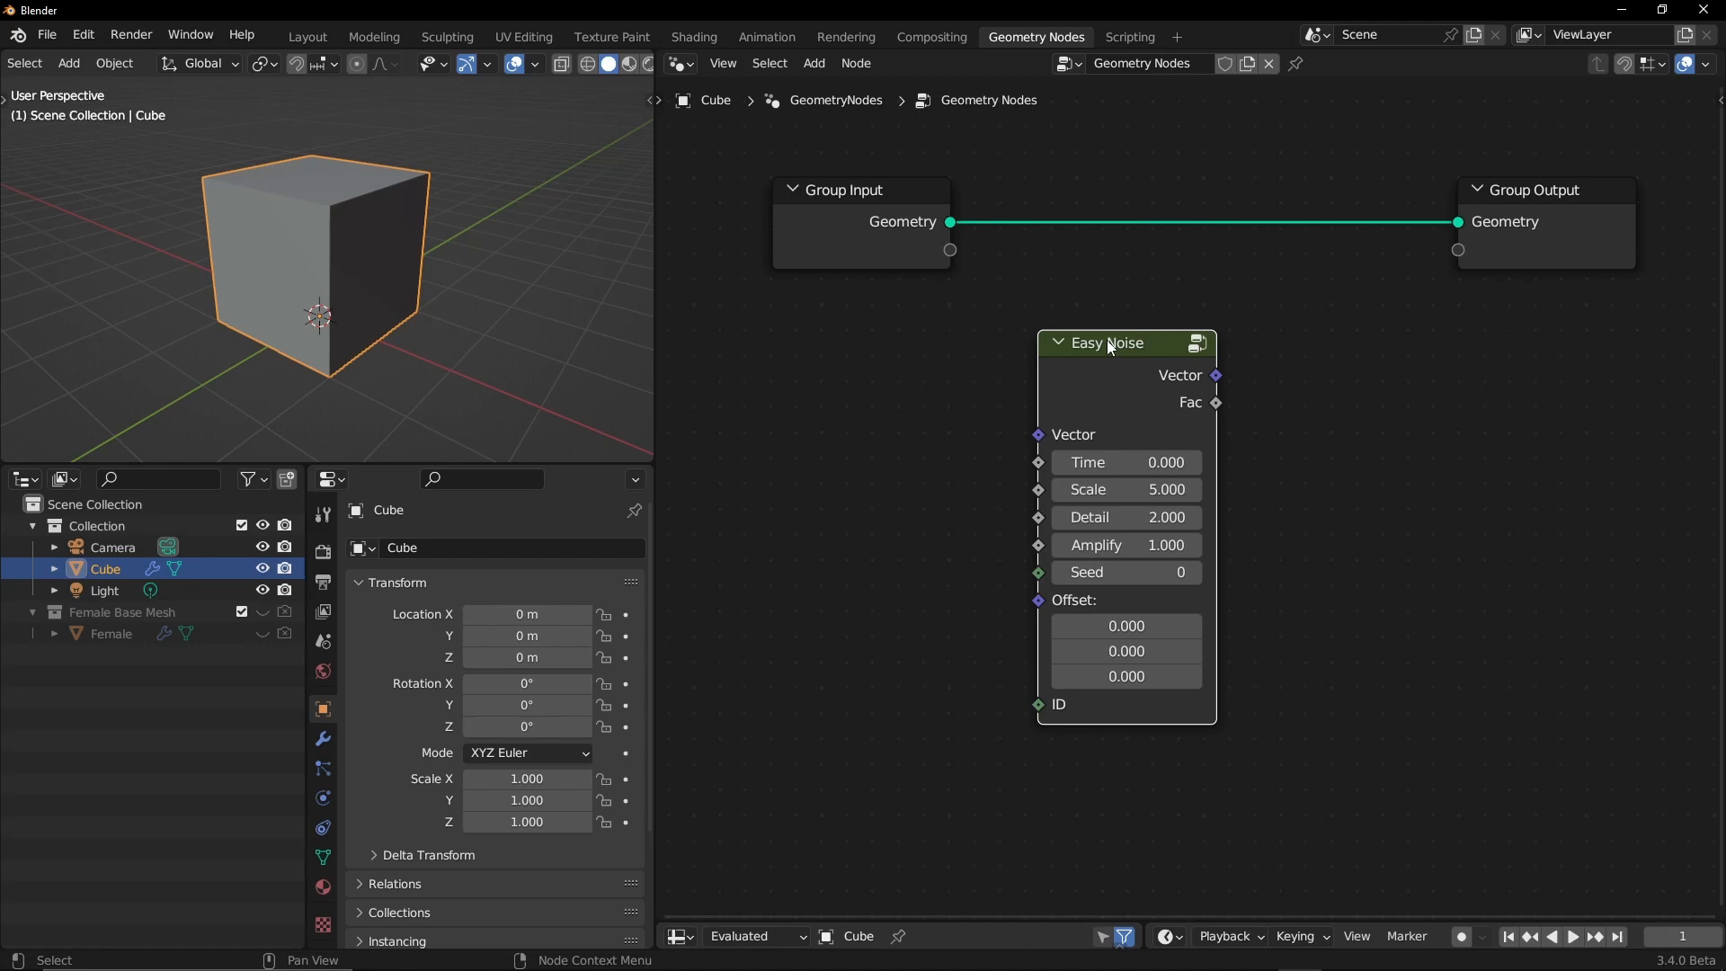
Step: Examine the nodes inside the Easy Noise group, from its inputs through the Noise Texture to its outputs, and return to the parent tree
drag(1117, 342, 1114, 340)
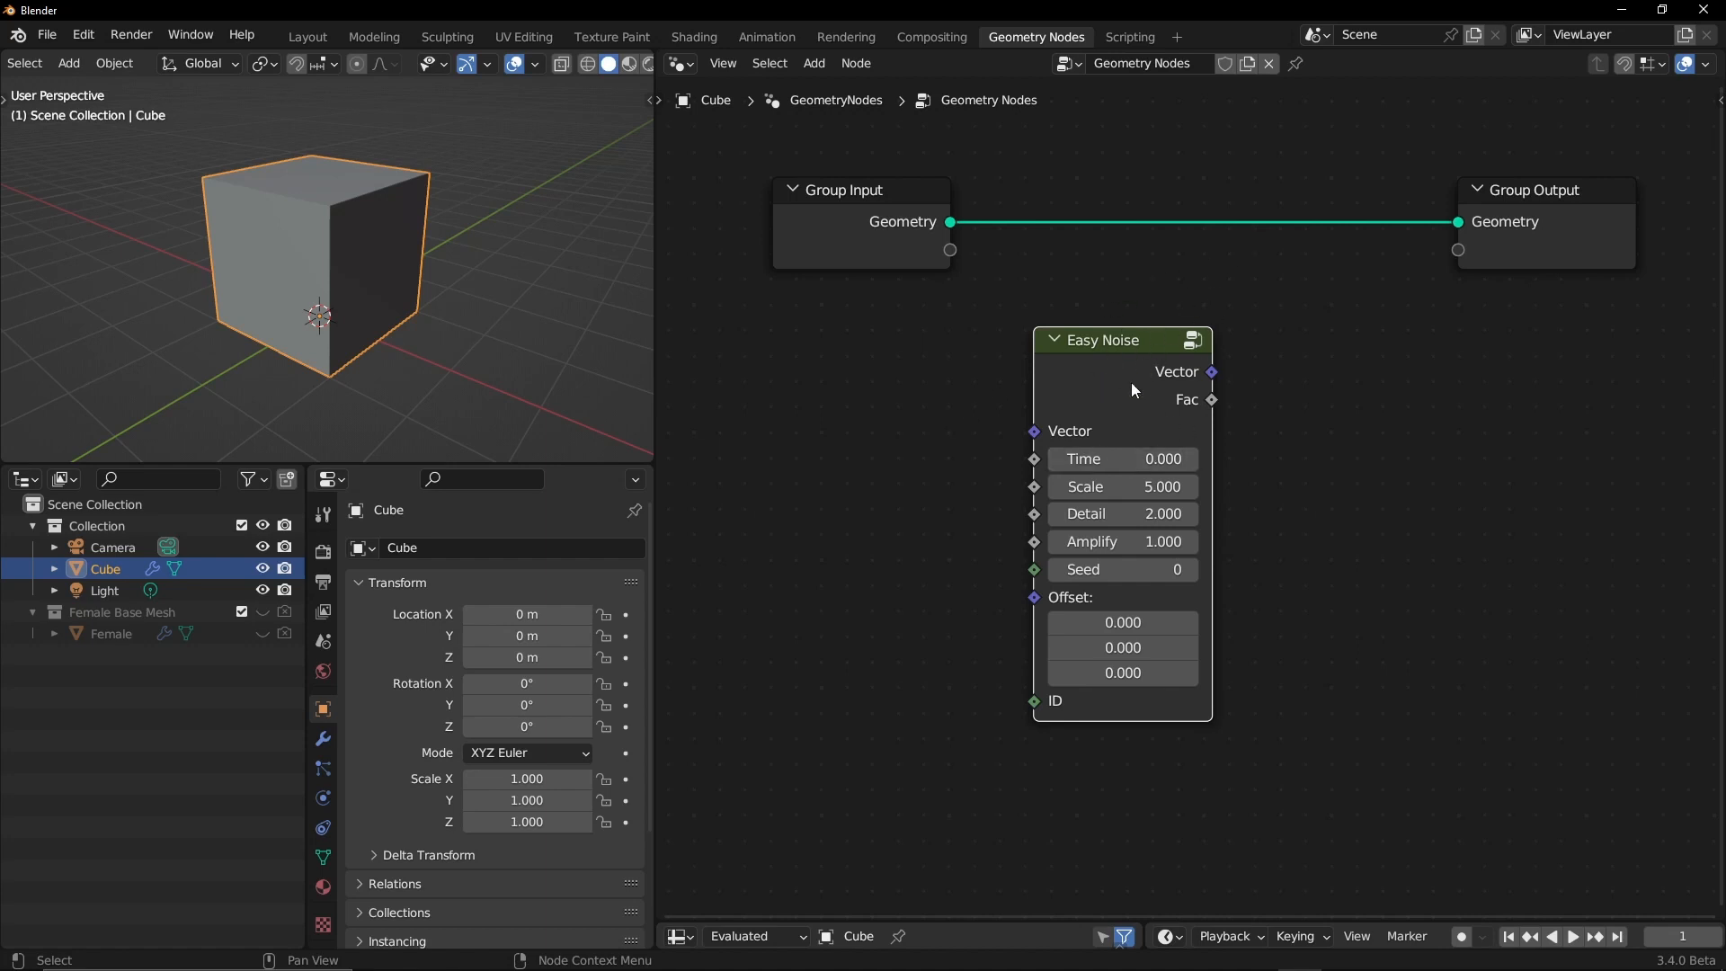
key(Tab)
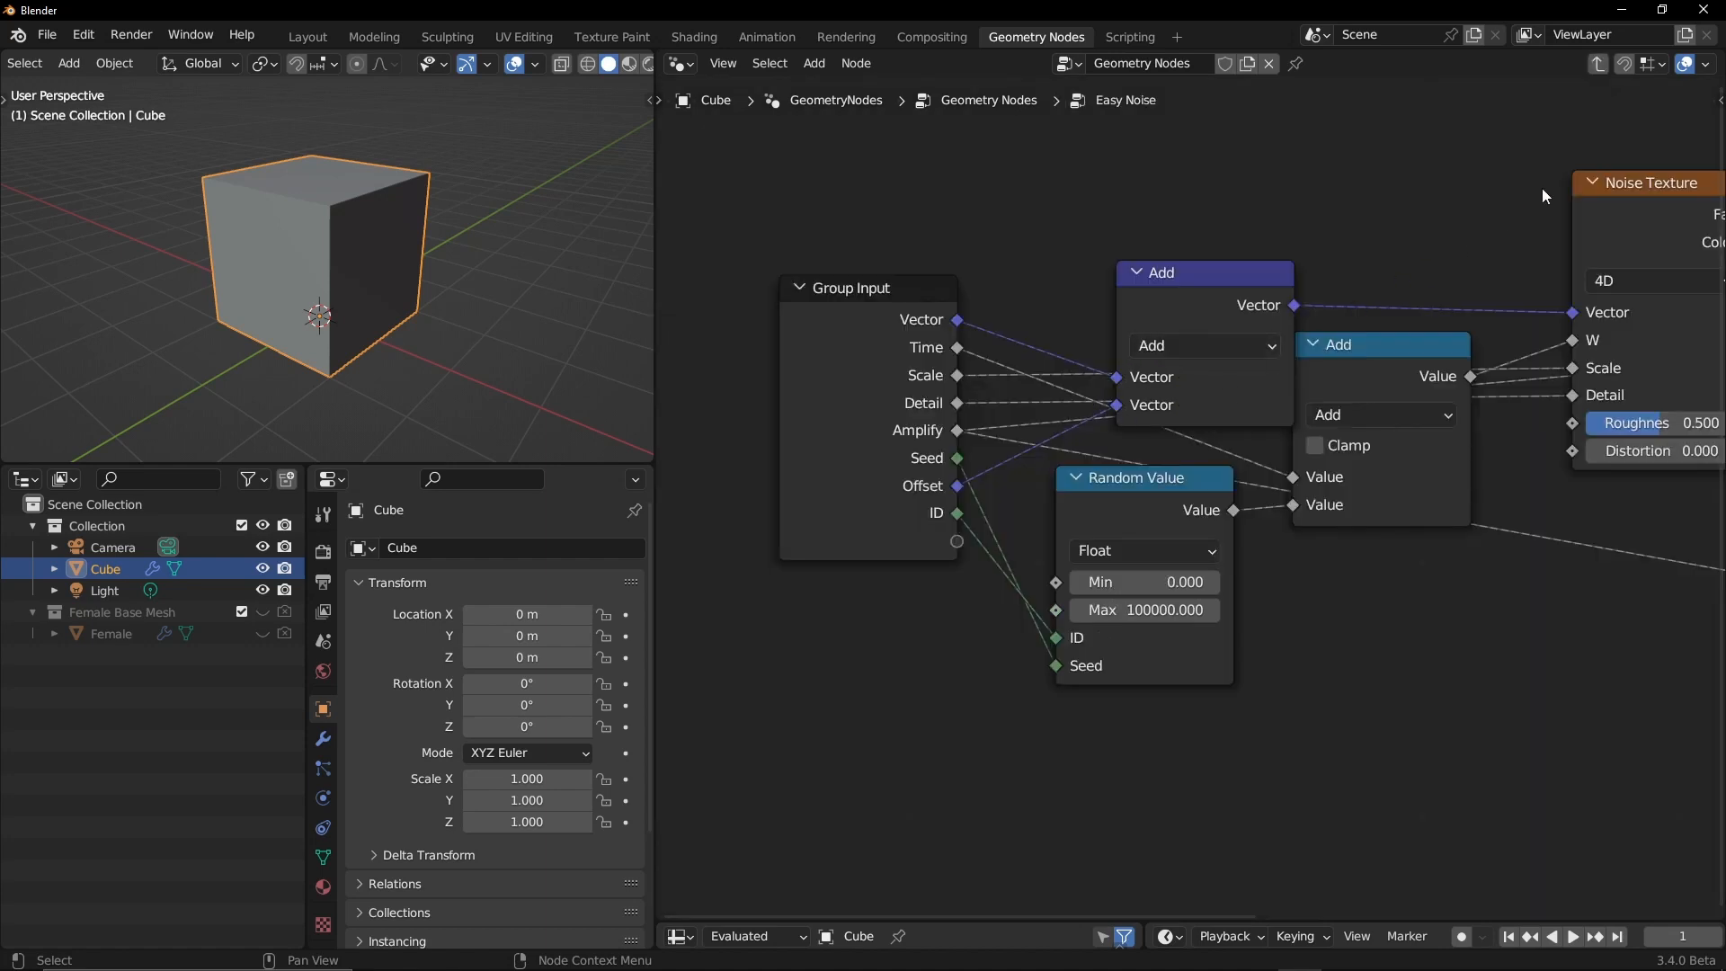
ctrl+alt+middle_drag(1484, 208, 1028, 267)
drag(1226, 250, 1181, 273)
alt+shift+drag(1180, 272, 1023, 305)
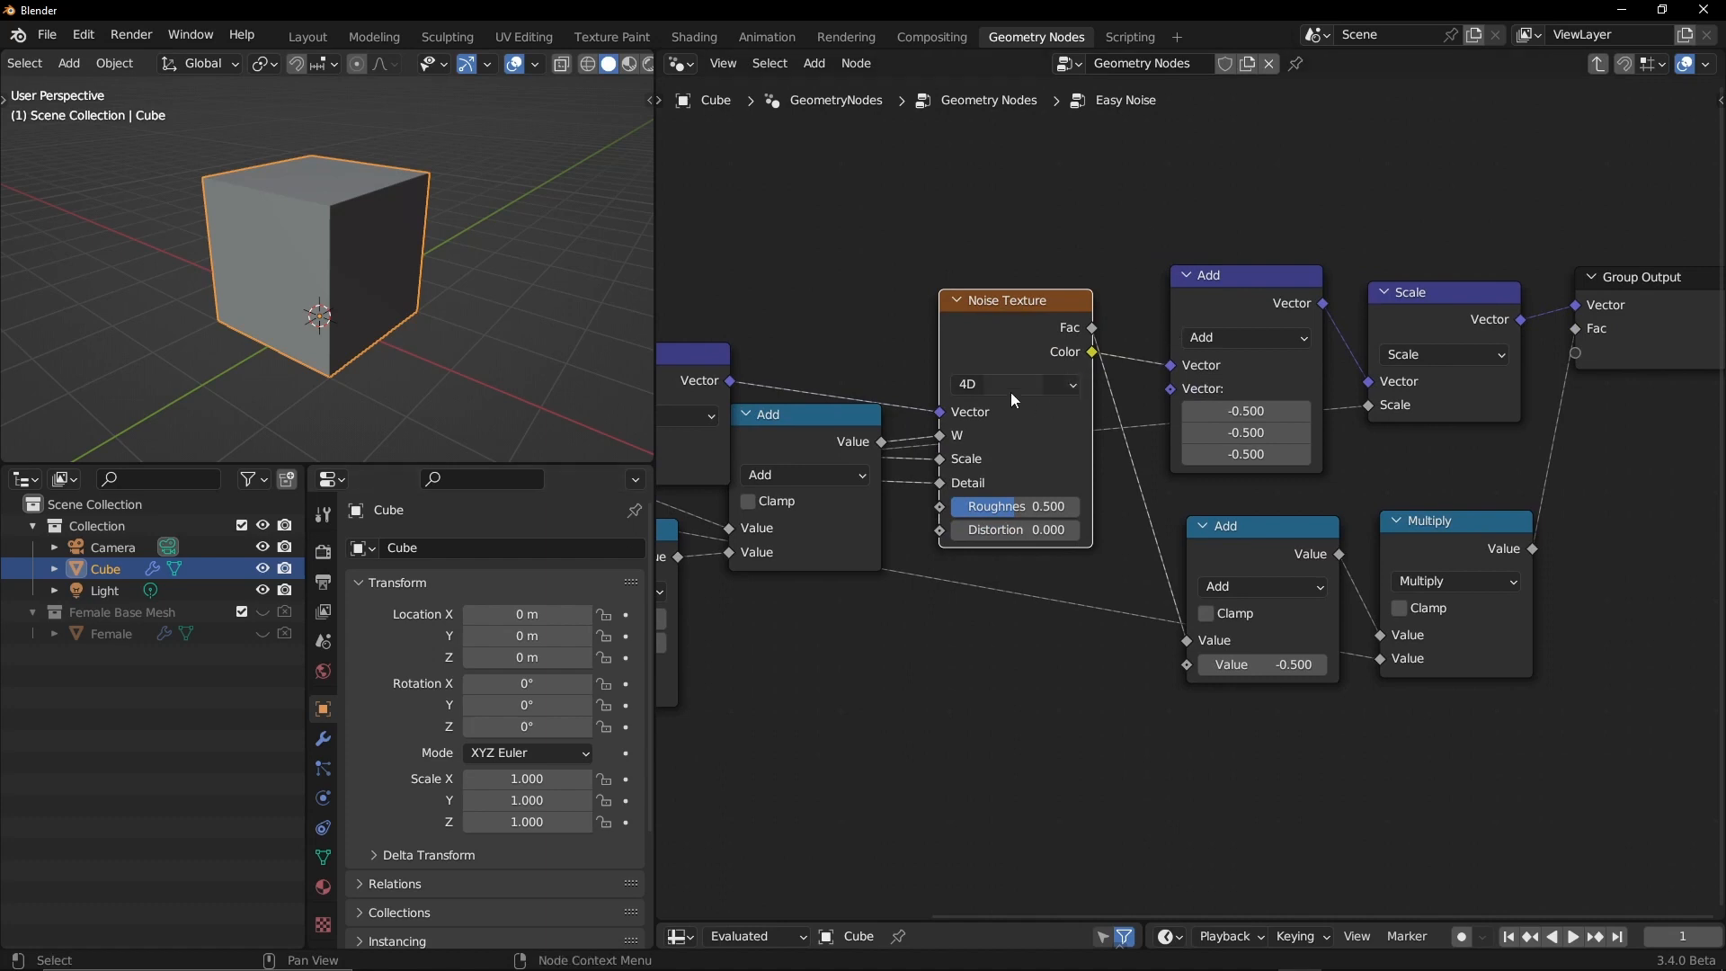
mouse_move(1221, 329)
mouse_down()
mouse_move(1196, 379)
mouse_move(1213, 332)
mouse_up()
drag(1388, 288, 1377, 290)
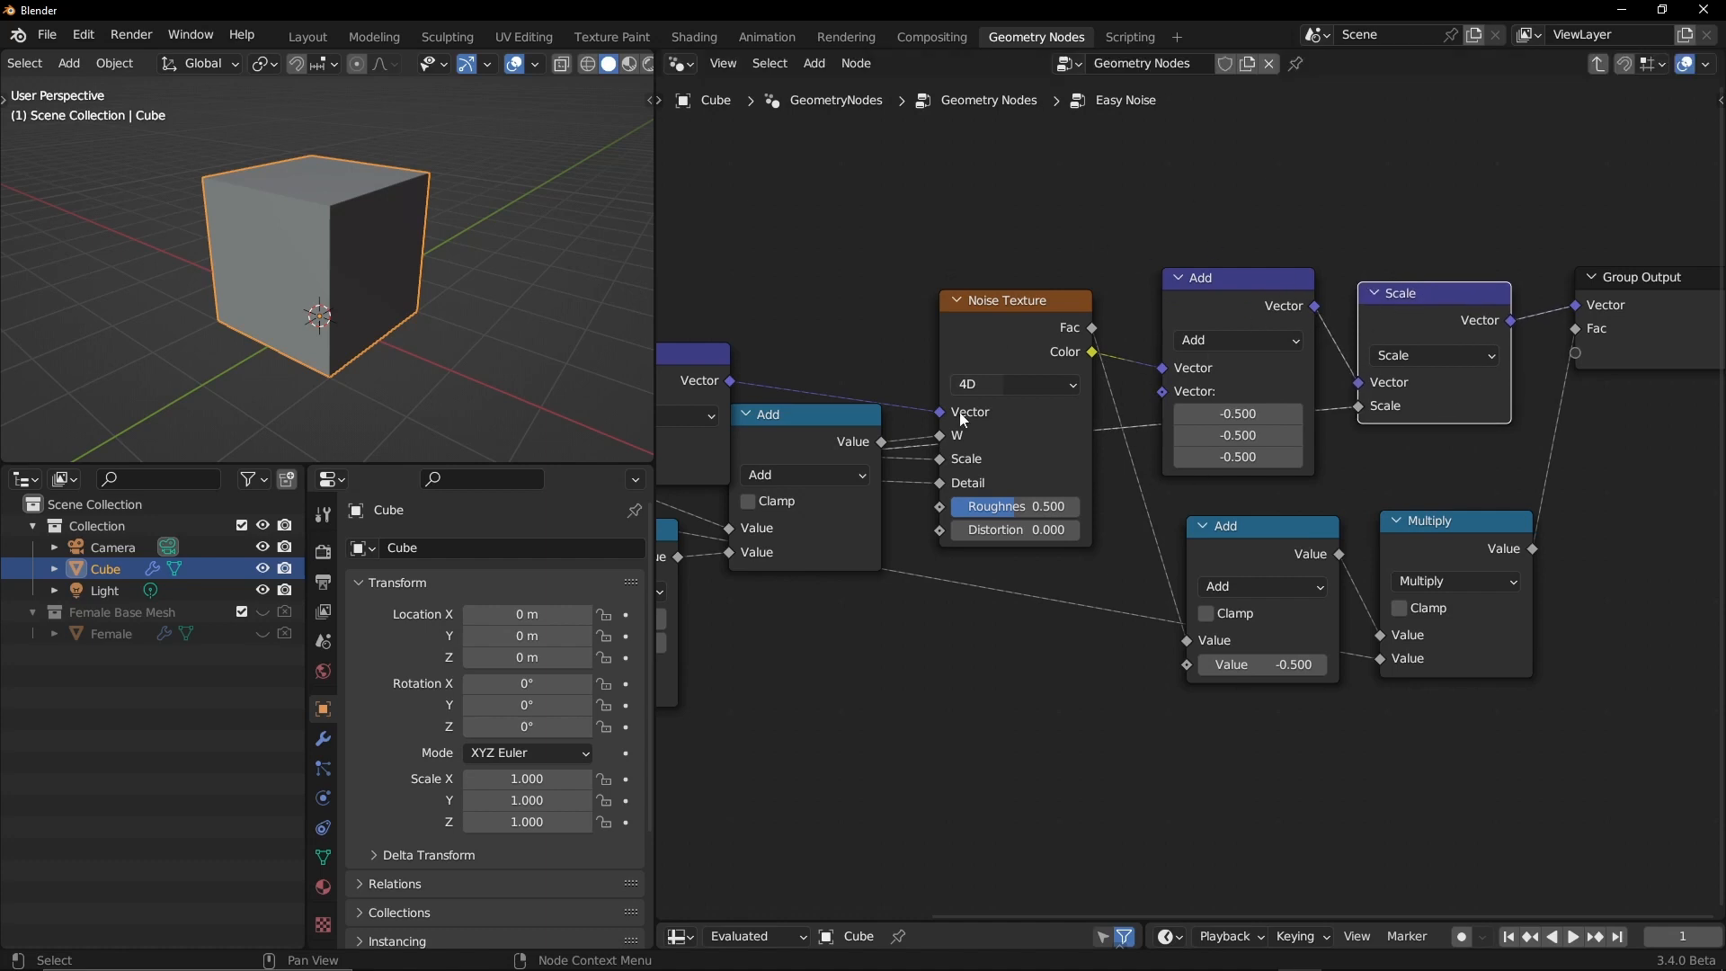
scroll(1266, 439, down, 2)
mouse_move(1266, 439)
ctrl+alt+mouse_down()
mouse_move(1177, 500)
mouse_move(1295, 444)
ctrl+alt+mouse_up()
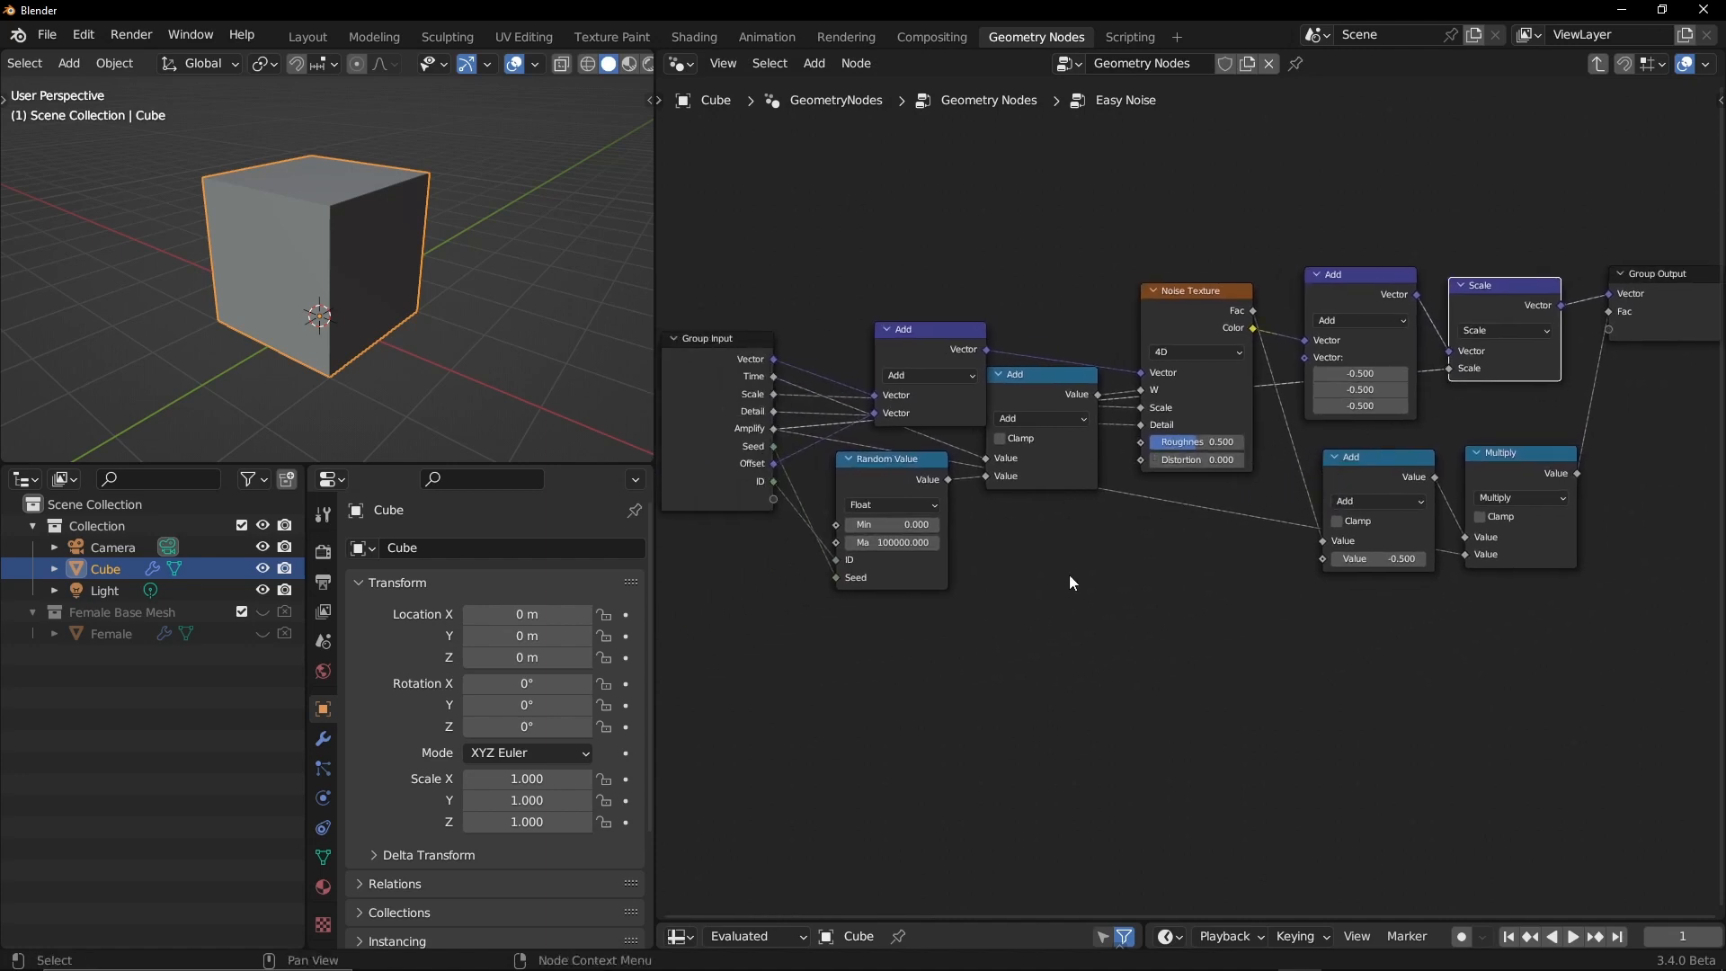
key(ctrl+Tab)
ctrl+middle_drag(1045, 500, 1019, 492)
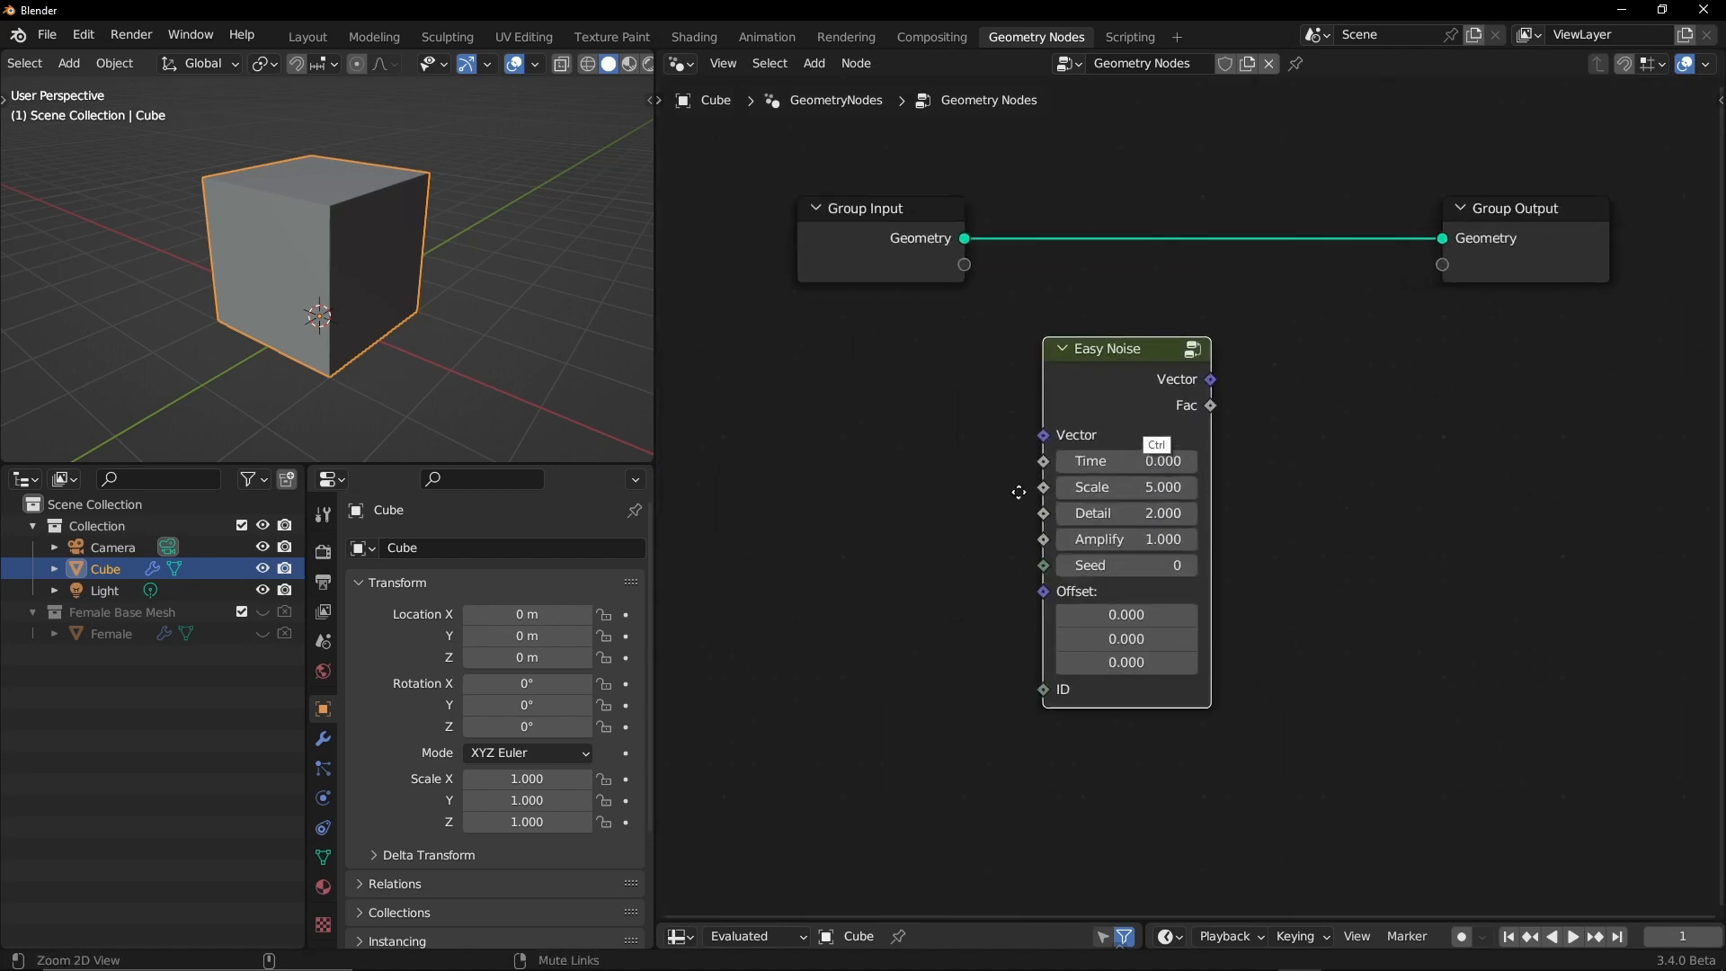
Step: Delete the Easy Noise group node from the geometry node tree
ctrl+alt+drag(1019, 492, 1034, 459)
alt+drag(1154, 352, 1133, 462)
drag(1096, 479, 1099, 467)
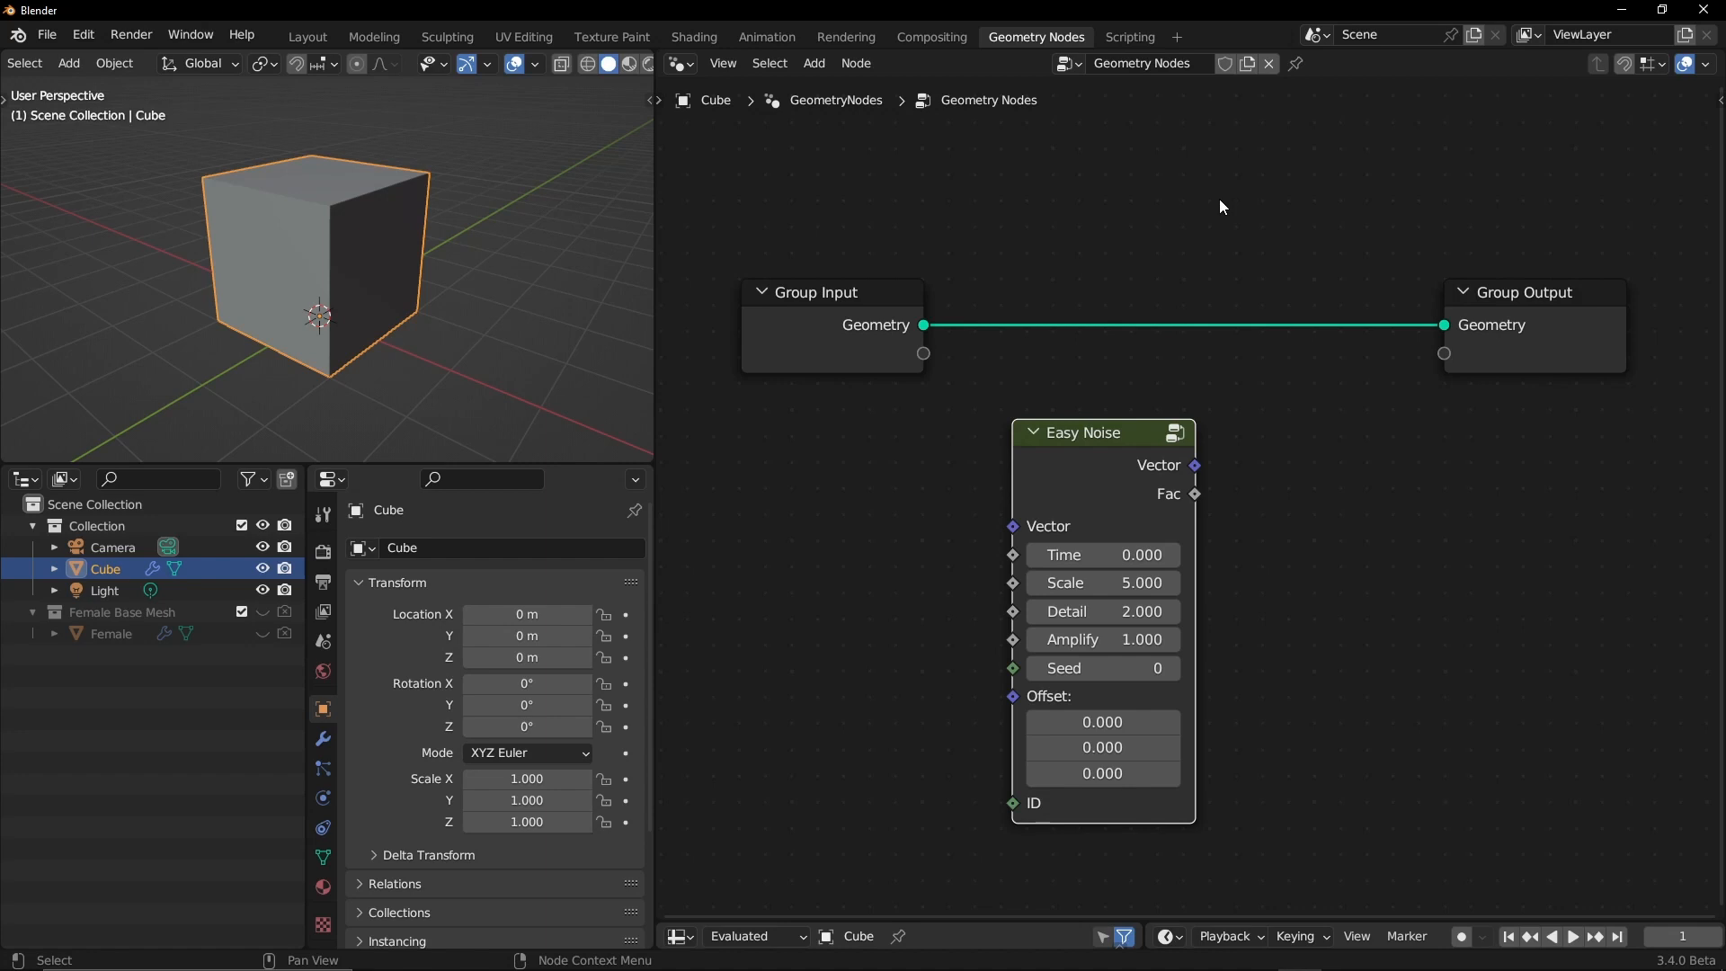
key(x)
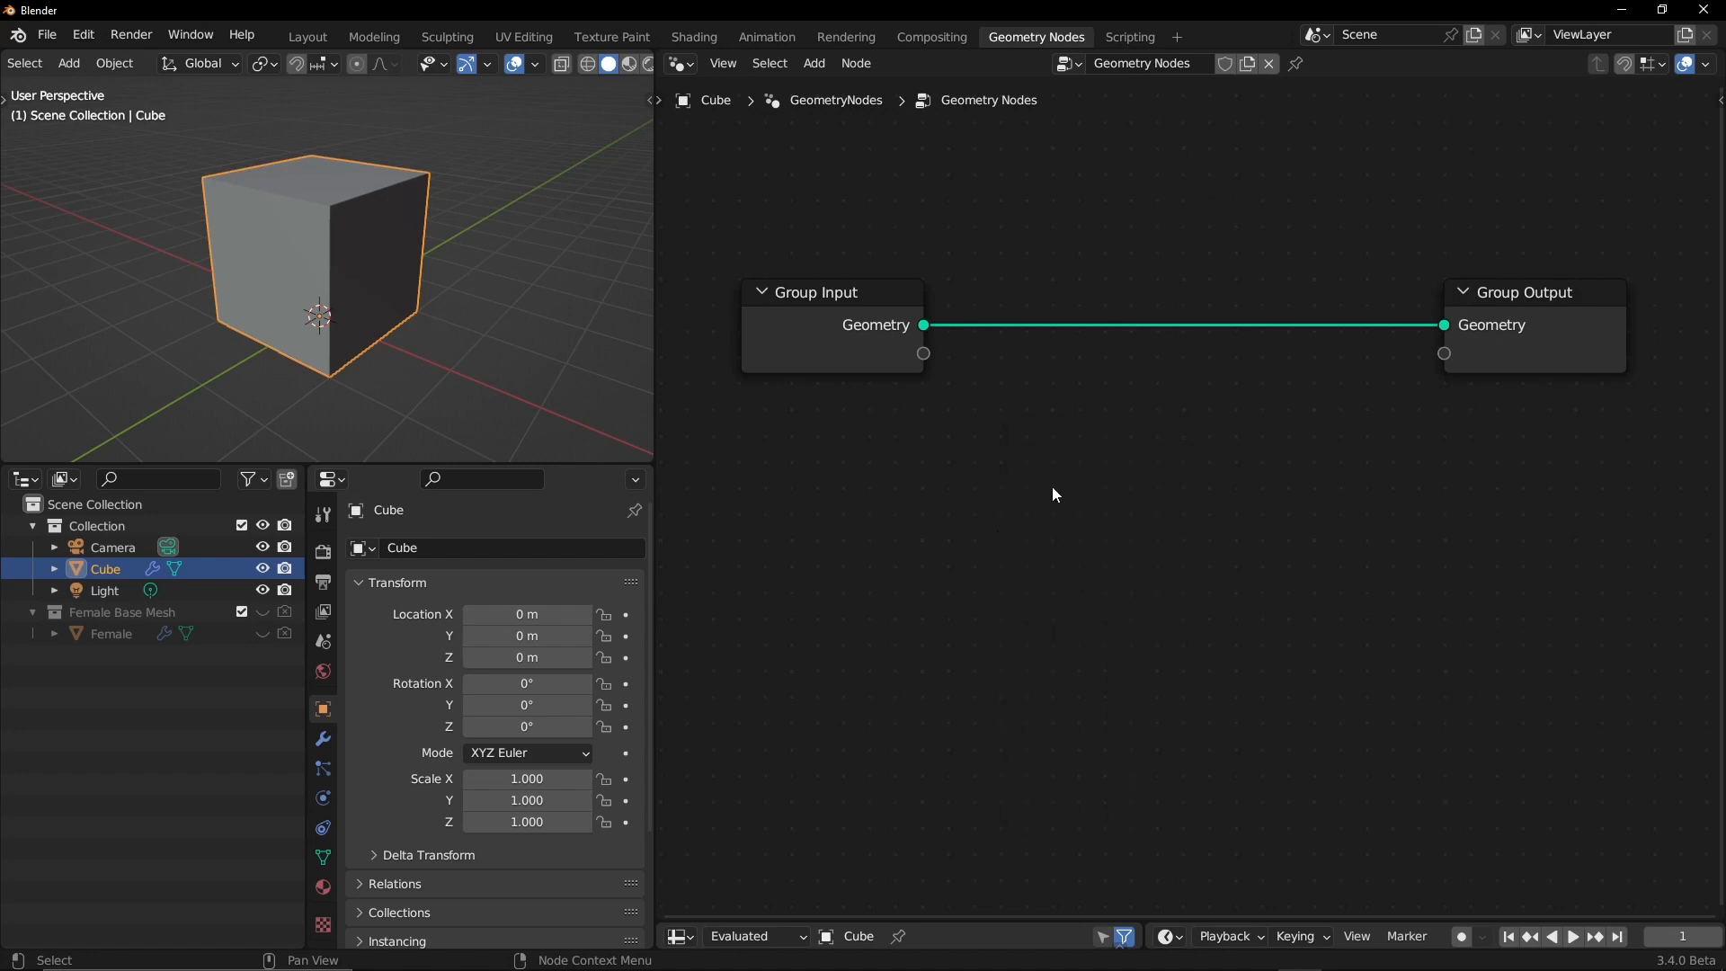
Step: Add a Noise Texture node below the link between Group Input and Group Output
scroll(1052, 487, up, 1)
middle_drag(1070, 490, 1047, 418)
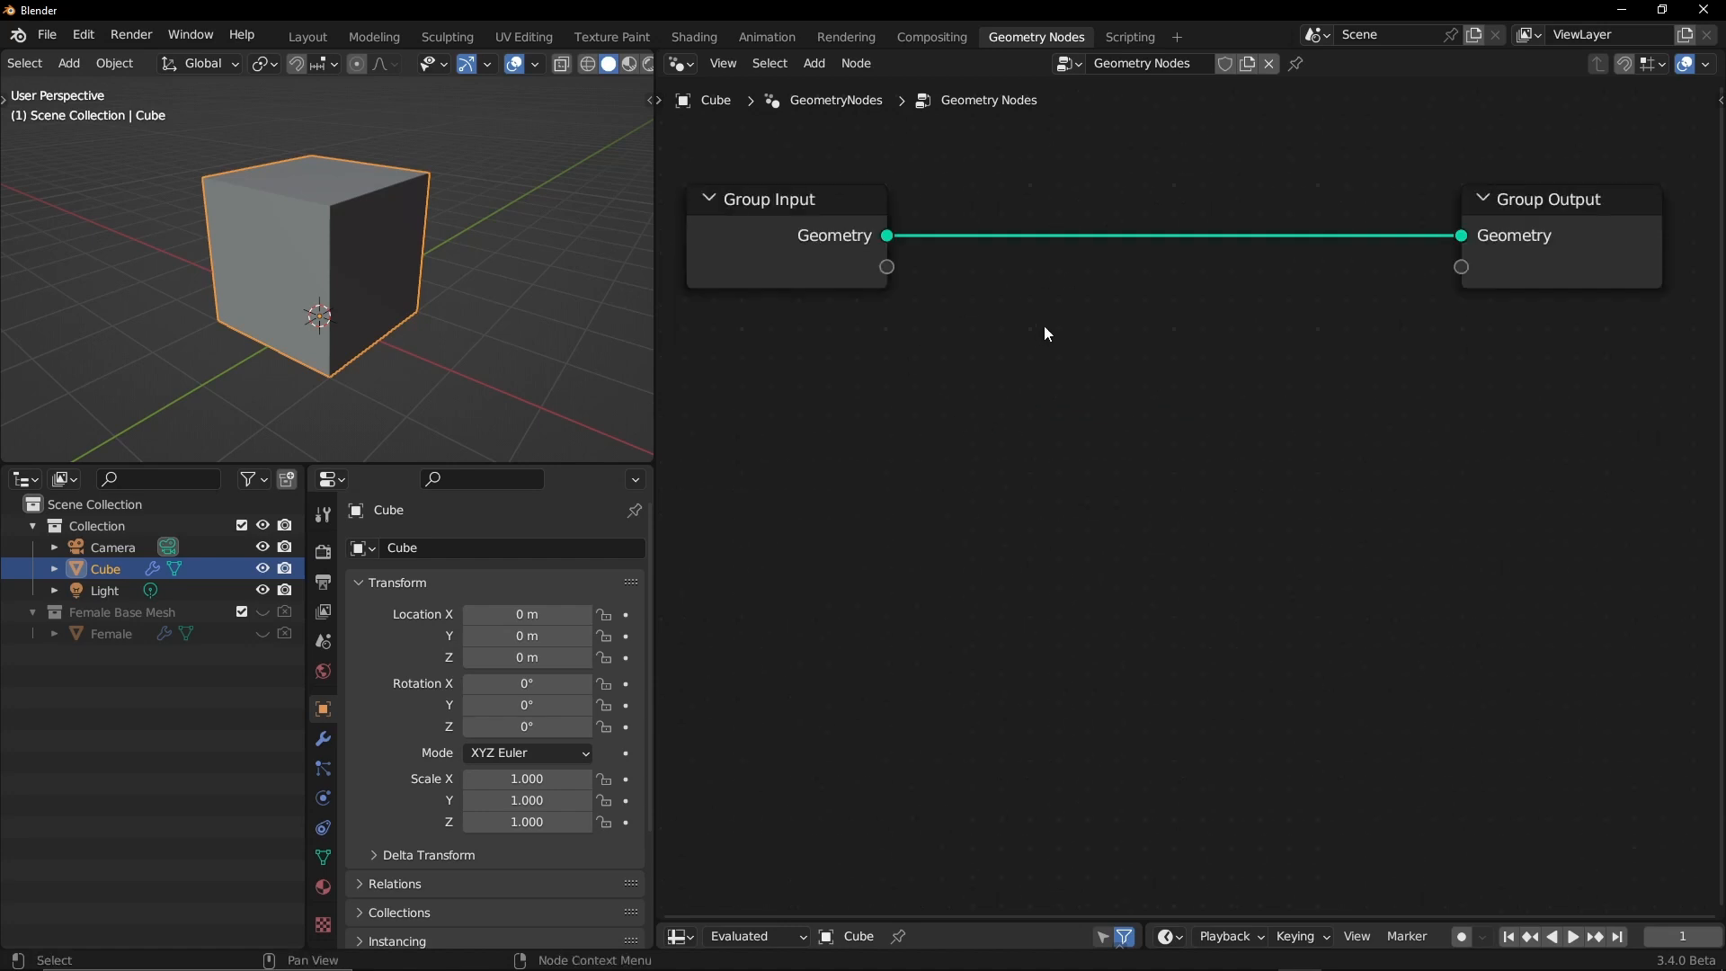
ctrl+alt+drag(443, 390, 400, 333)
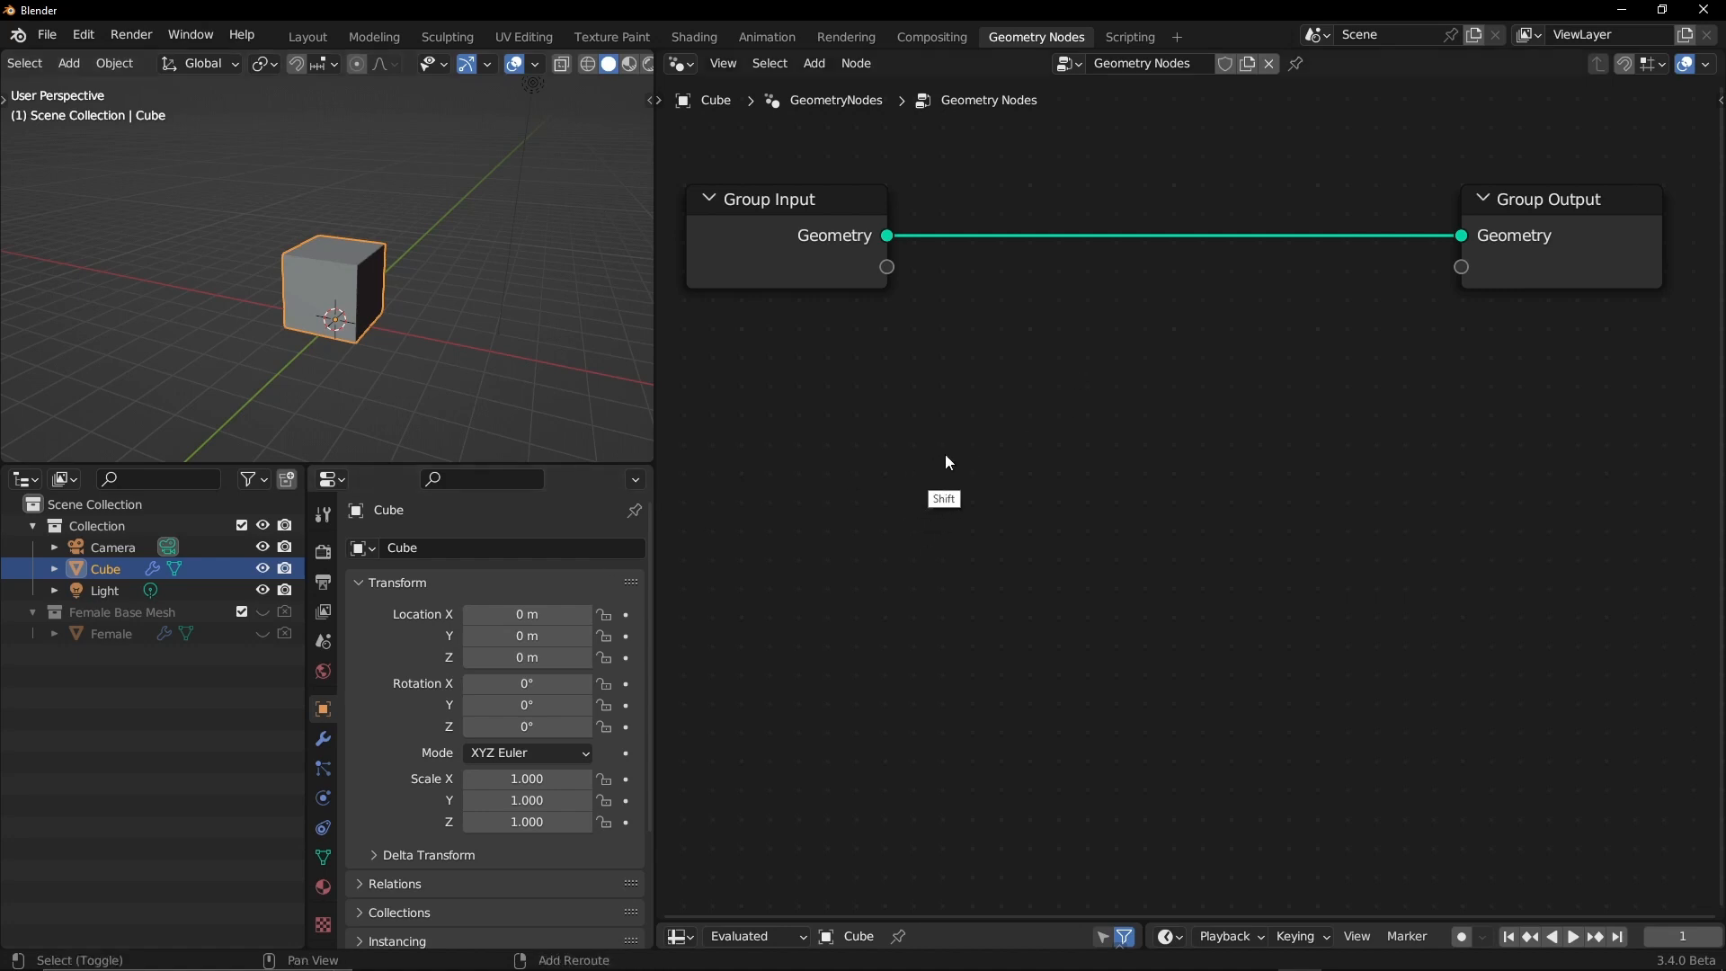
key(shift+a)
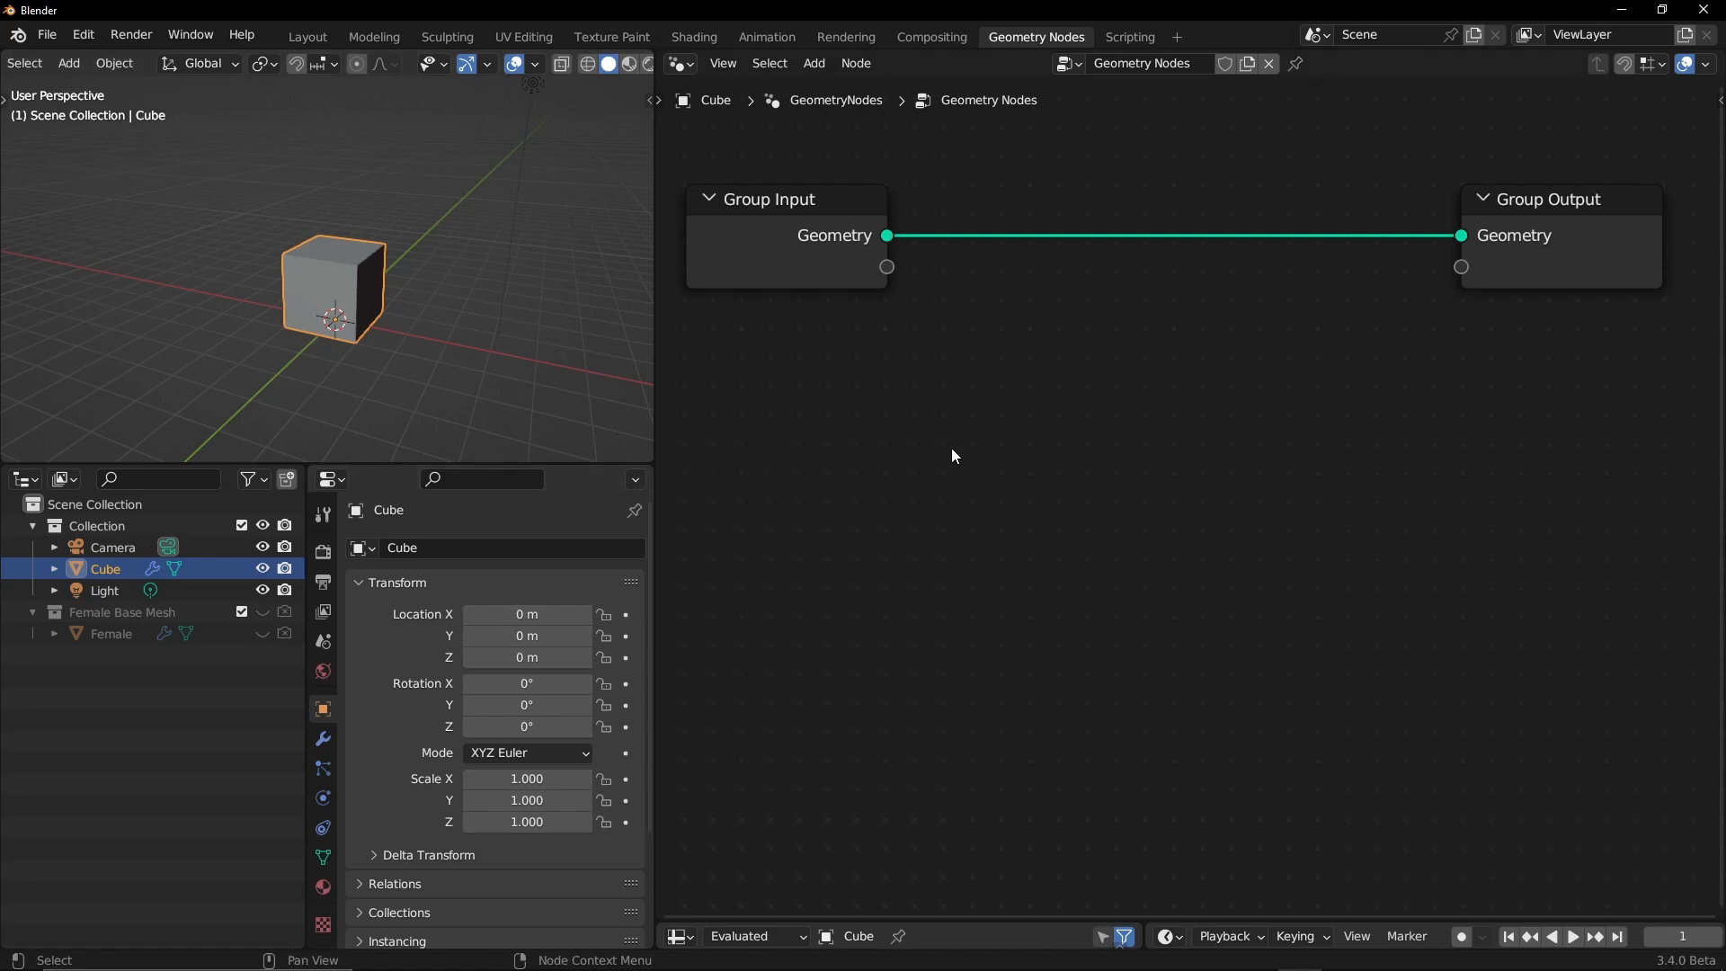
key(shift+a)
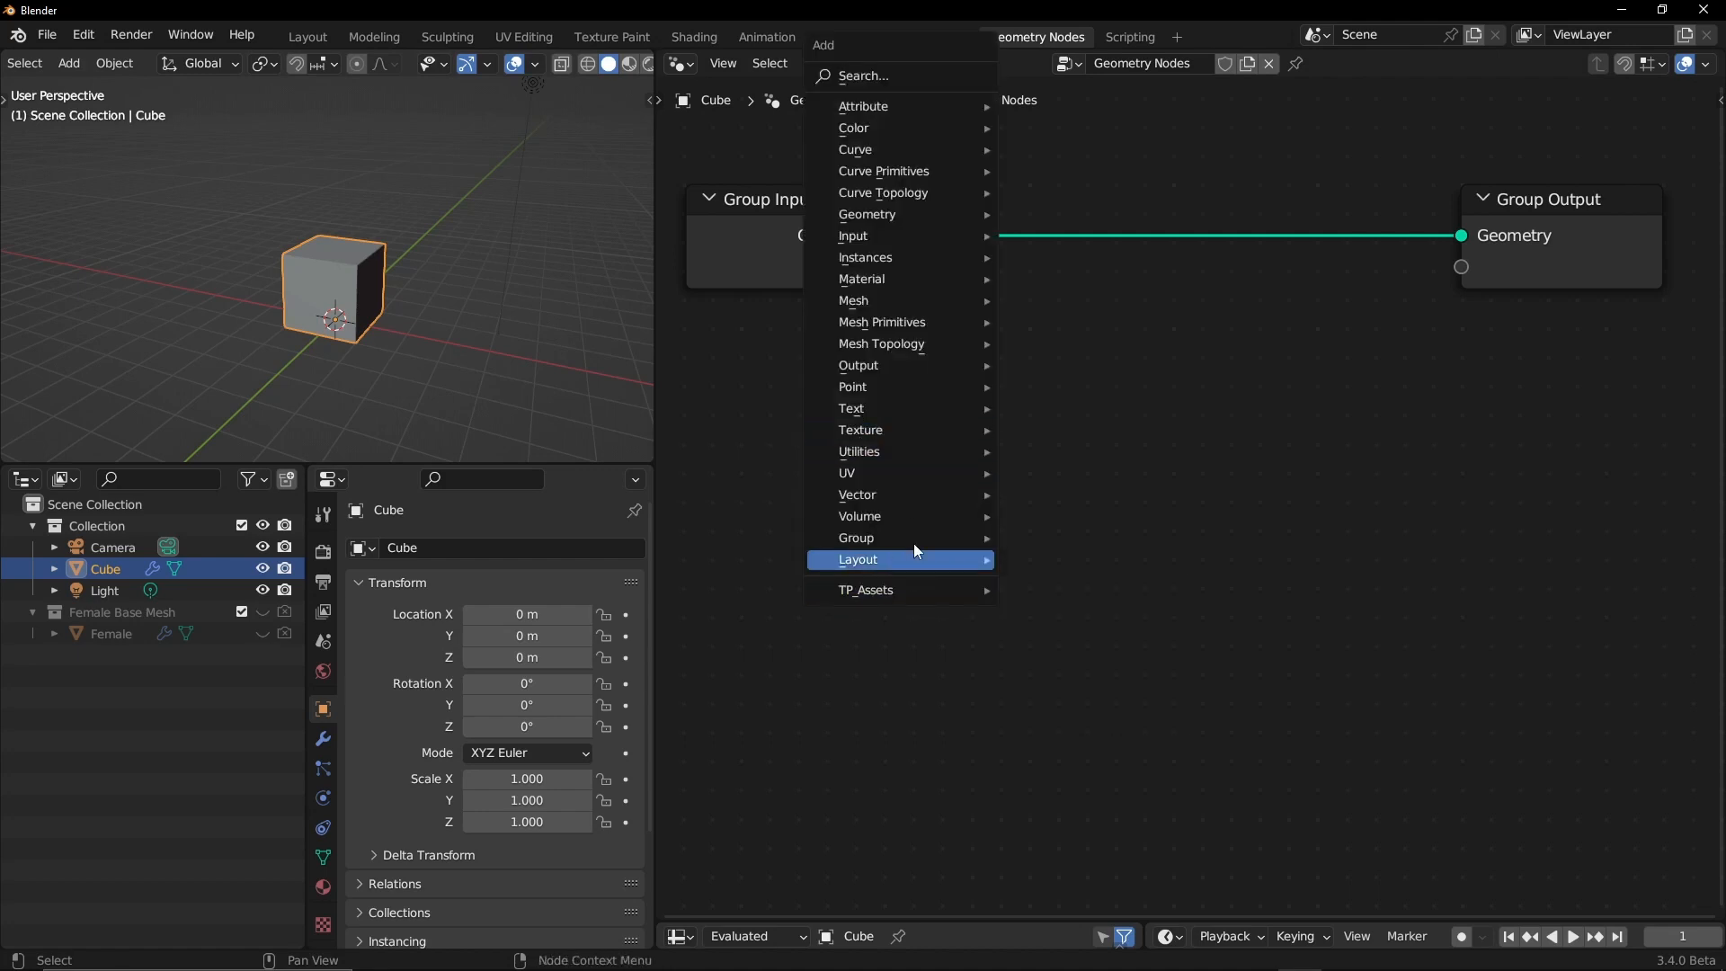
mouse_move(935, 430)
click(1088, 561)
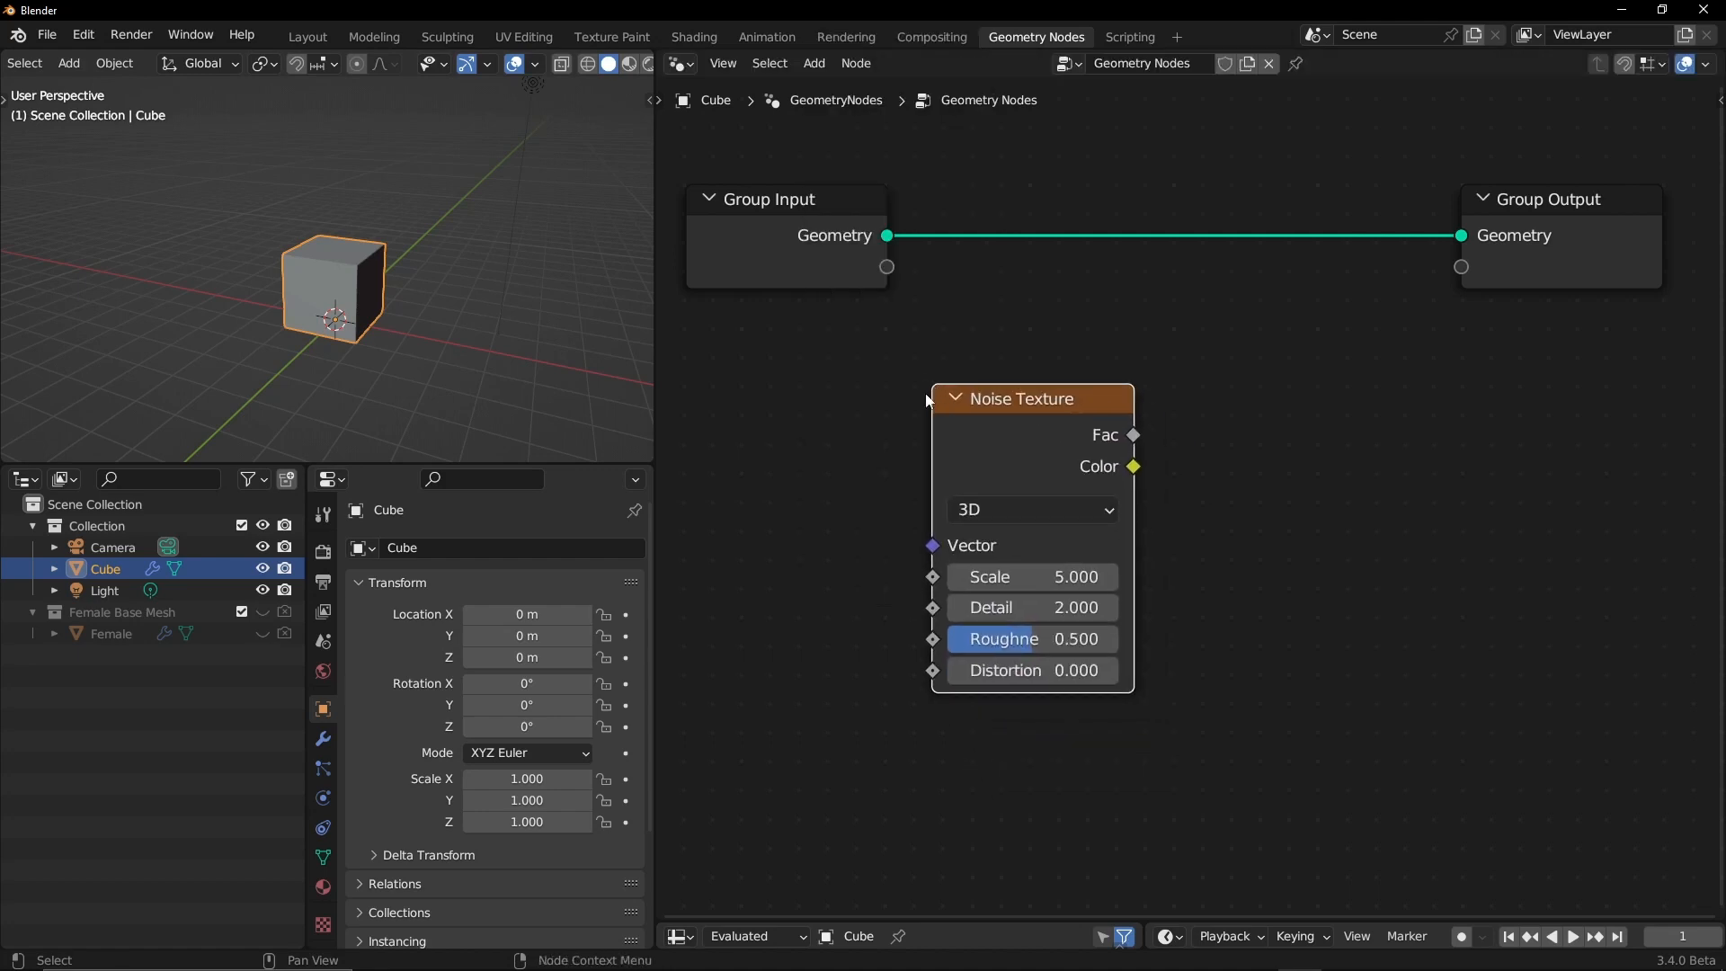
Step: Insert a Transform node into the link between Group Input and Group Output, with the Noise Texture moved aside
ctrl+middle_drag(878, 455, 971, 441)
drag(1056, 438, 944, 416)
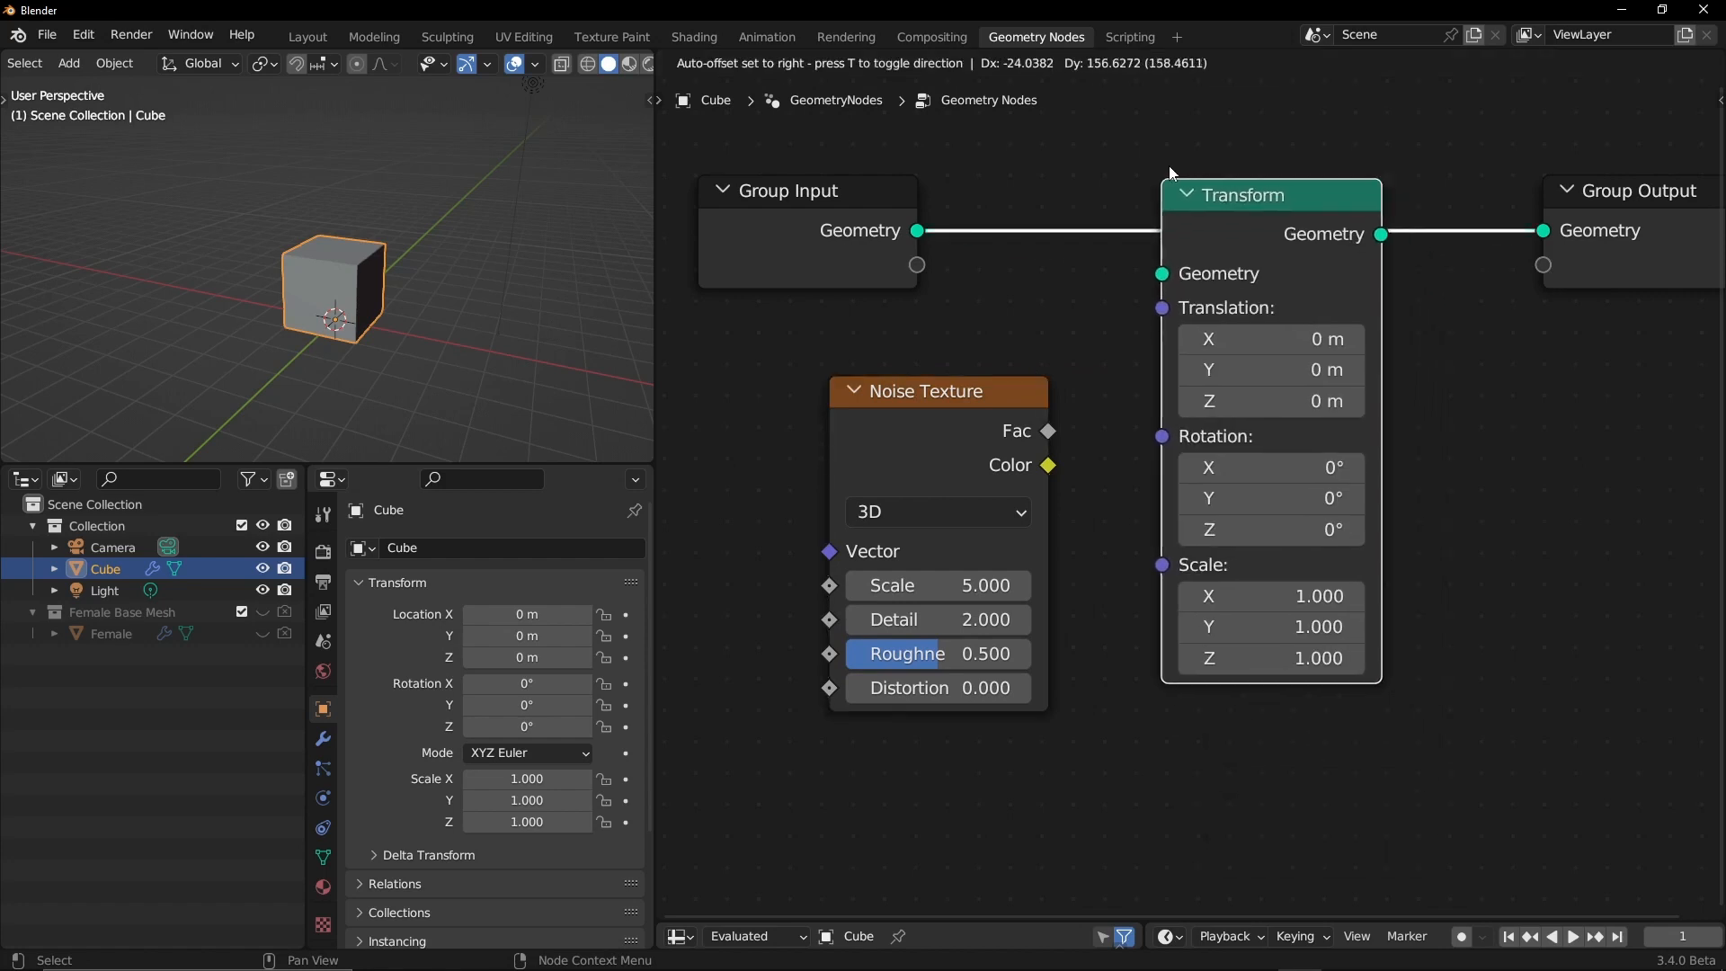
click(1169, 172)
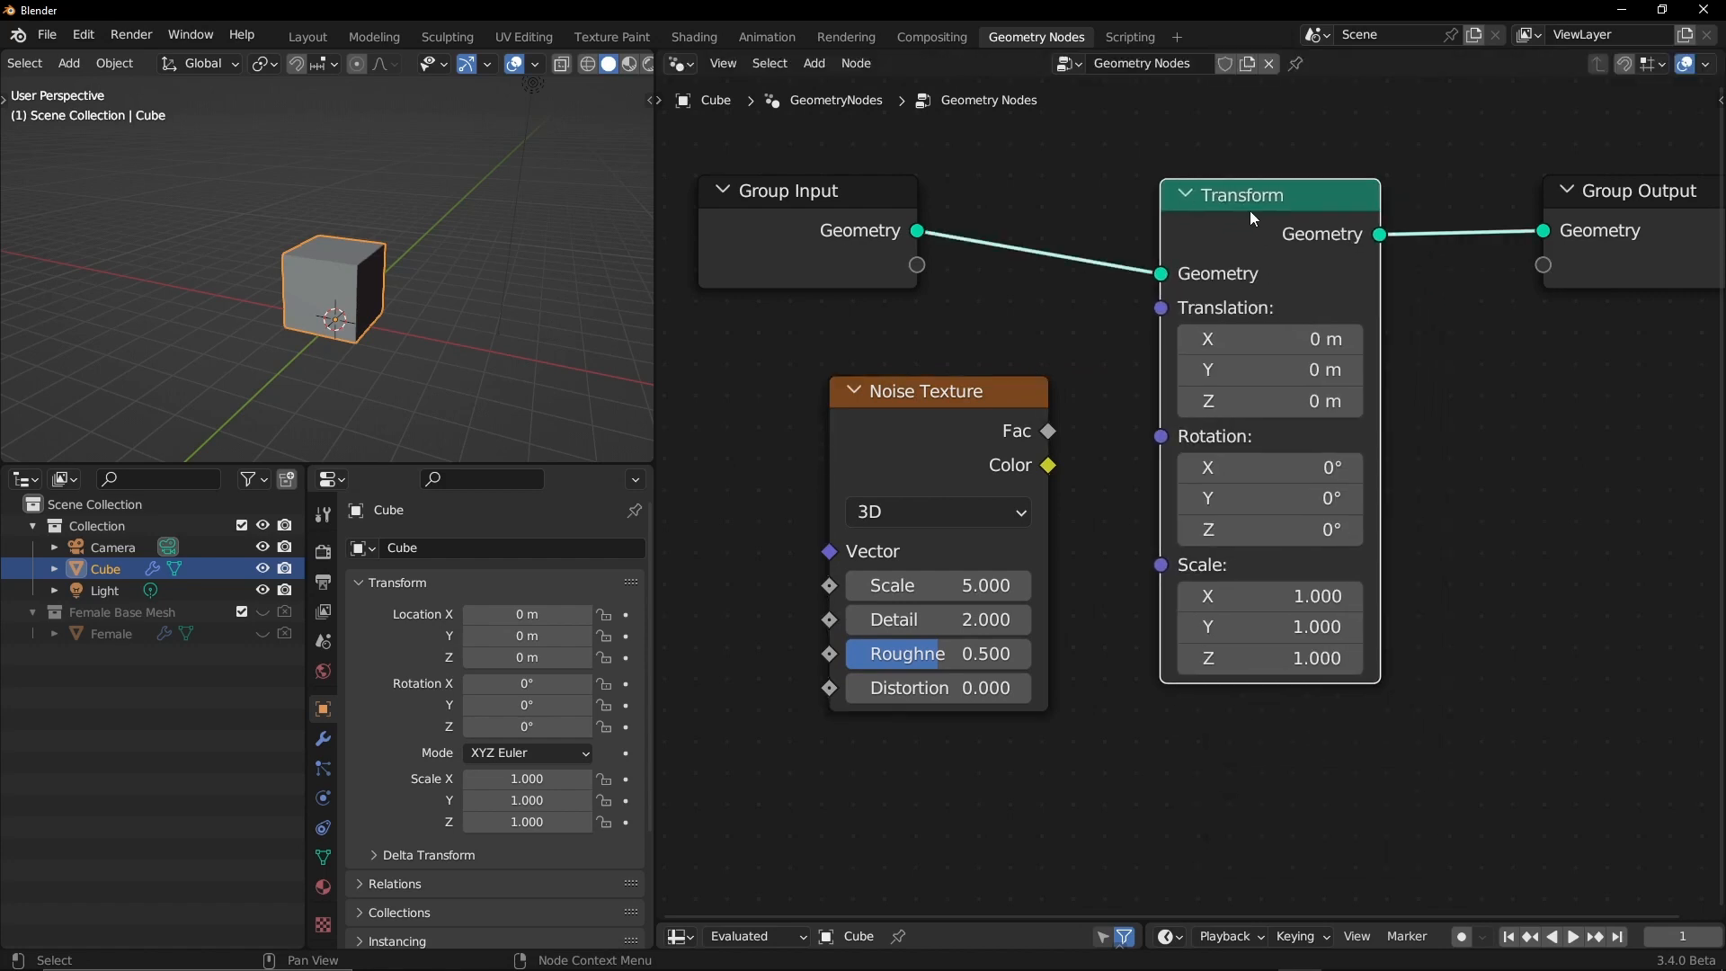
drag(1259, 222, 1310, 215)
Step: Try linking the Noise Texture's Color output to the Transform's Translation input, and remove the link
drag(1003, 415, 1214, 299)
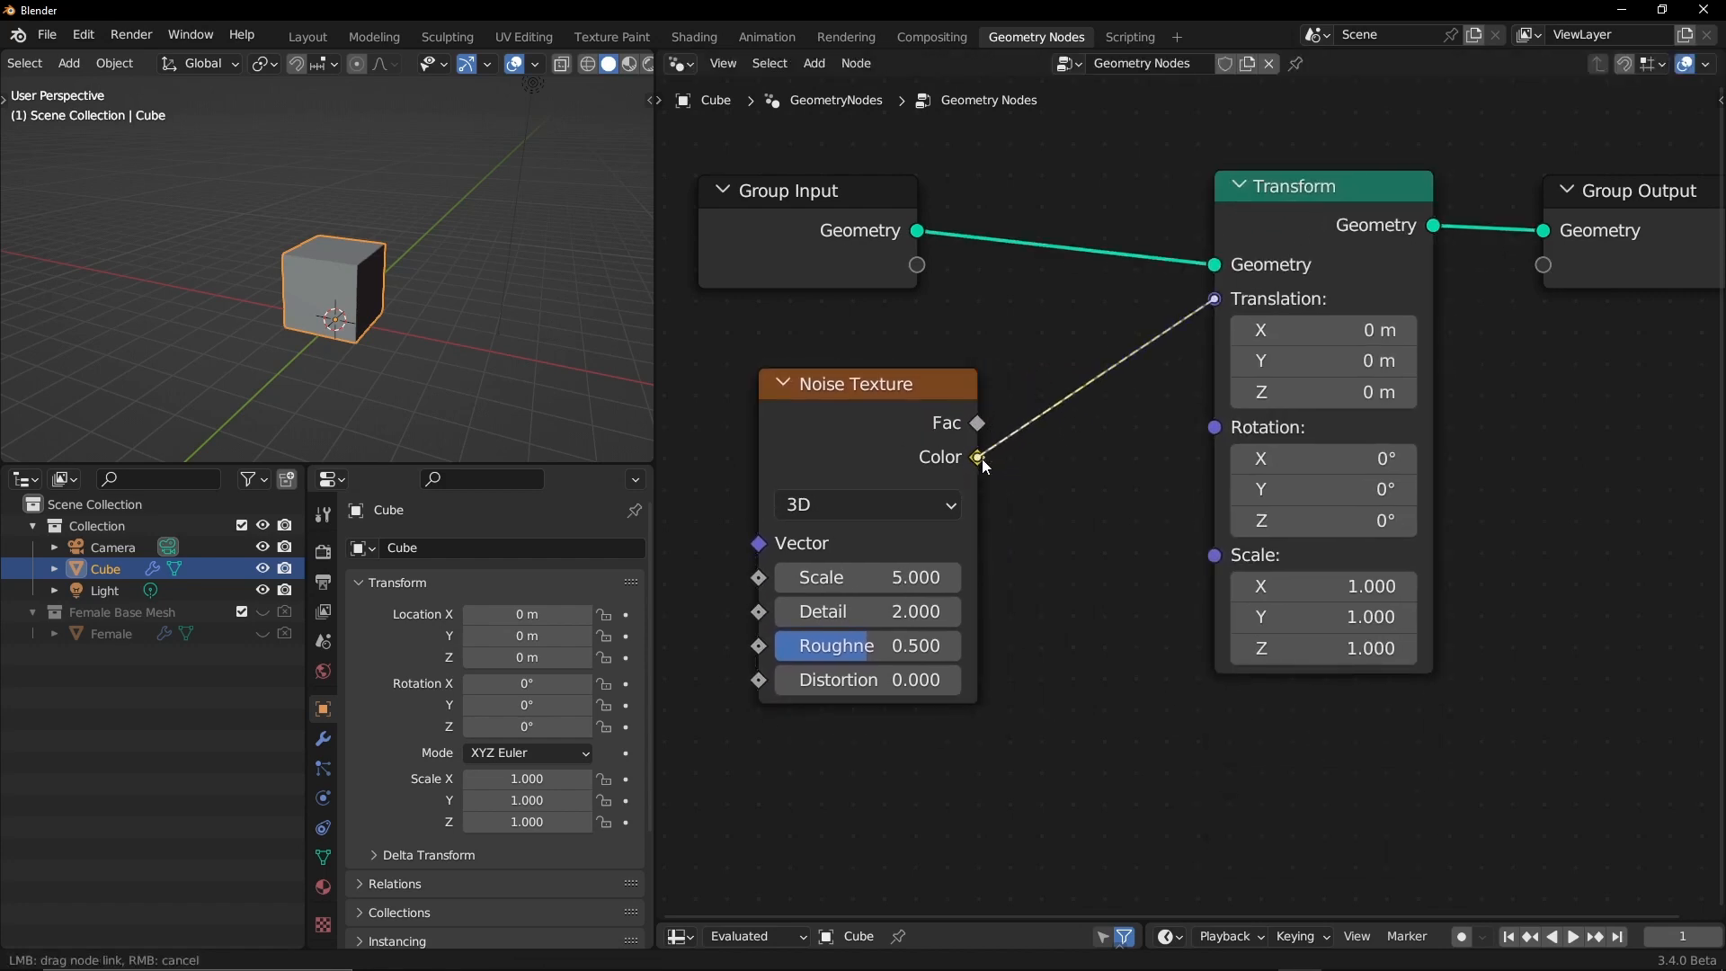
drag(983, 461, 983, 462)
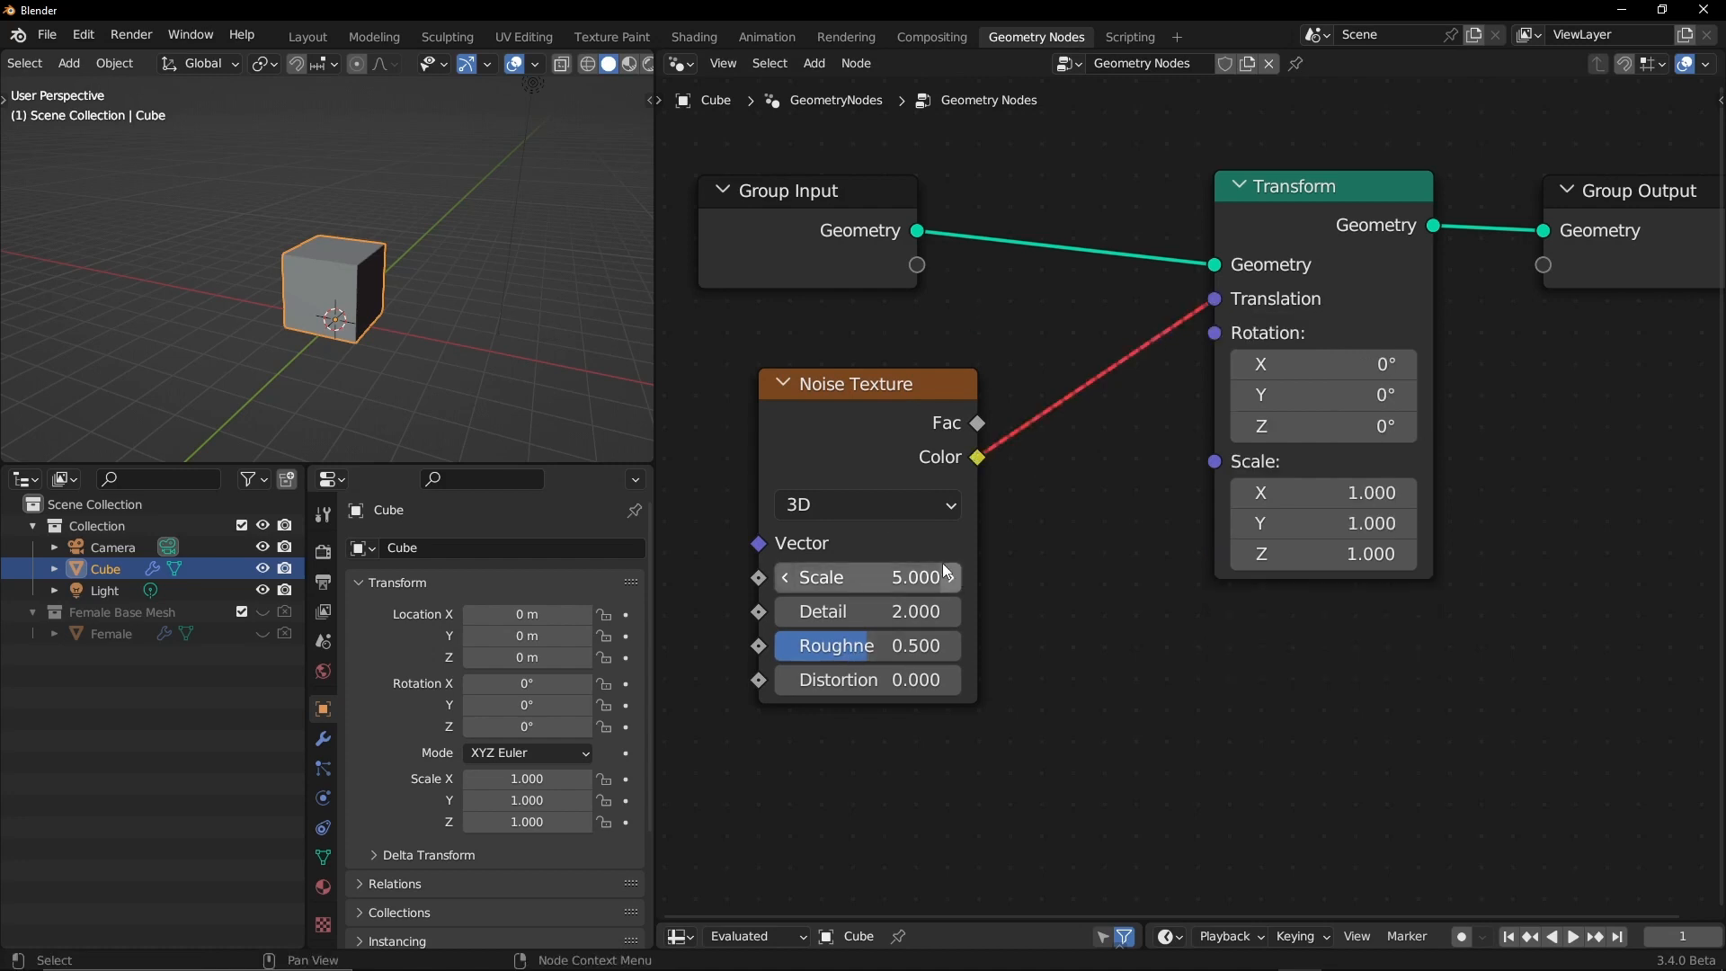
drag(1216, 302, 1001, 607)
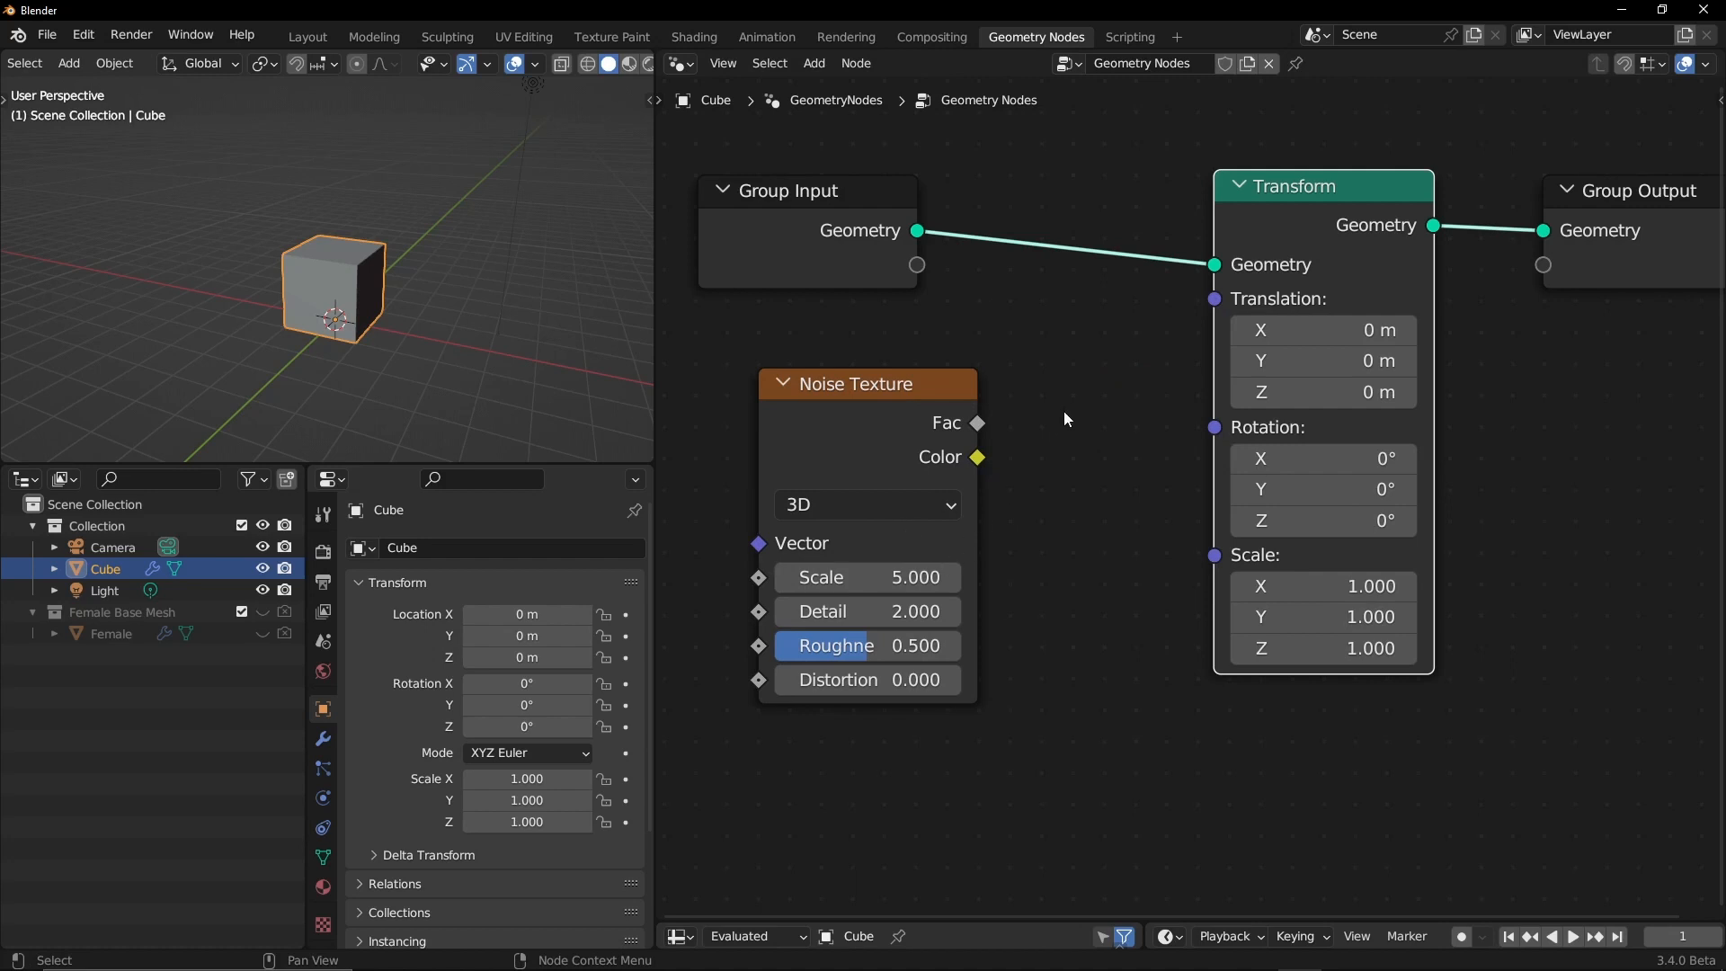
Step: Shift the Transform and Noise Texture nodes slightly, and retry the Color to Translation link before undoing it
mouse_move(1297, 216)
mouse_down()
mouse_move(1317, 217)
mouse_move(1293, 216)
mouse_up()
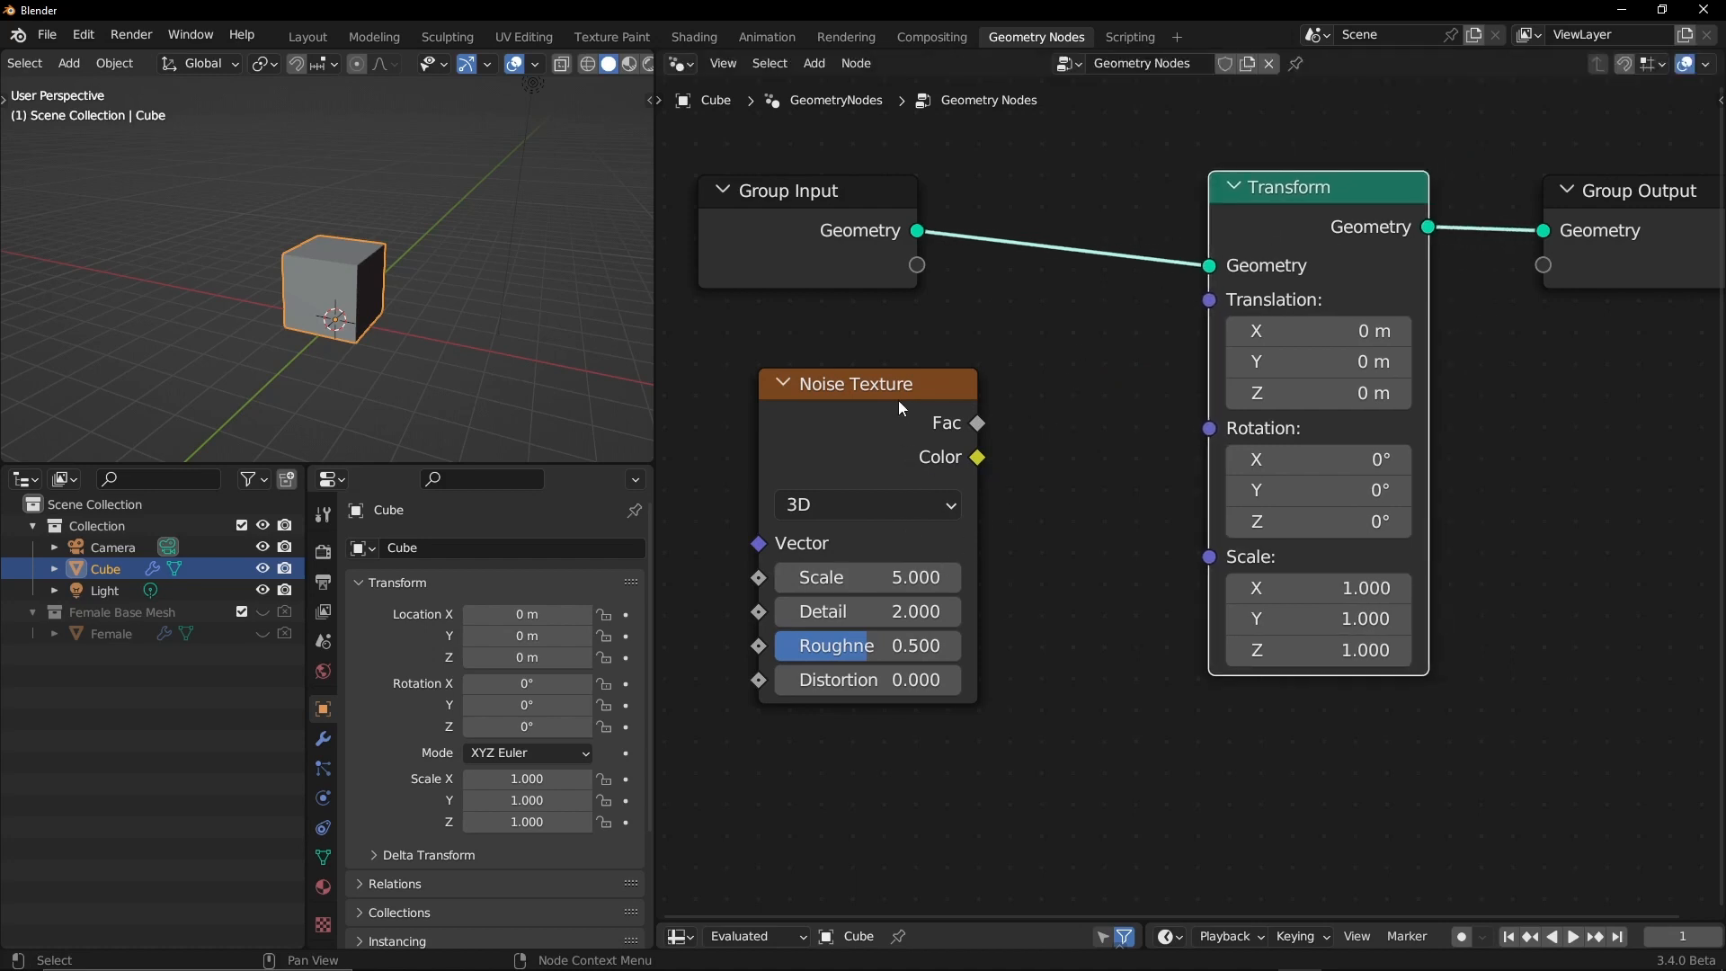
drag(903, 404, 961, 427)
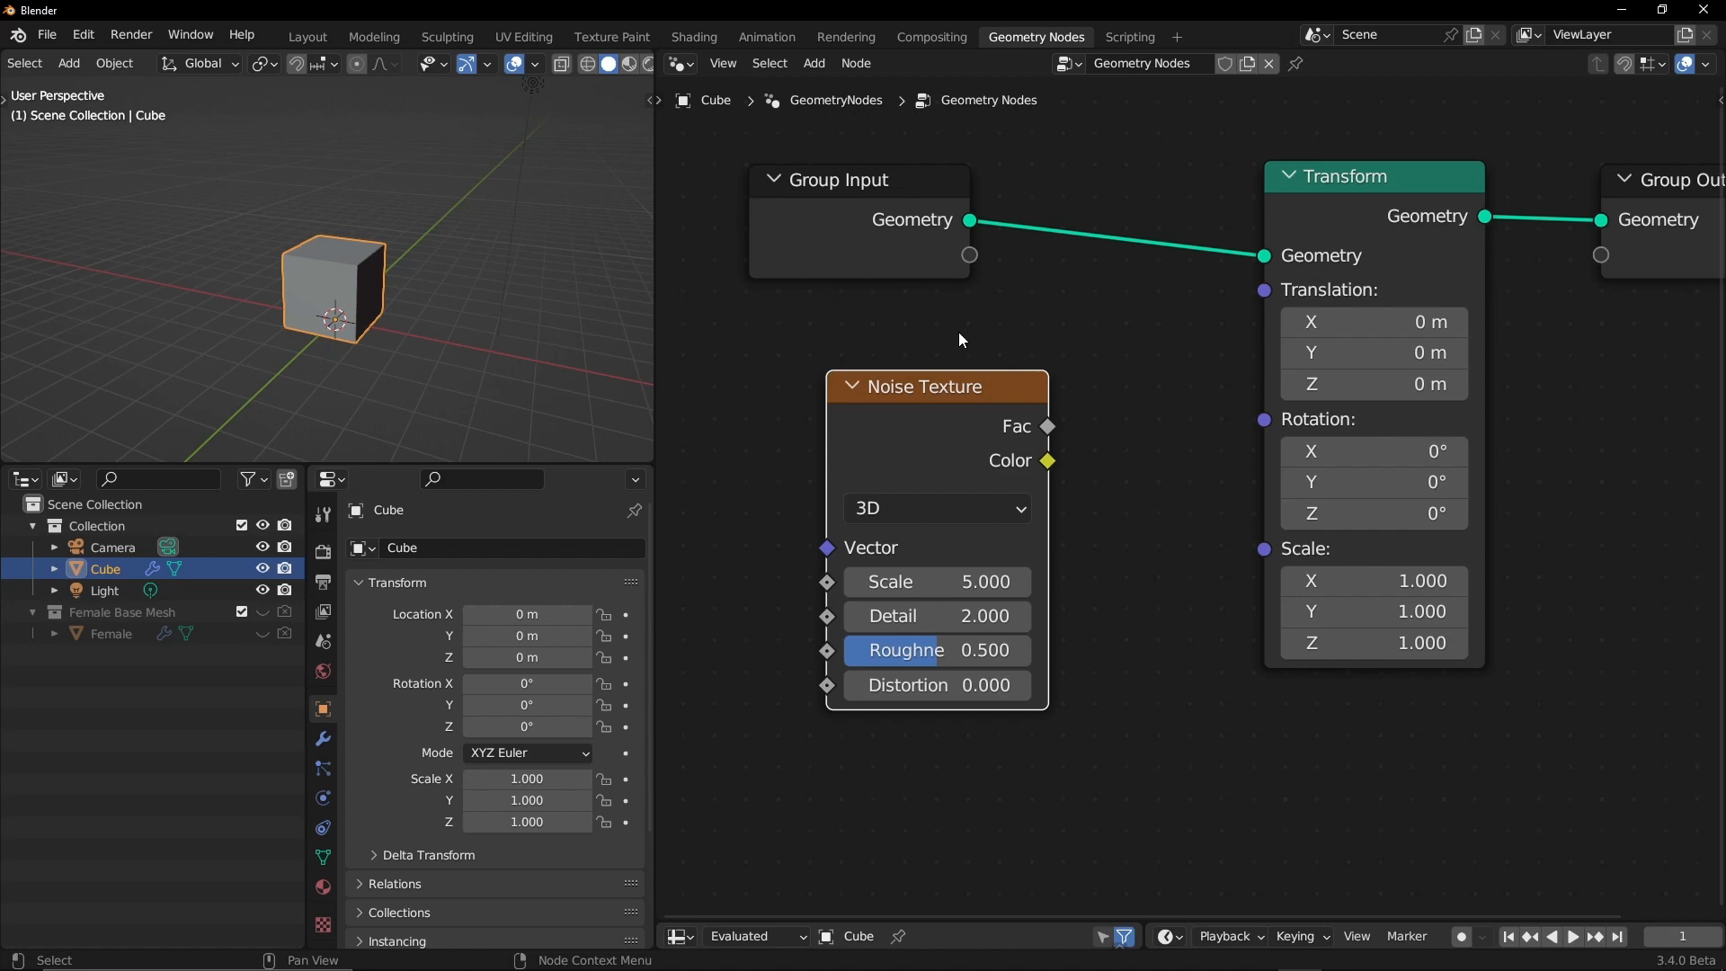
mouse_move(973, 417)
mouse_down()
mouse_move(931, 411)
mouse_move(962, 391)
mouse_up()
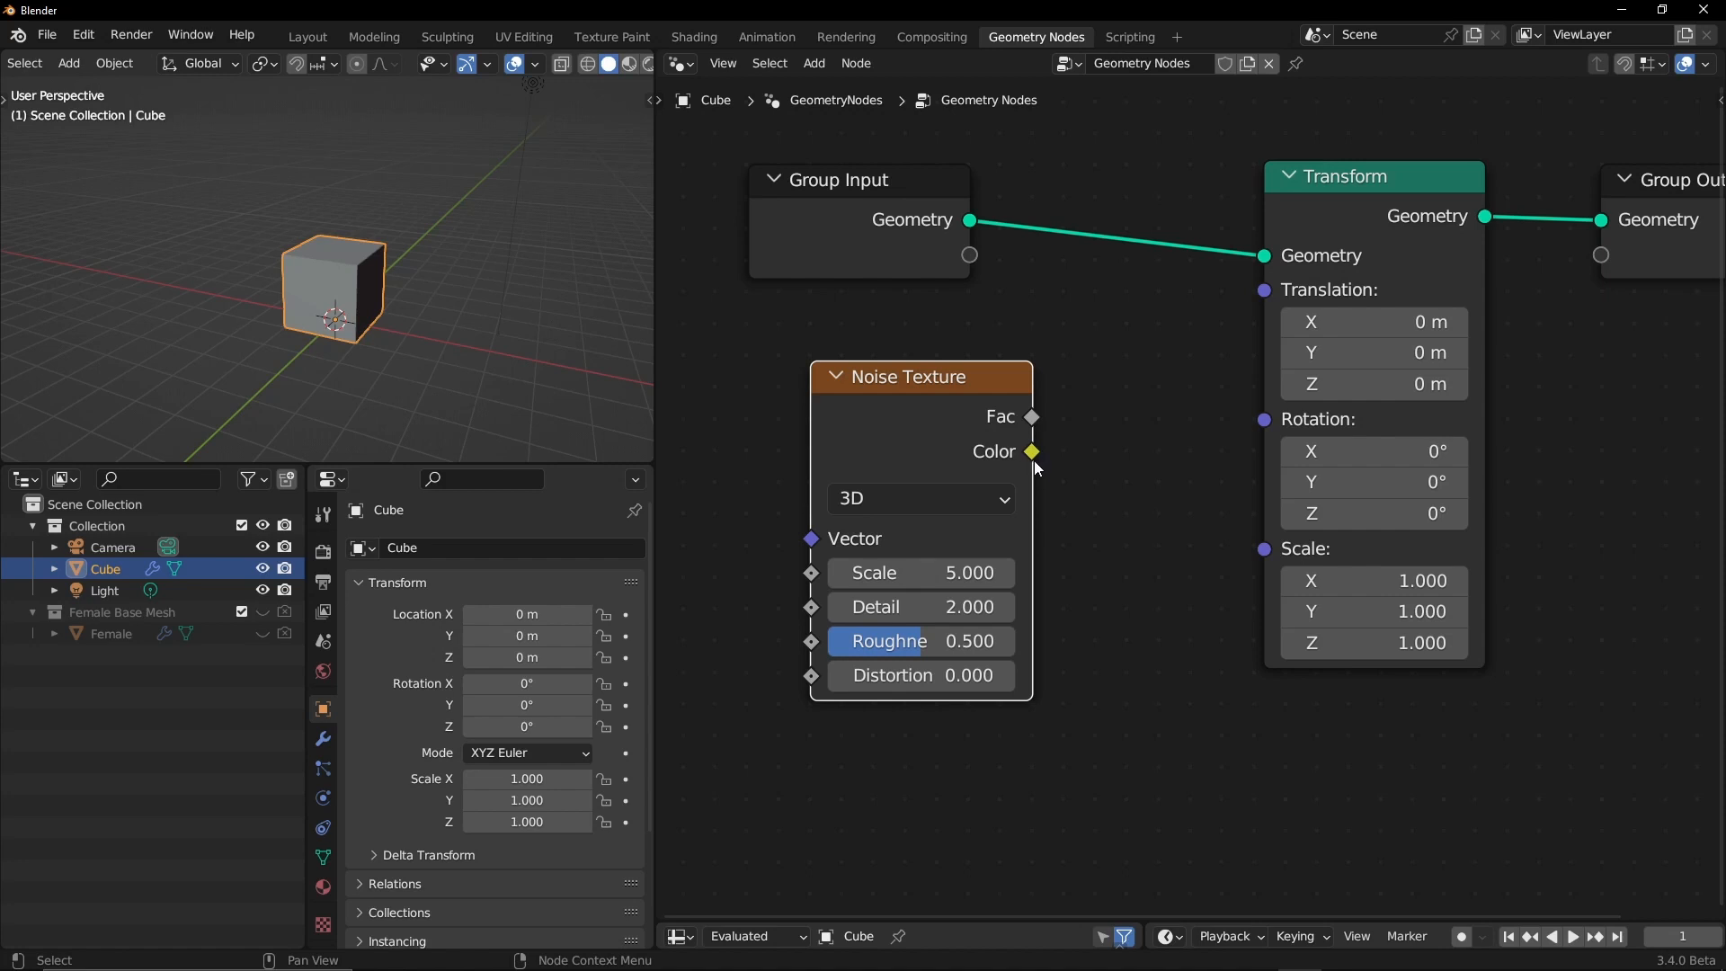
mouse_move(1036, 455)
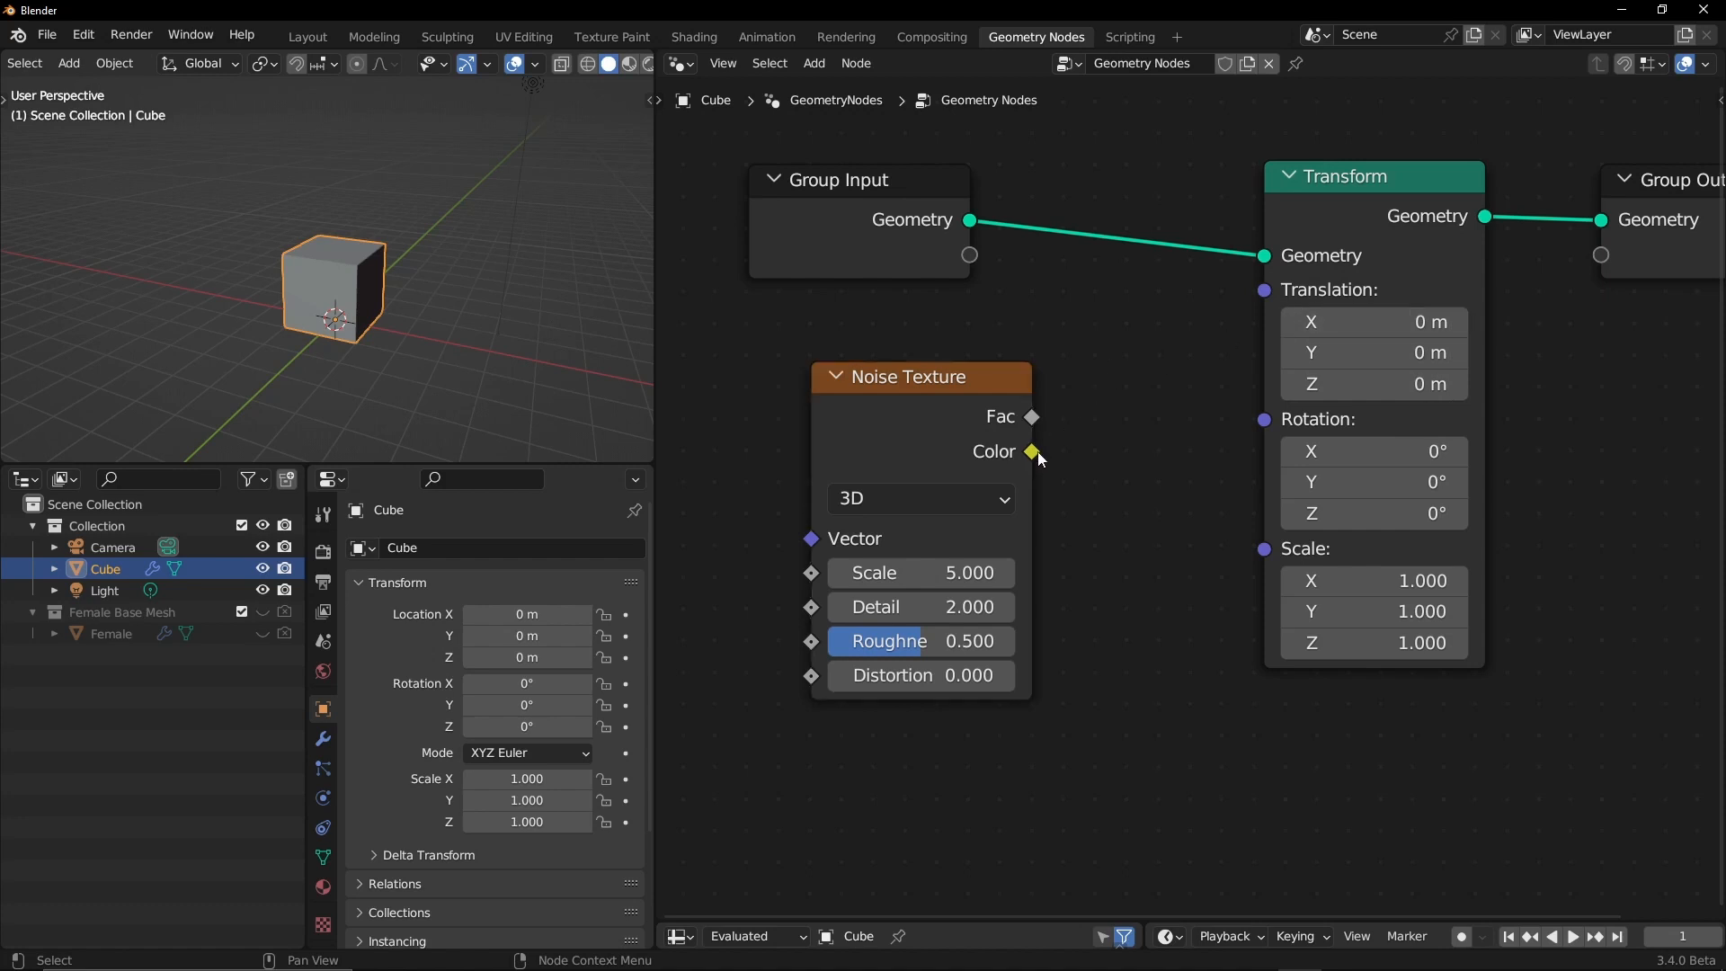
drag(1034, 451, 1263, 295)
key(ctrl+z)
drag(1032, 452, 1142, 373)
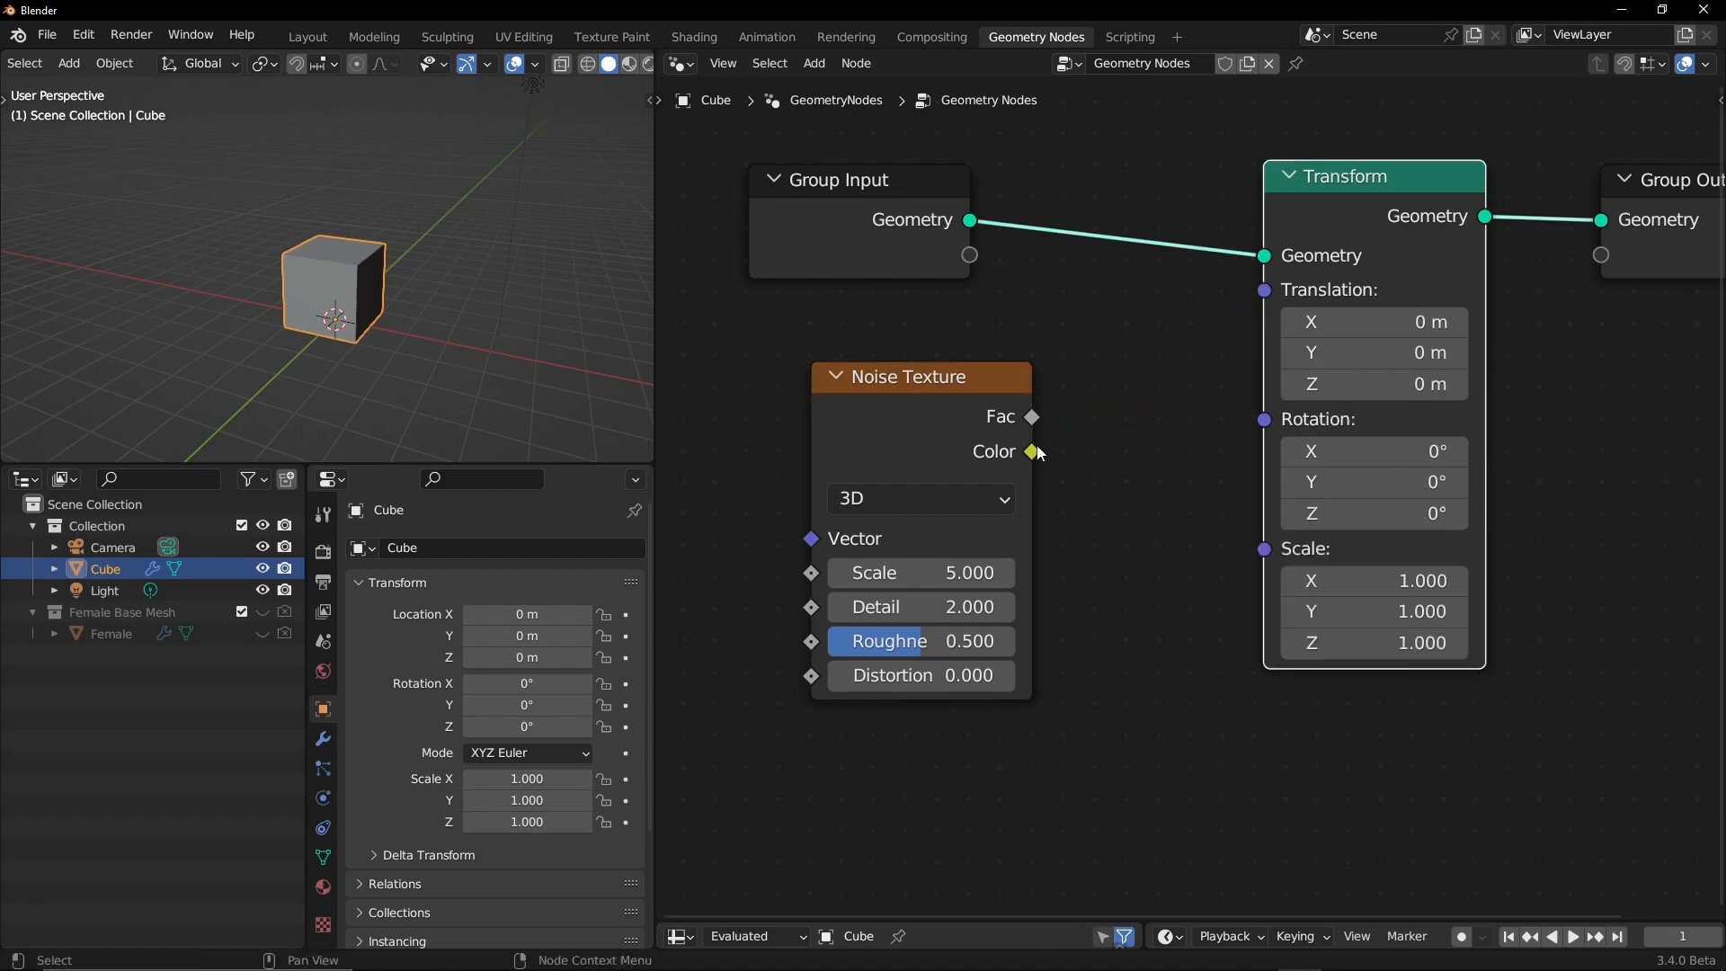
Step: Reposition the Noise Texture node beneath Group Input, leaving free space in front of its inputs
drag(945, 432, 927, 426)
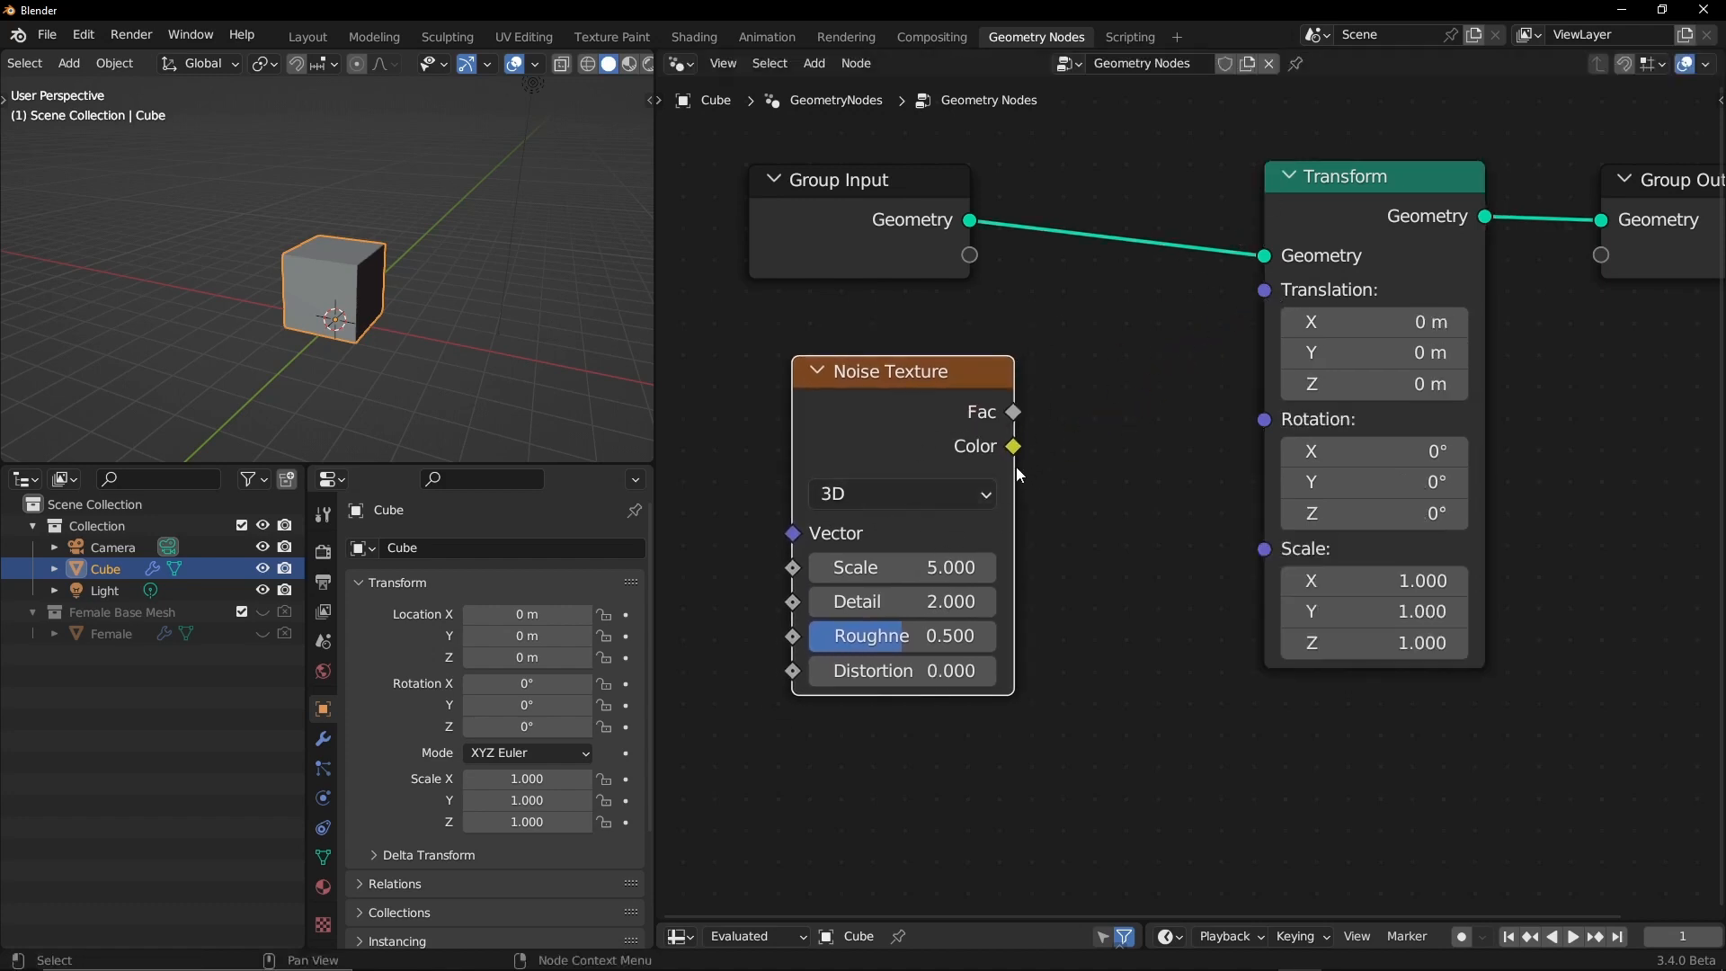
drag(900, 397, 932, 392)
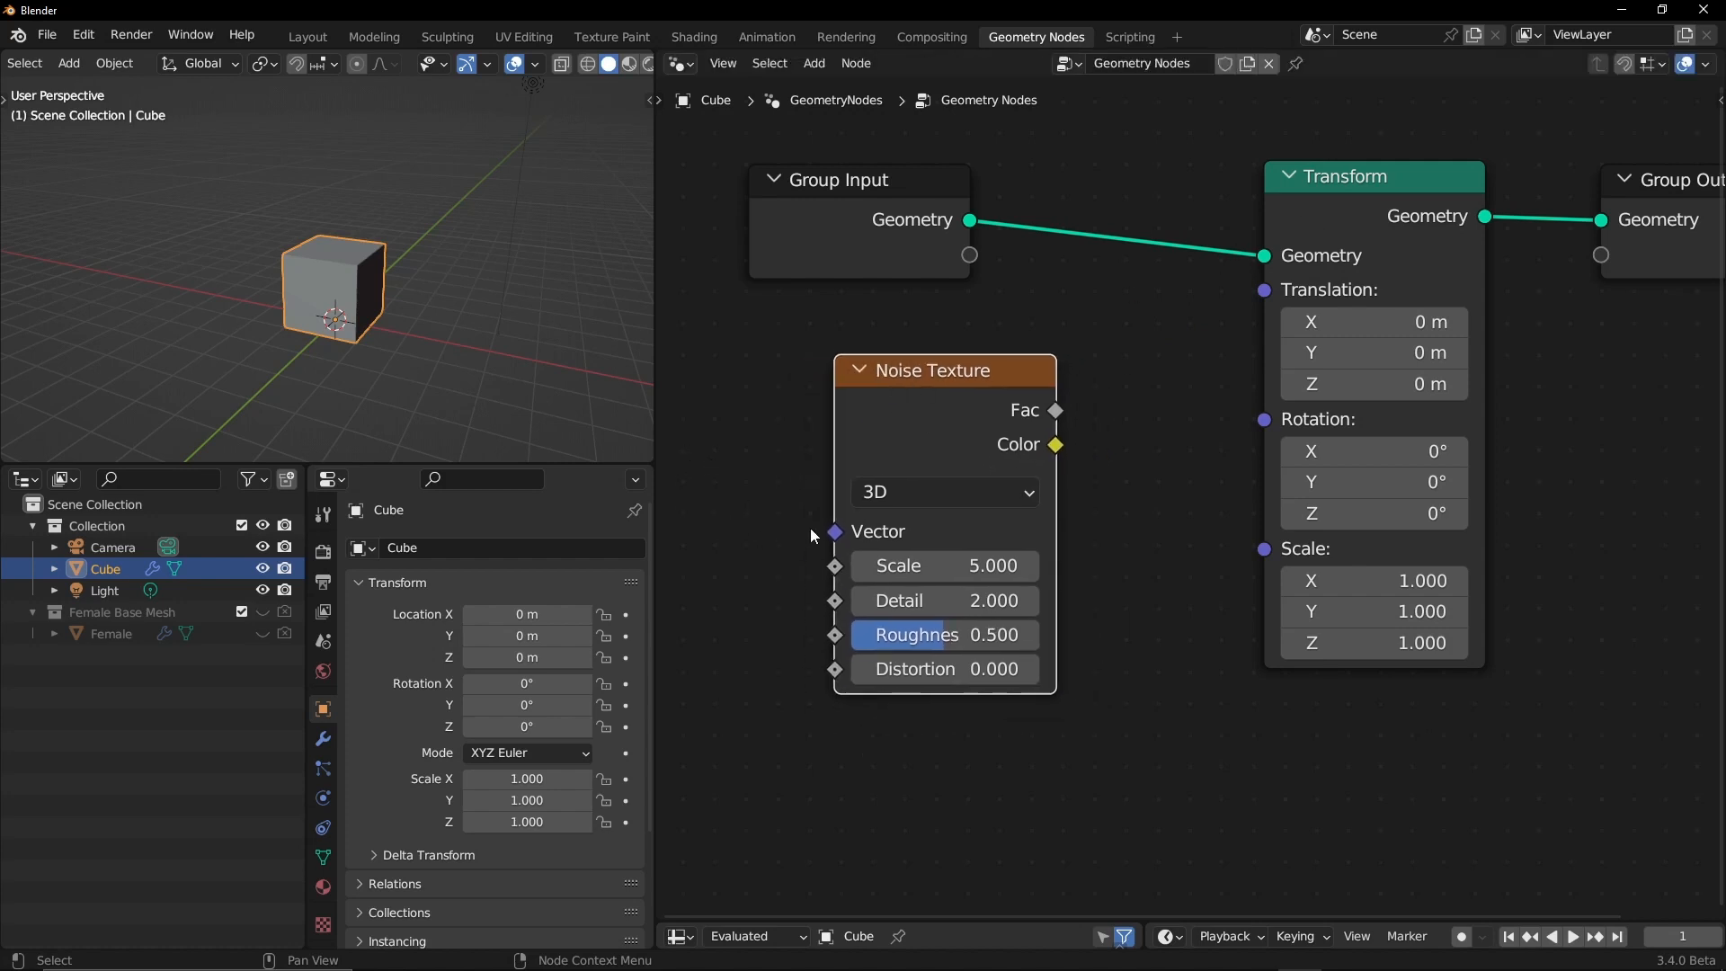
mouse_move(839, 543)
middle_drag(772, 547, 968, 533)
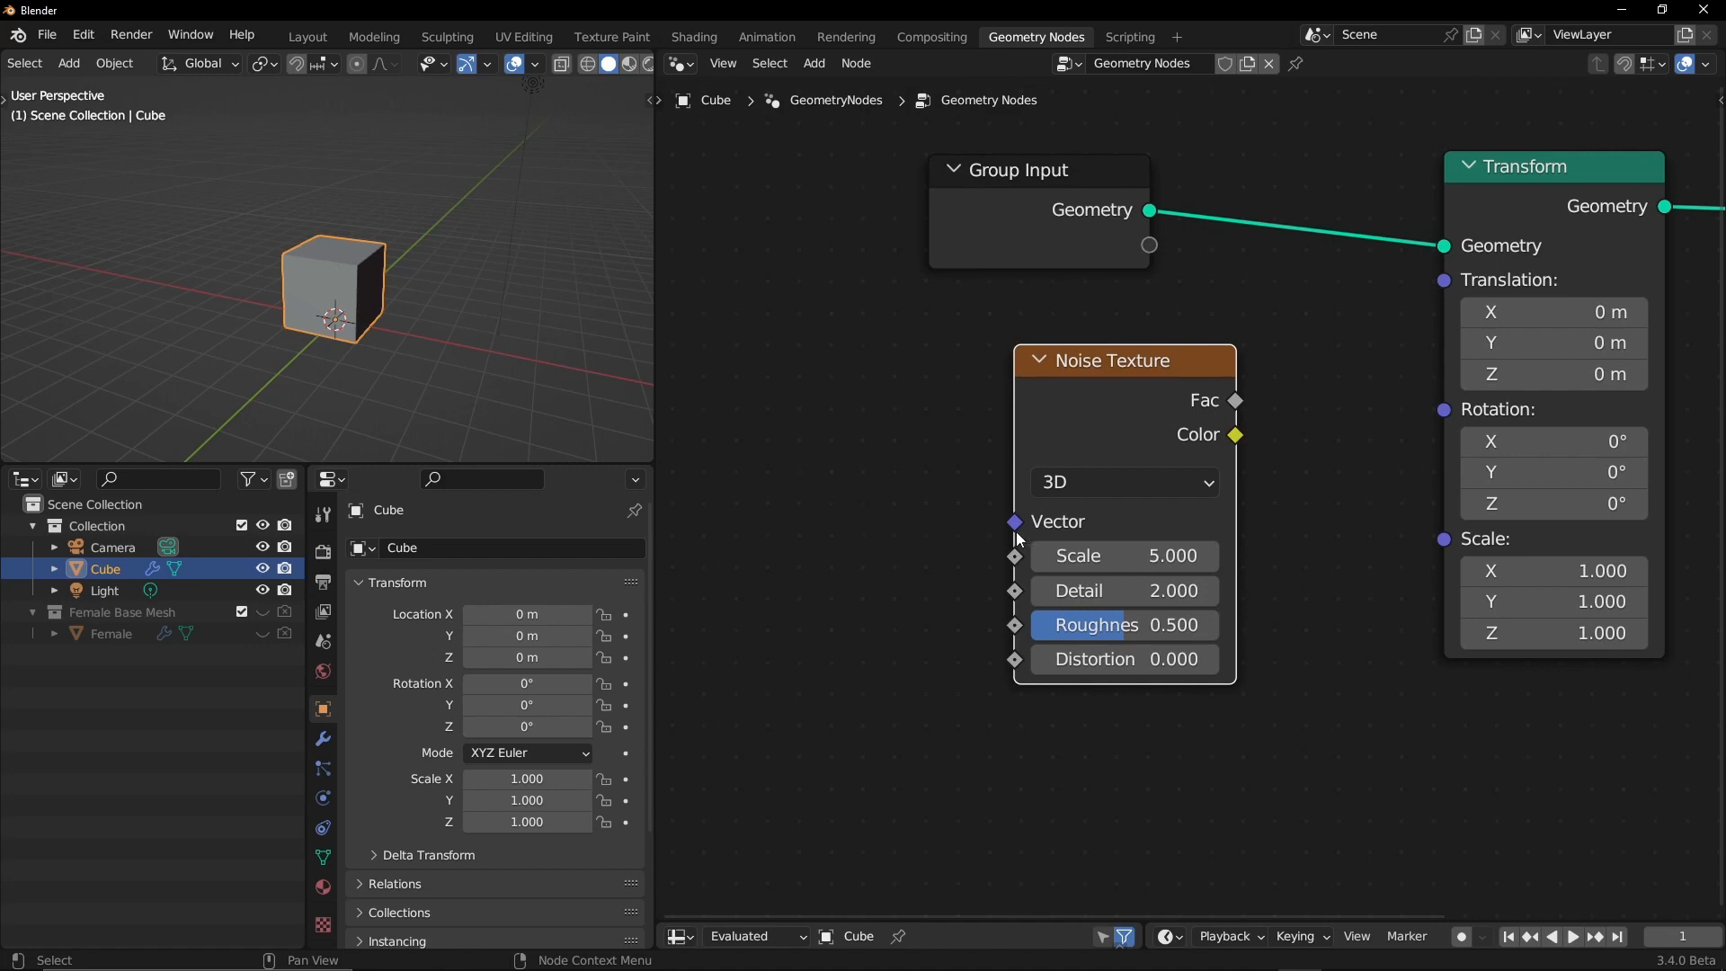
key(g)
click(1201, 427)
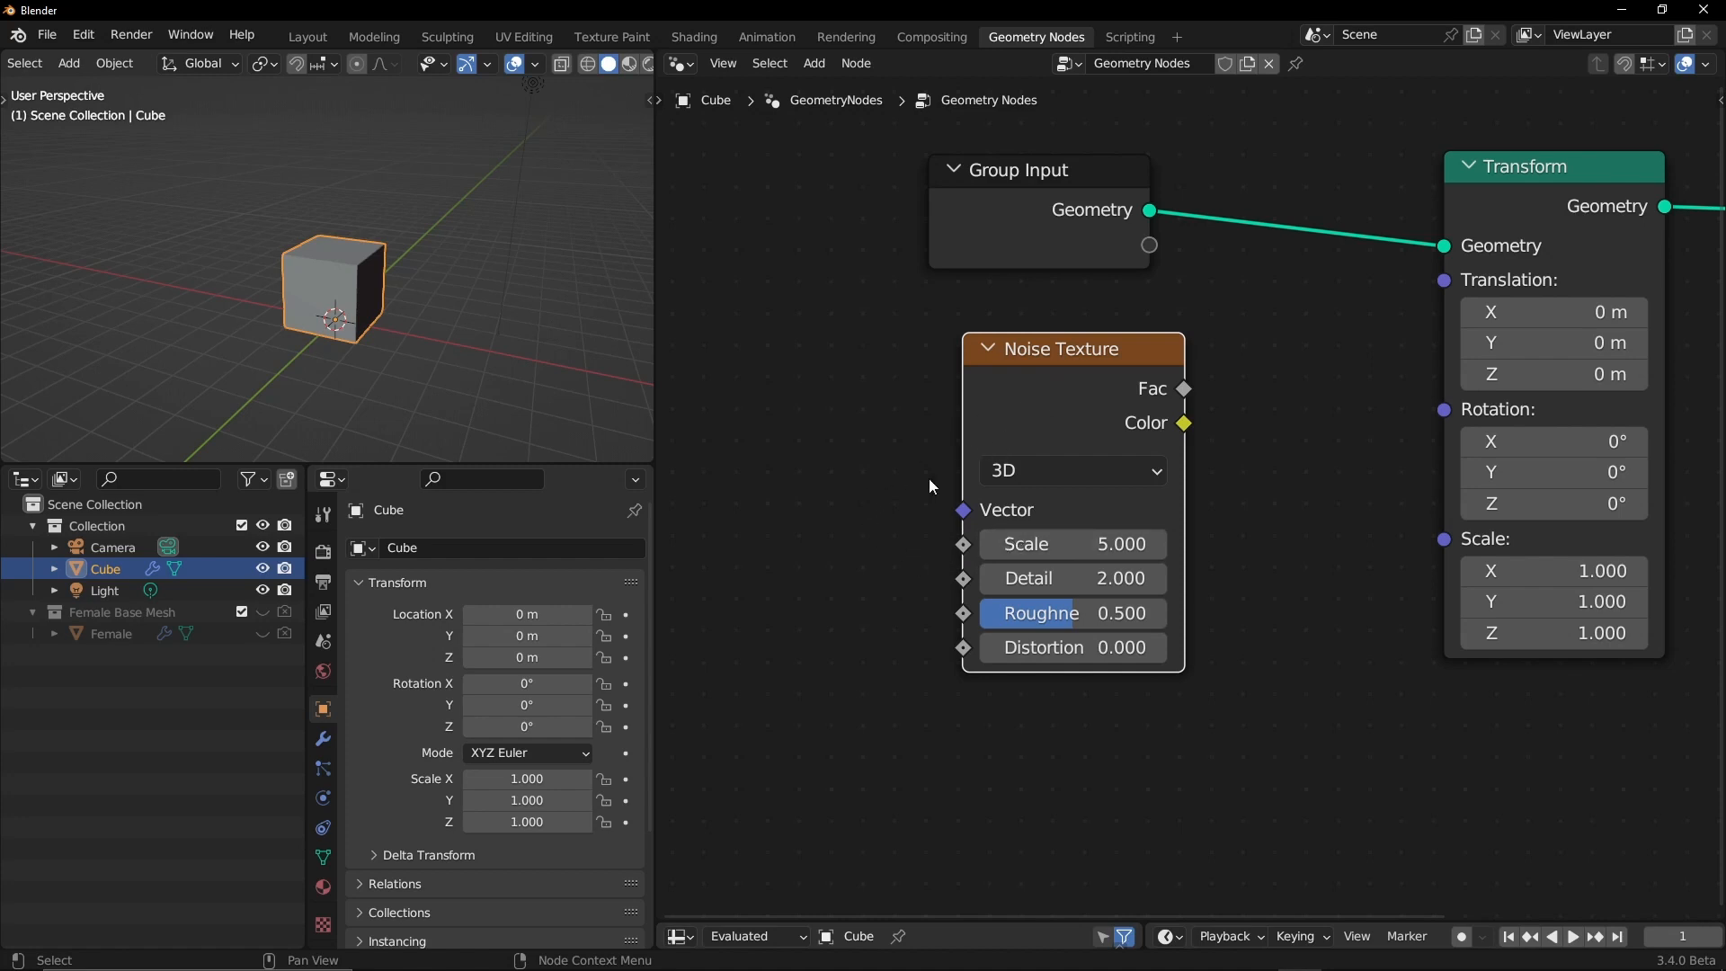
Step: Add a Vector input node and link it to the Noise Texture's Vector input
click(813, 511)
key(shift+a)
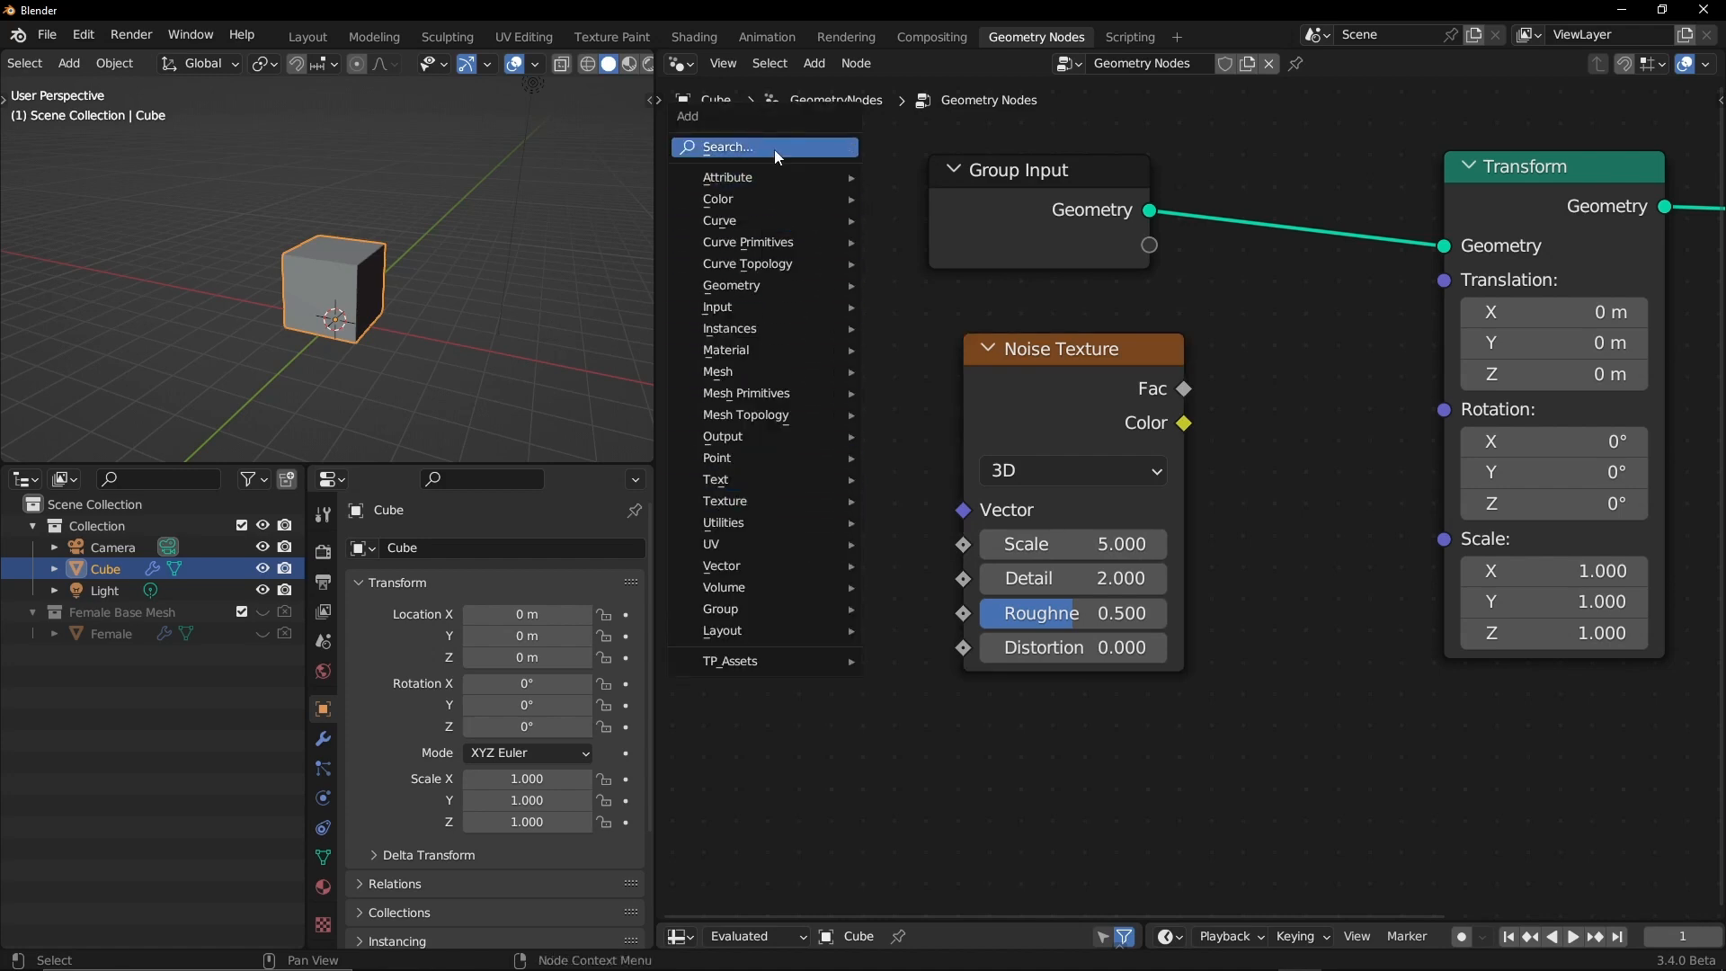
text(vec)
key(Return)
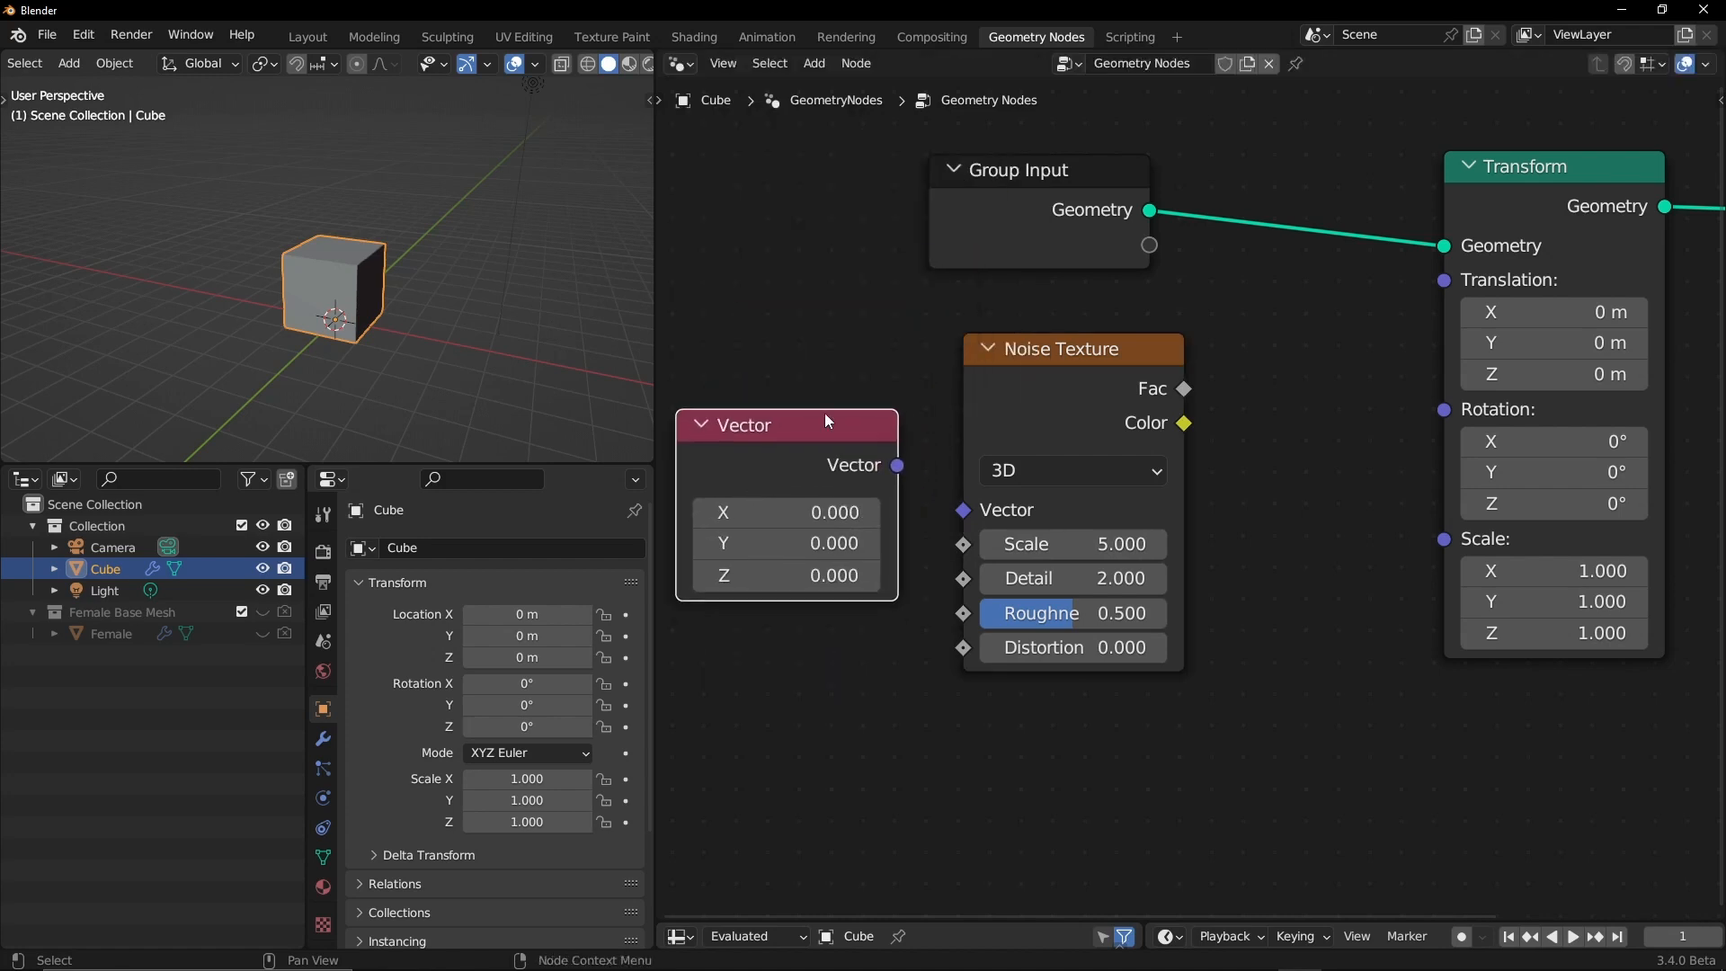
click(817, 485)
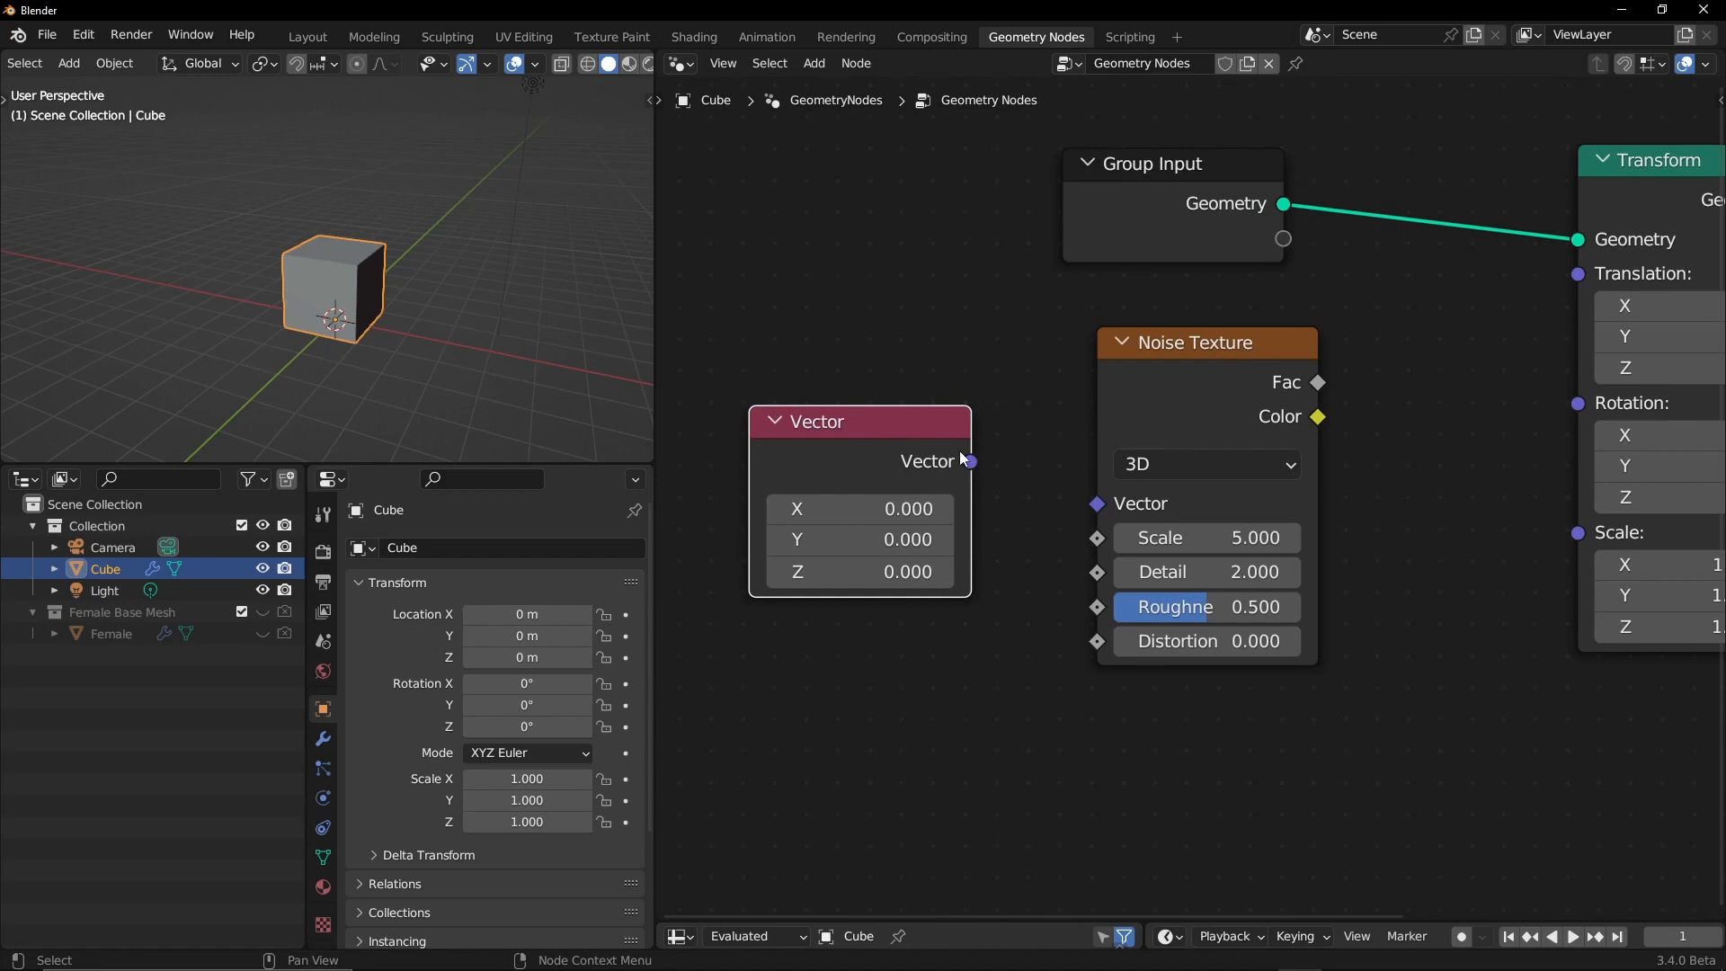
drag(922, 434, 1097, 503)
drag(1195, 368, 1151, 368)
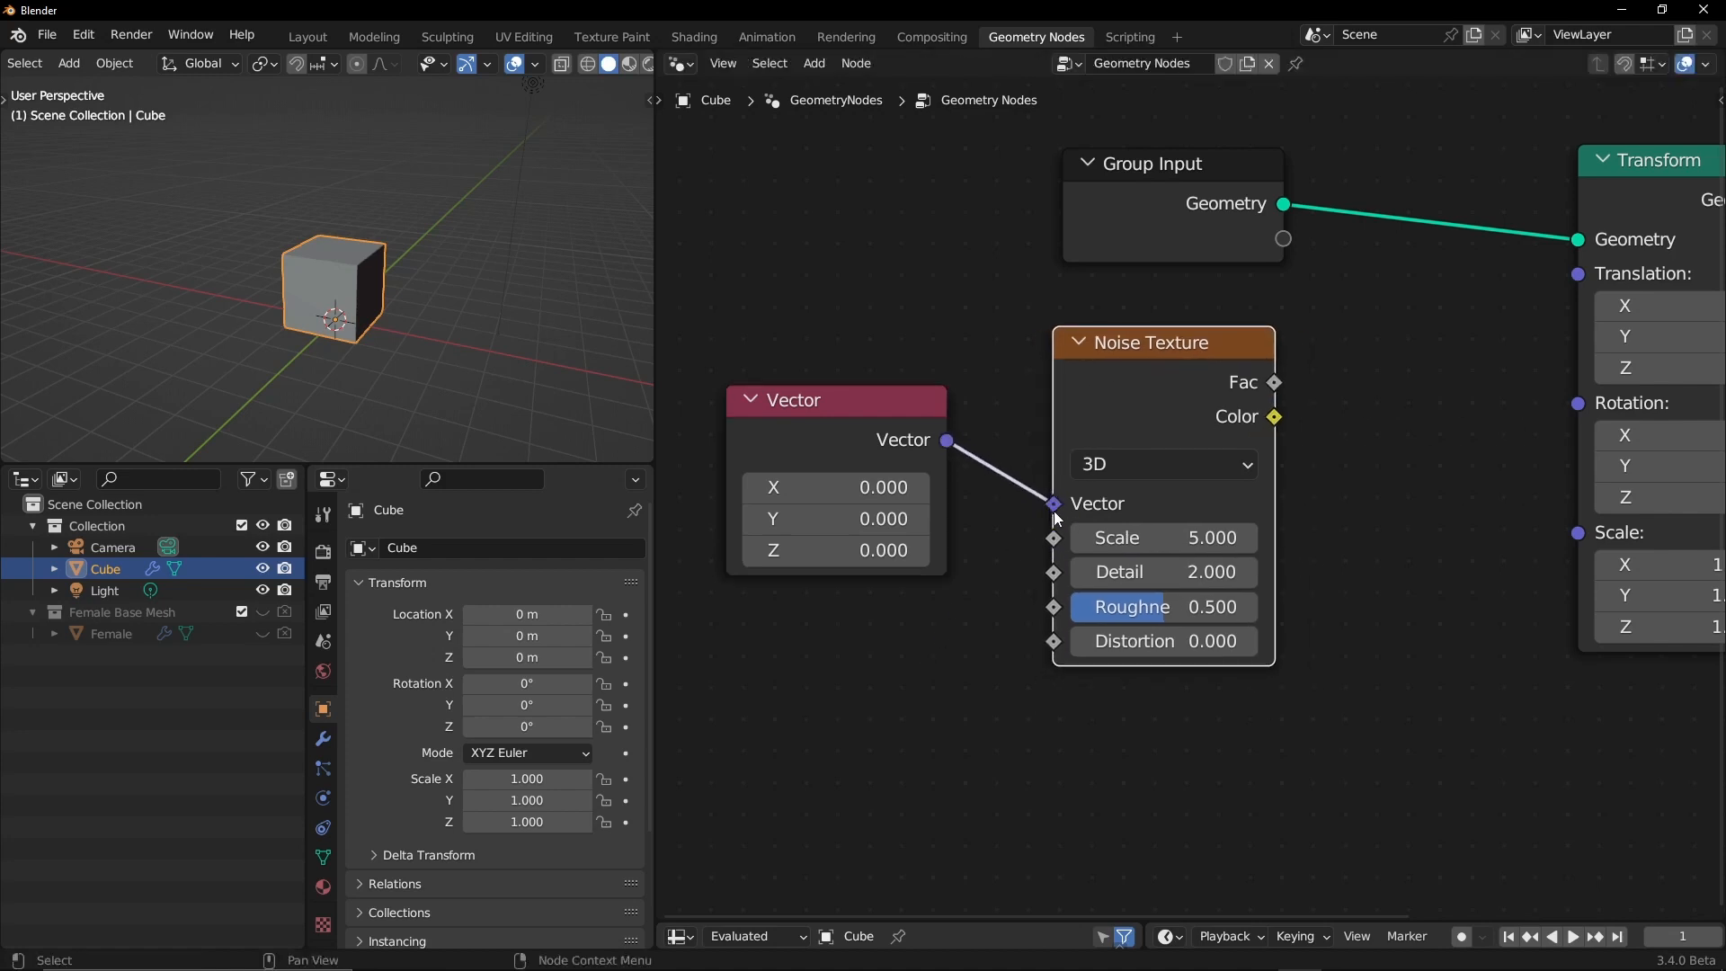
Step: Link the Noise Texture's Color output to the Transform's Translation input, and move the Noise Texture and Vector nodes closer to the Transform
middle_drag(1018, 455, 881, 450)
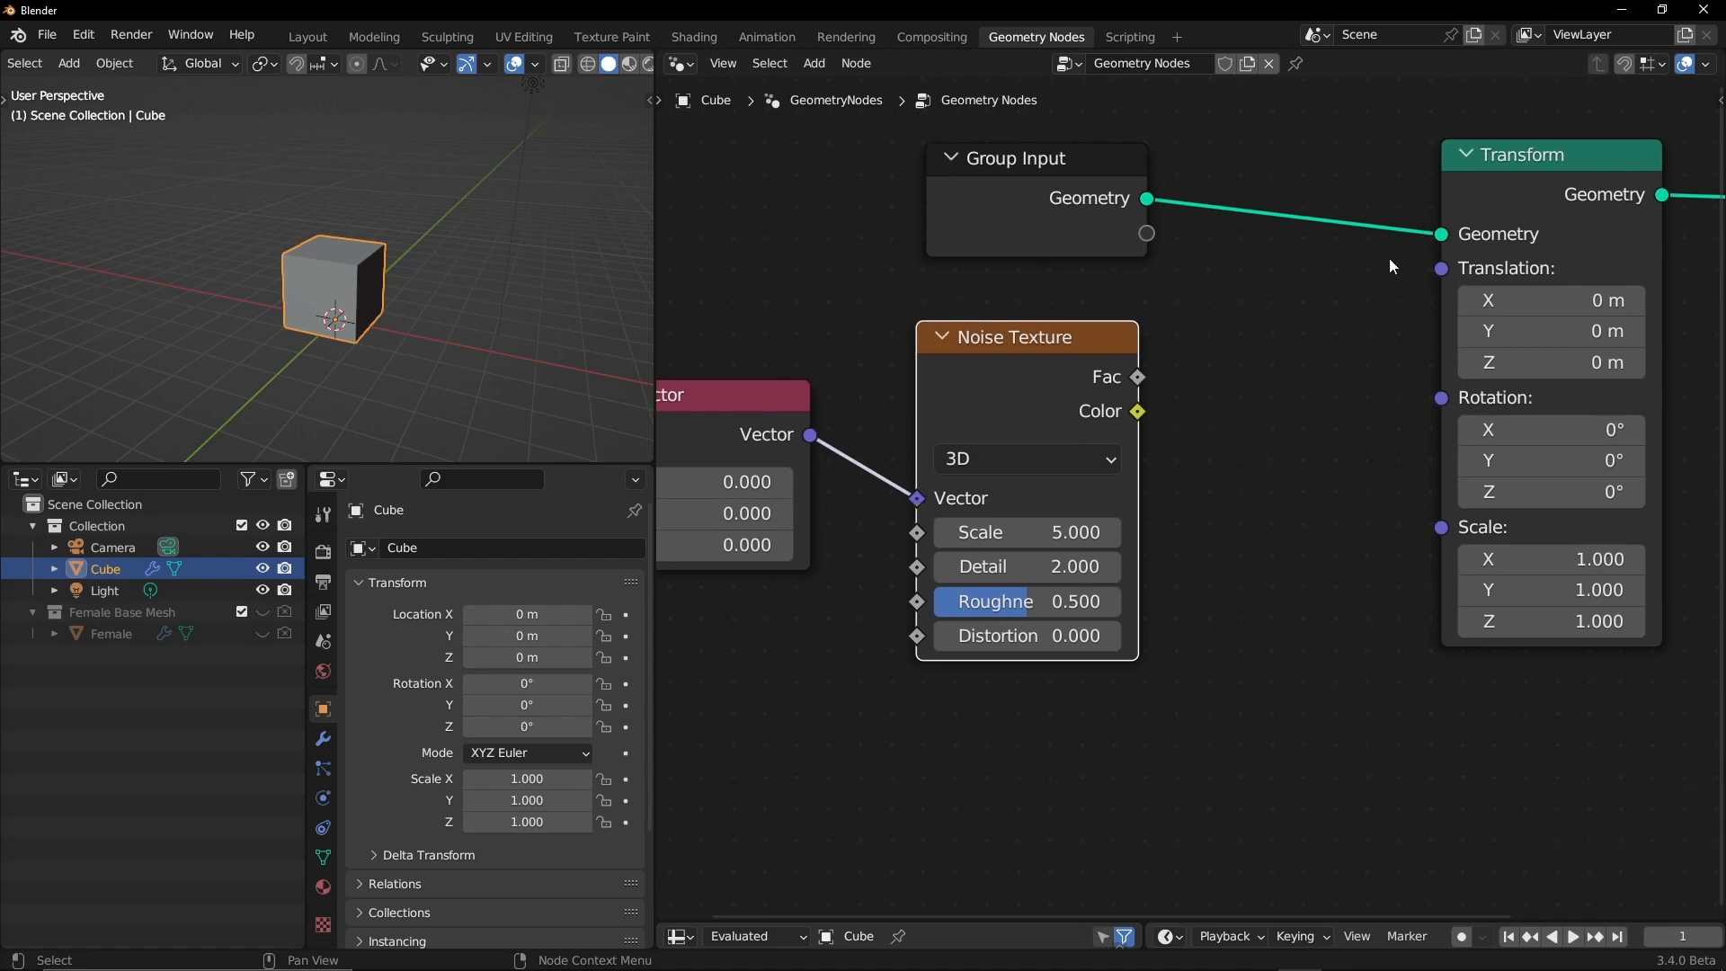
middle_drag(1225, 413, 1165, 426)
drag(1008, 373, 1010, 369)
drag(1081, 422, 1381, 281)
drag(1032, 435, 1167, 405)
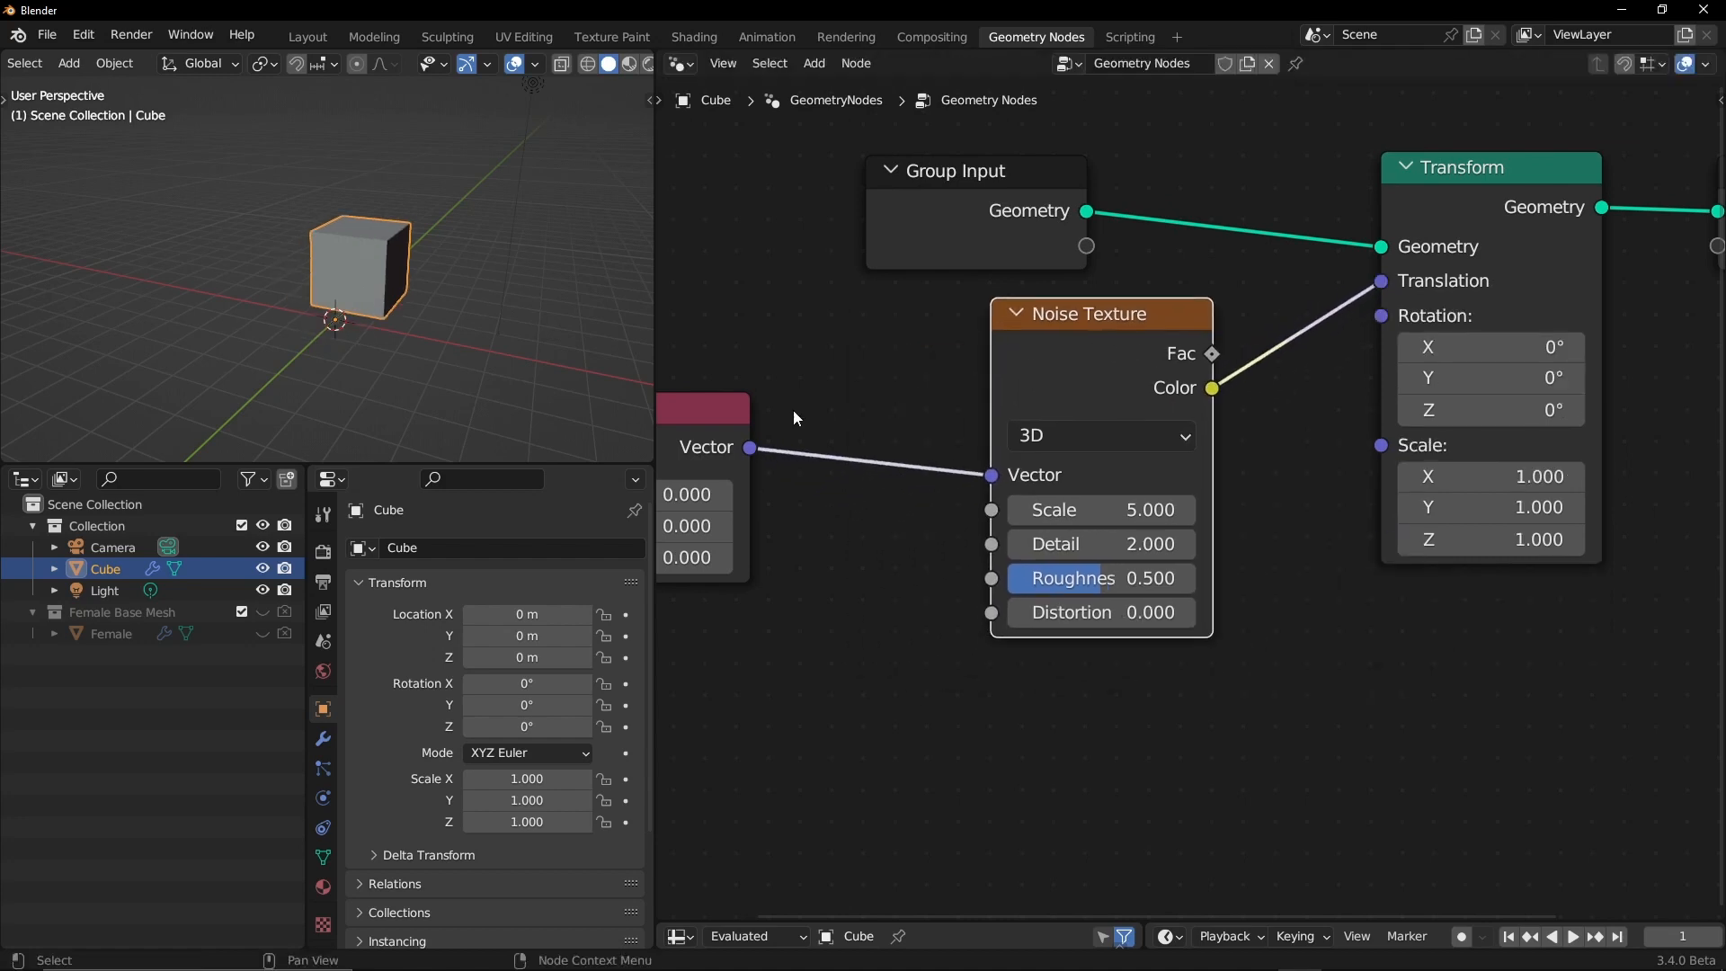
drag(710, 409, 842, 399)
Step: Set the Noise Texture's dimensions to 4D
scroll(1034, 441, down, 2)
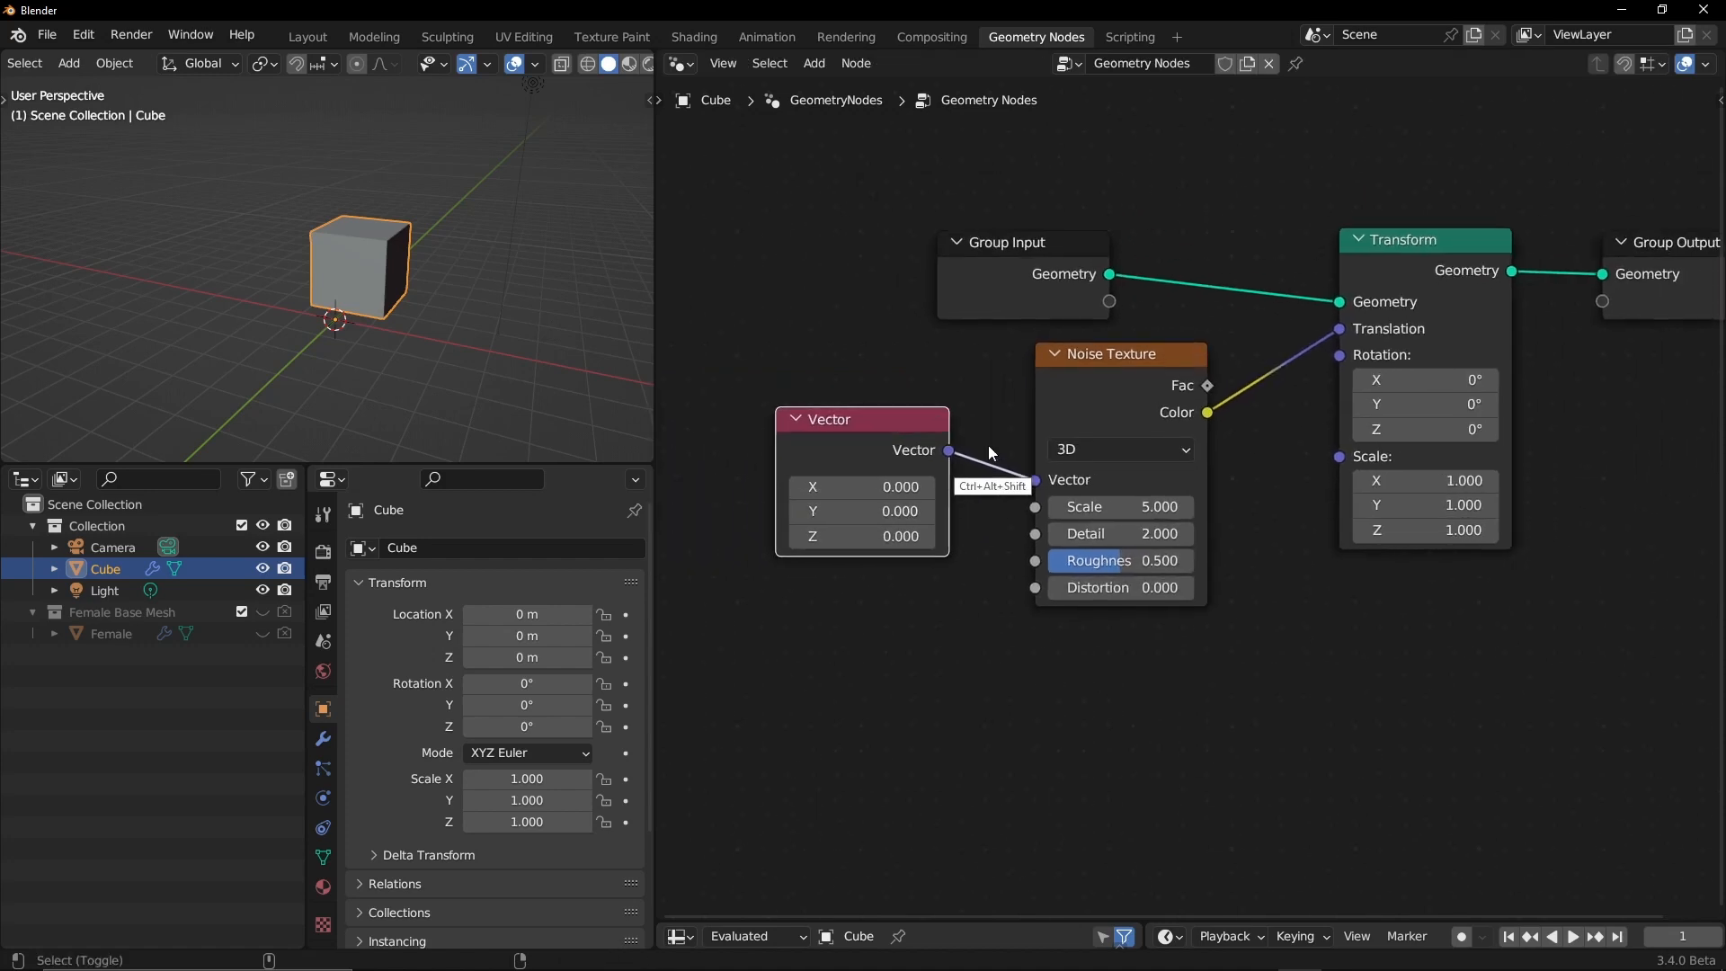
click(1043, 446)
click(1014, 554)
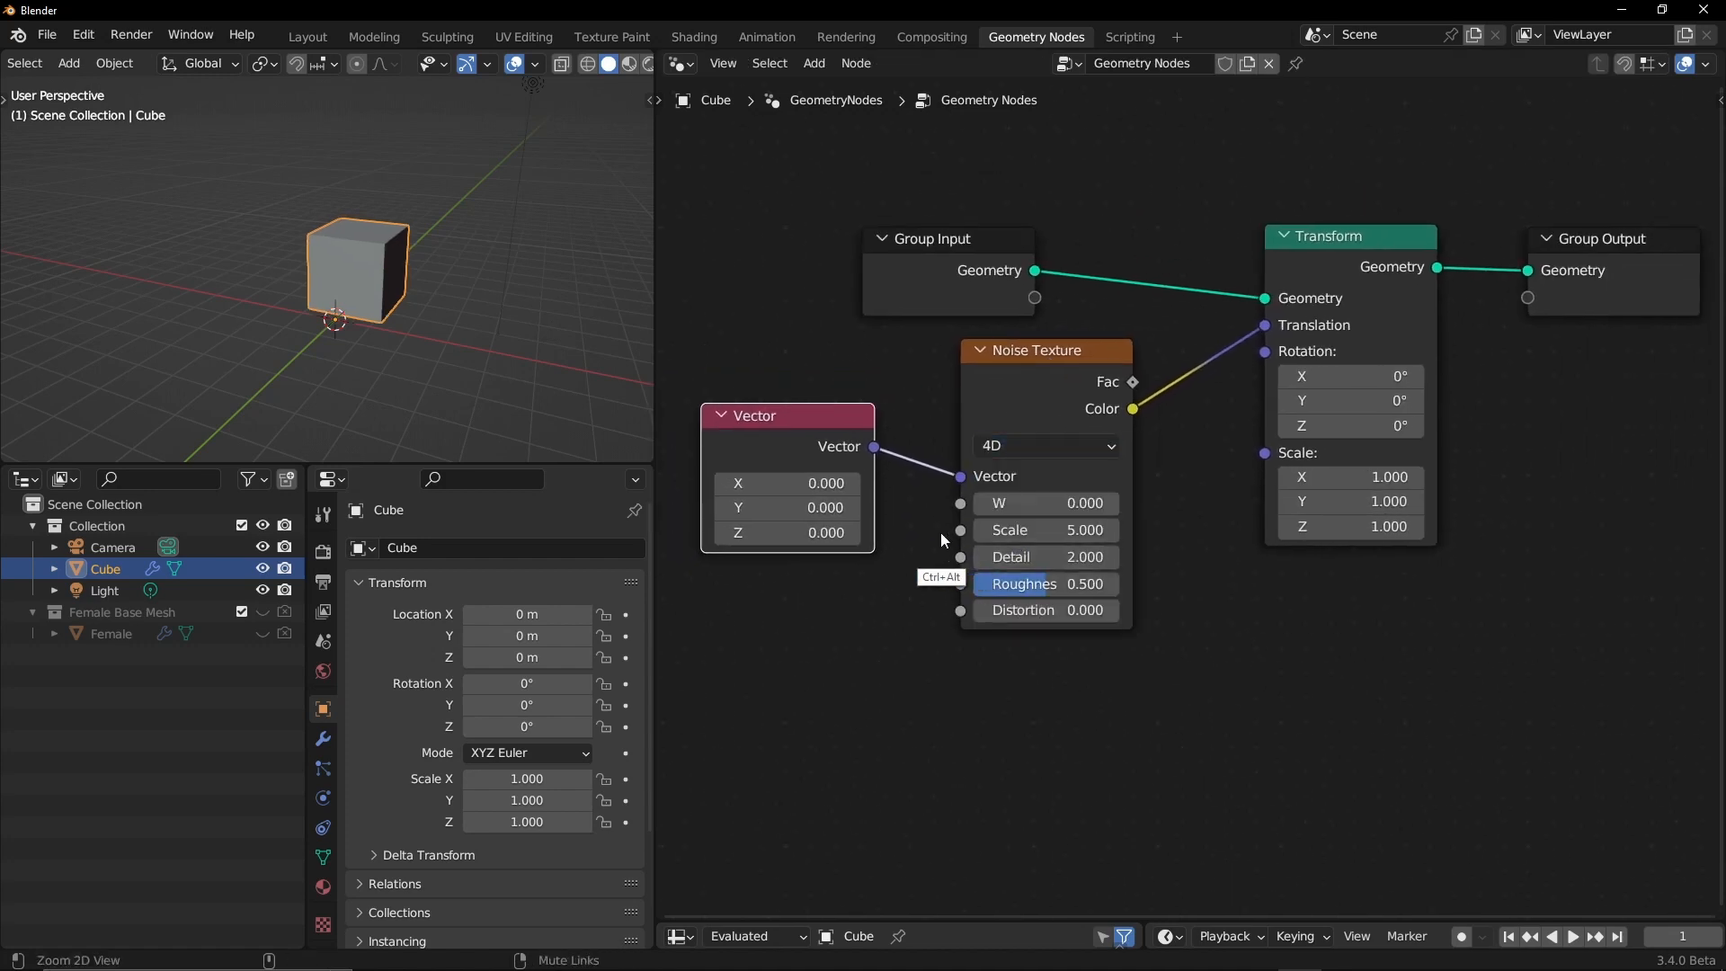
Step: Vary the Noise Texture's W value to test the cube's movement, and reset it to 0
scroll(940, 531, up, 2)
mouse_move(1124, 450)
mouse_down()
mouse_move(1304, 450)
mouse_move(1069, 451)
mouse_move(1144, 449)
mouse_up()
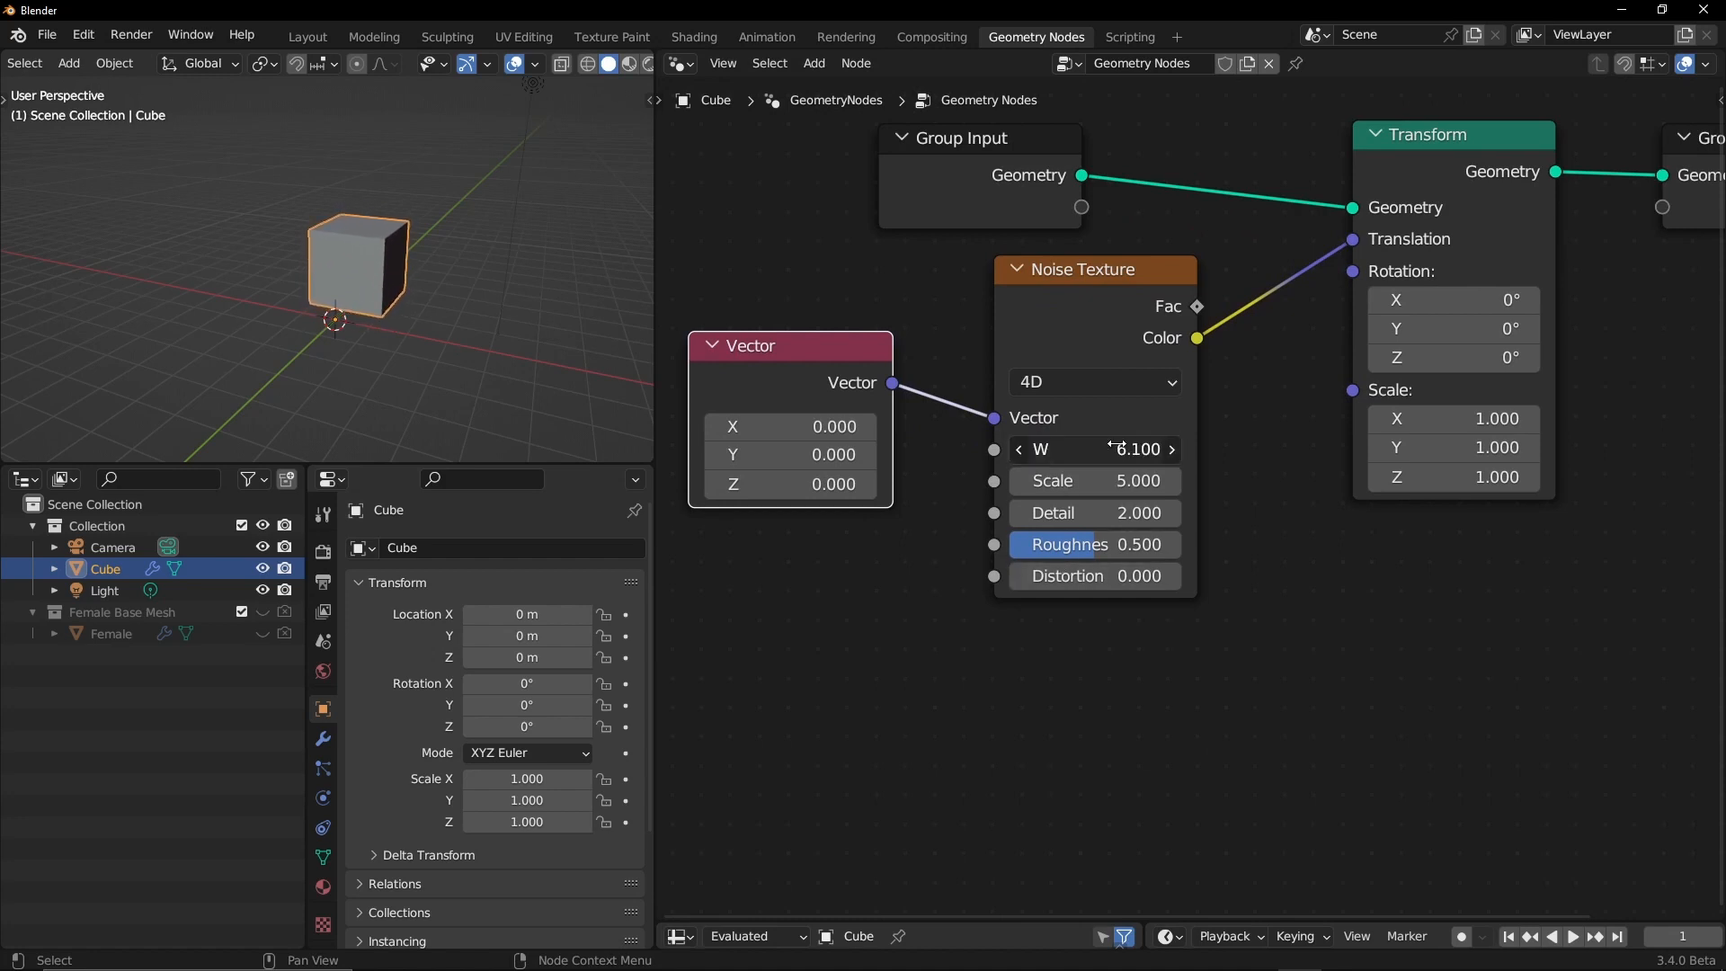
click(1144, 450)
text(0)
key(Return)
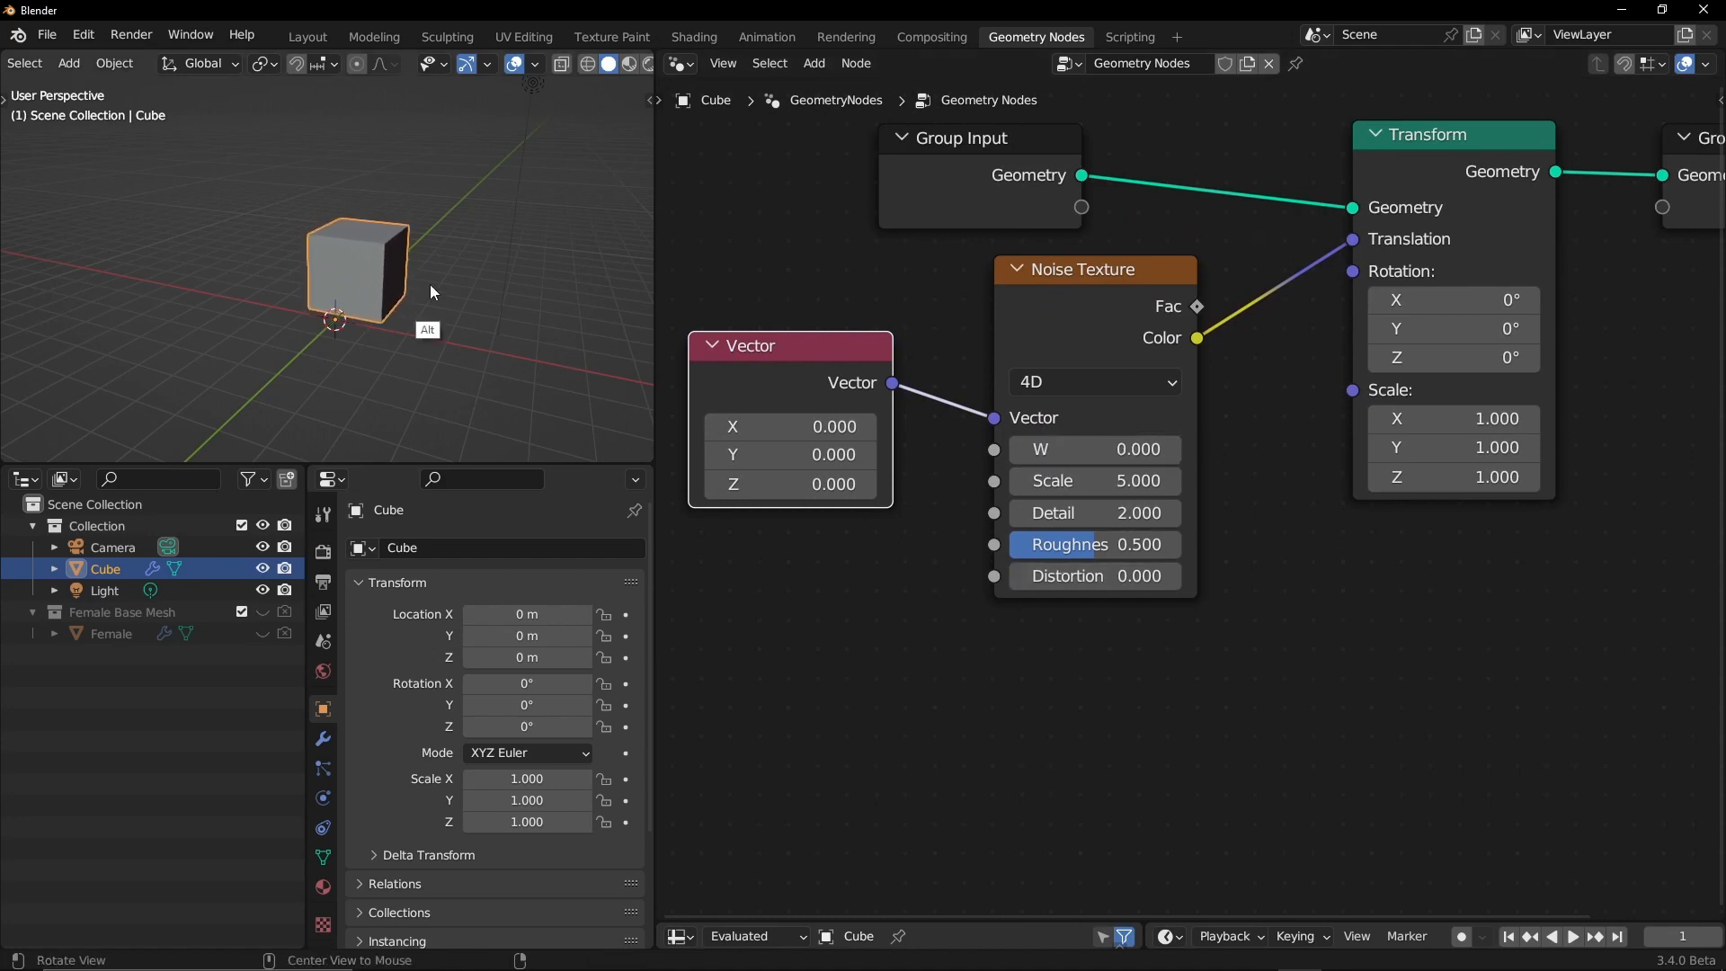
Step: Move the Noise Texture and Vector nodes together away from the Transform to free space for another node
middle_drag(430, 285, 376, 321)
alt+drag(373, 314, 441, 311)
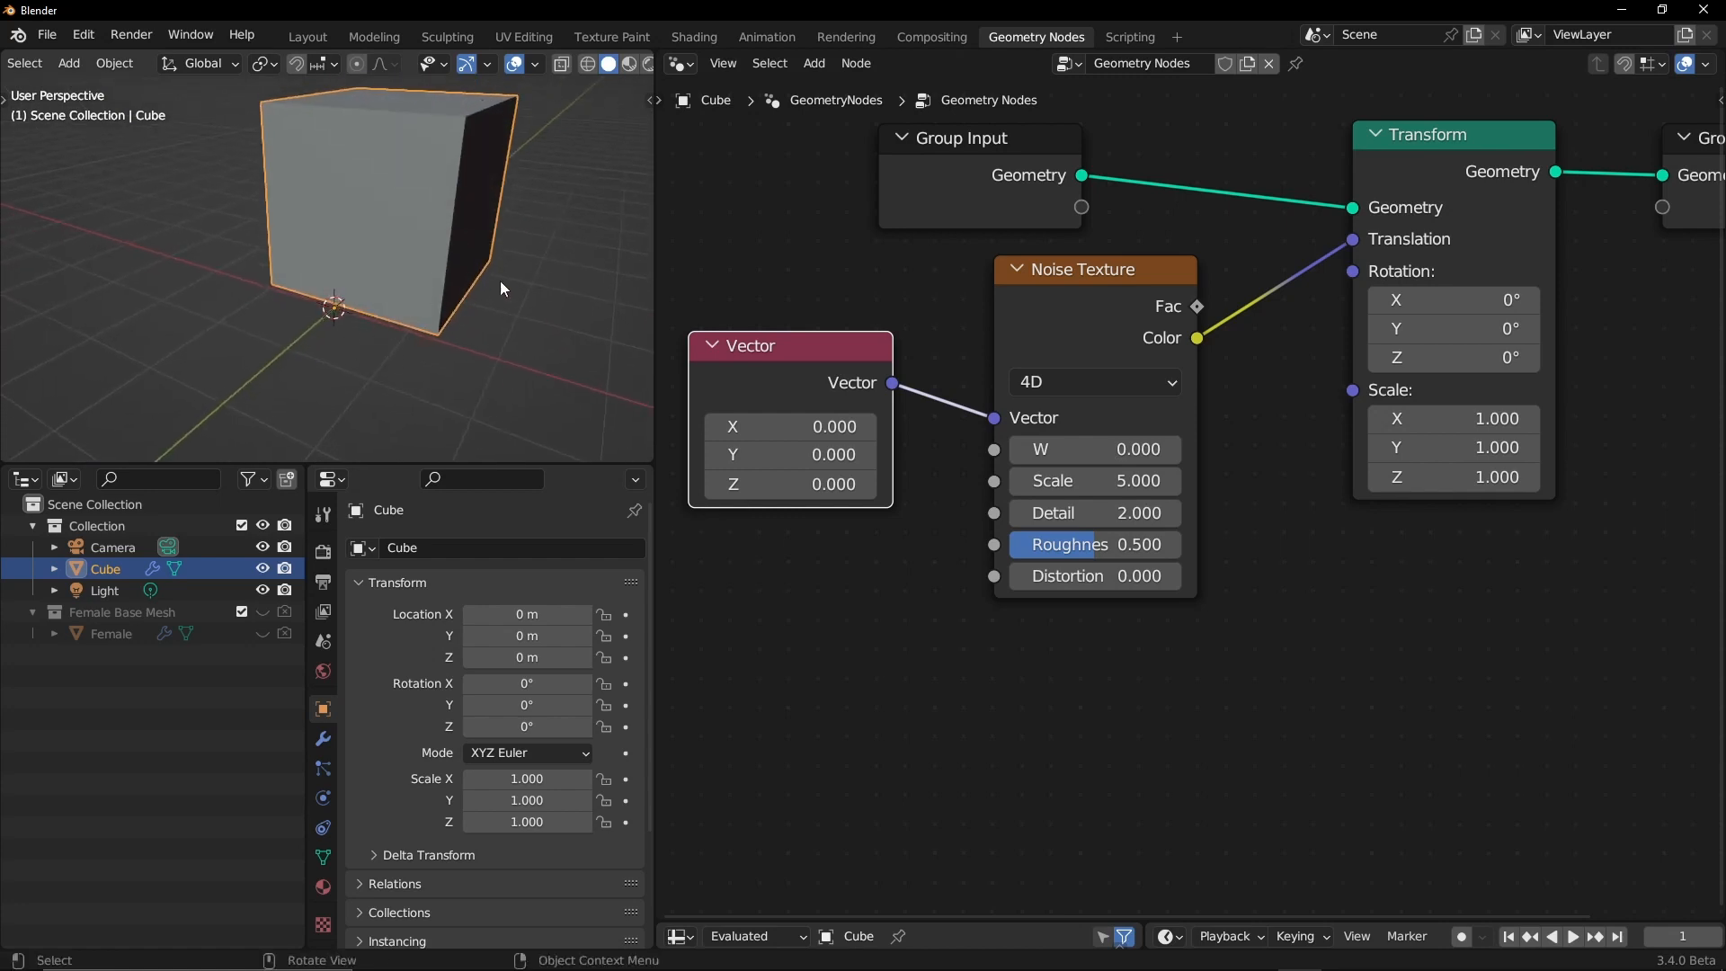
ctrl+alt+drag(960, 435, 929, 455)
alt+shift+drag(929, 455, 1014, 445)
drag(904, 277, 1178, 461)
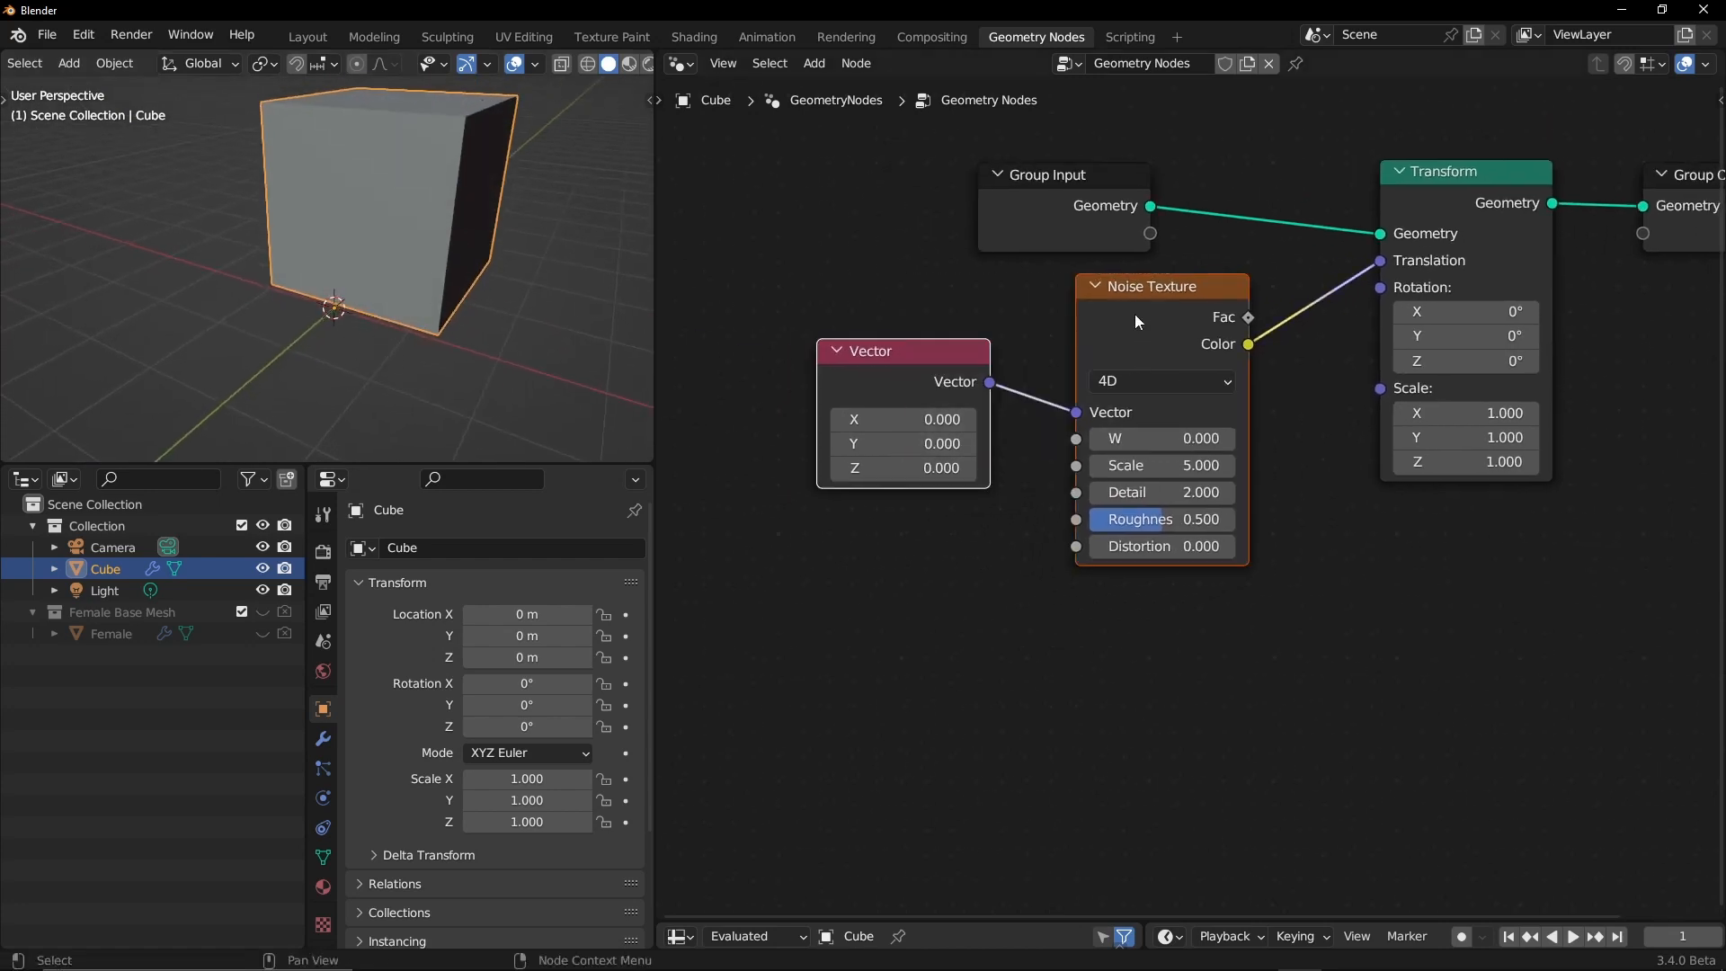
drag(1135, 315, 967, 338)
Step: Insert a Vector Math node set to Add between the Noise Texture's Color output and the Transform's Translation
click(1103, 444)
key(shift+v)
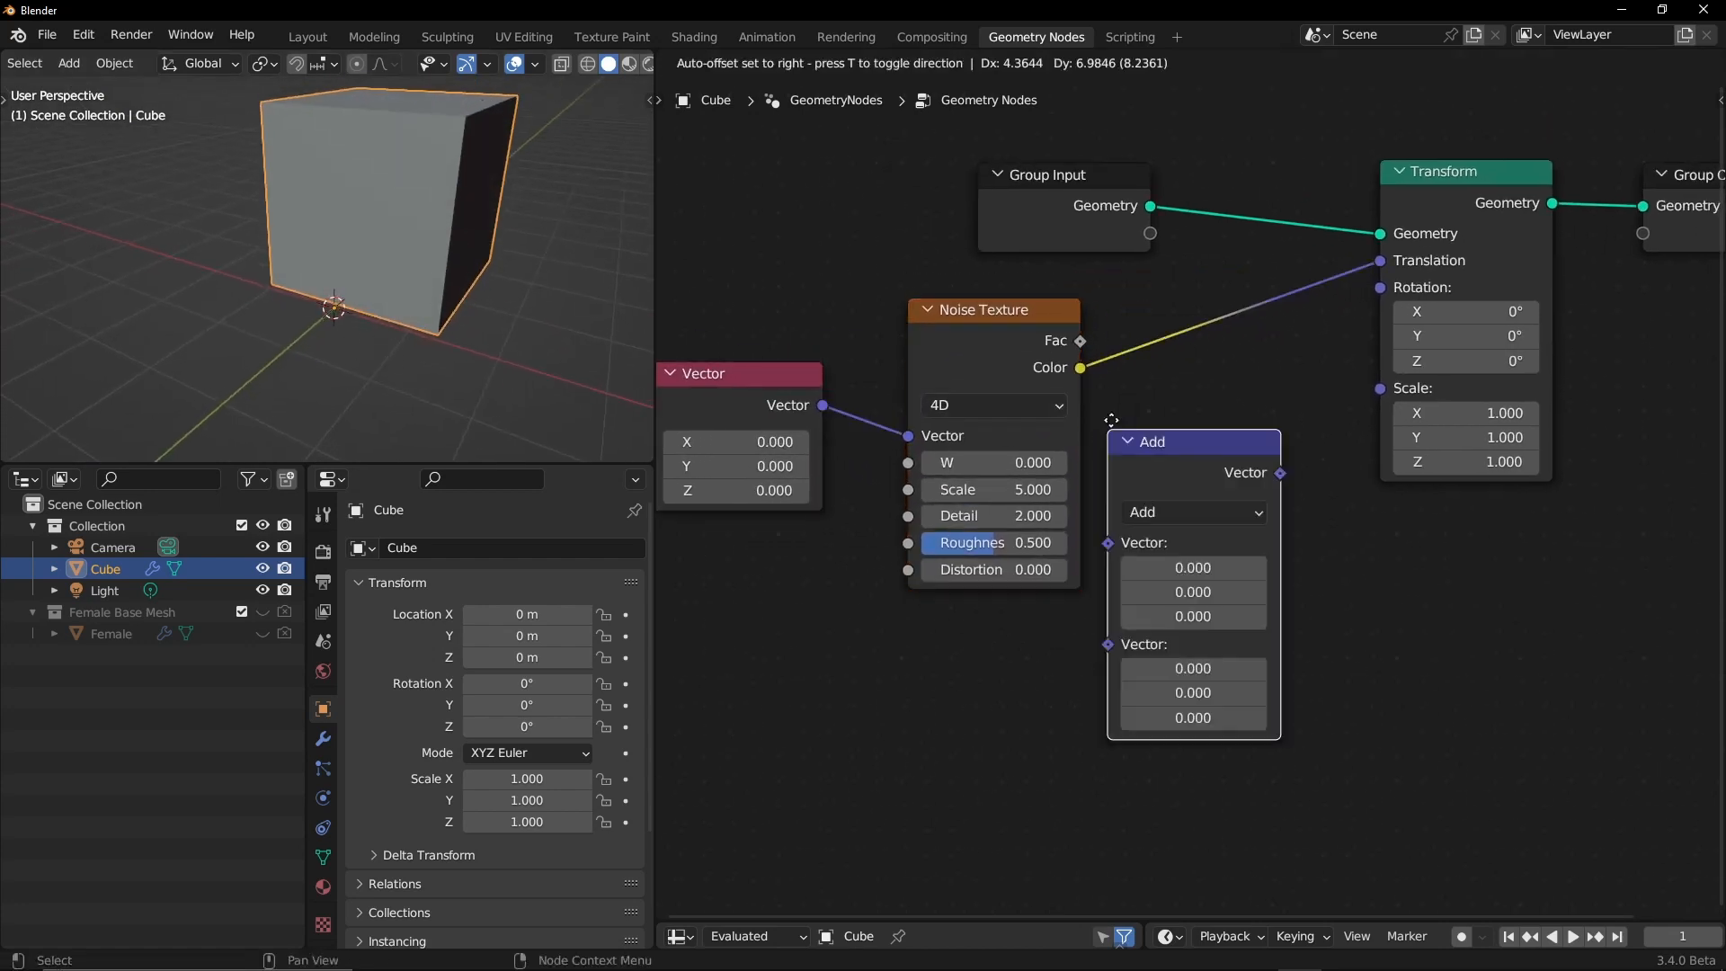
click(1122, 311)
Step: Set all three components of the Add node's second vector to -0.5 and move the node closer to the Noise Texture
click(1265, 461)
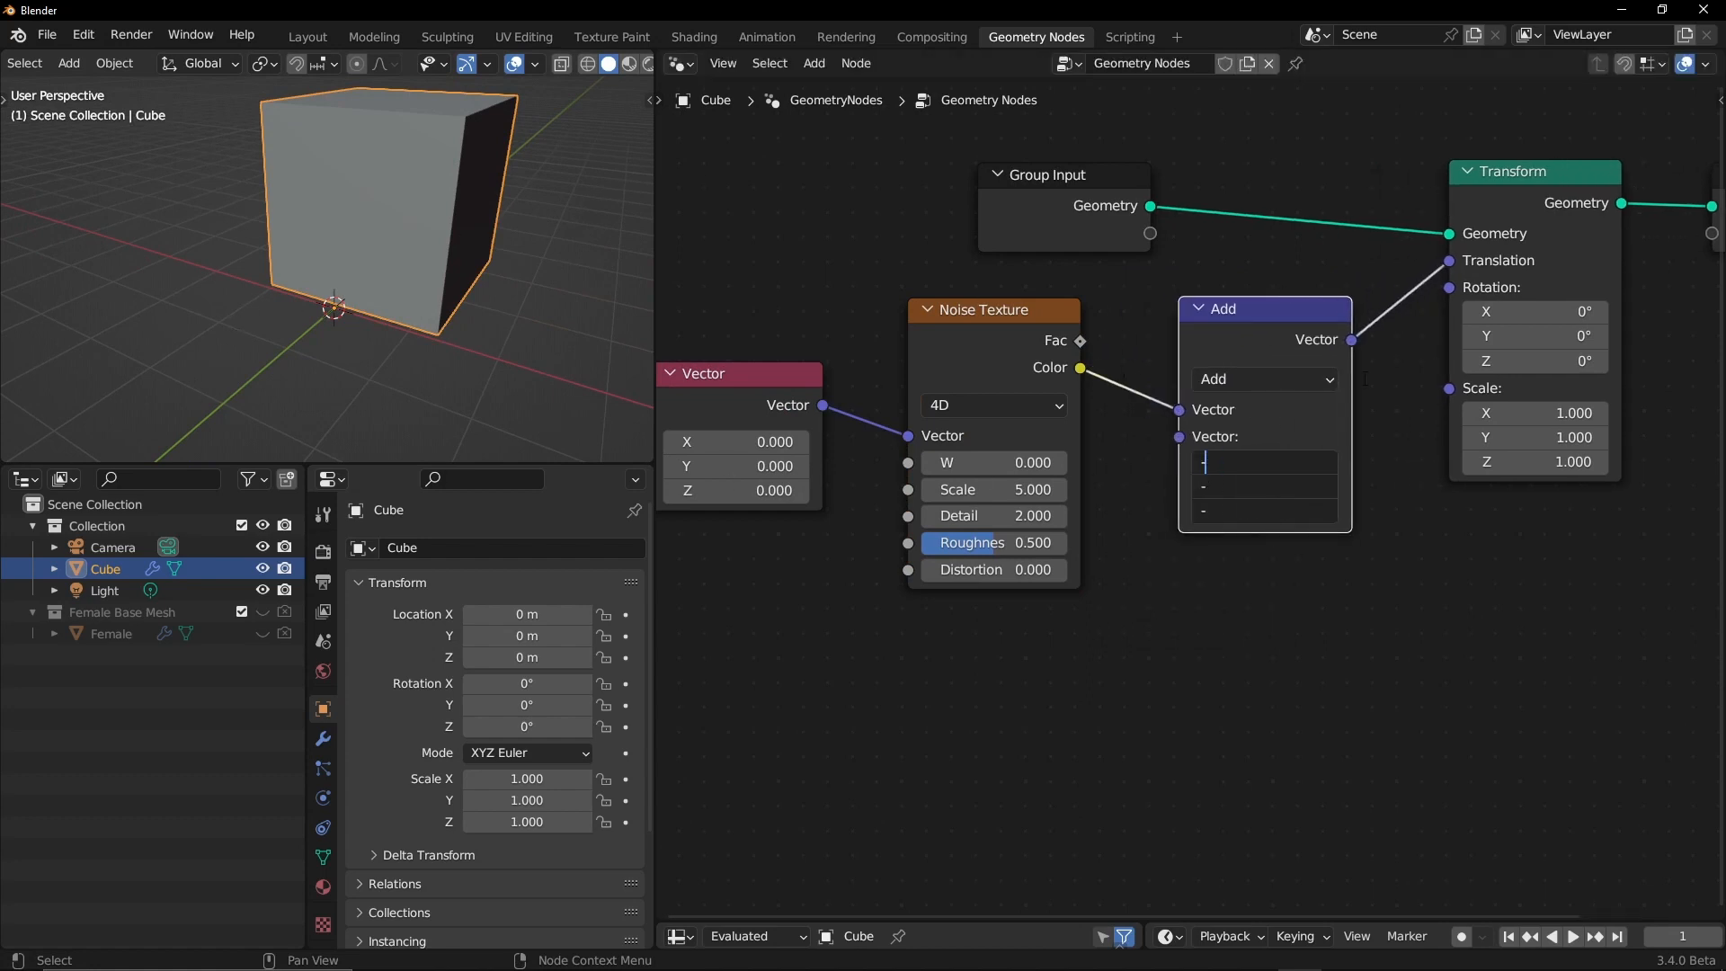
text(-.5)
key(Return)
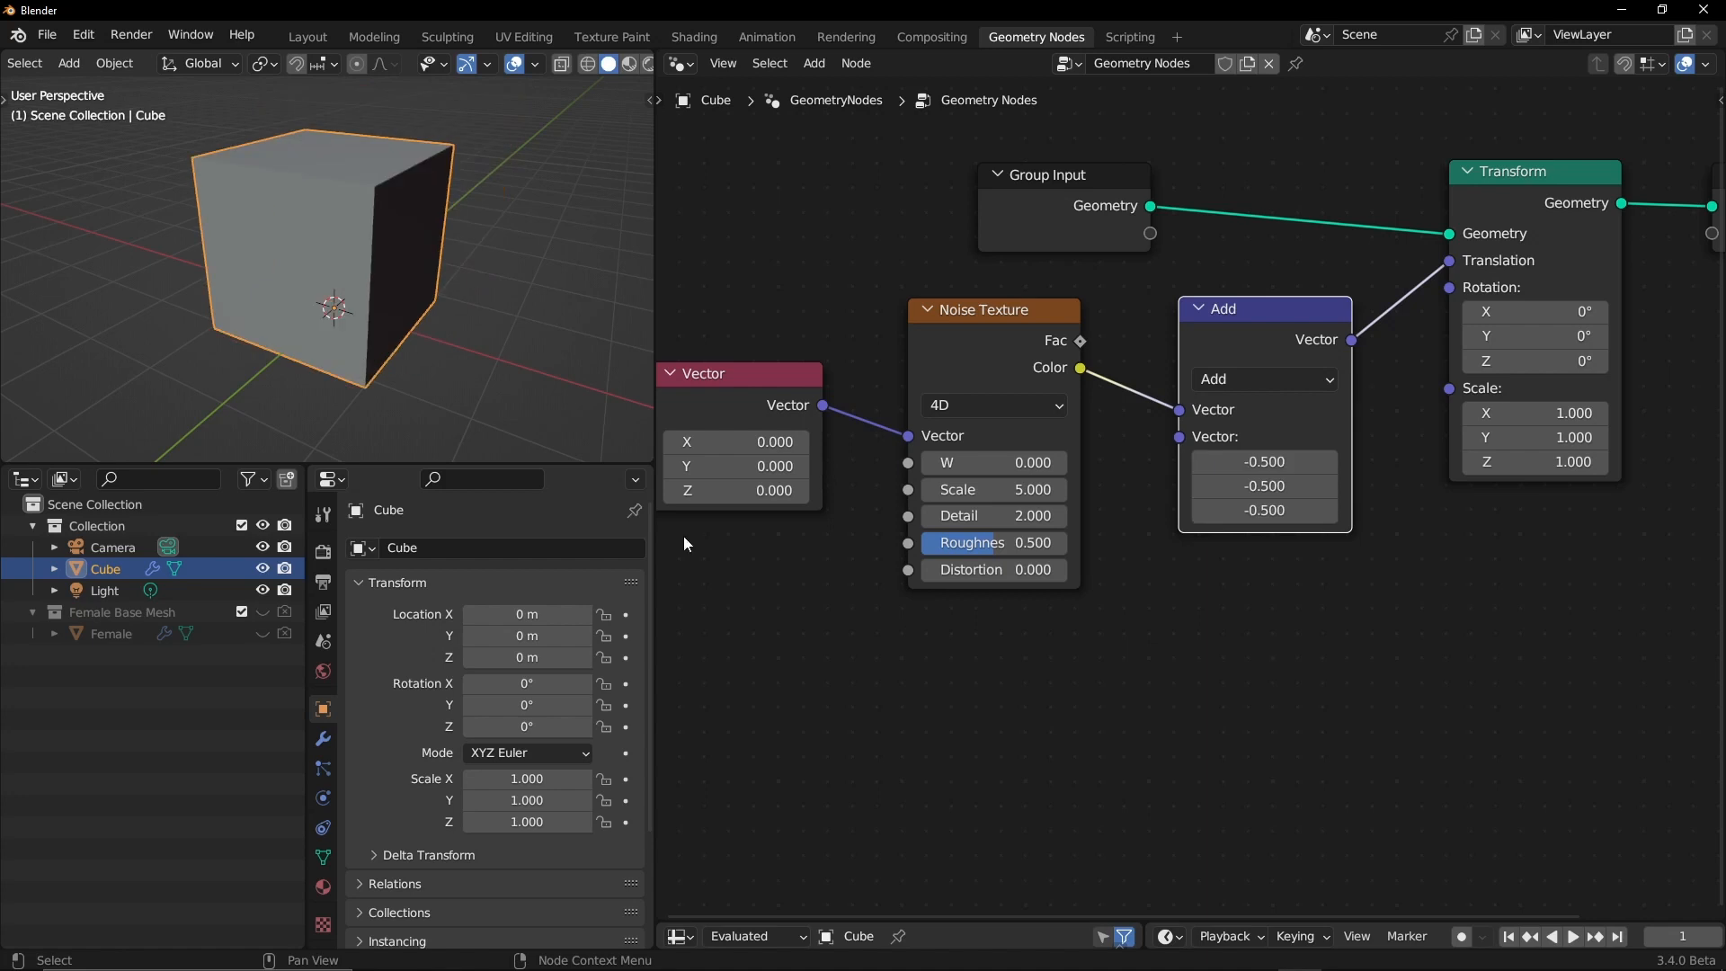
middle_drag(327, 370, 455, 315)
drag(1294, 301, 1267, 320)
Step: Set the Noise Texture's Scale to 0.3 and vary its W value up to 17.5 to test the motion
drag(955, 463, 955, 463)
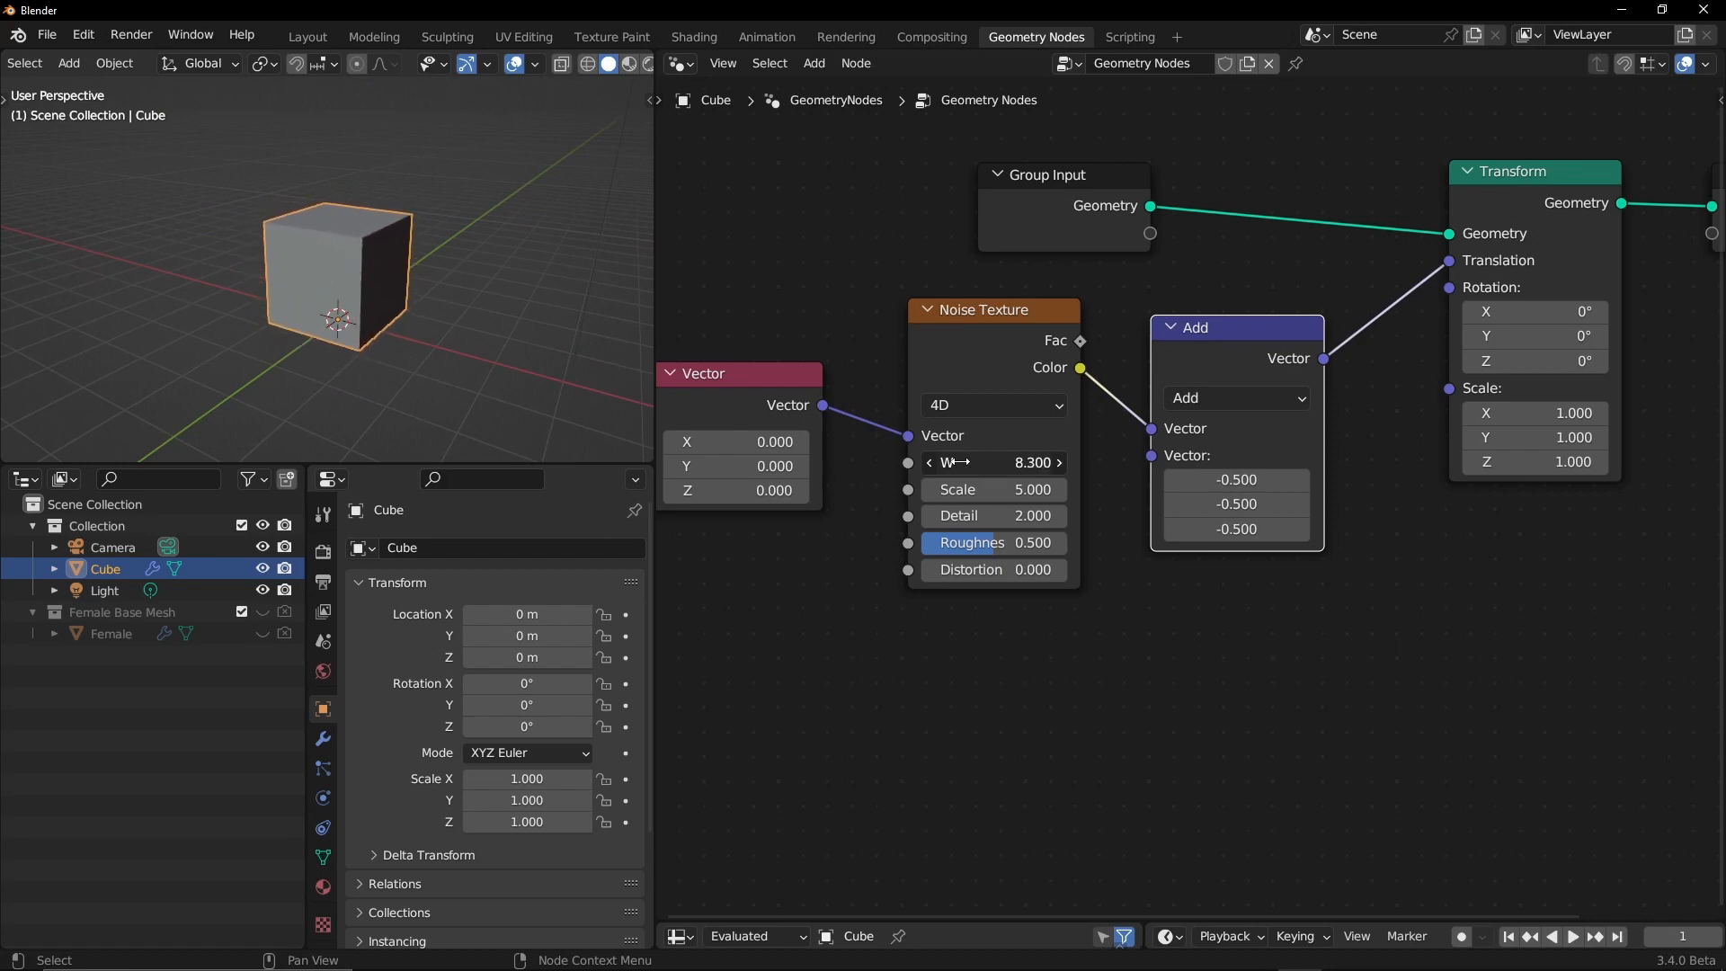
click(1019, 491)
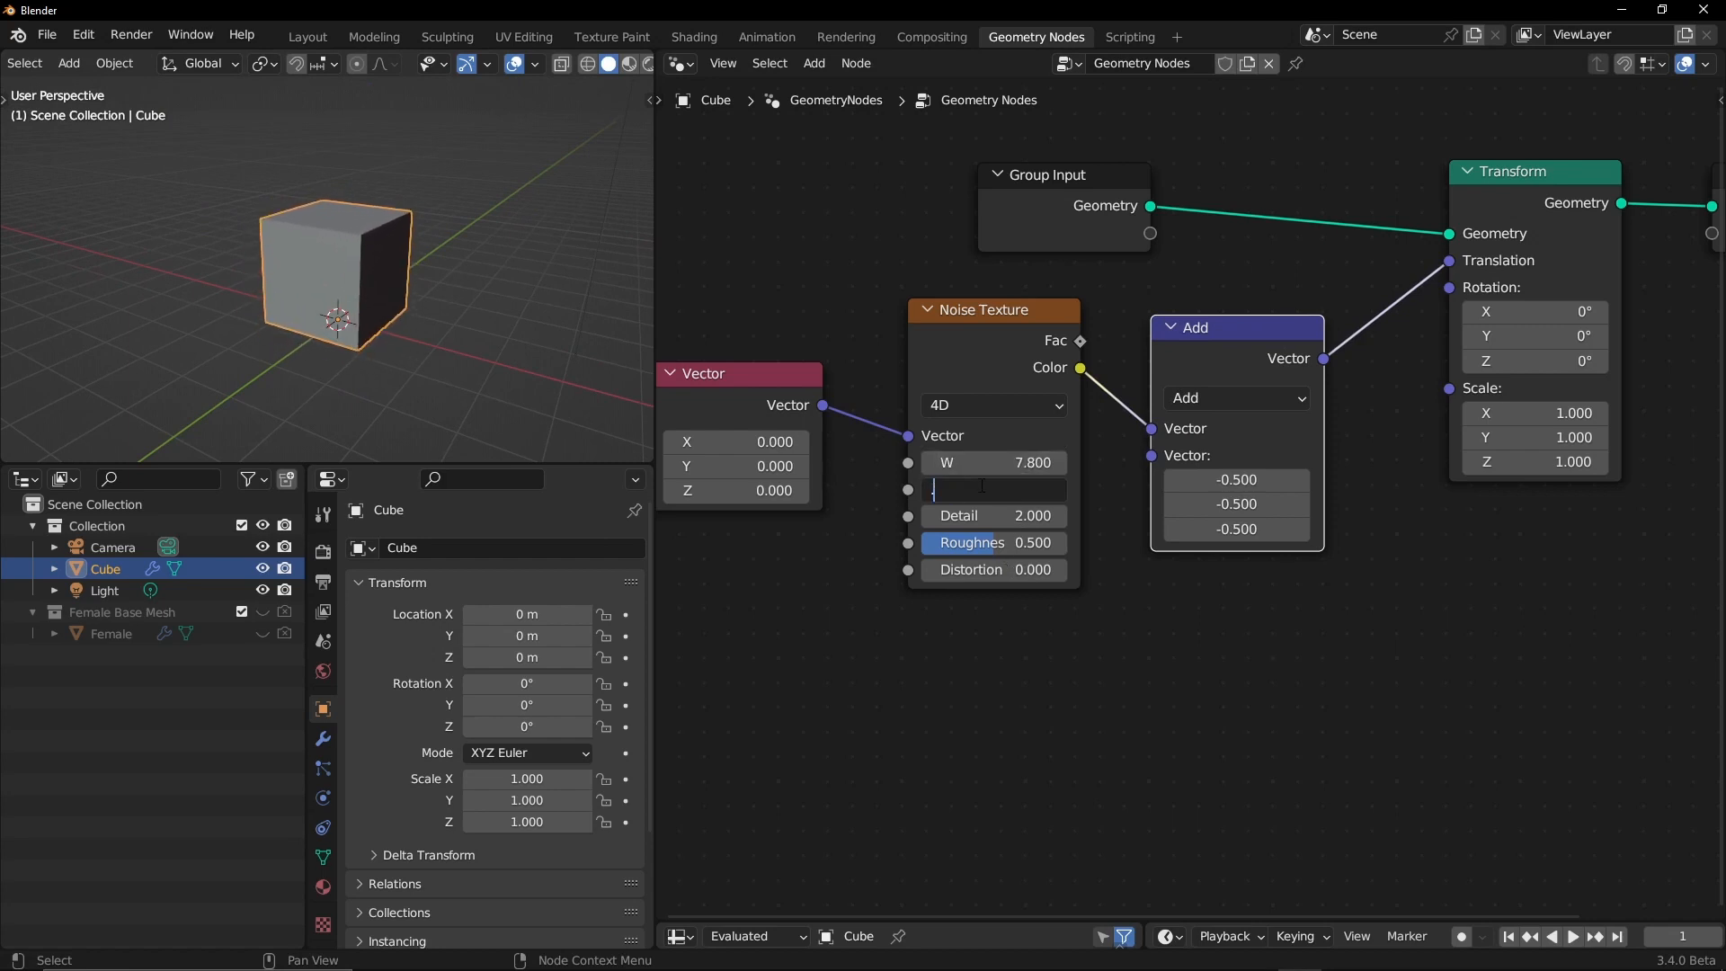
text(.3)
key(Return)
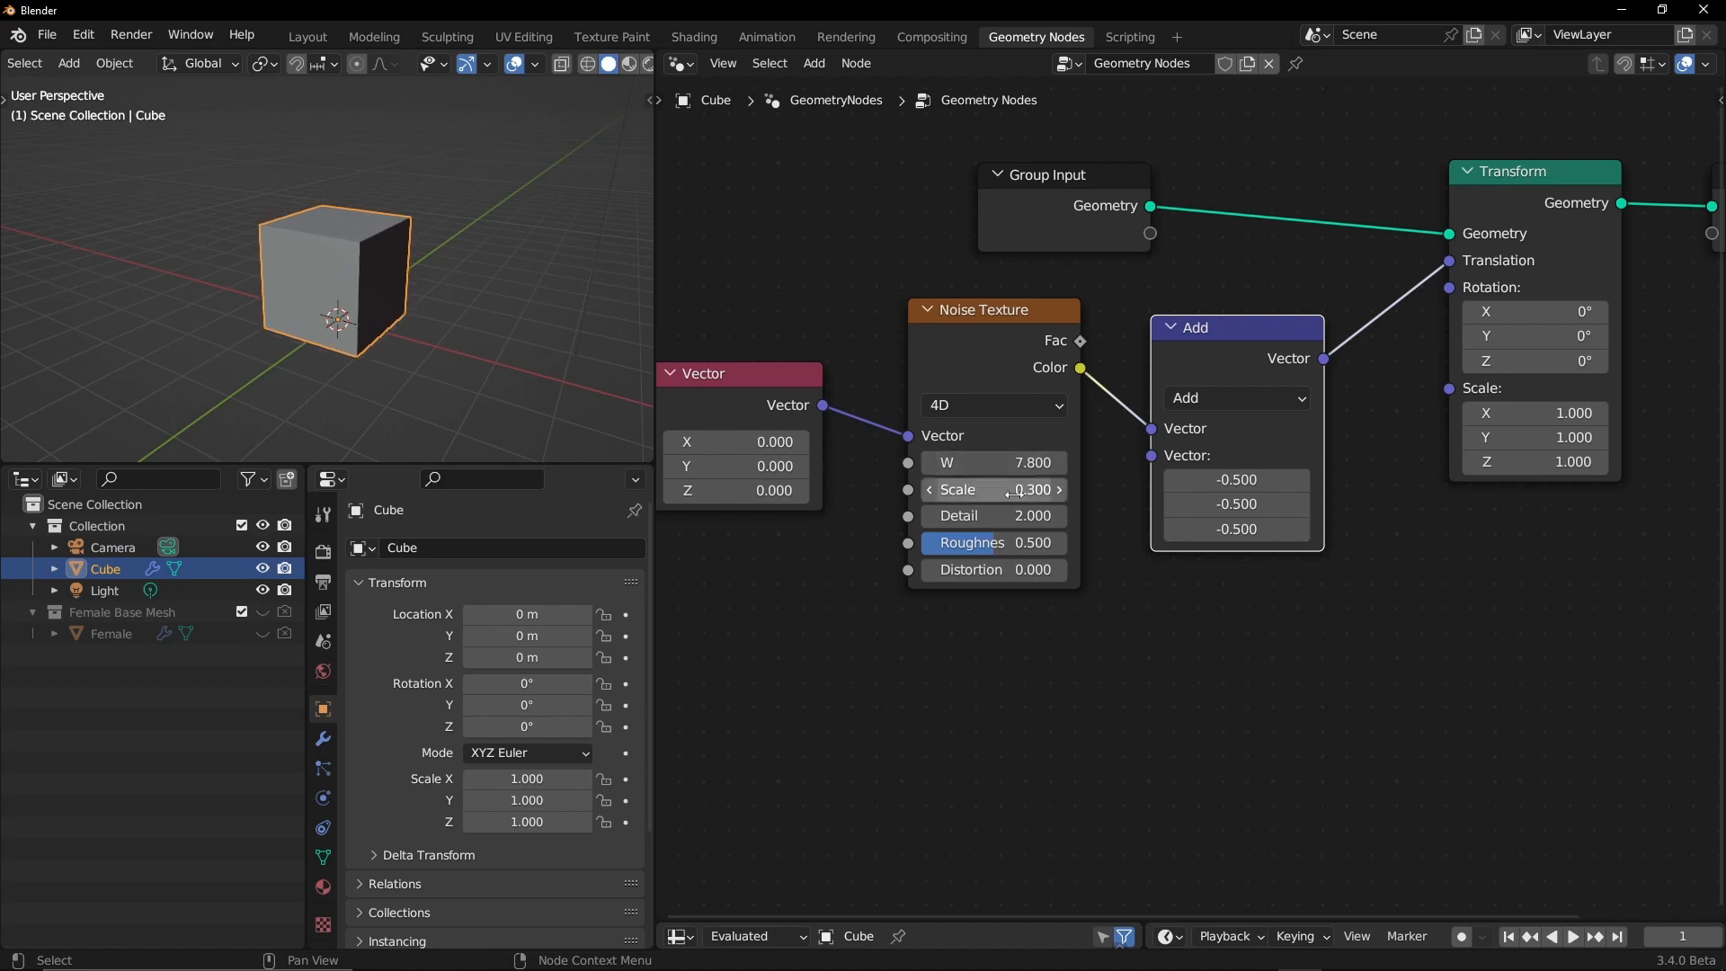
drag(970, 464, 971, 464)
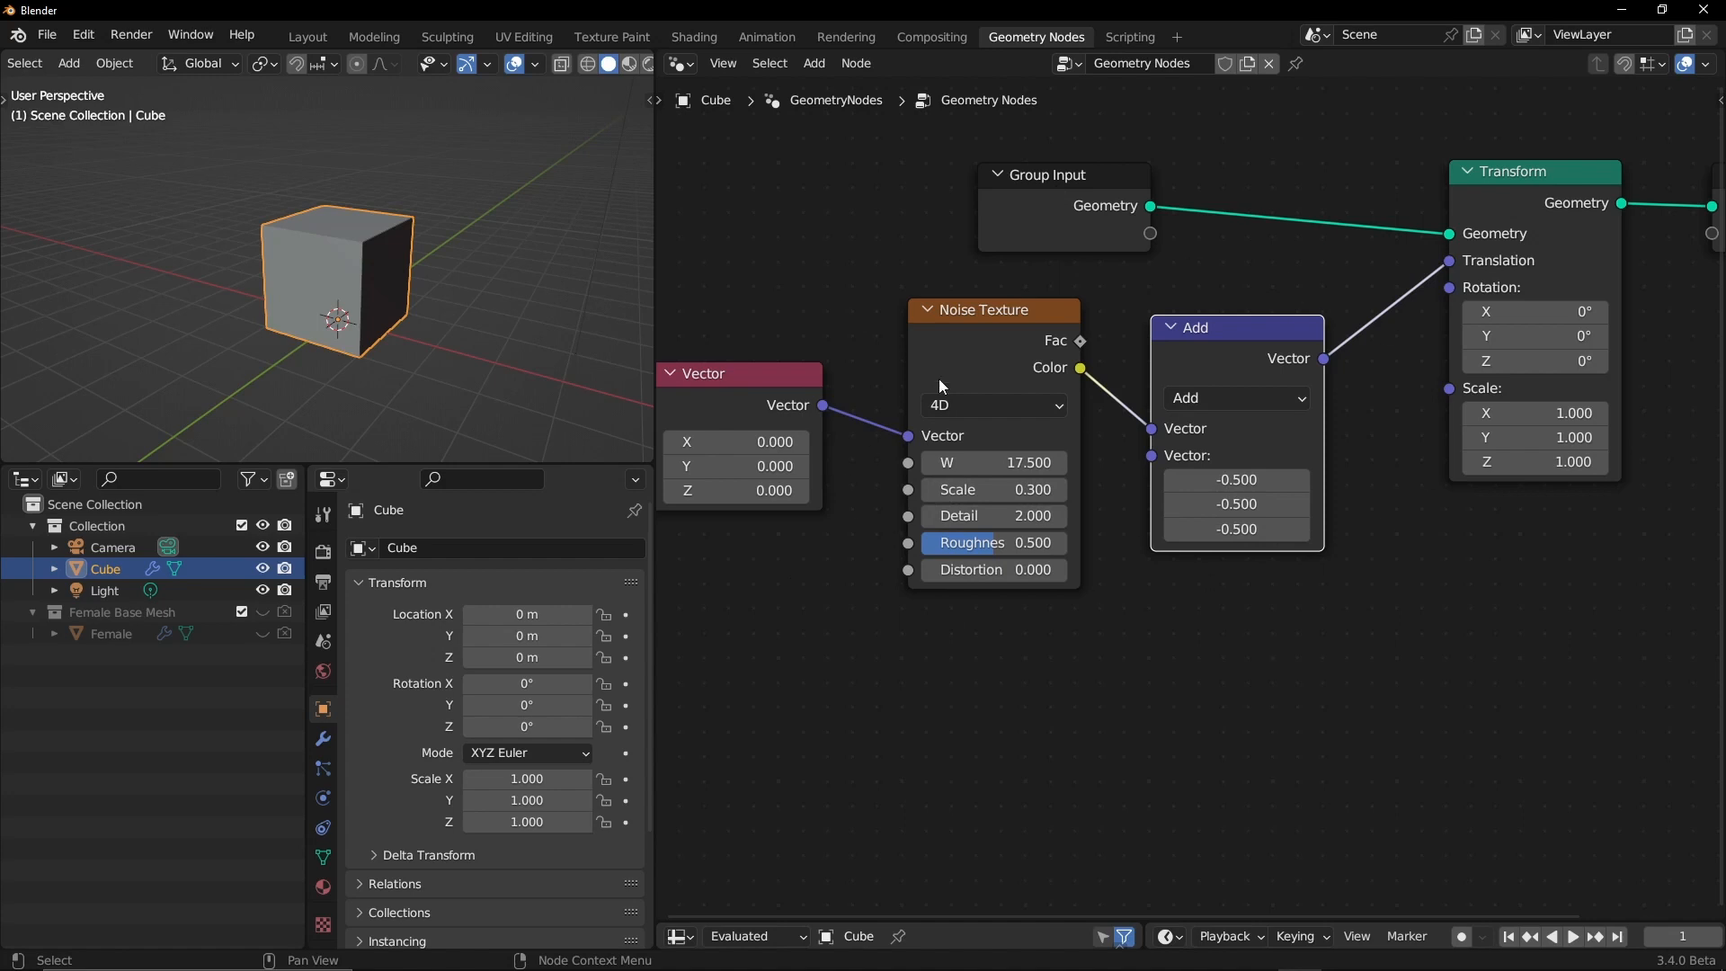
Step: Insert a second Vector Math node between Add and Transform, set its operation to Scale, and place it beside the Add node
key(v)
click(1425, 297)
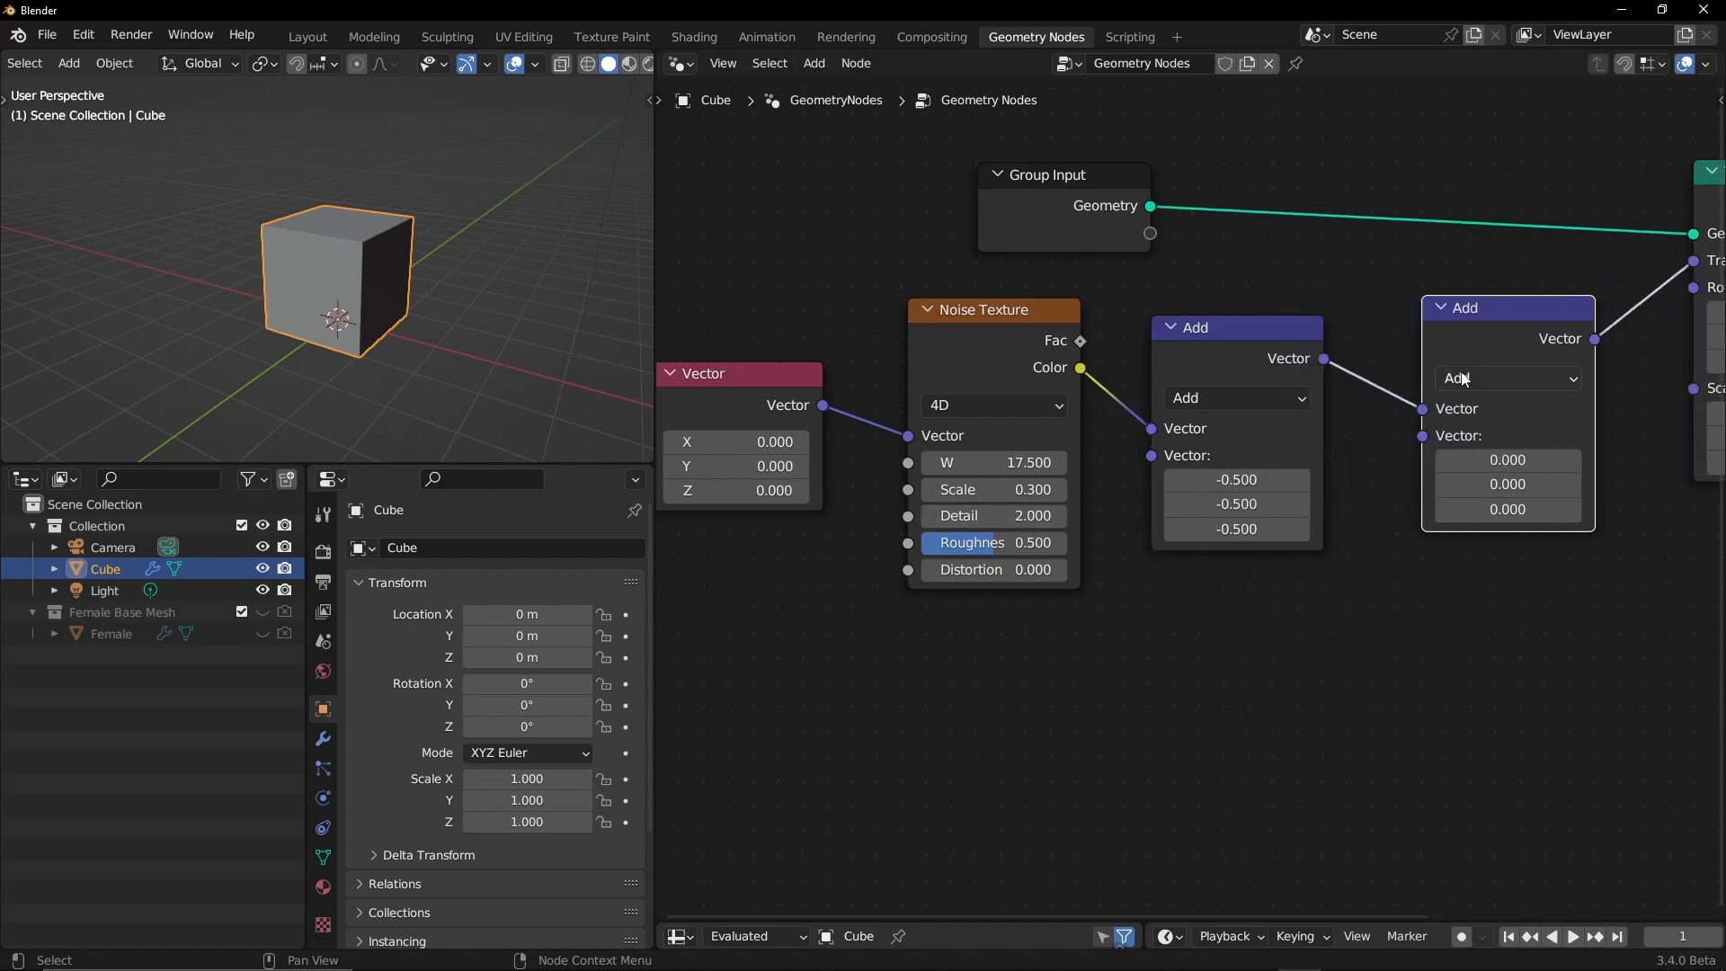
click(1475, 378)
click(1325, 779)
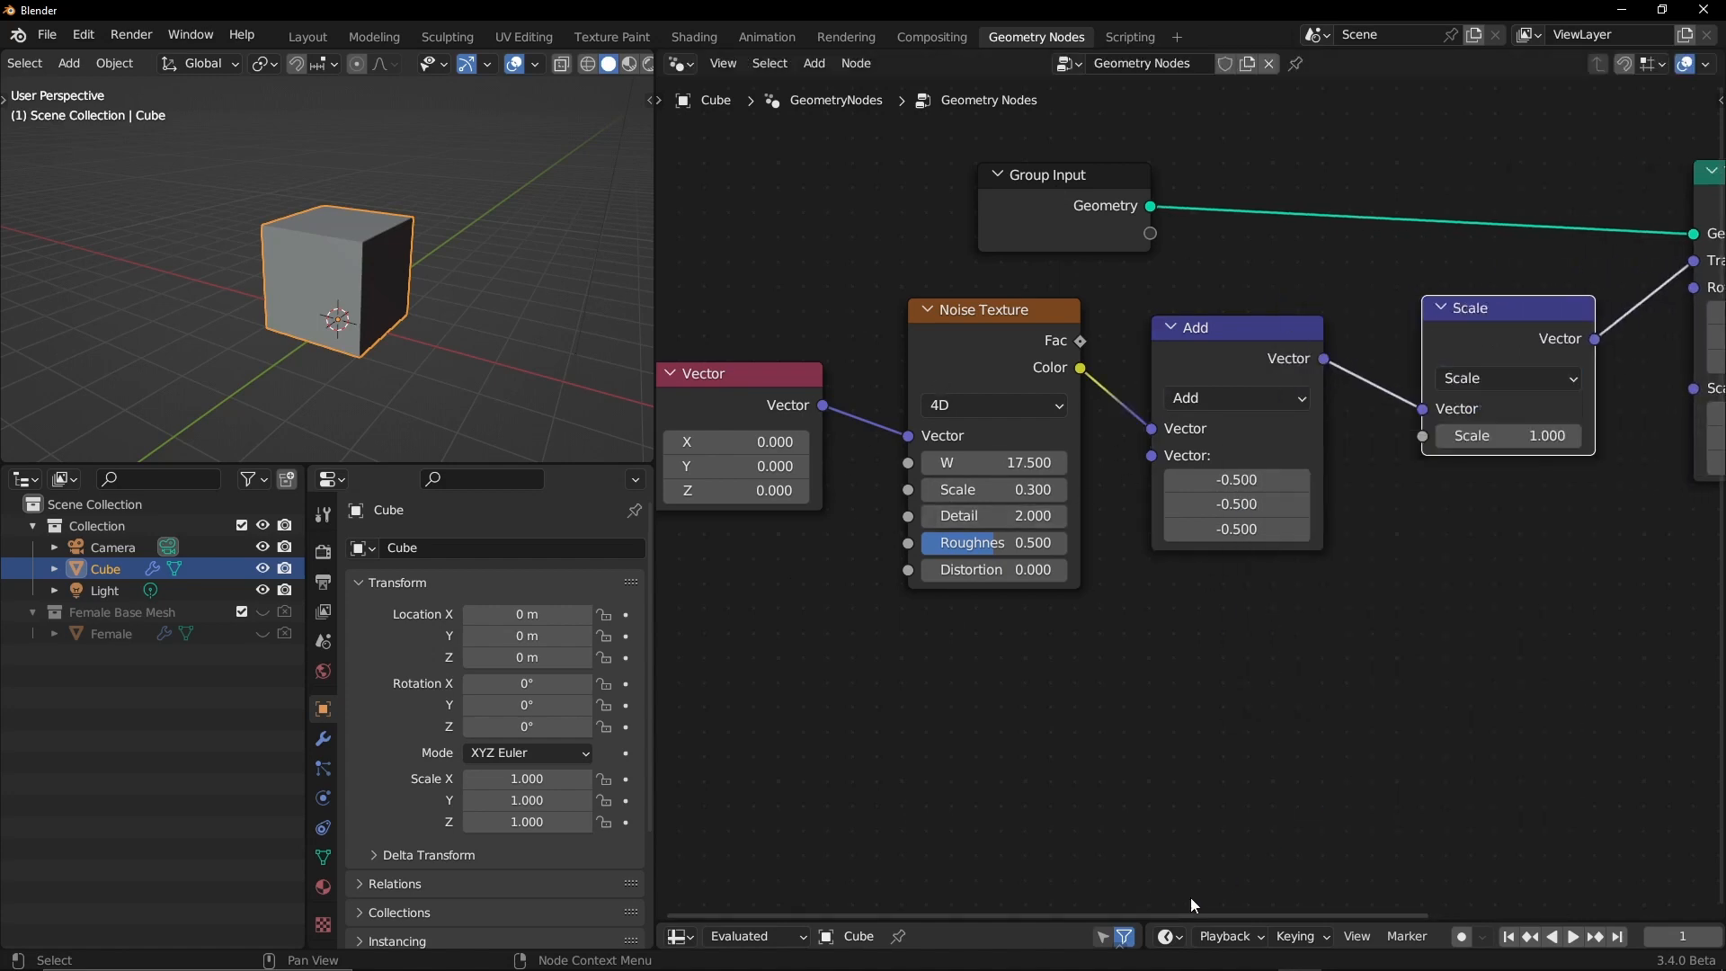
drag(1508, 338, 1472, 389)
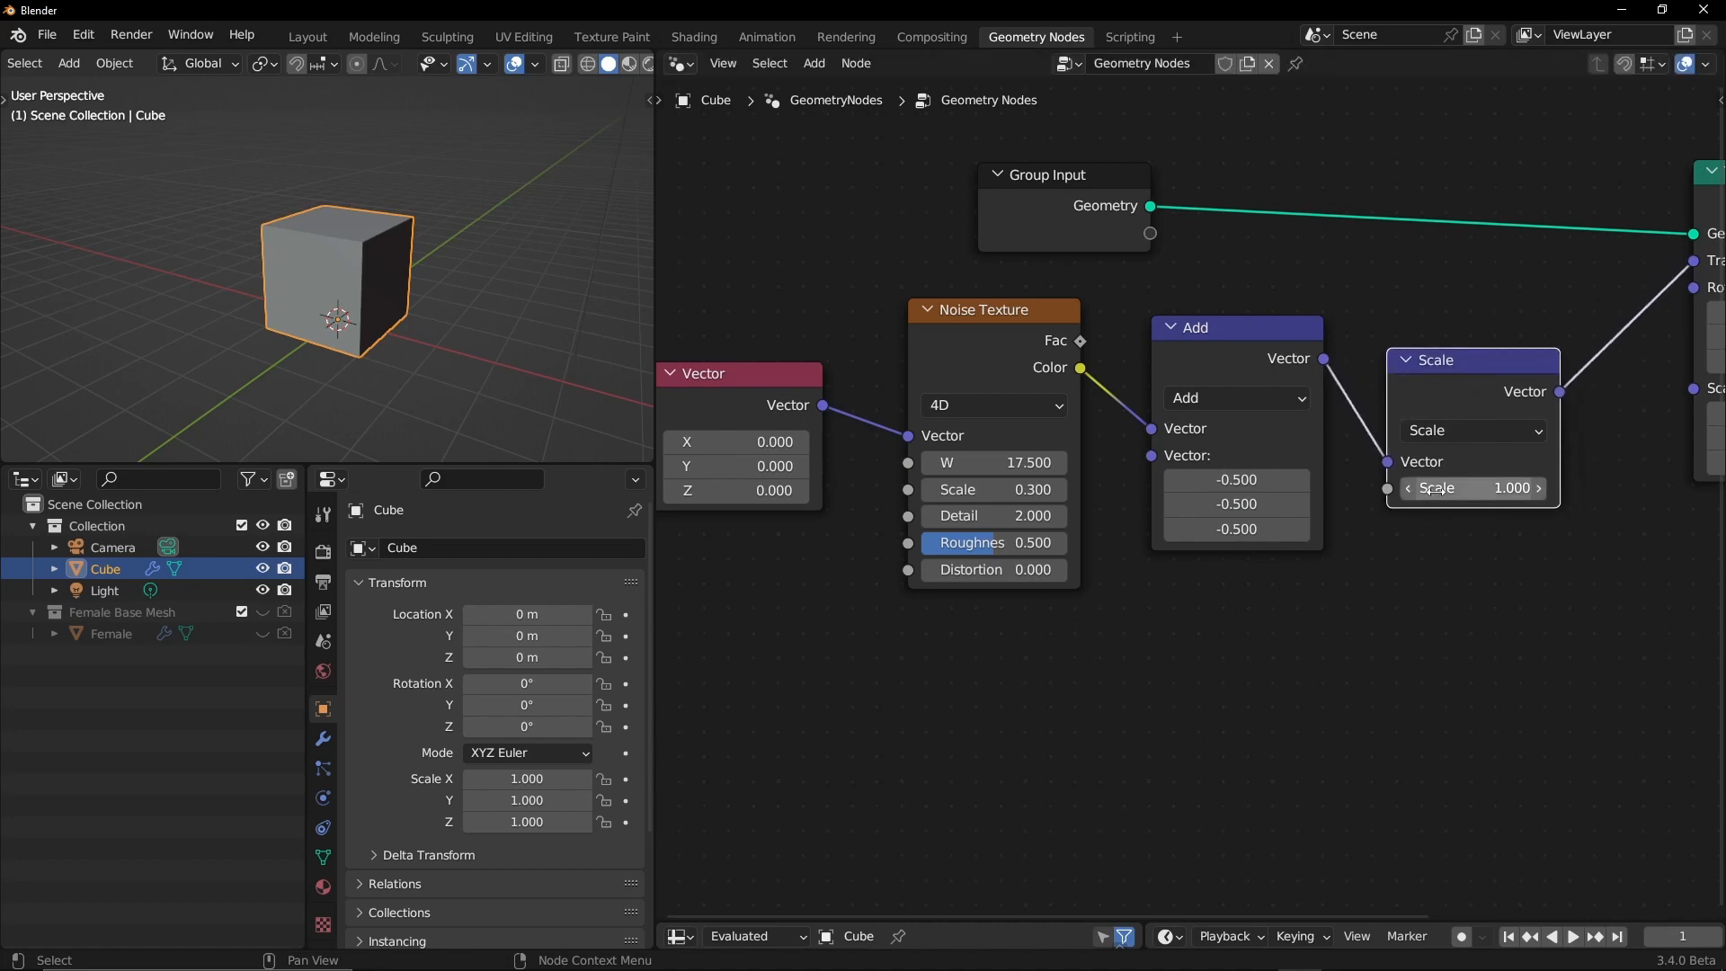
Step: Raise the Scale node's factor to 16.9 and vary the Noise Texture's W value to test the stronger movement
mouse_move(1429, 489)
mouse_down()
mouse_move(1570, 488)
mouse_move(1441, 488)
mouse_up()
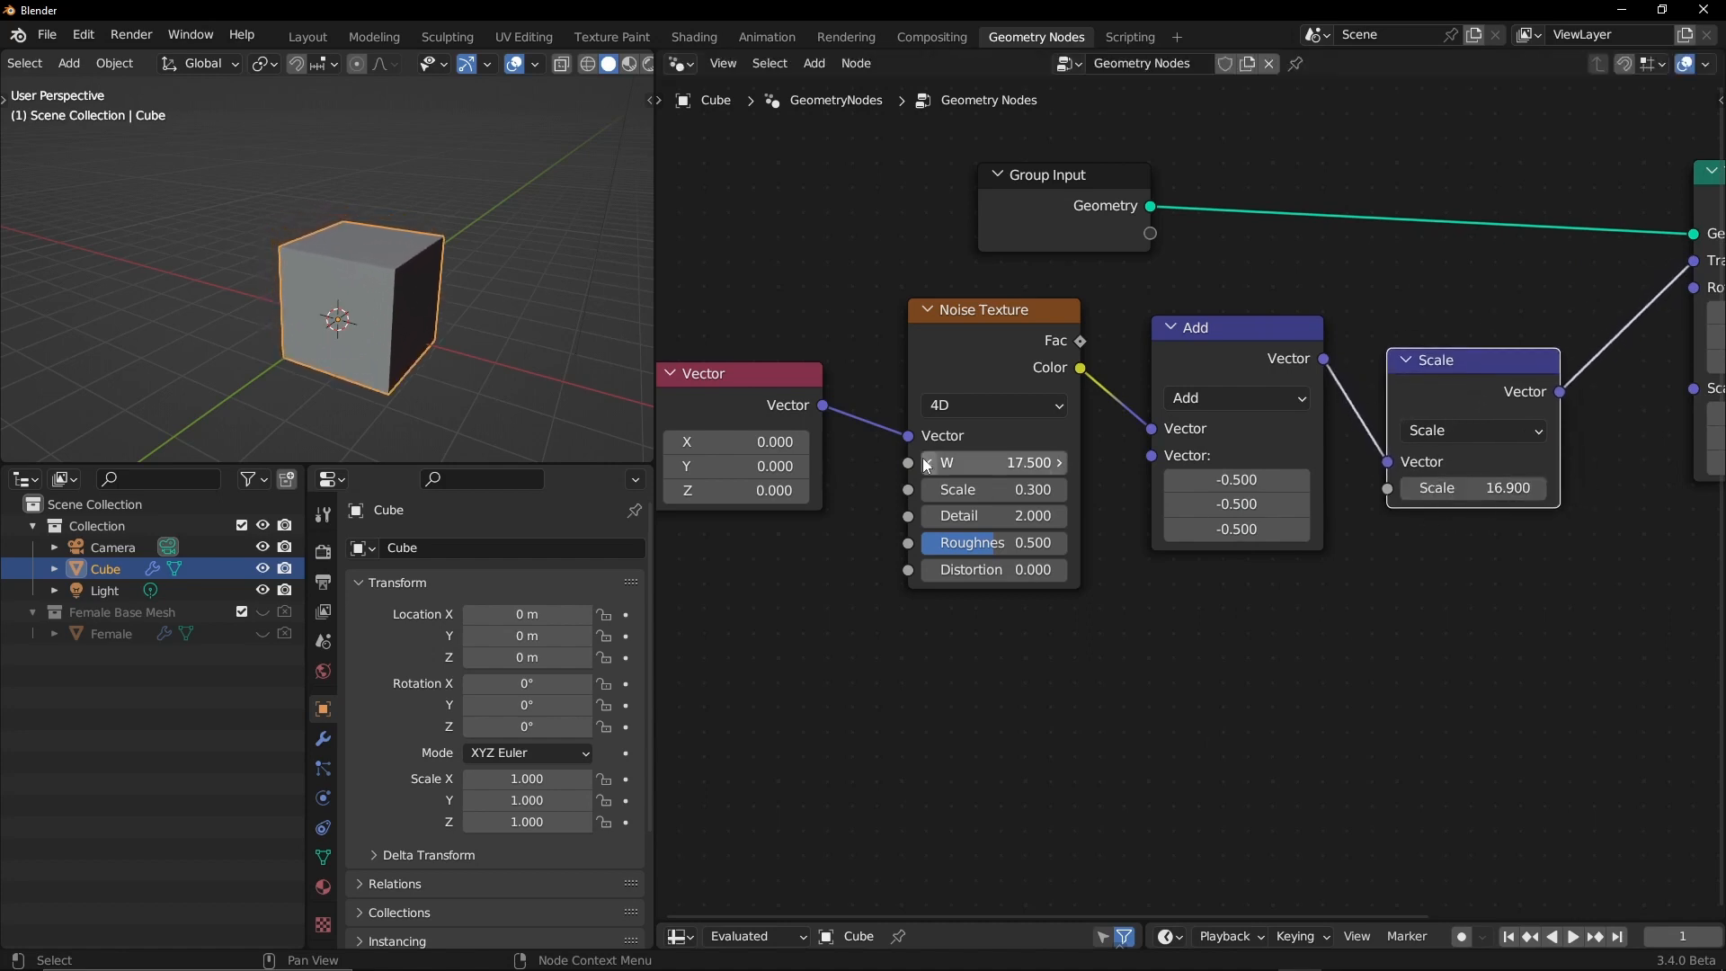
drag(957, 462, 919, 459)
Step: Link the Scale node's output to the Transform's Rotation input as well, and vary the noise W value to 45.1
middle_drag(1367, 310, 1005, 326)
drag(1198, 408, 1332, 303)
middle_drag(1250, 349, 1525, 309)
drag(886, 439, 964, 456)
Step: Reset the Noise Texture's W to 0 and delete the Vector node that feeds it
click(958, 448)
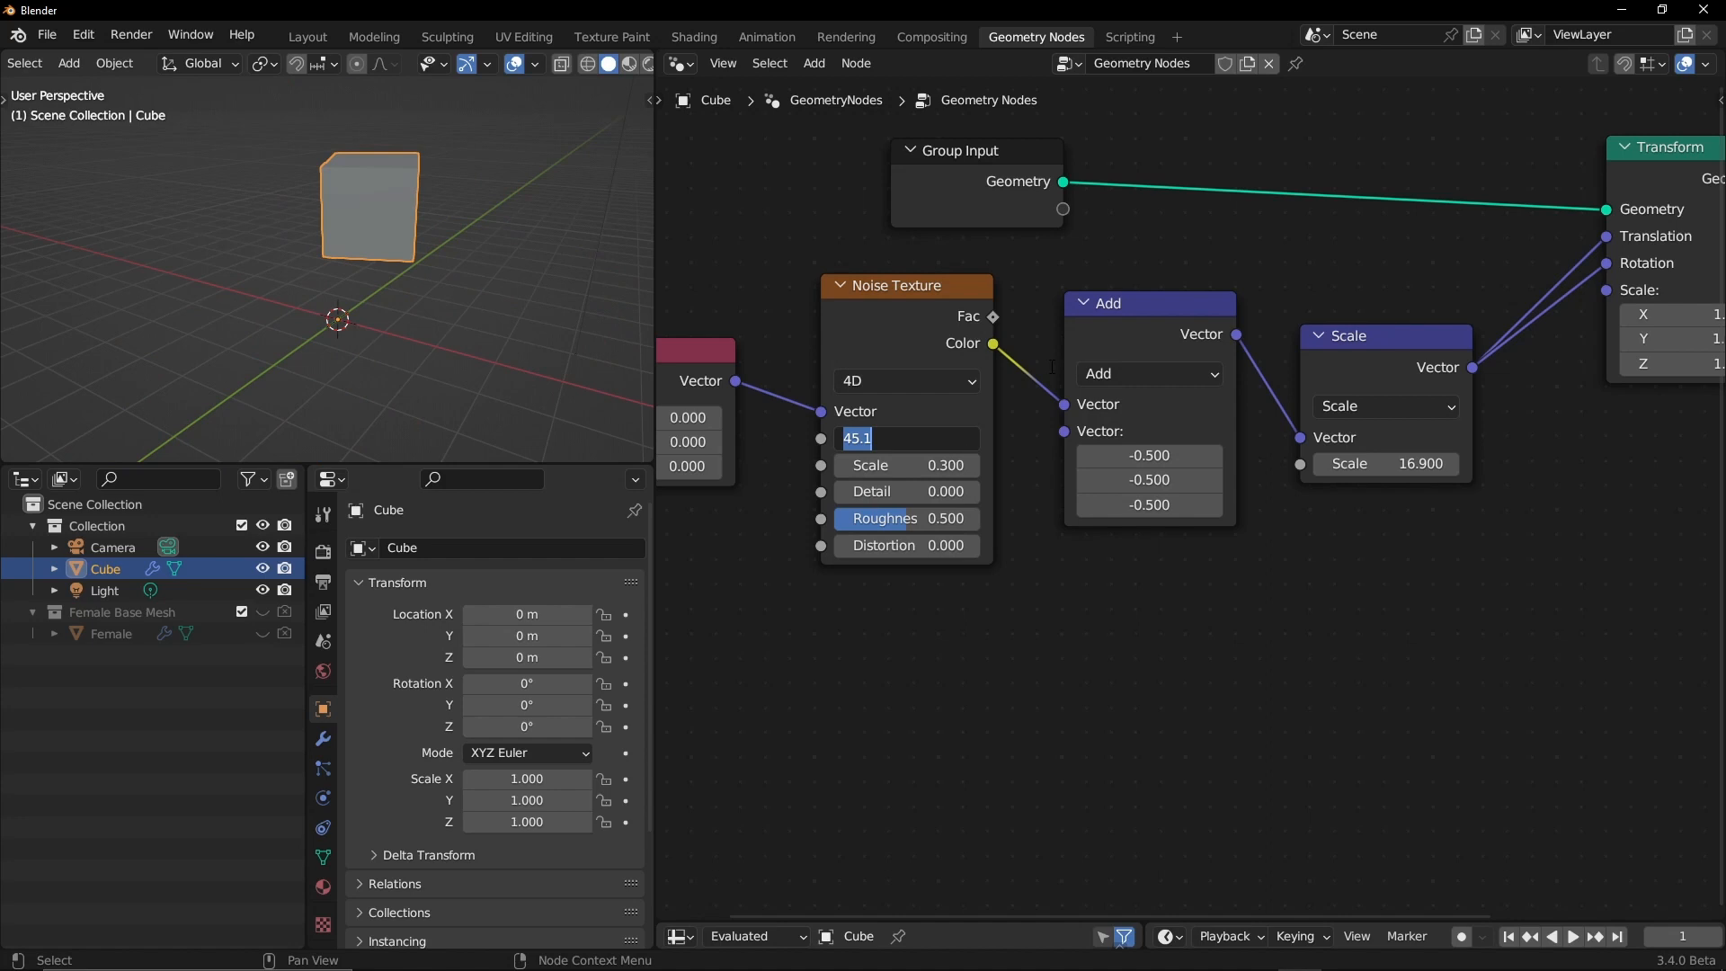
text(0)
key(Return)
click(830, 365)
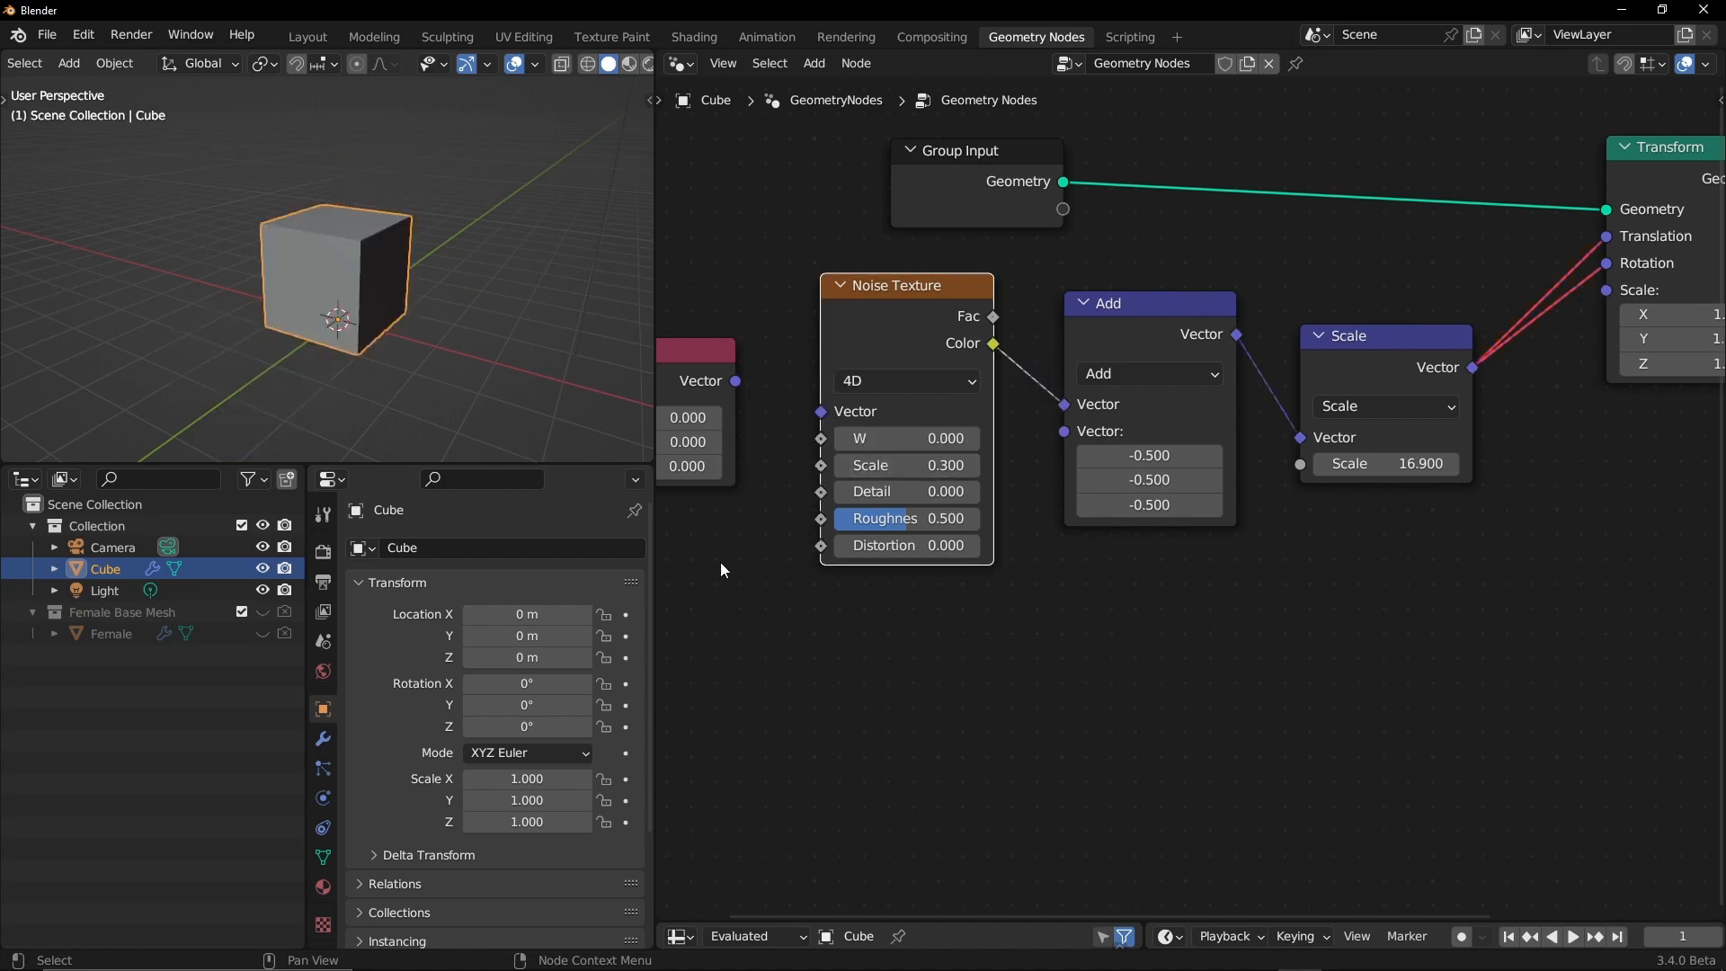
click(714, 374)
key(x)
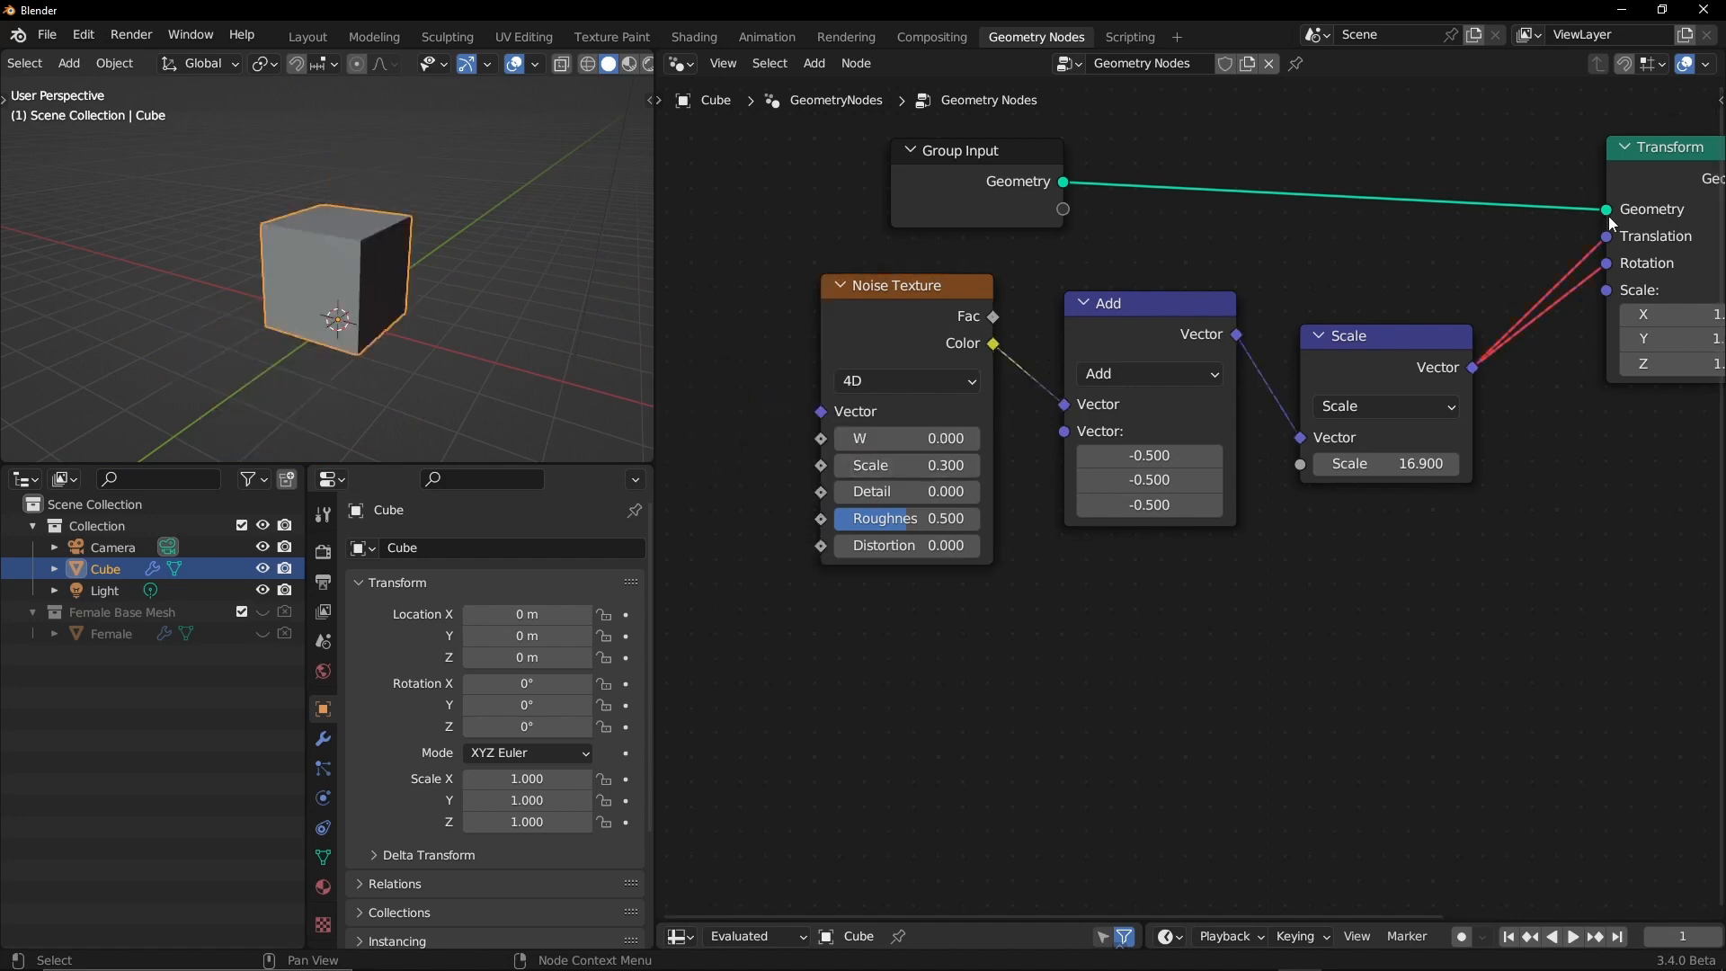
Step: Disconnect the Scale node from the Transform's Translation and Rotation inputs, and set its factor to 1
drag(1606, 262, 1551, 257)
drag(1383, 349, 1365, 332)
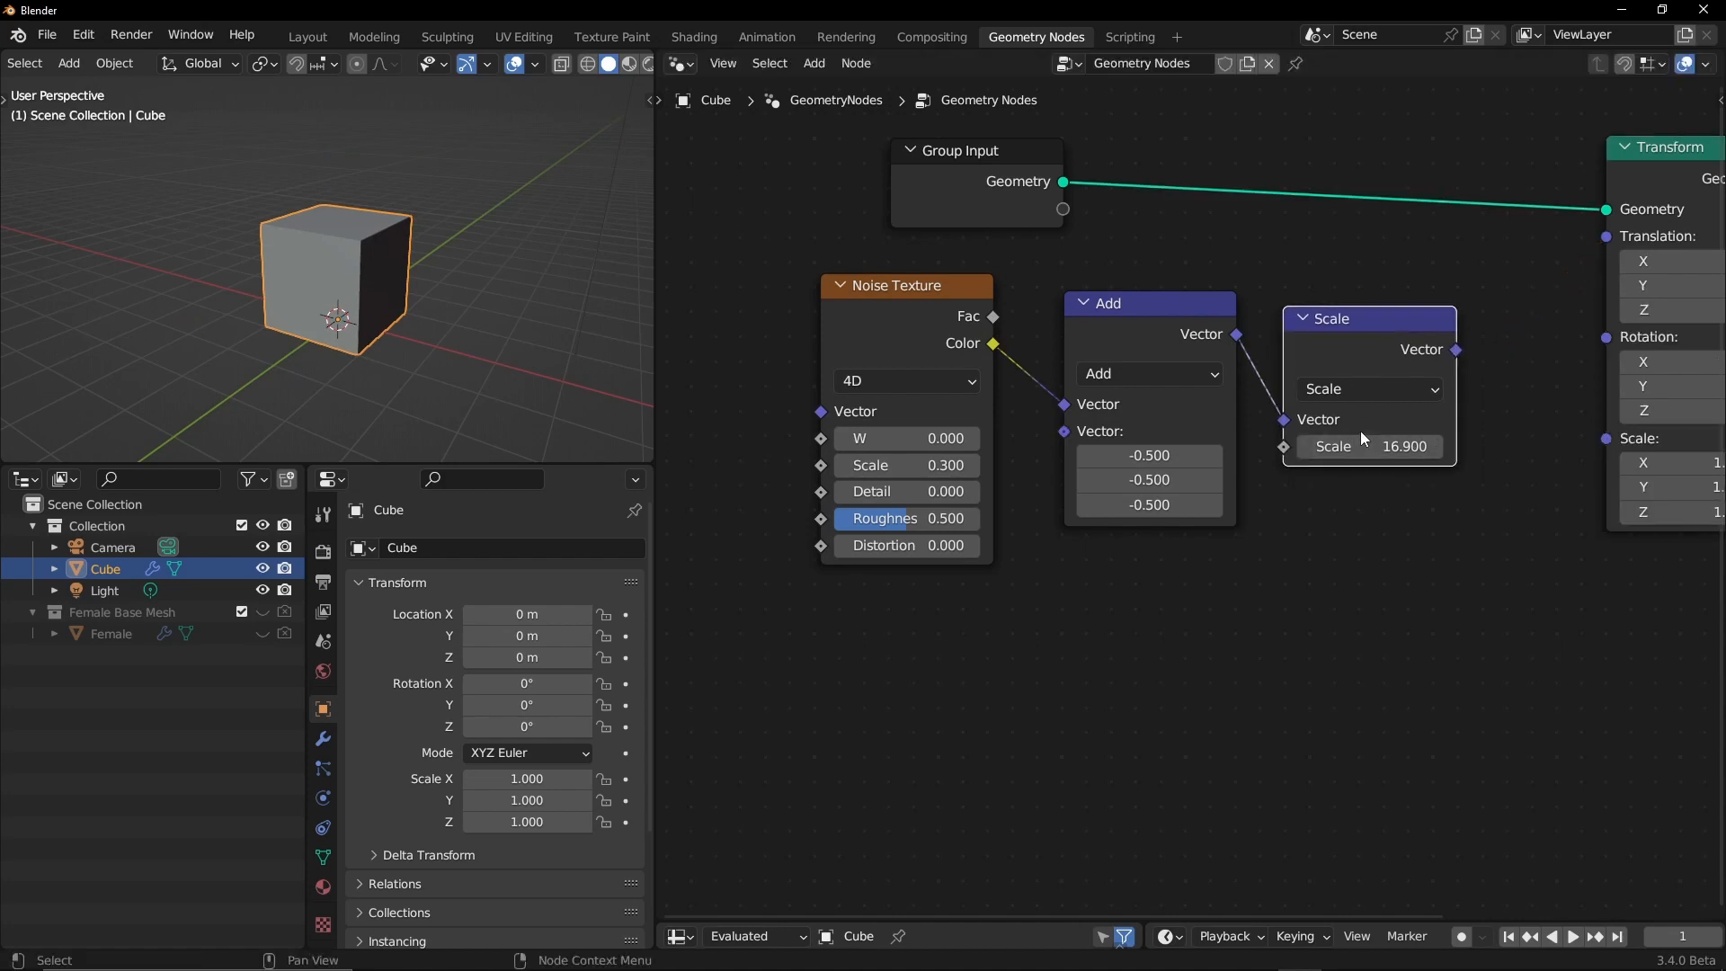
click(1393, 446)
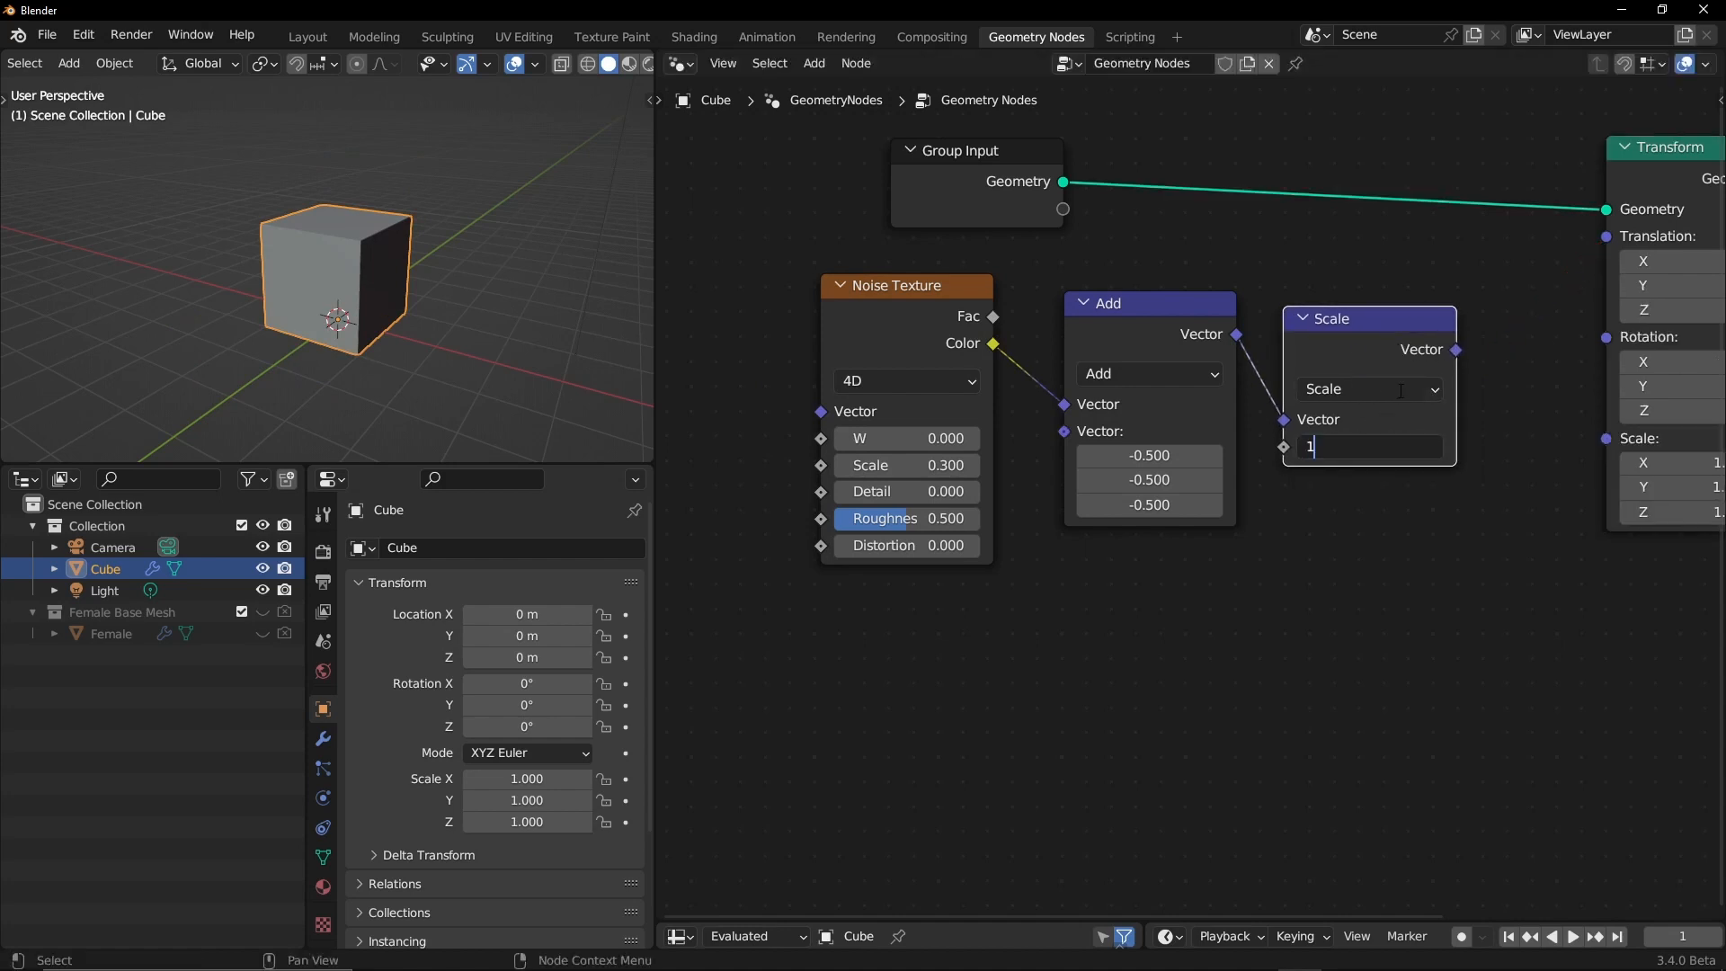
text(1)
key(Return)
Step: Combine the Noise Texture, Add and Scale nodes into one node group, and reposition the group node in the main tree
drag(753, 317, 1228, 532)
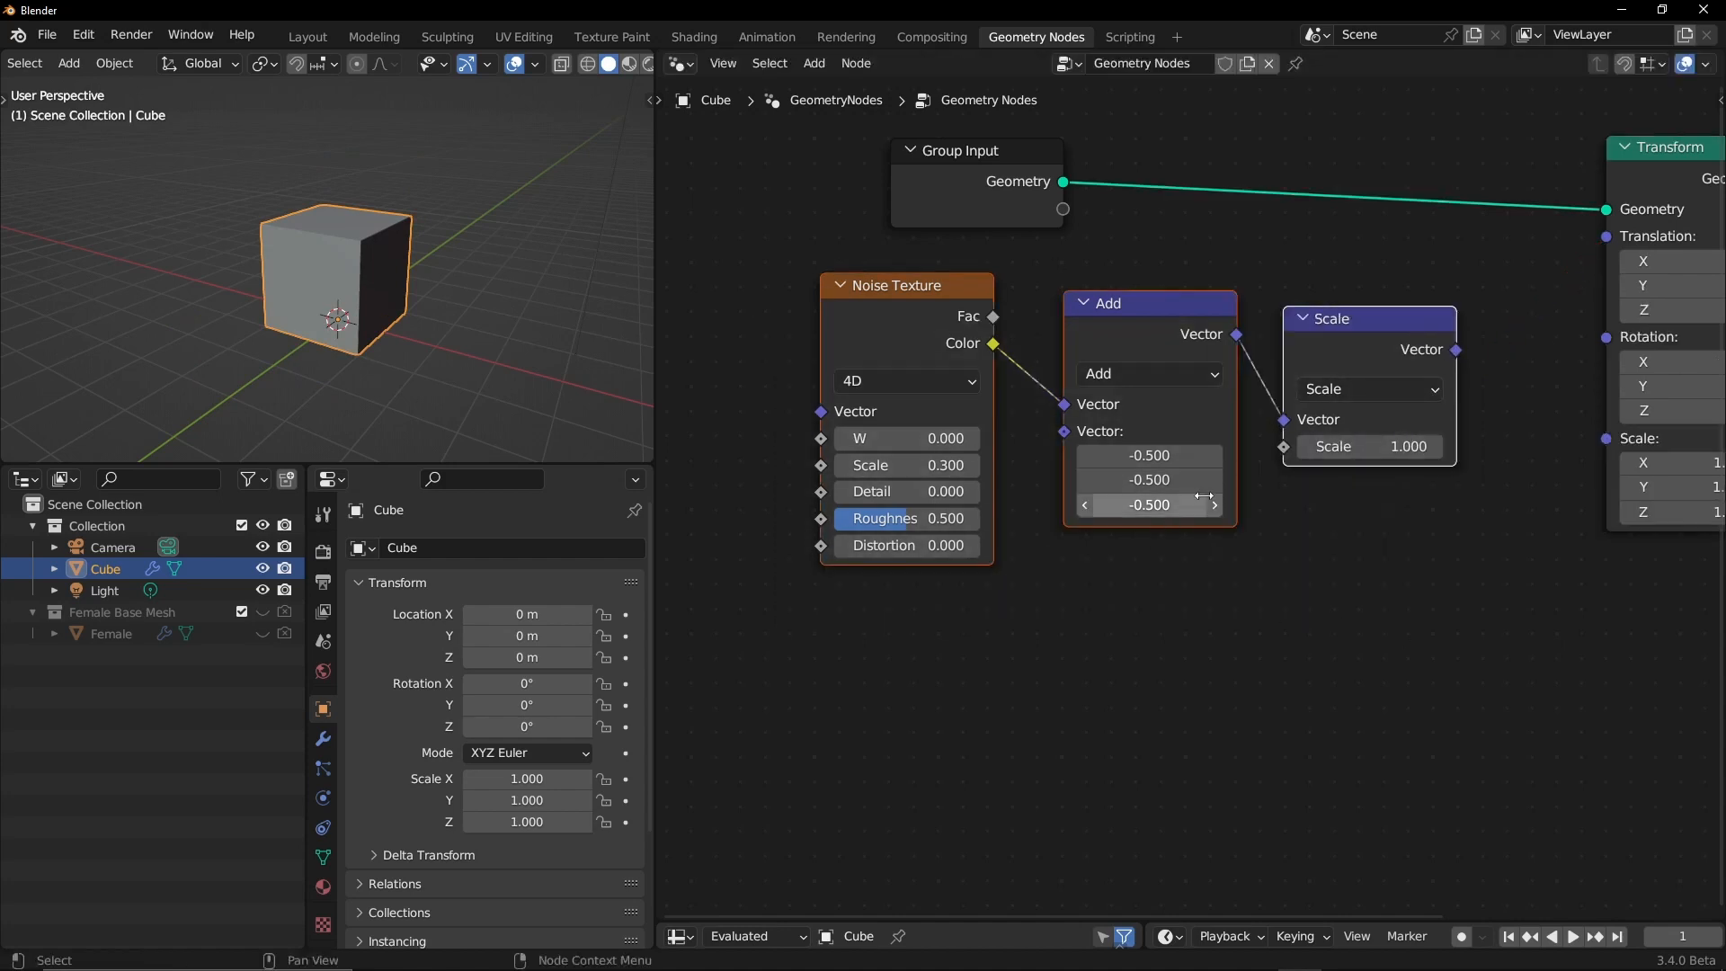
drag(758, 315, 1403, 594)
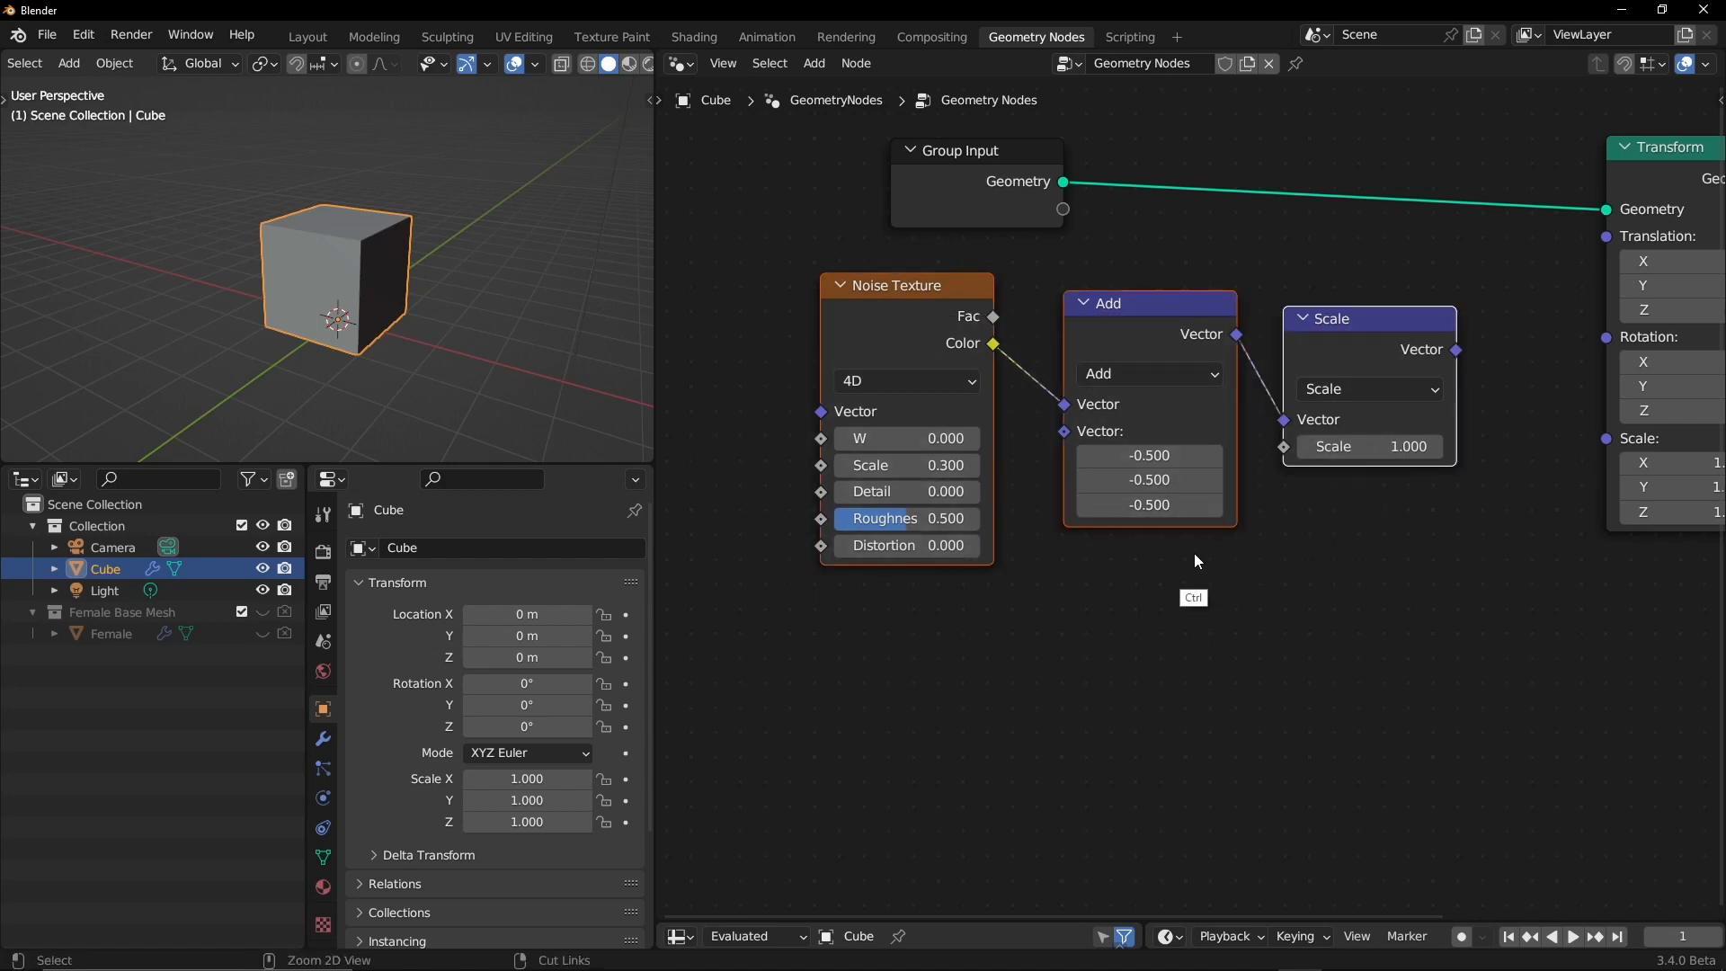
key(ctrl+g)
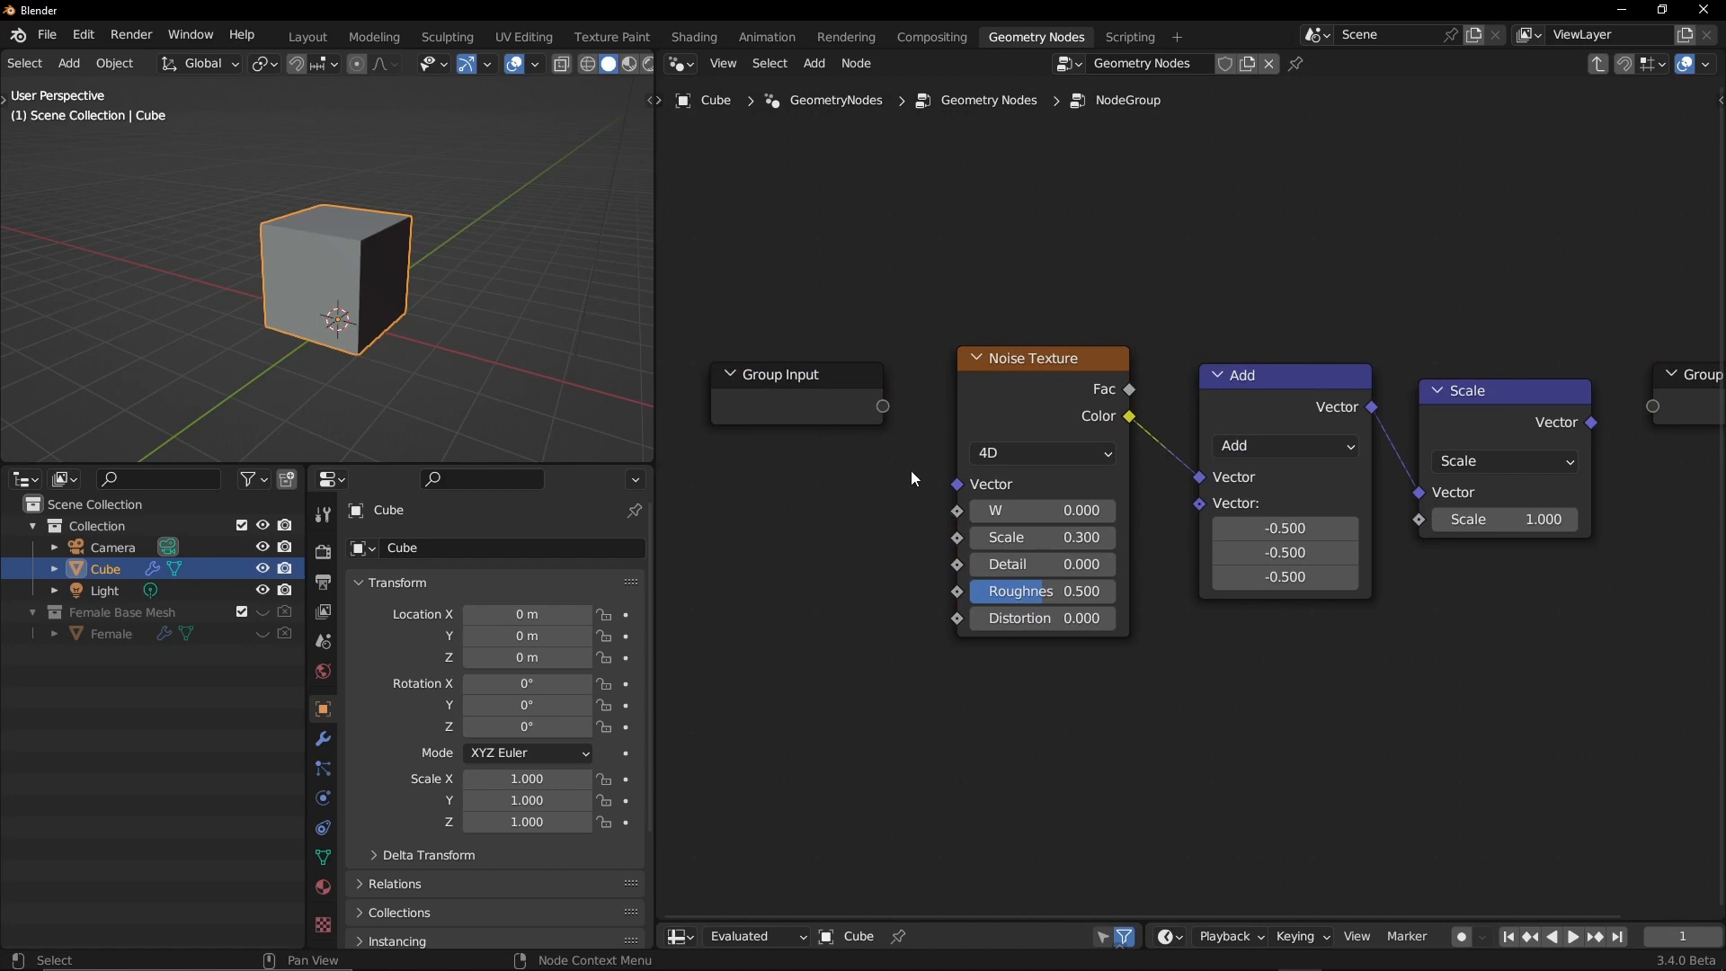
key(Tab)
drag(1119, 327, 1059, 446)
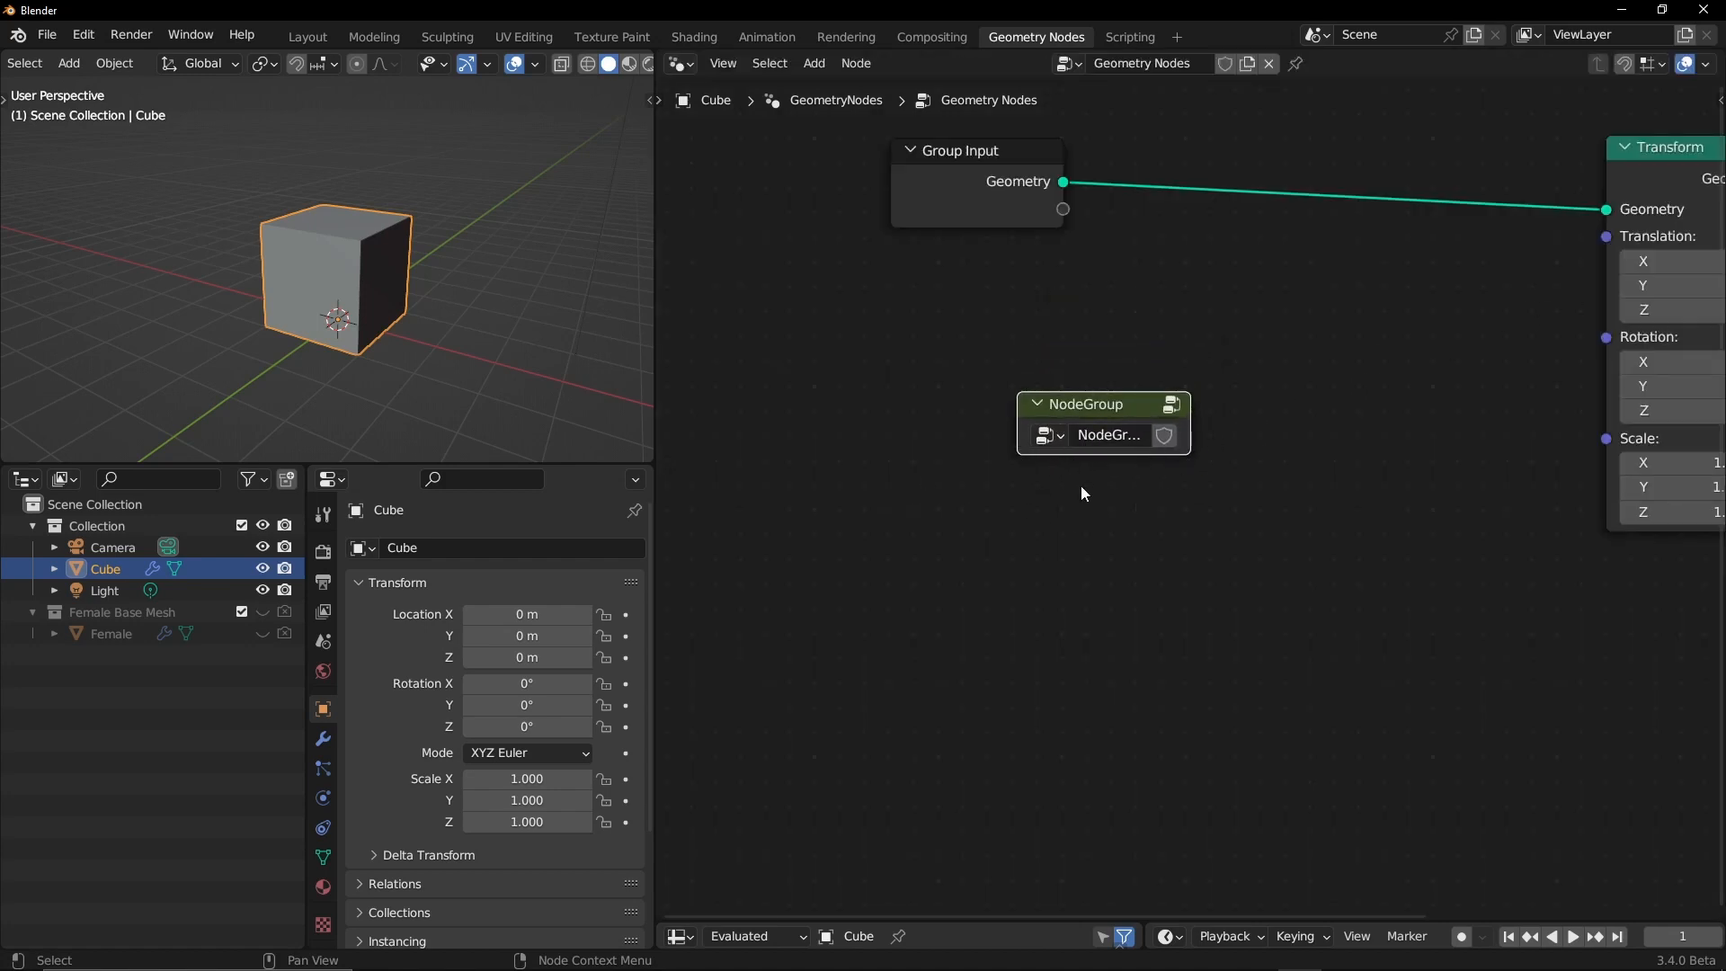
Step: Inside the node group, expose the Noise Texture's Vector, W, Scale and Detail inputs through the Group Input node
key(Tab)
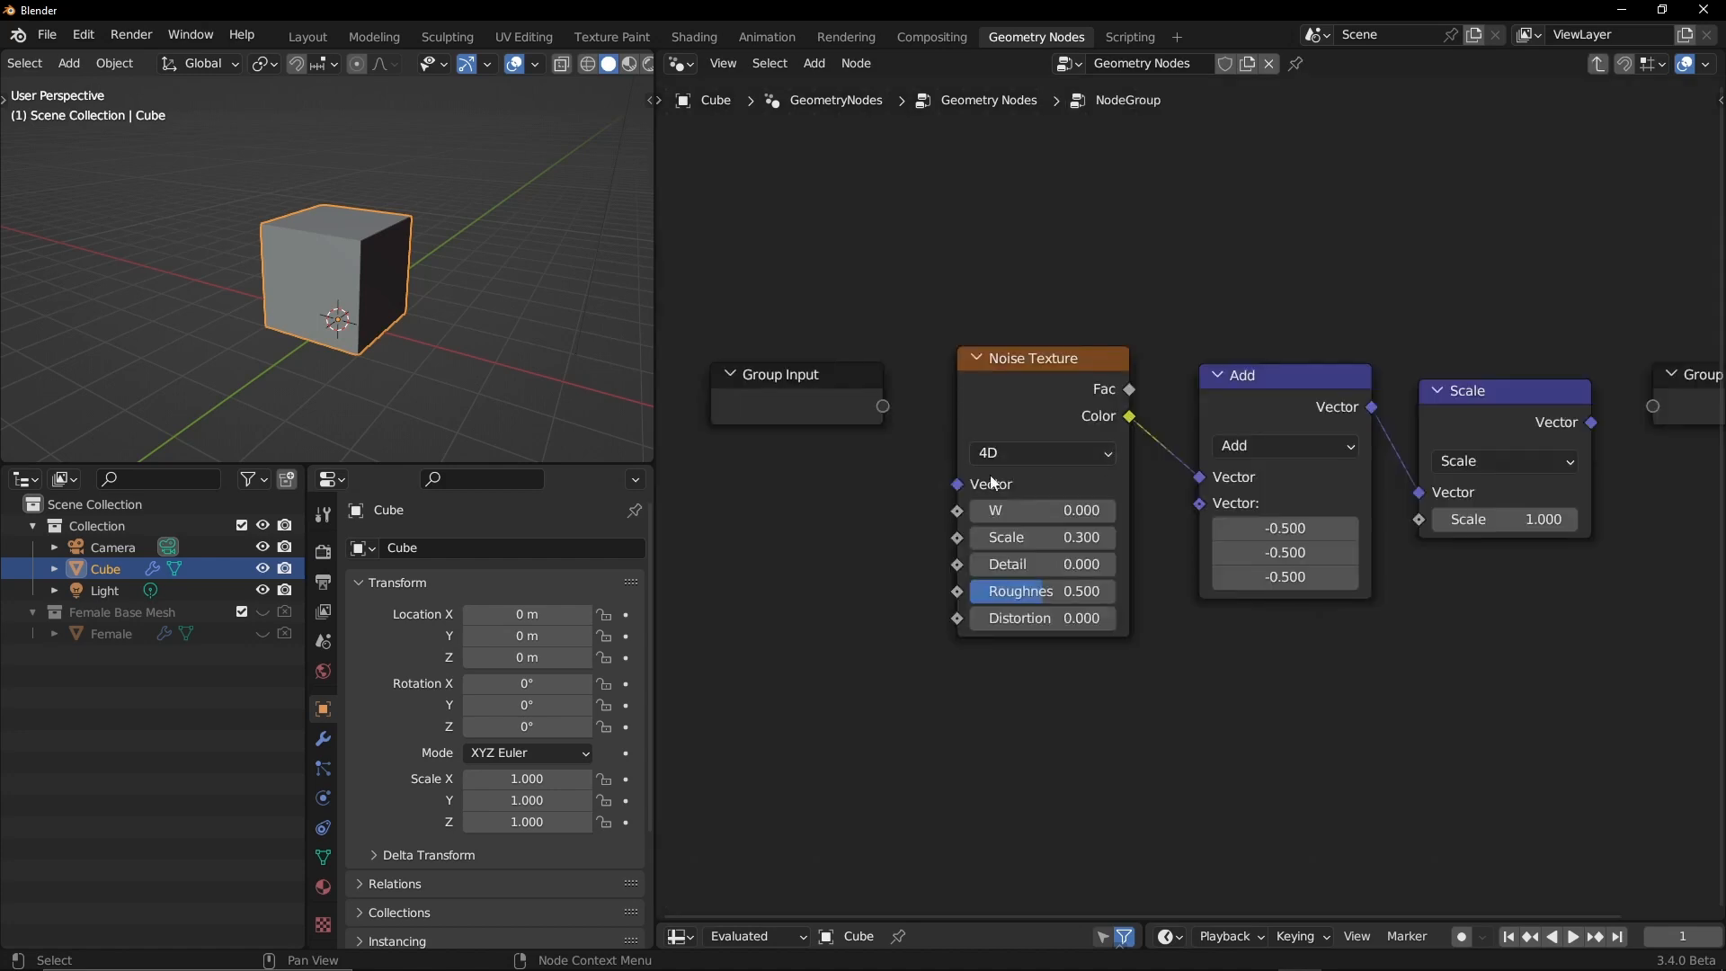
middle_drag(845, 542, 848, 545)
drag(1006, 380, 1016, 384)
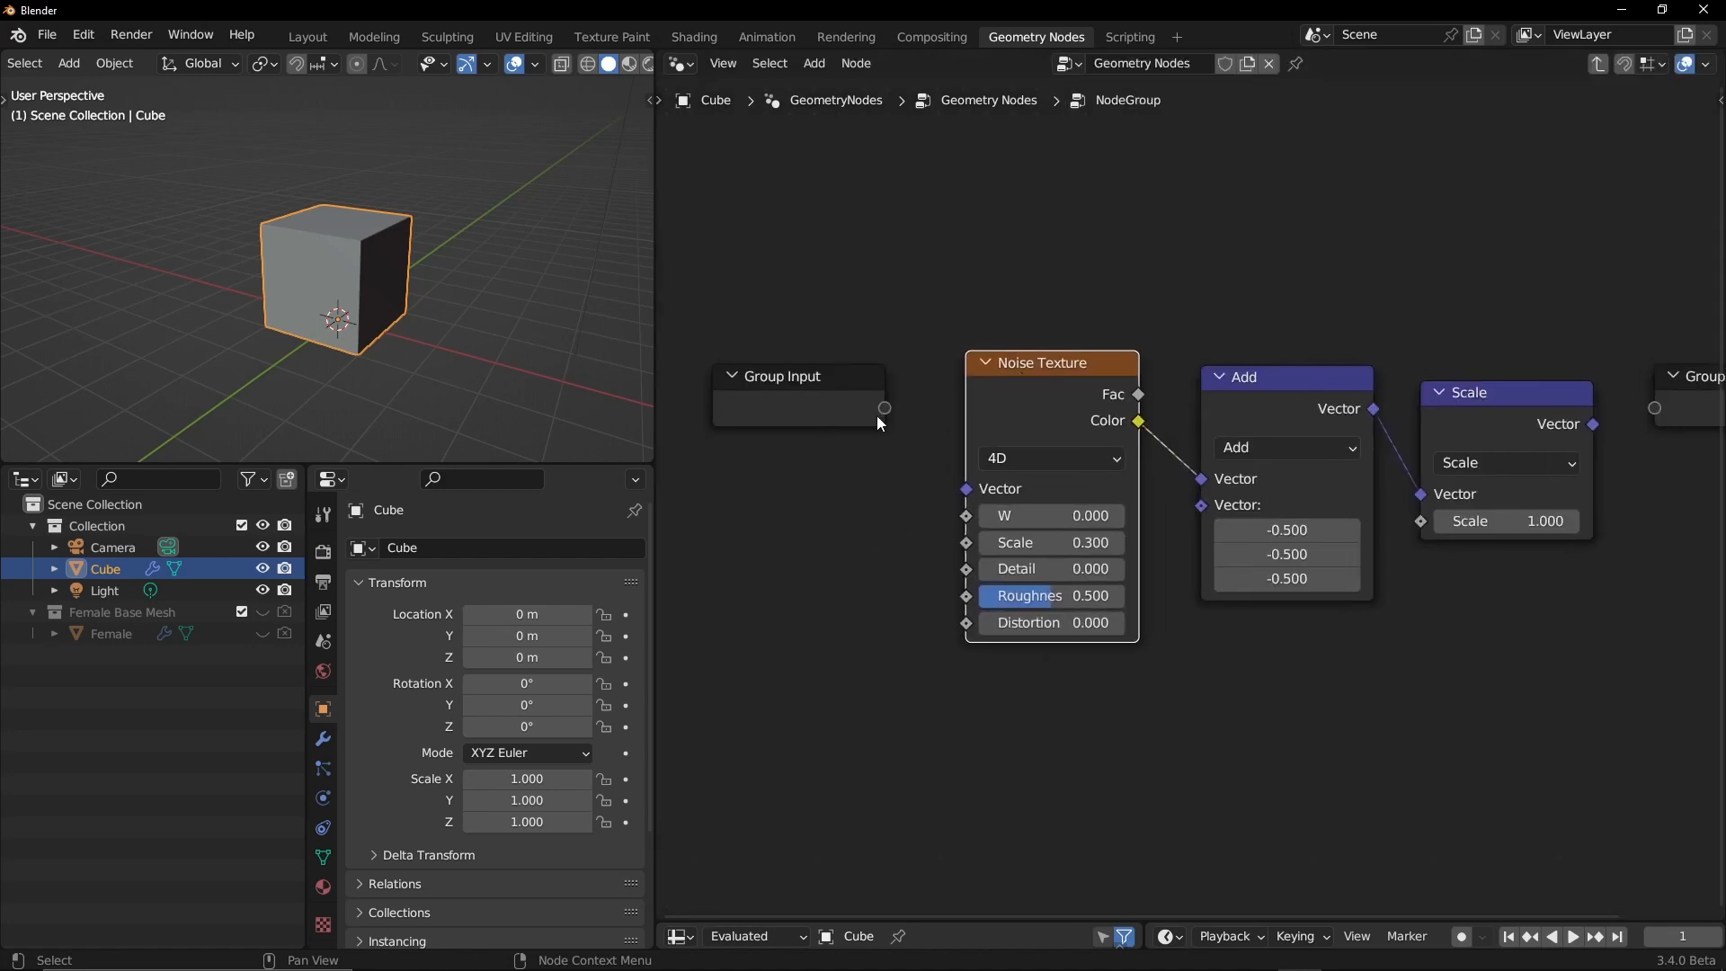
click(929, 519)
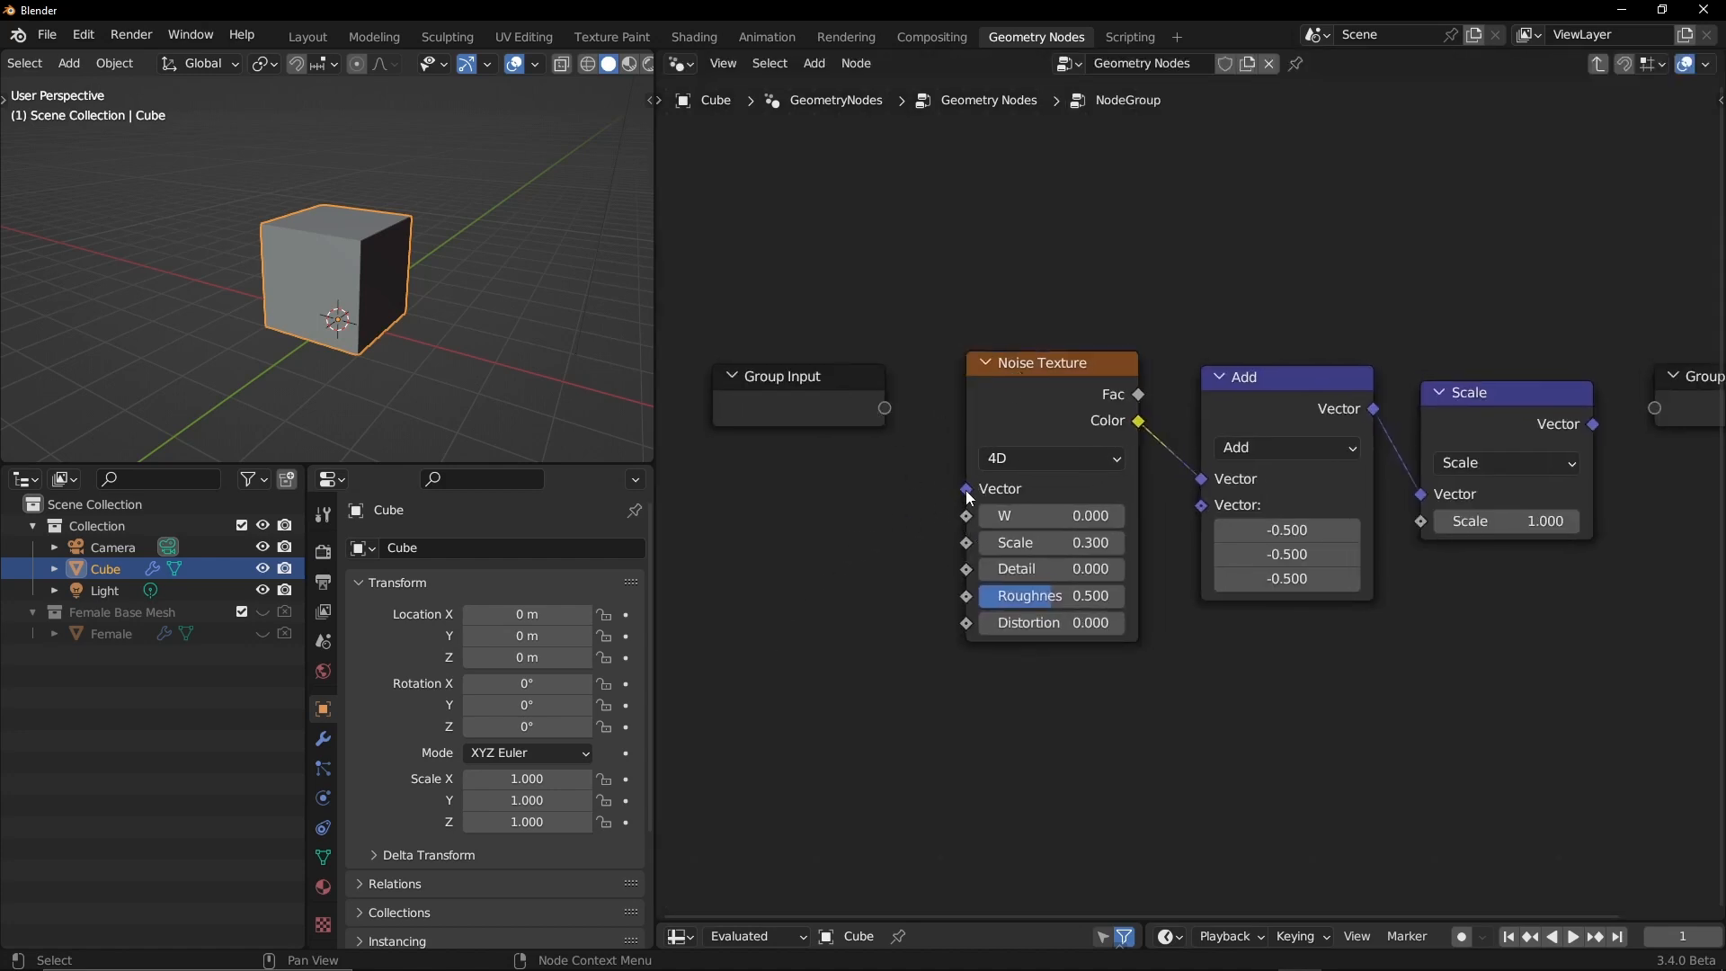
drag(968, 490, 884, 407)
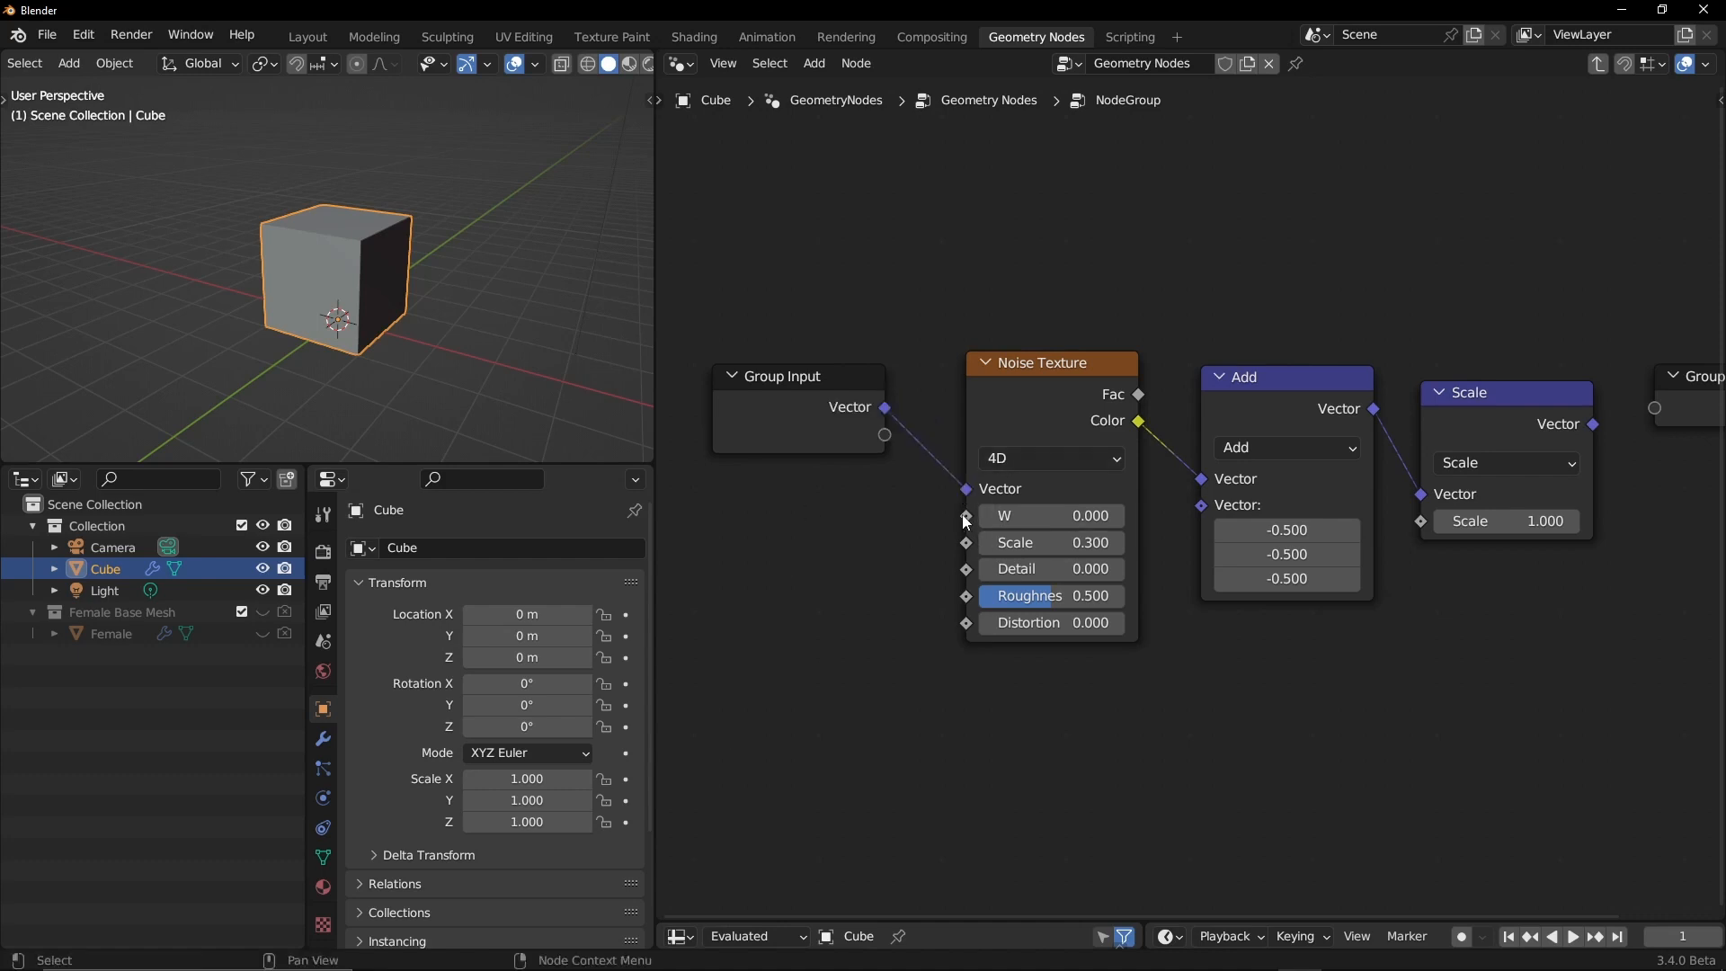
drag(964, 516, 885, 488)
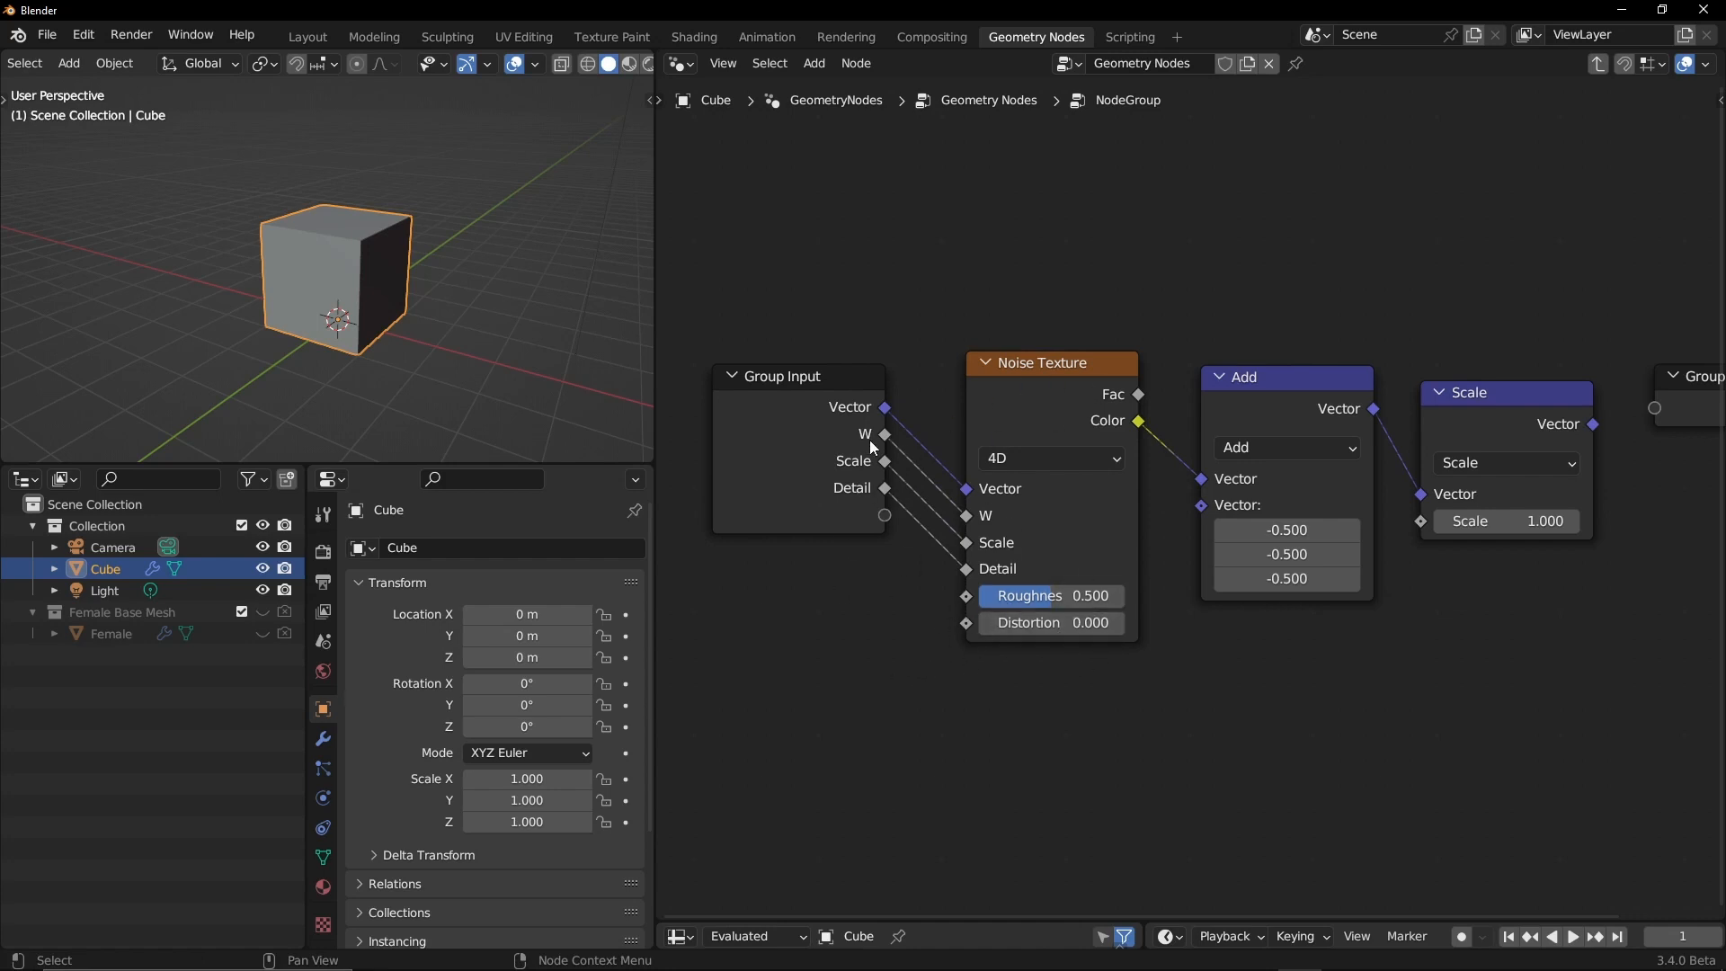
Step: Rename the group's W input to Time
key(n)
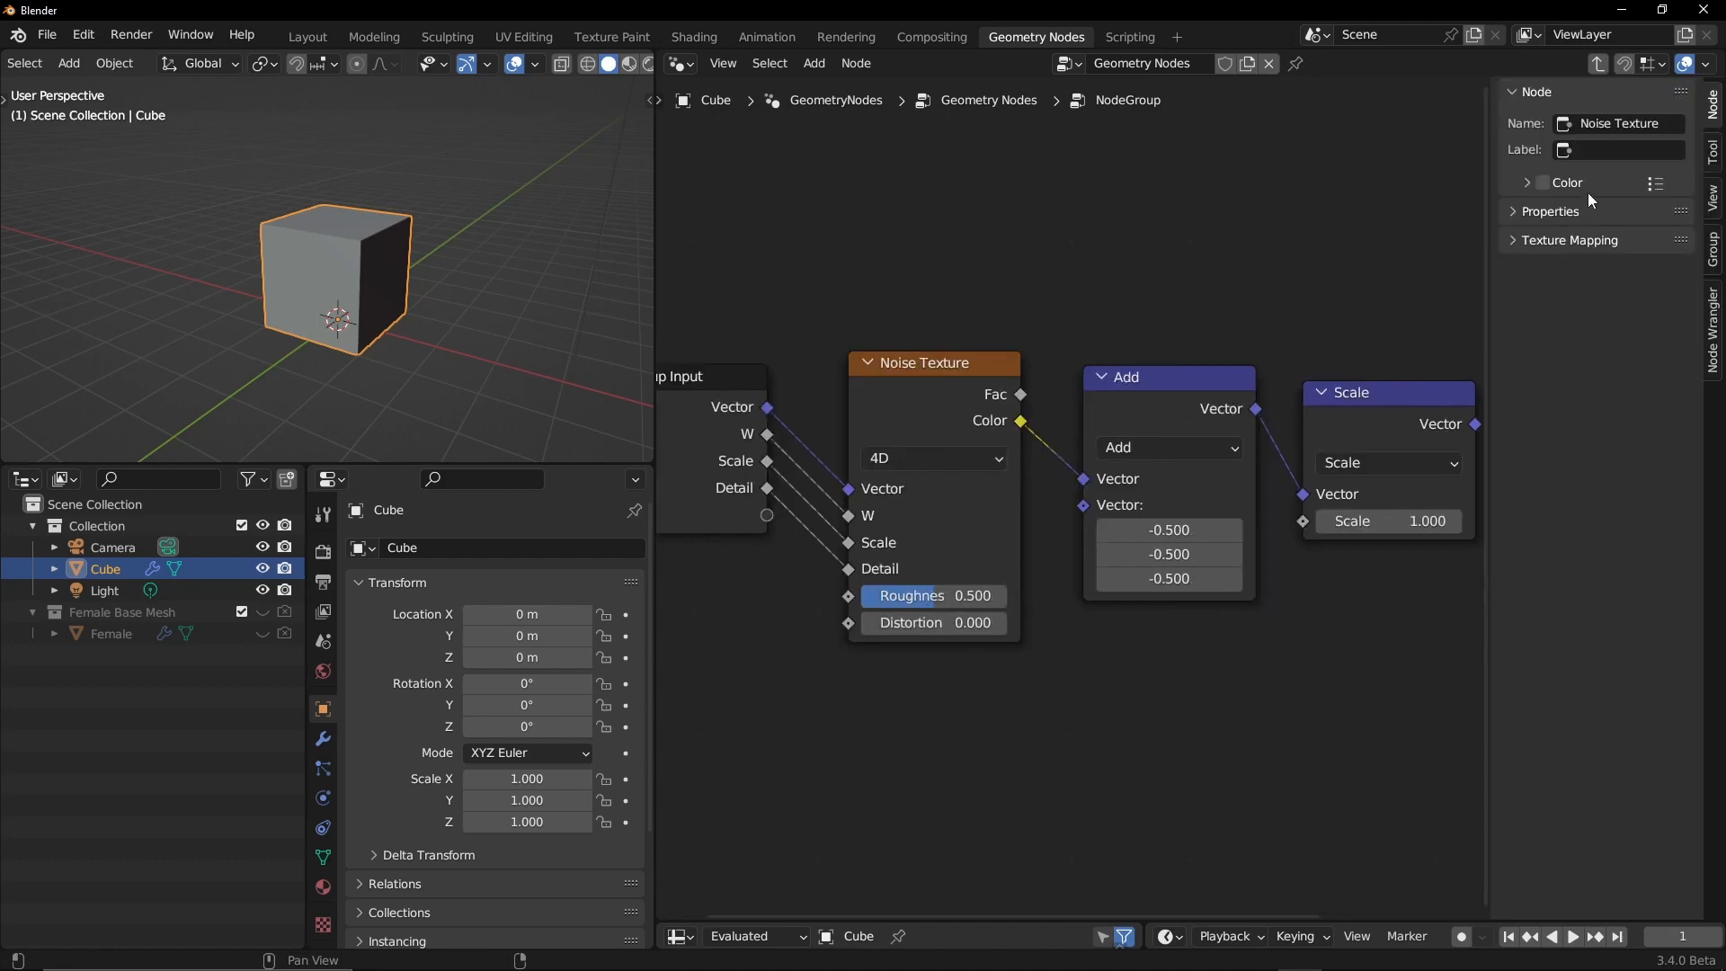
click(1716, 252)
double_click(1553, 150)
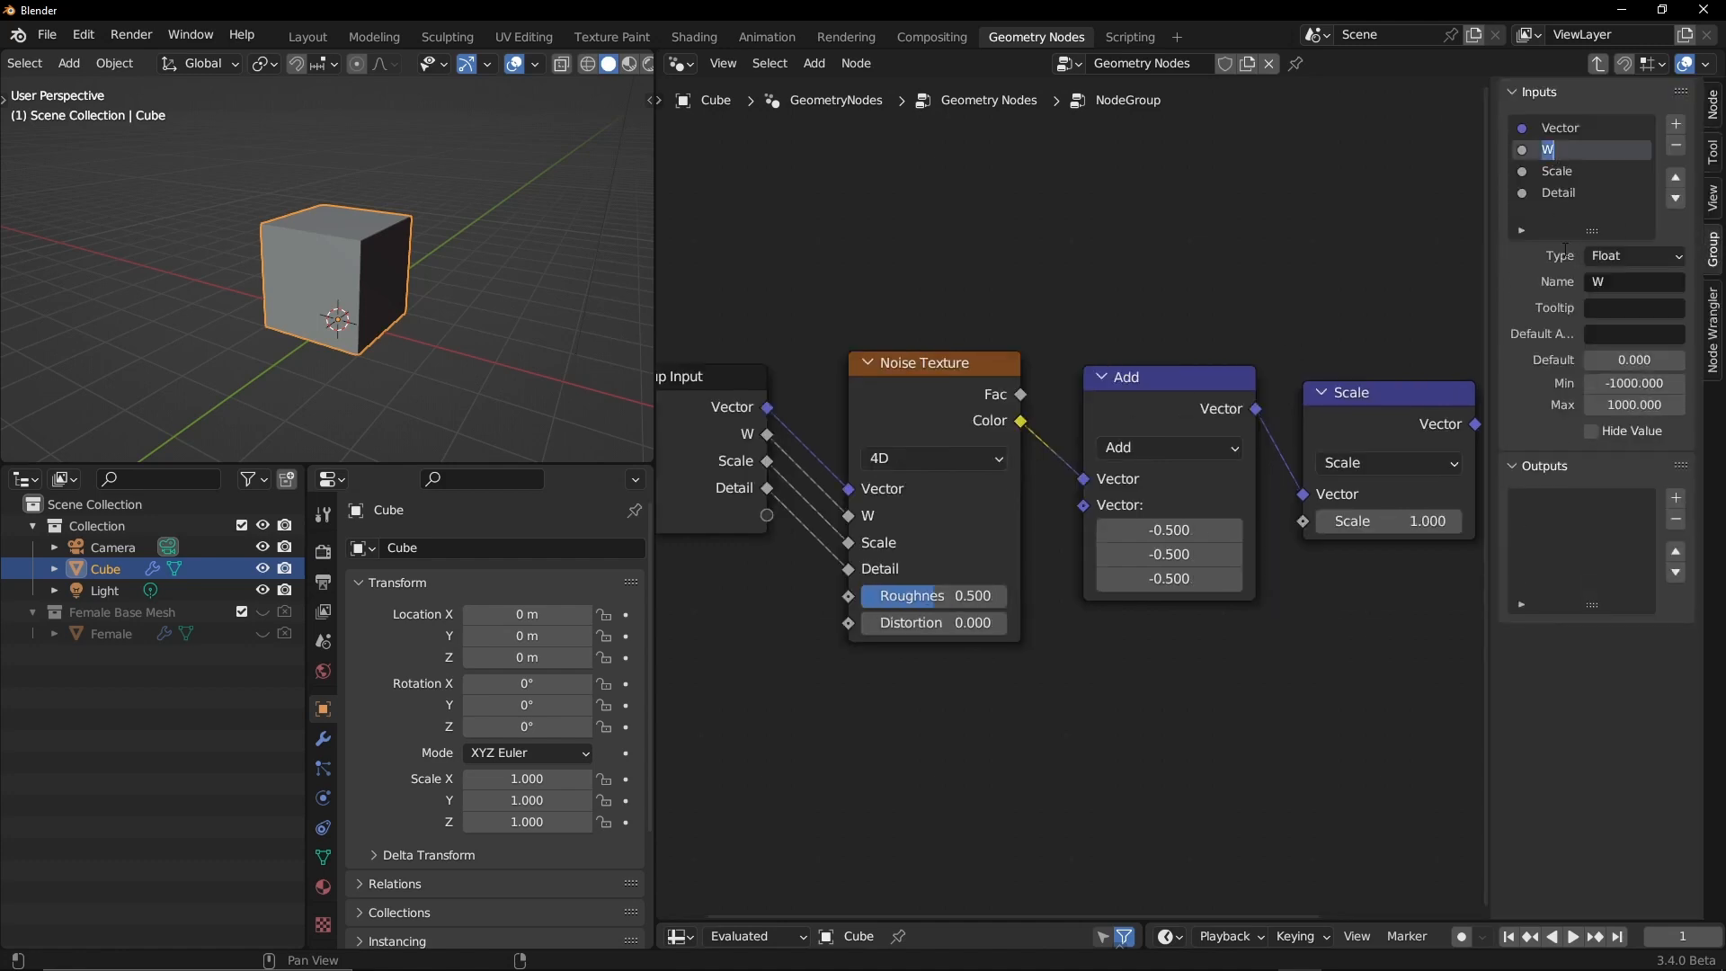
text(Time)
key(Return)
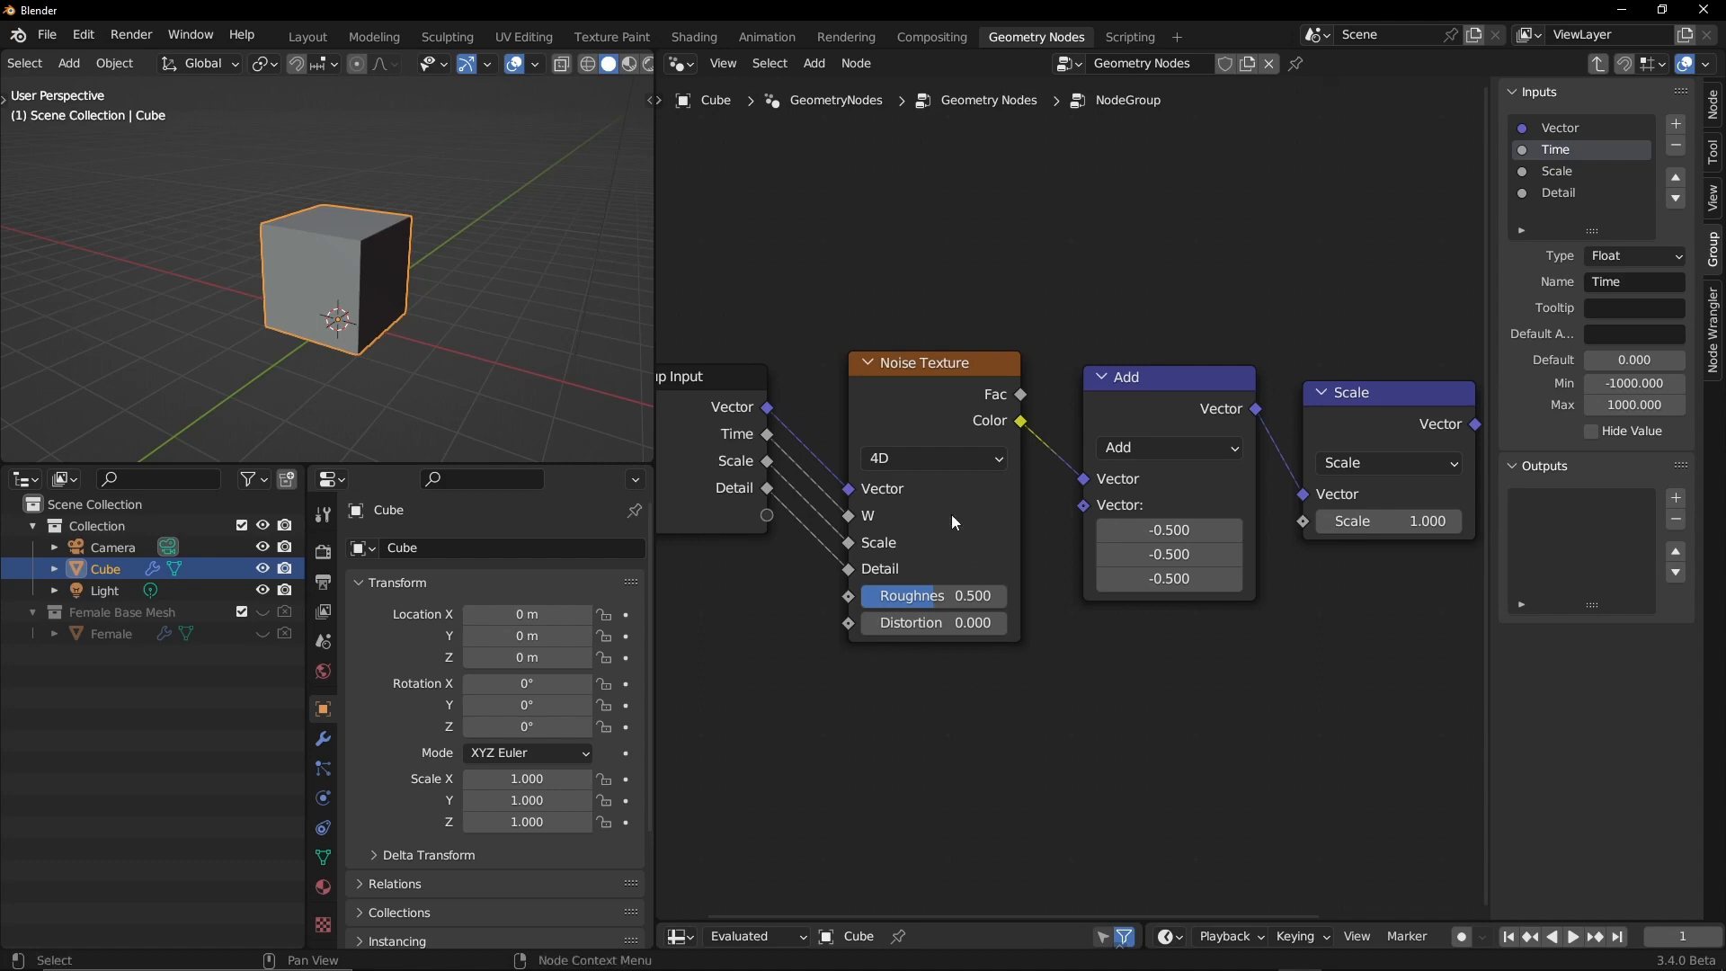
Step: Nudge the Noise Texture node and expose the Scale node's factor as an additional input of the group
drag(939, 389, 941, 384)
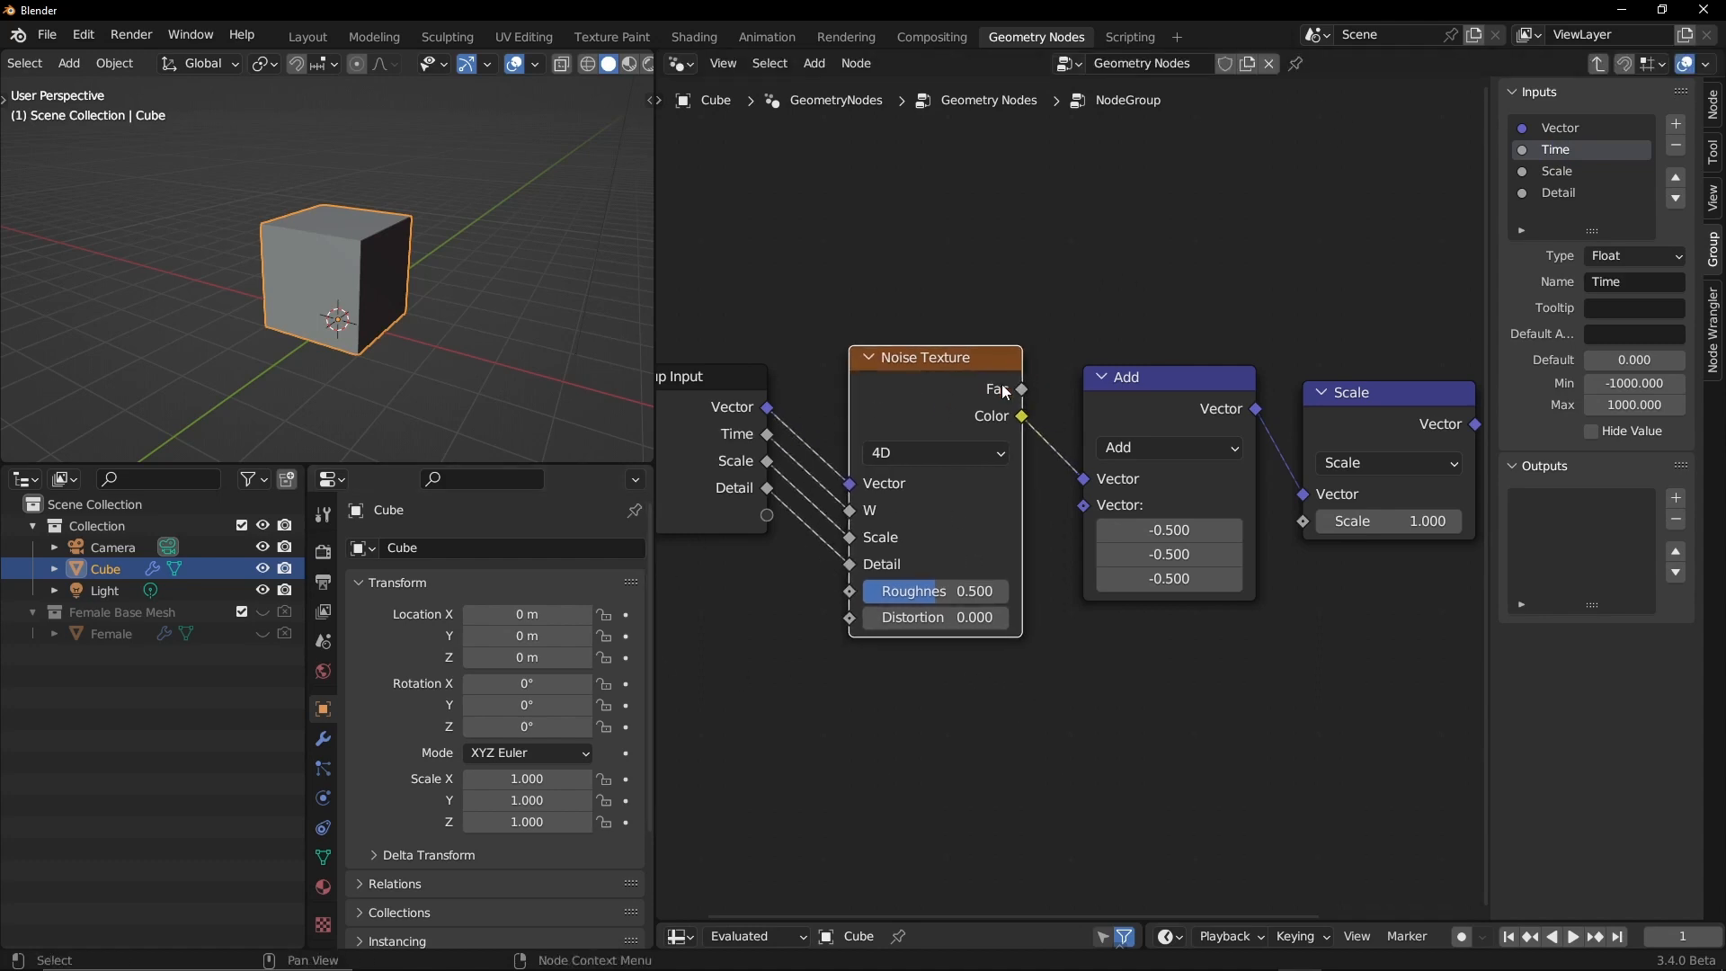
middle_drag(1167, 364, 1205, 322)
drag(805, 474, 1346, 483)
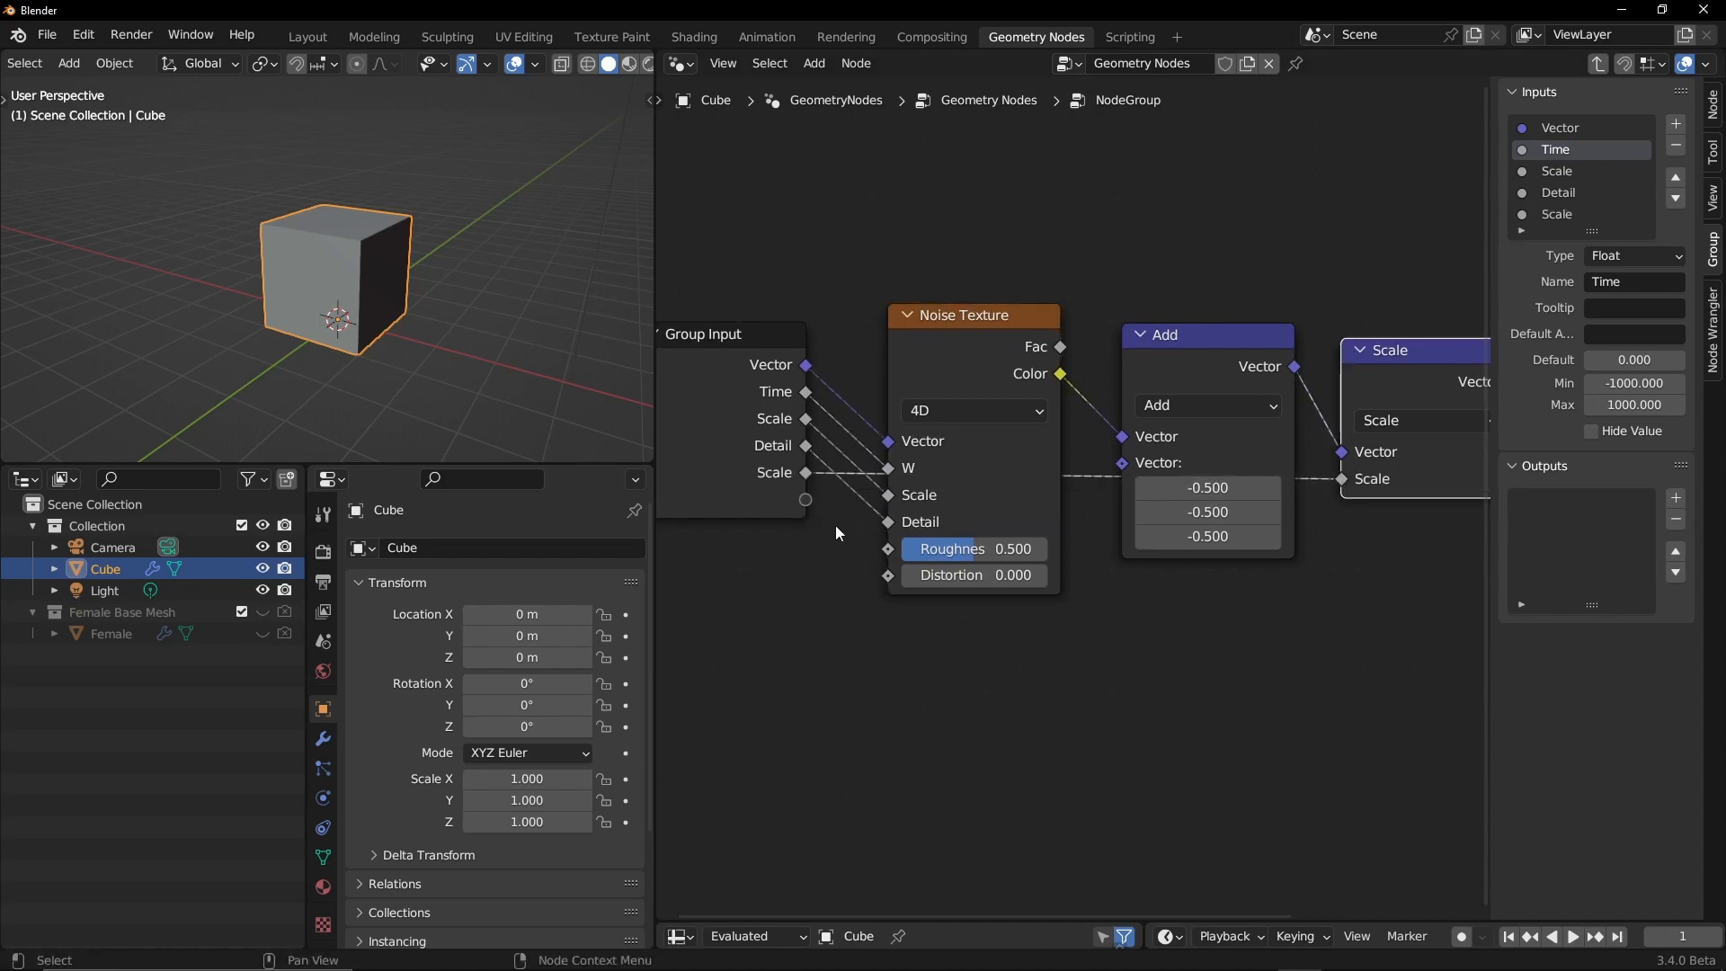
mouse_move(817, 551)
middle_down()
mouse_move(789, 565)
mouse_move(805, 547)
middle_up()
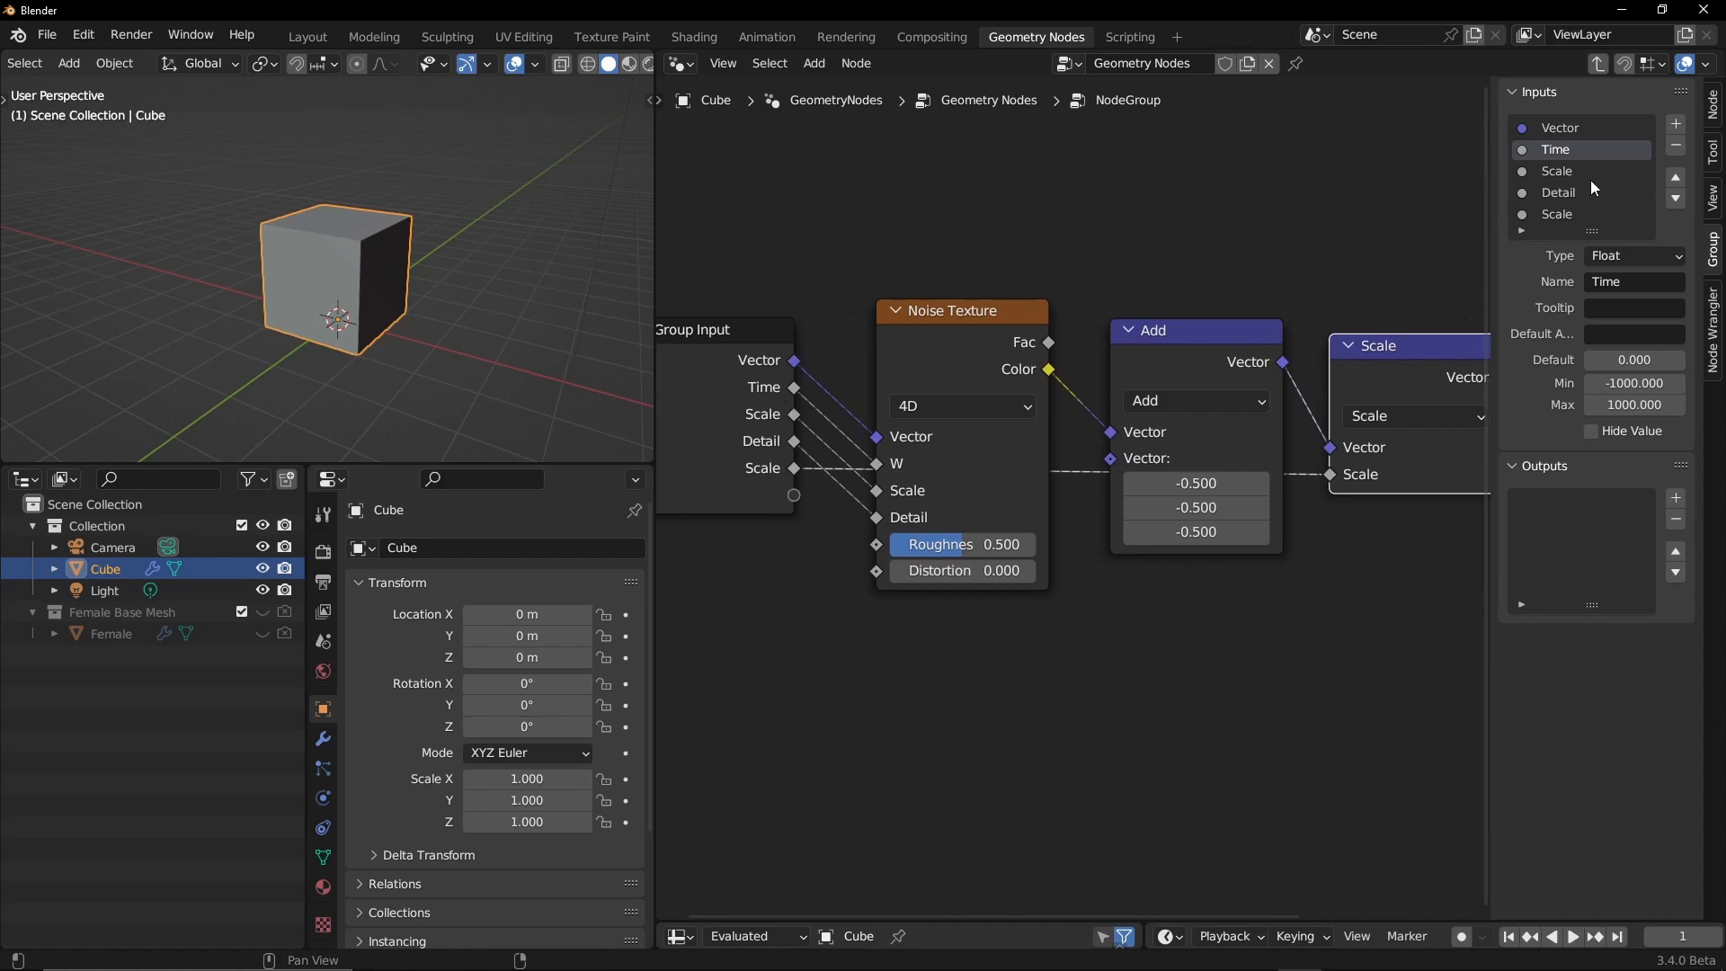
Step: Rename the node group's second Scale input, the last one in the list, to Amplify
double_click(1559, 214)
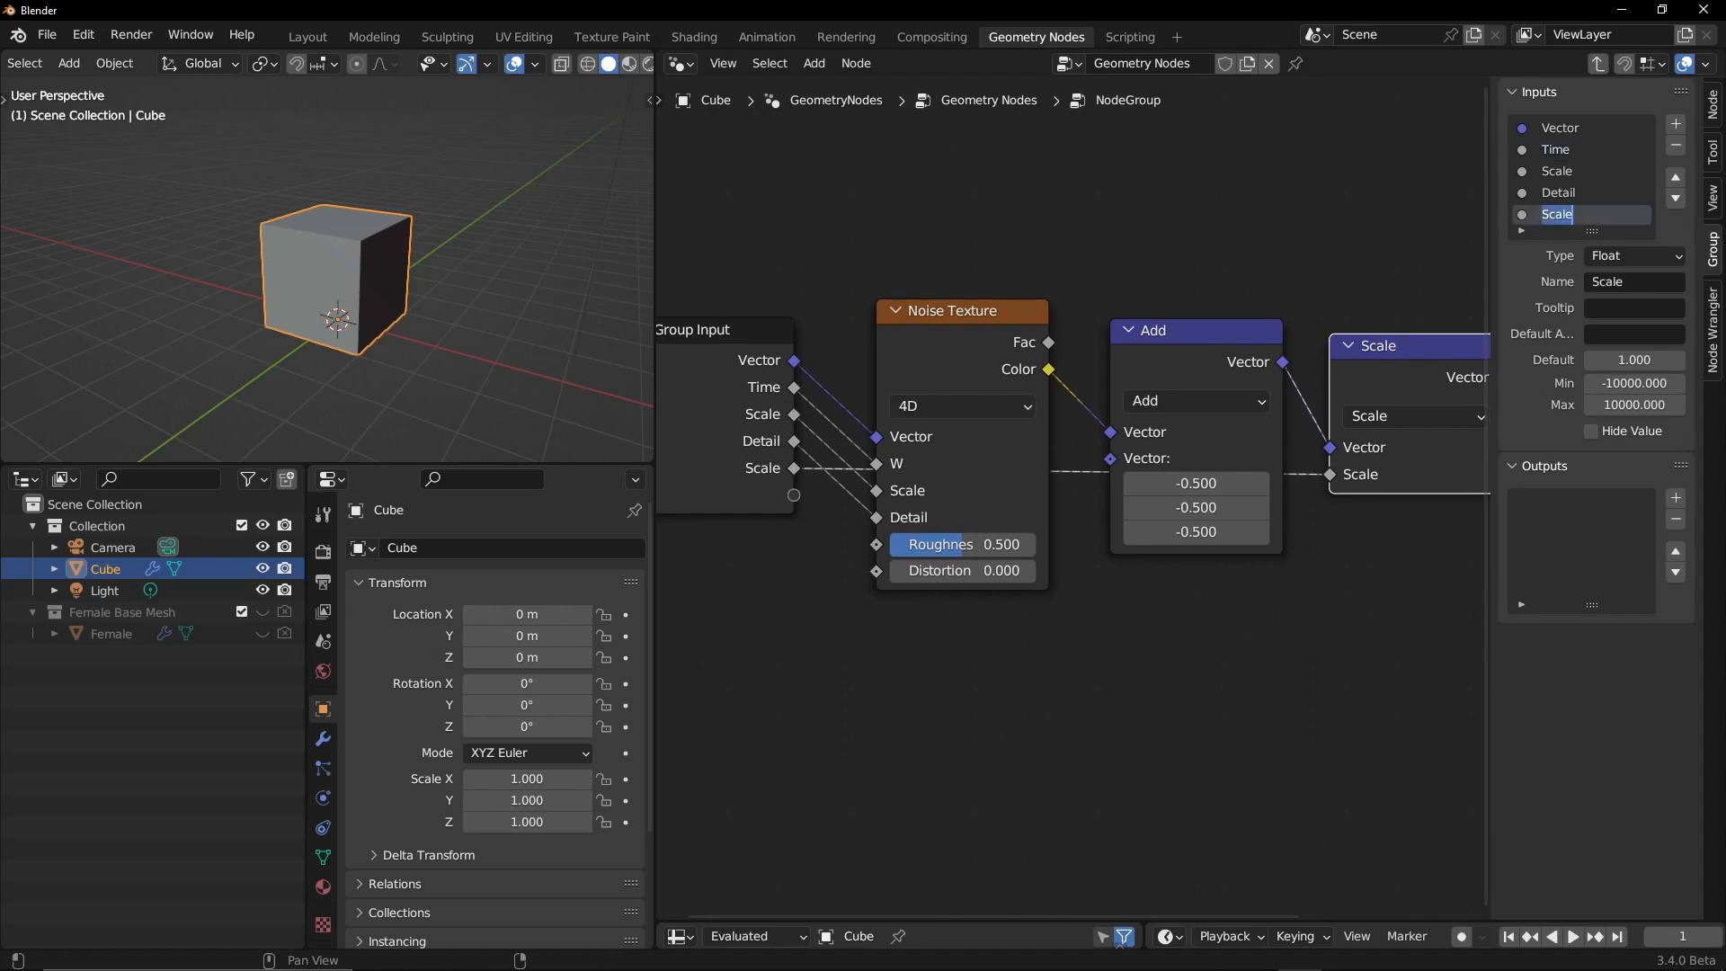
text(Amplify)
Step: Connect the Scale node's Vector output to the Group Output, and move the Group Output node farther from the Scale node
scroll(1200, 587, down, 3)
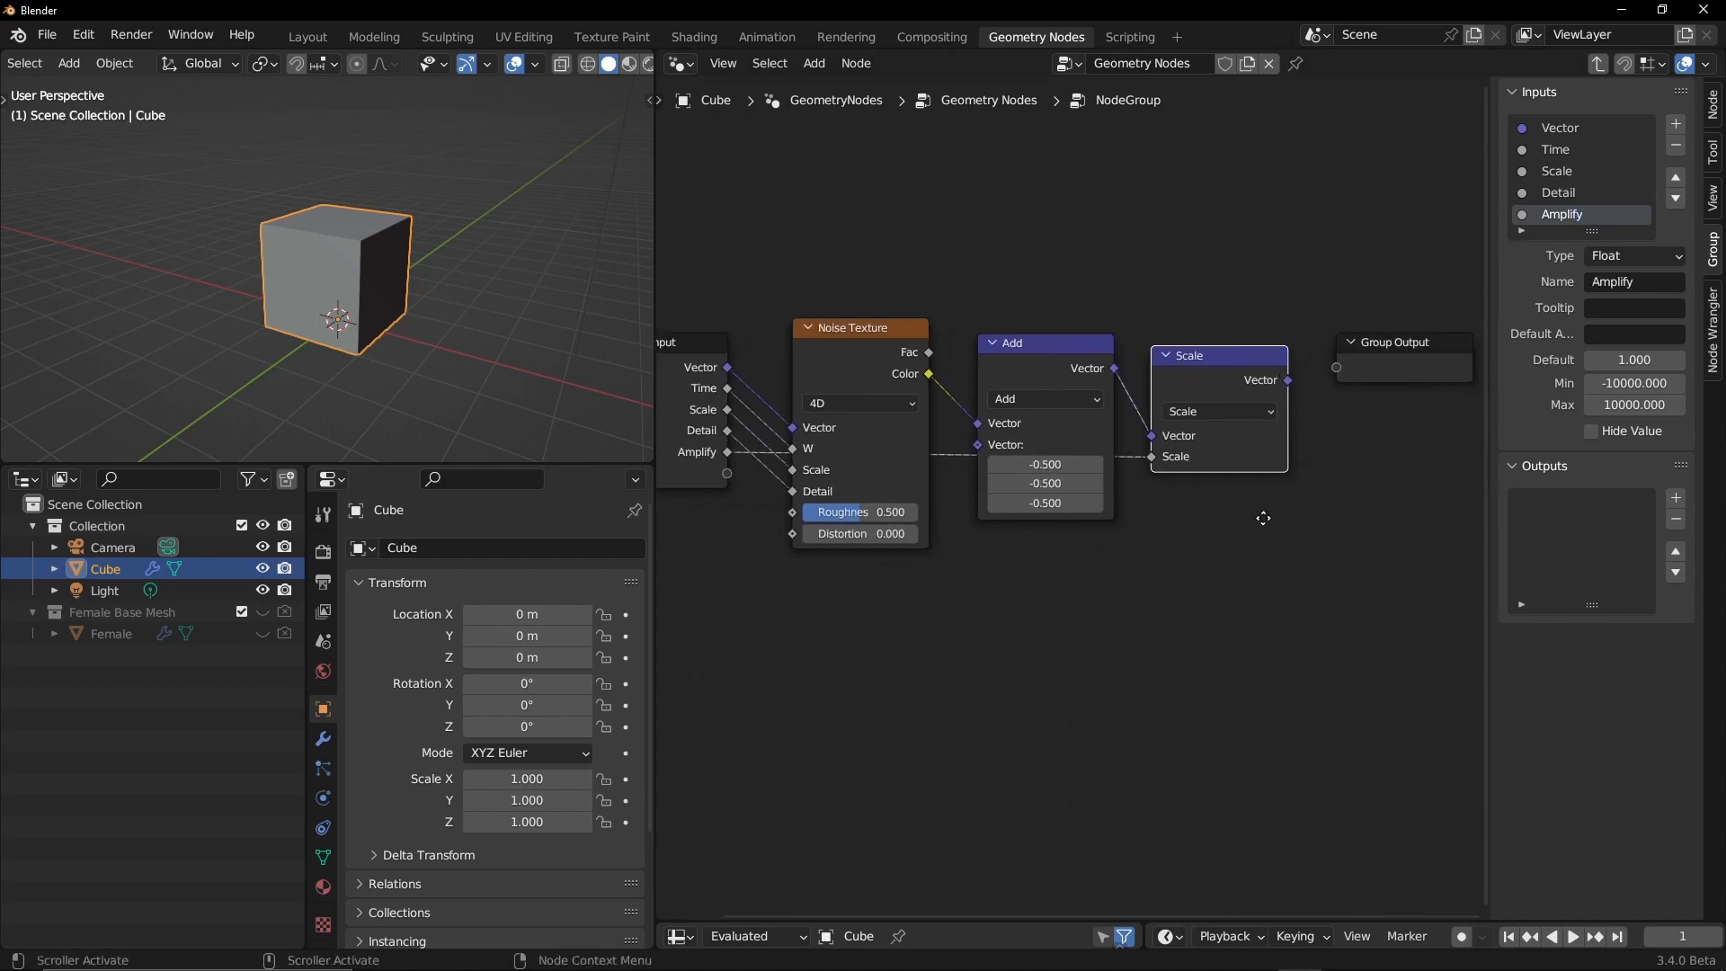
middle_drag(1263, 518, 977, 569)
scroll(1061, 524, up, 5)
drag(1060, 374, 1148, 381)
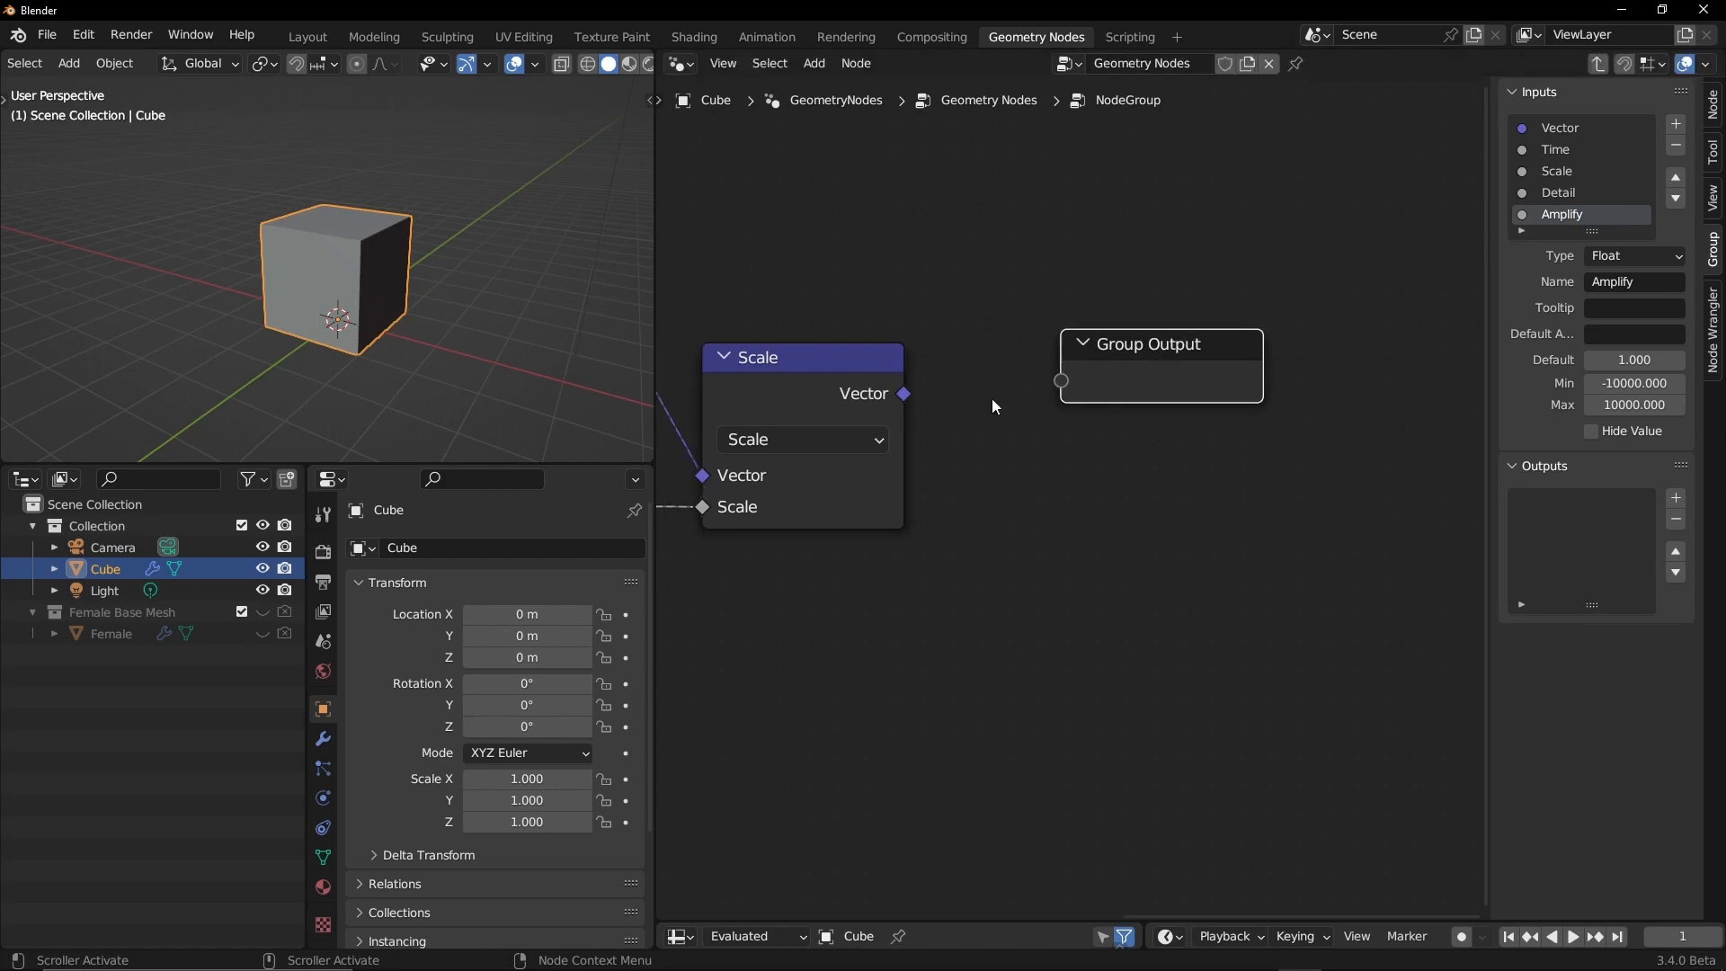
drag(904, 394, 1062, 382)
drag(1175, 351, 1274, 352)
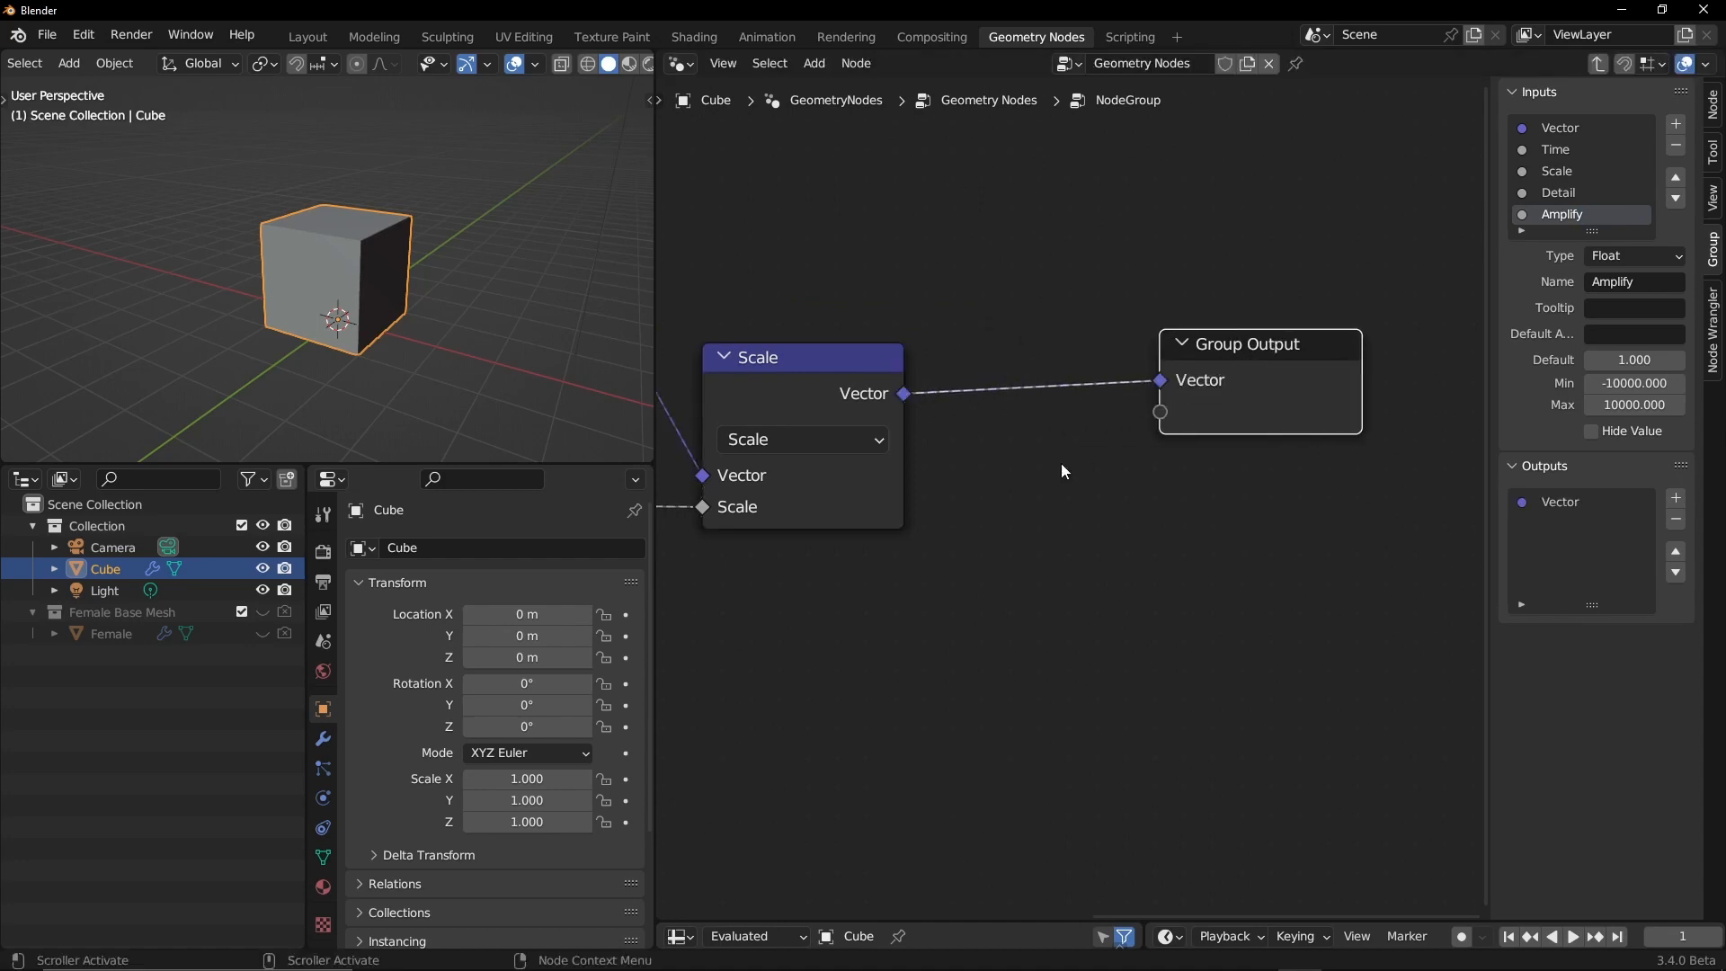
Step: Expose the Noise Texture's Fac as a second group output, and nudge the vector Add and Scale nodes
scroll(1062, 466, down, 5)
middle_drag(968, 451, 1131, 387)
drag(774, 329, 1173, 319)
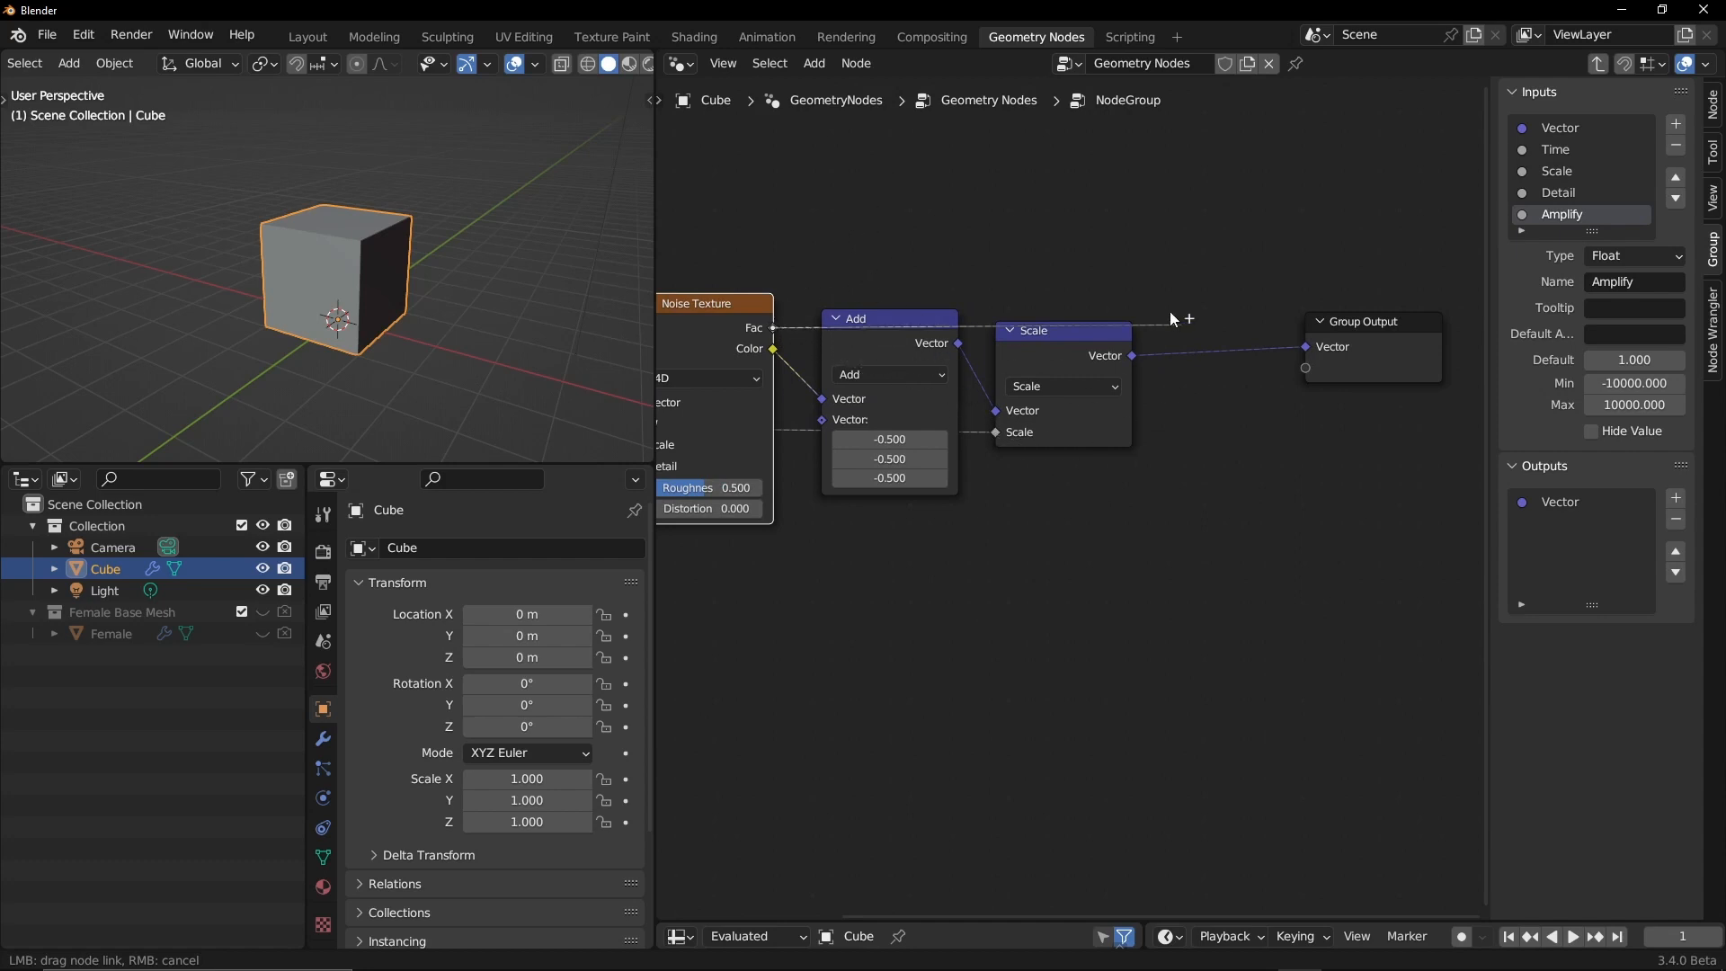
drag(873, 257, 1308, 371)
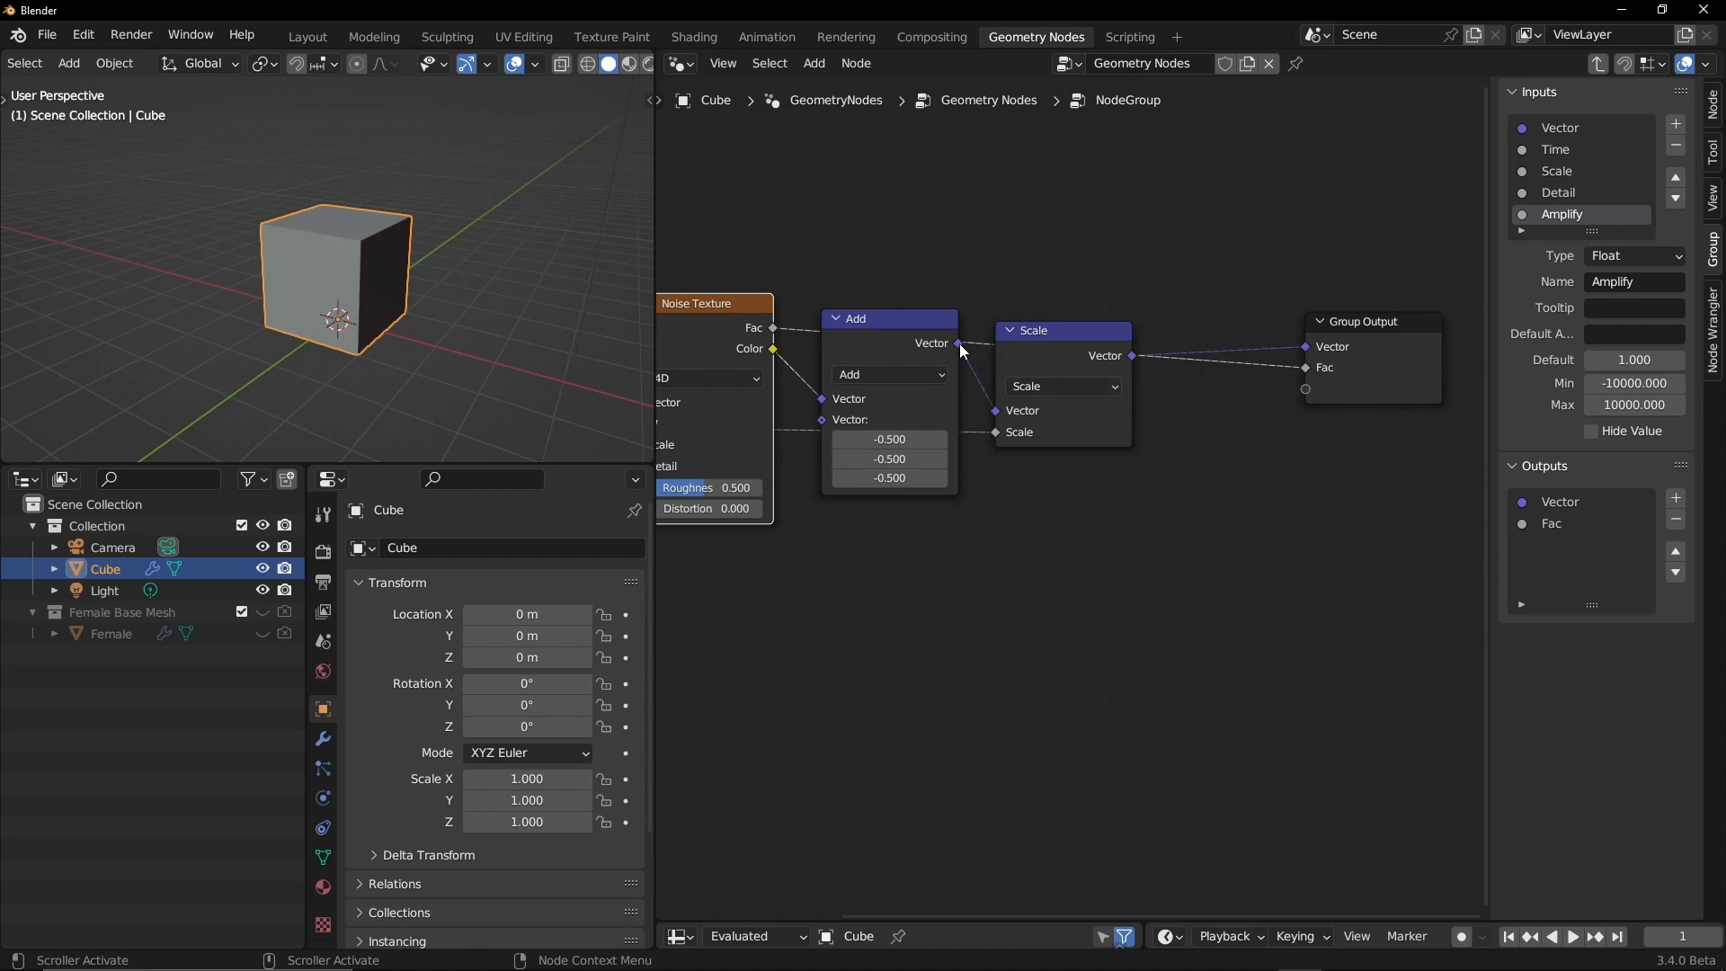
mouse_move(903, 331)
mouse_down()
mouse_move(903, 277)
mouse_move(904, 320)
mouse_up()
drag(1052, 330, 1071, 339)
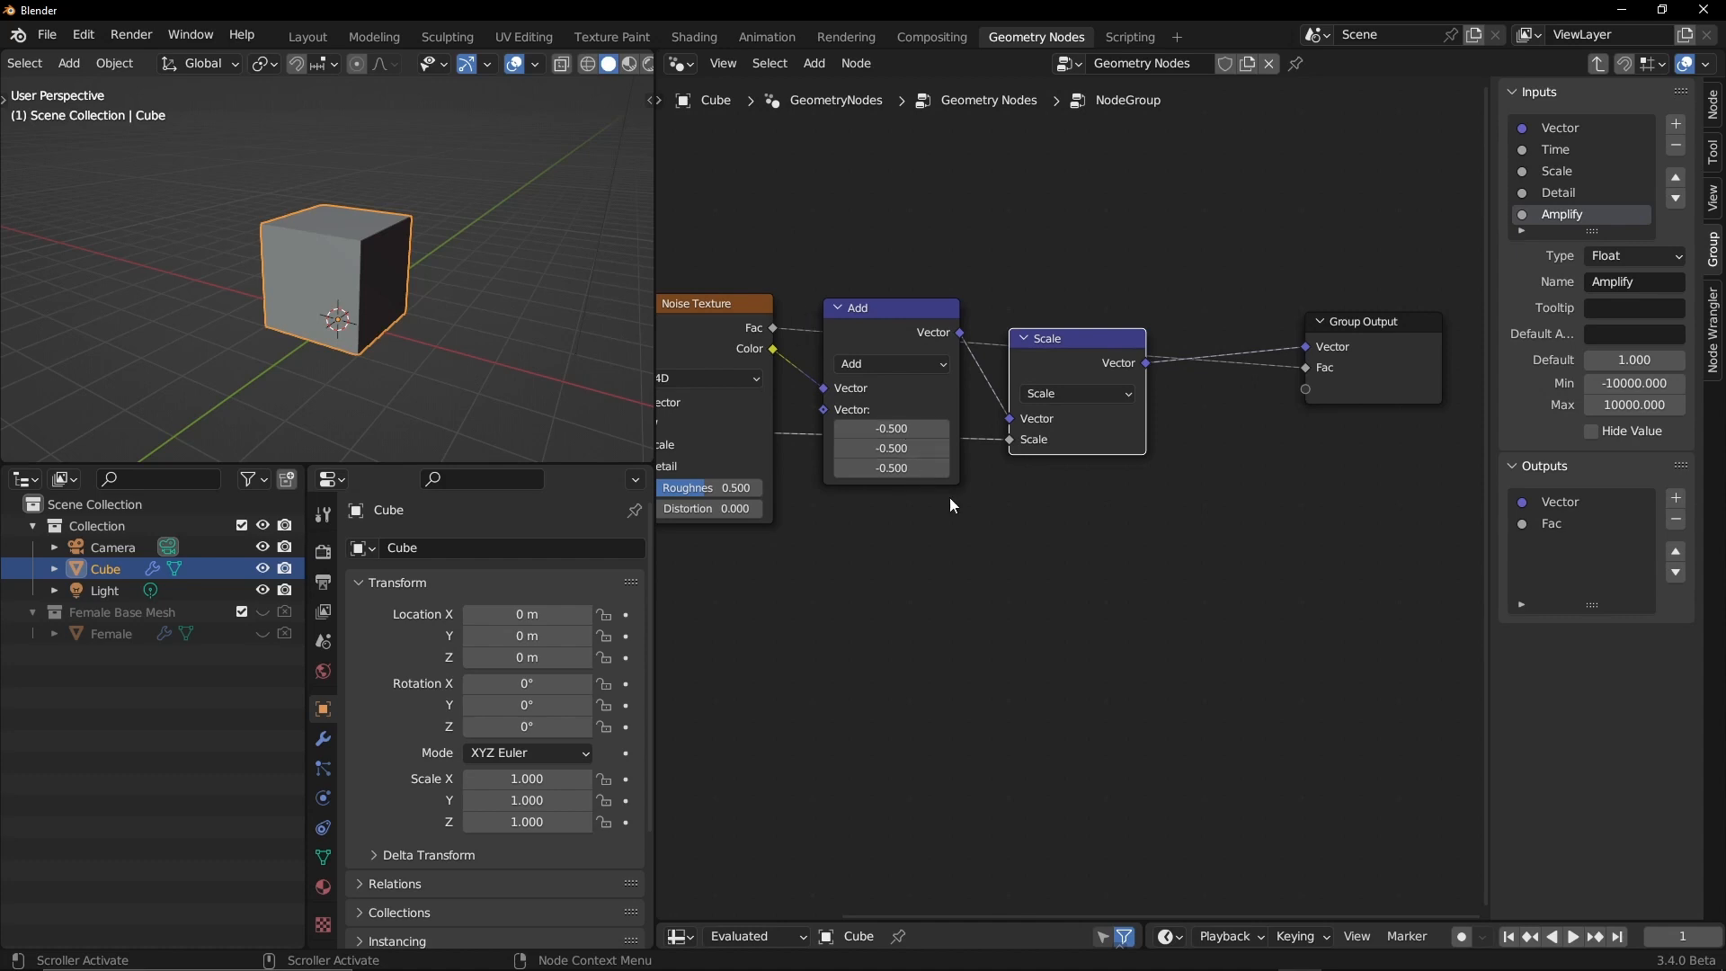
Step: Insert a math Add node with value -0.5 on the Fac link, placed below the vector Add node
key(shift+m)
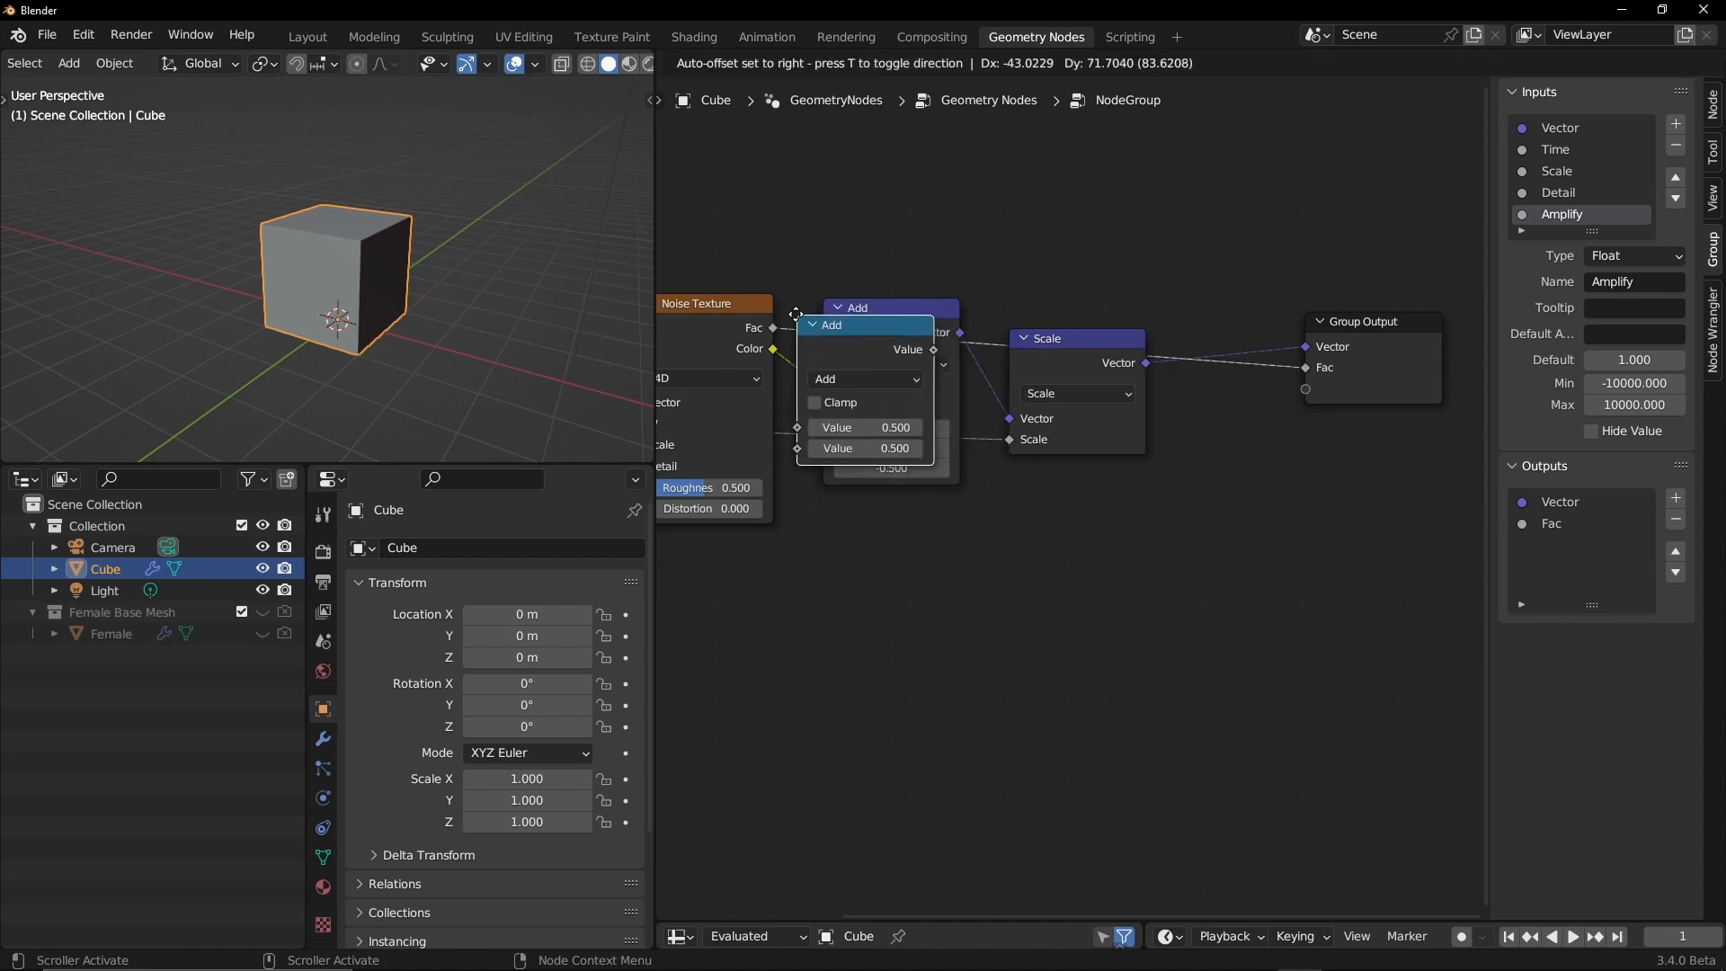
click(892, 551)
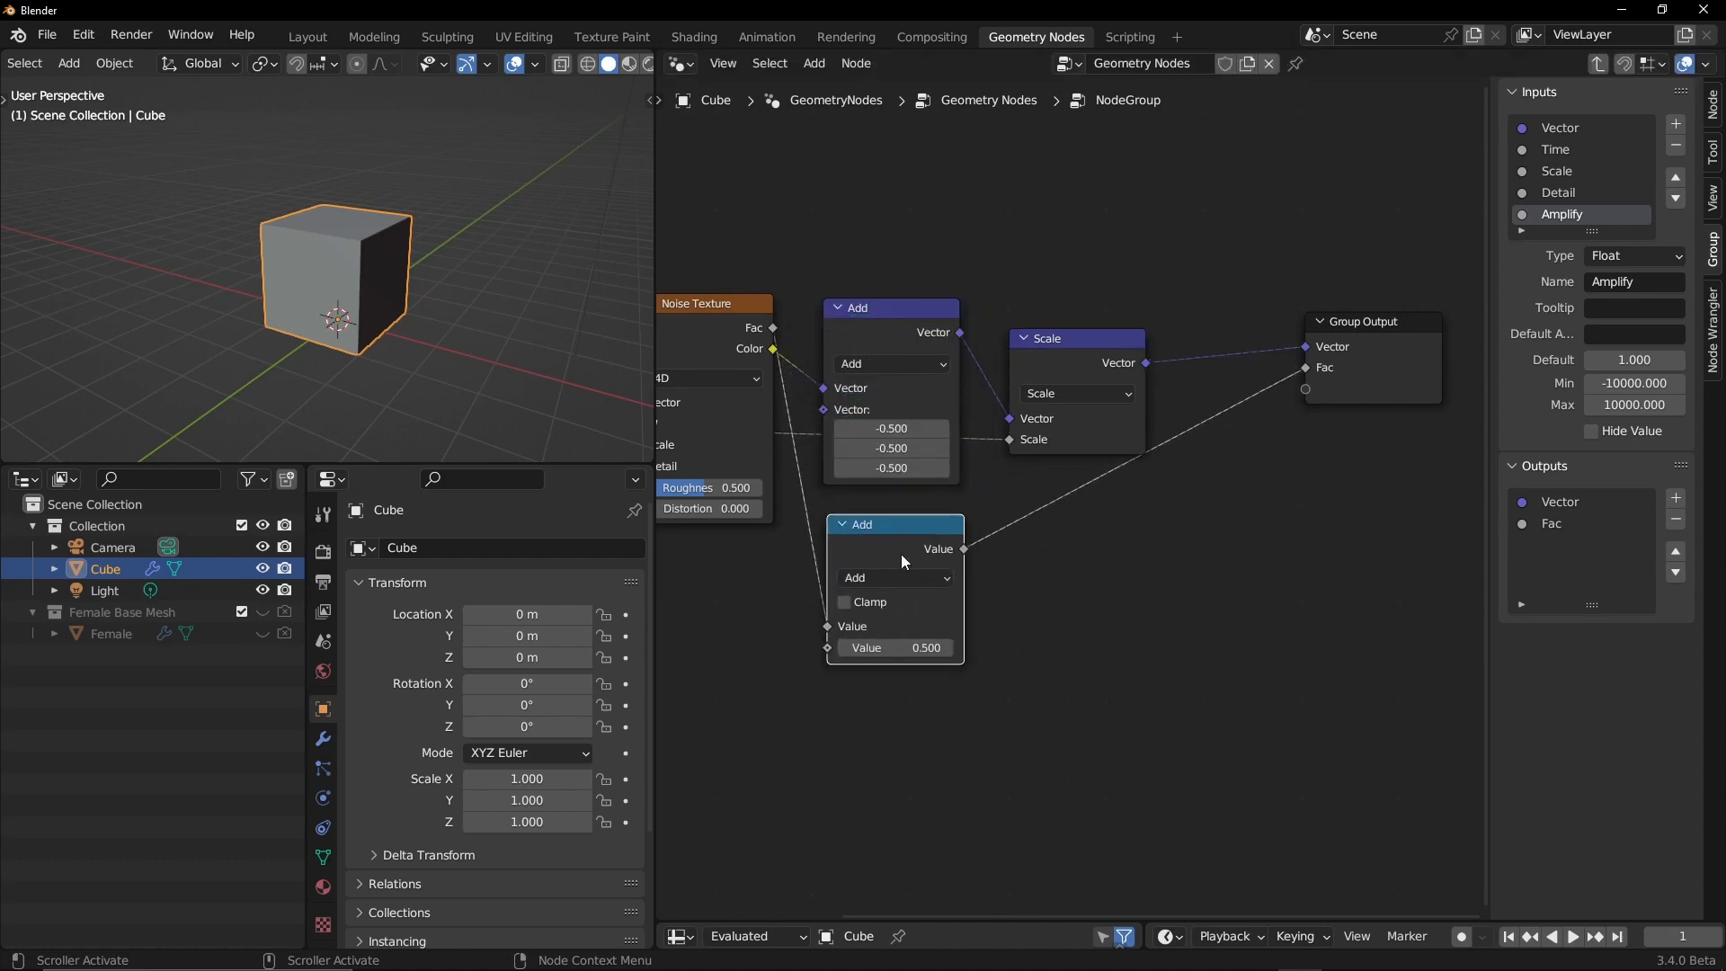
click(918, 649)
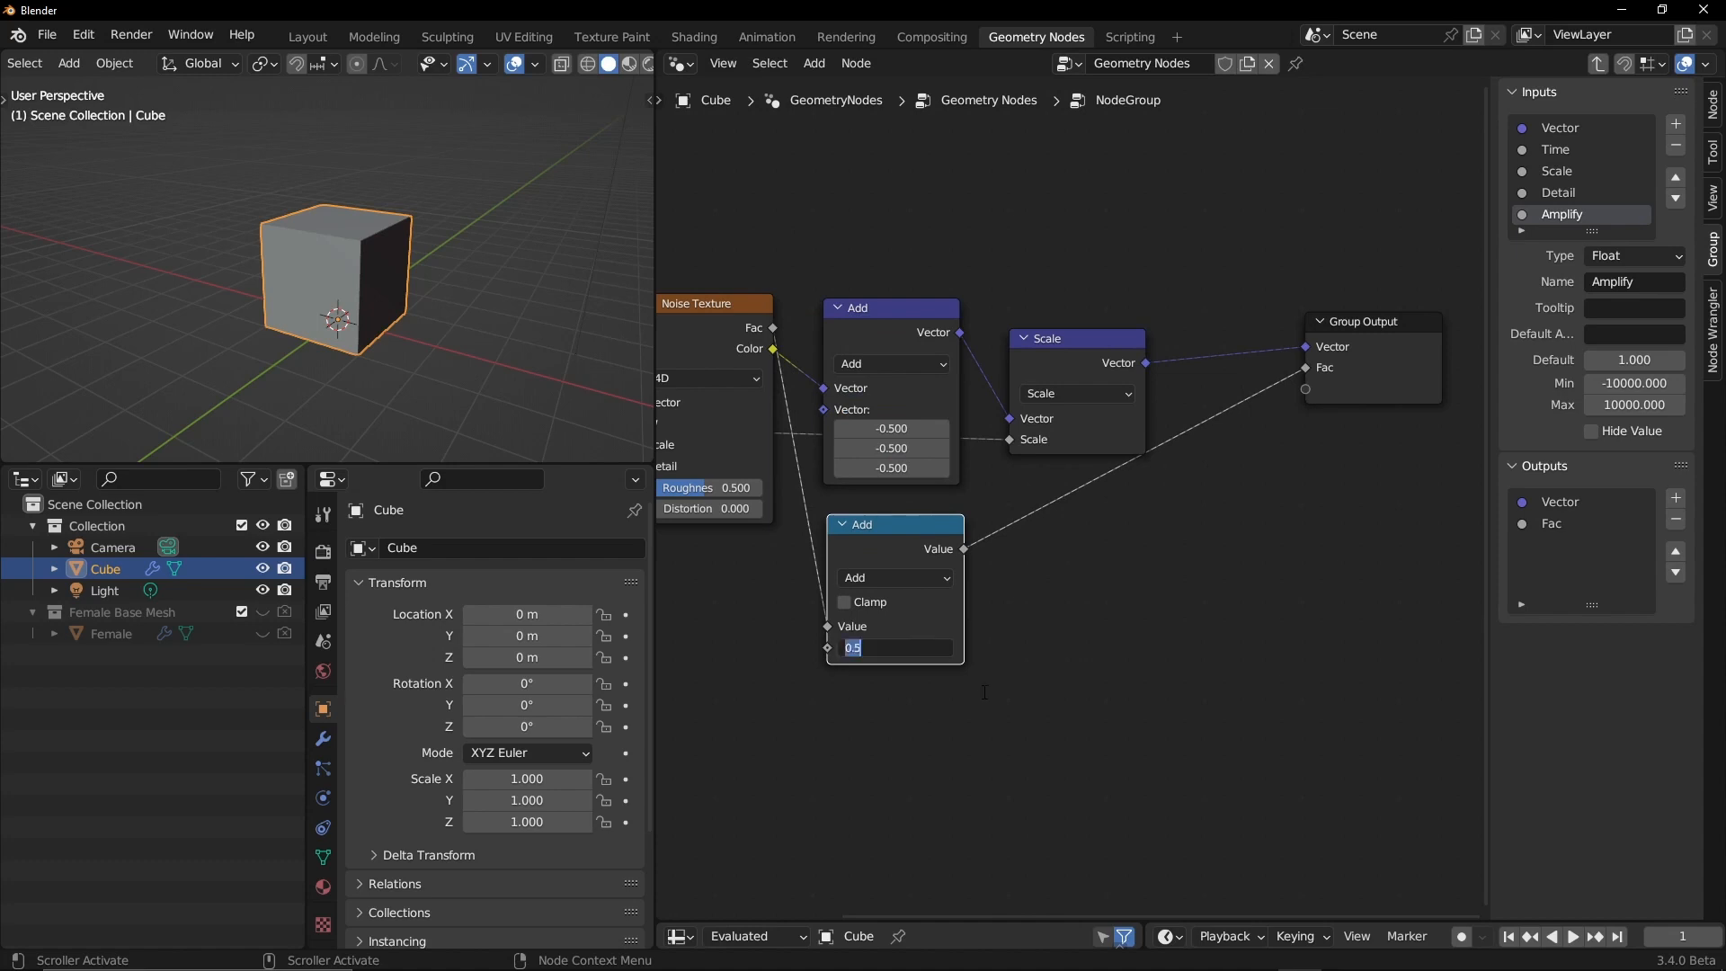
key(Return)
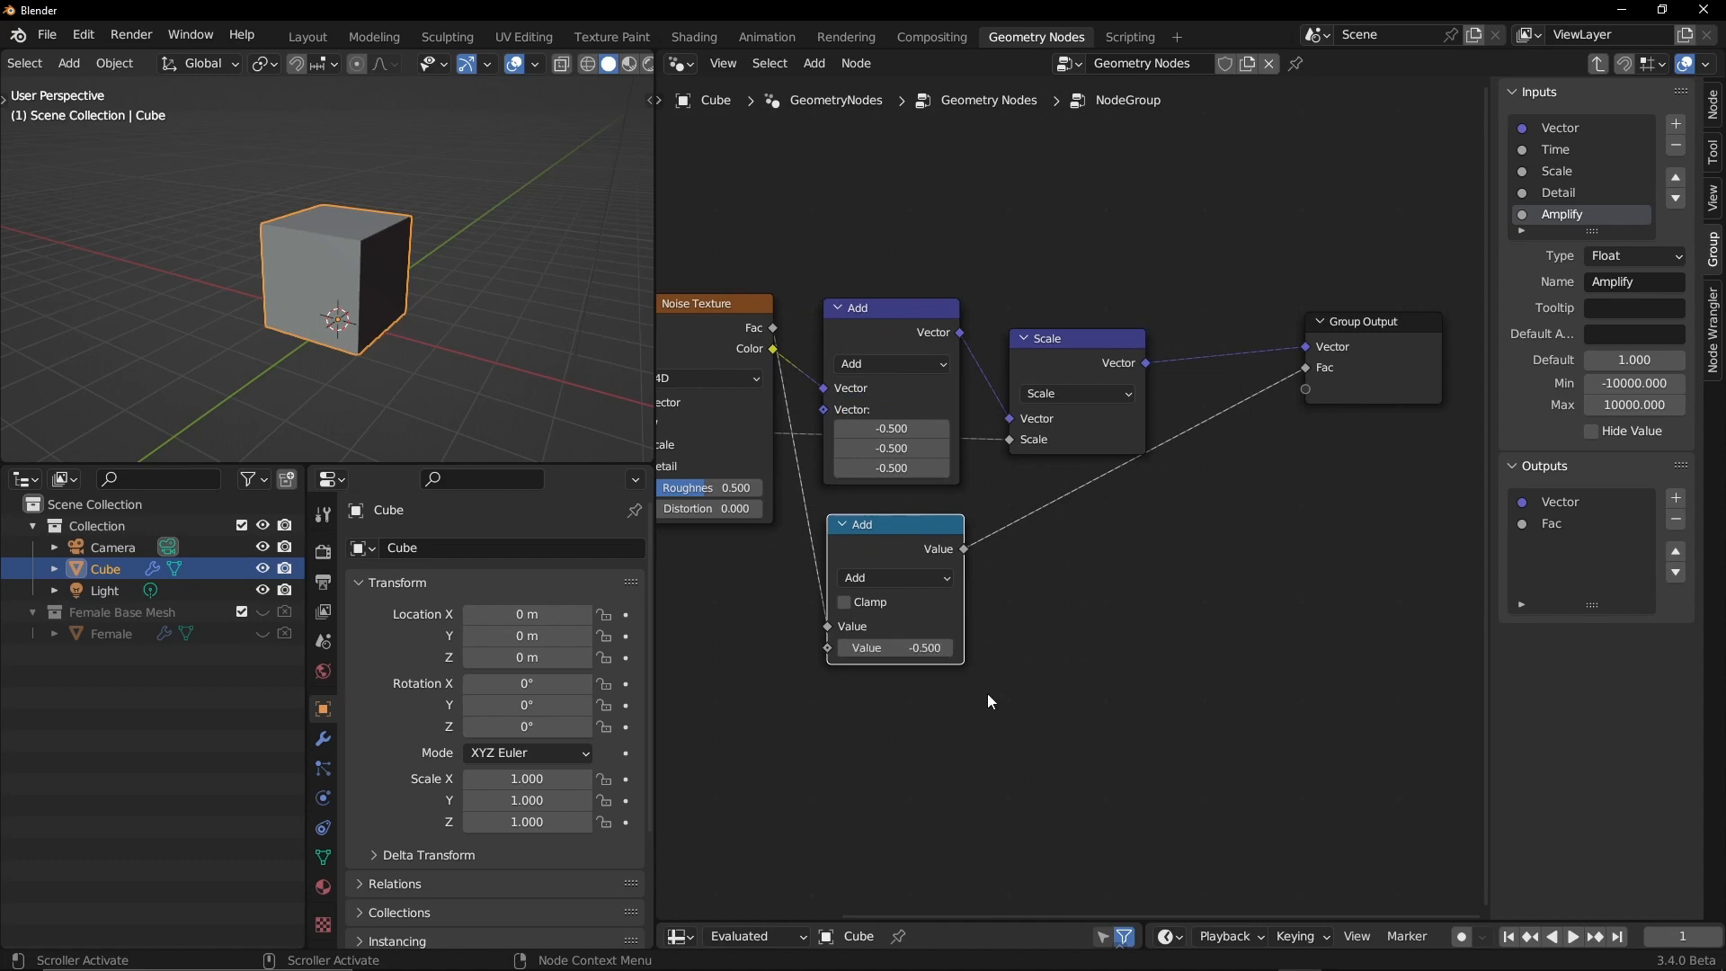
Step: Insert a Multiply math node between the math Add and Group Output nodes, and feed its second value from the Amplify input
key(shift+a)
drag(1013, 494, 1045, 494)
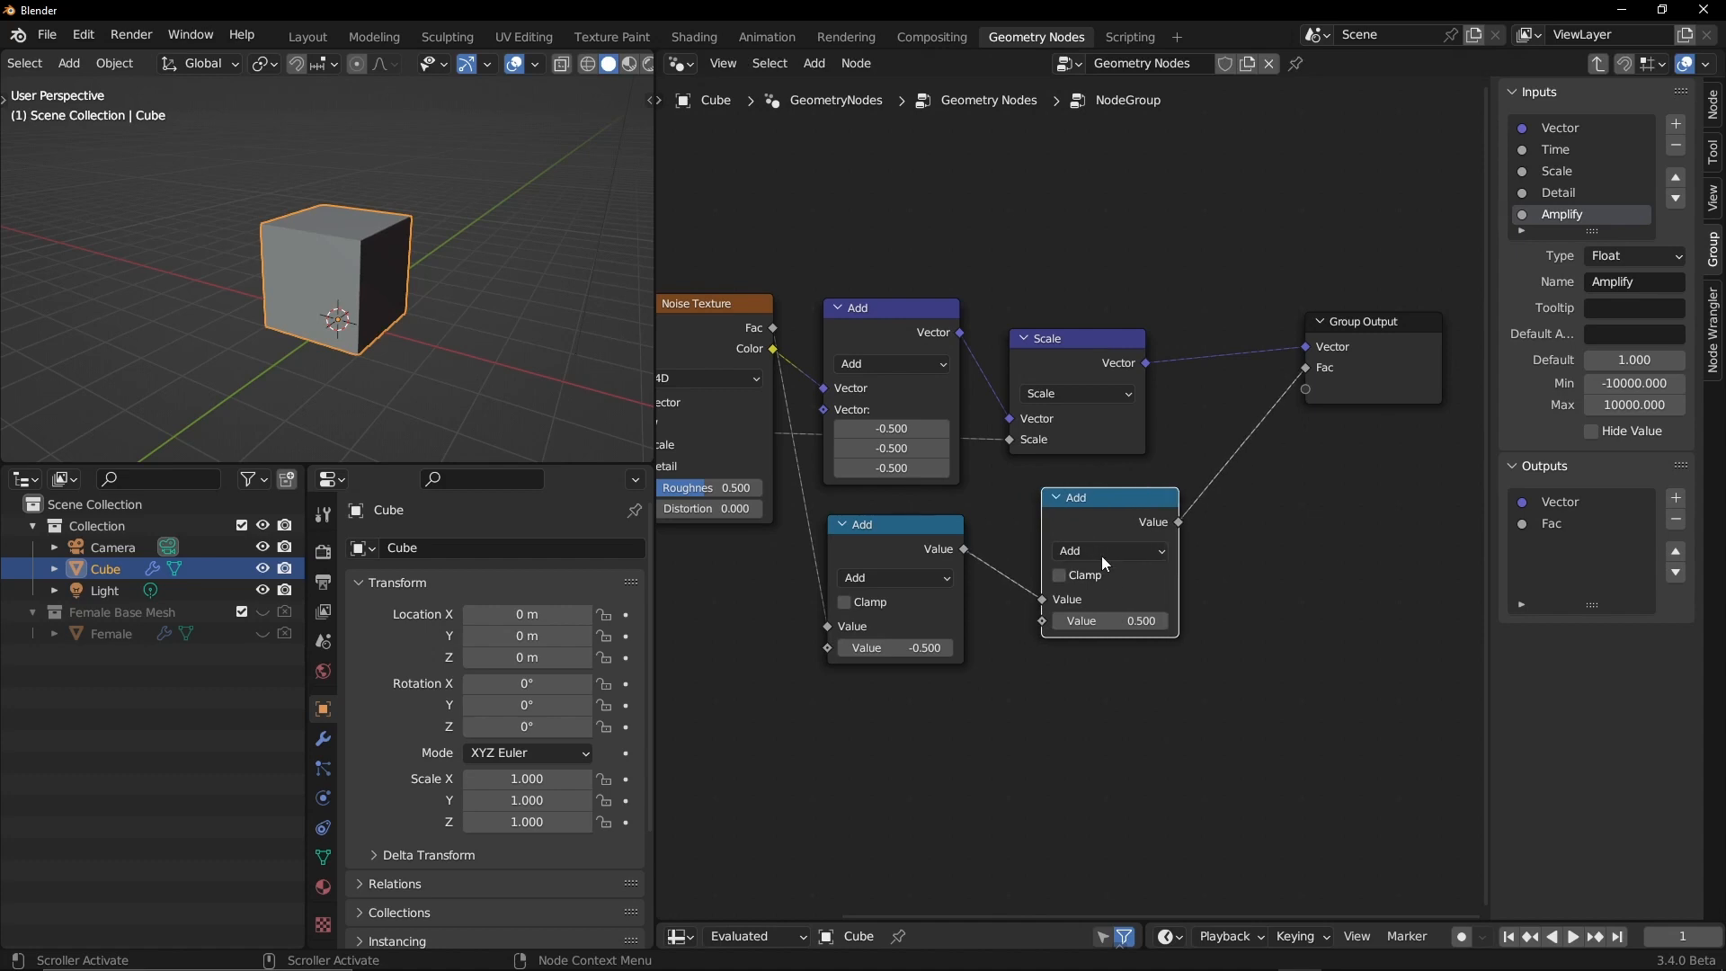
click(1111, 550)
click(493, 647)
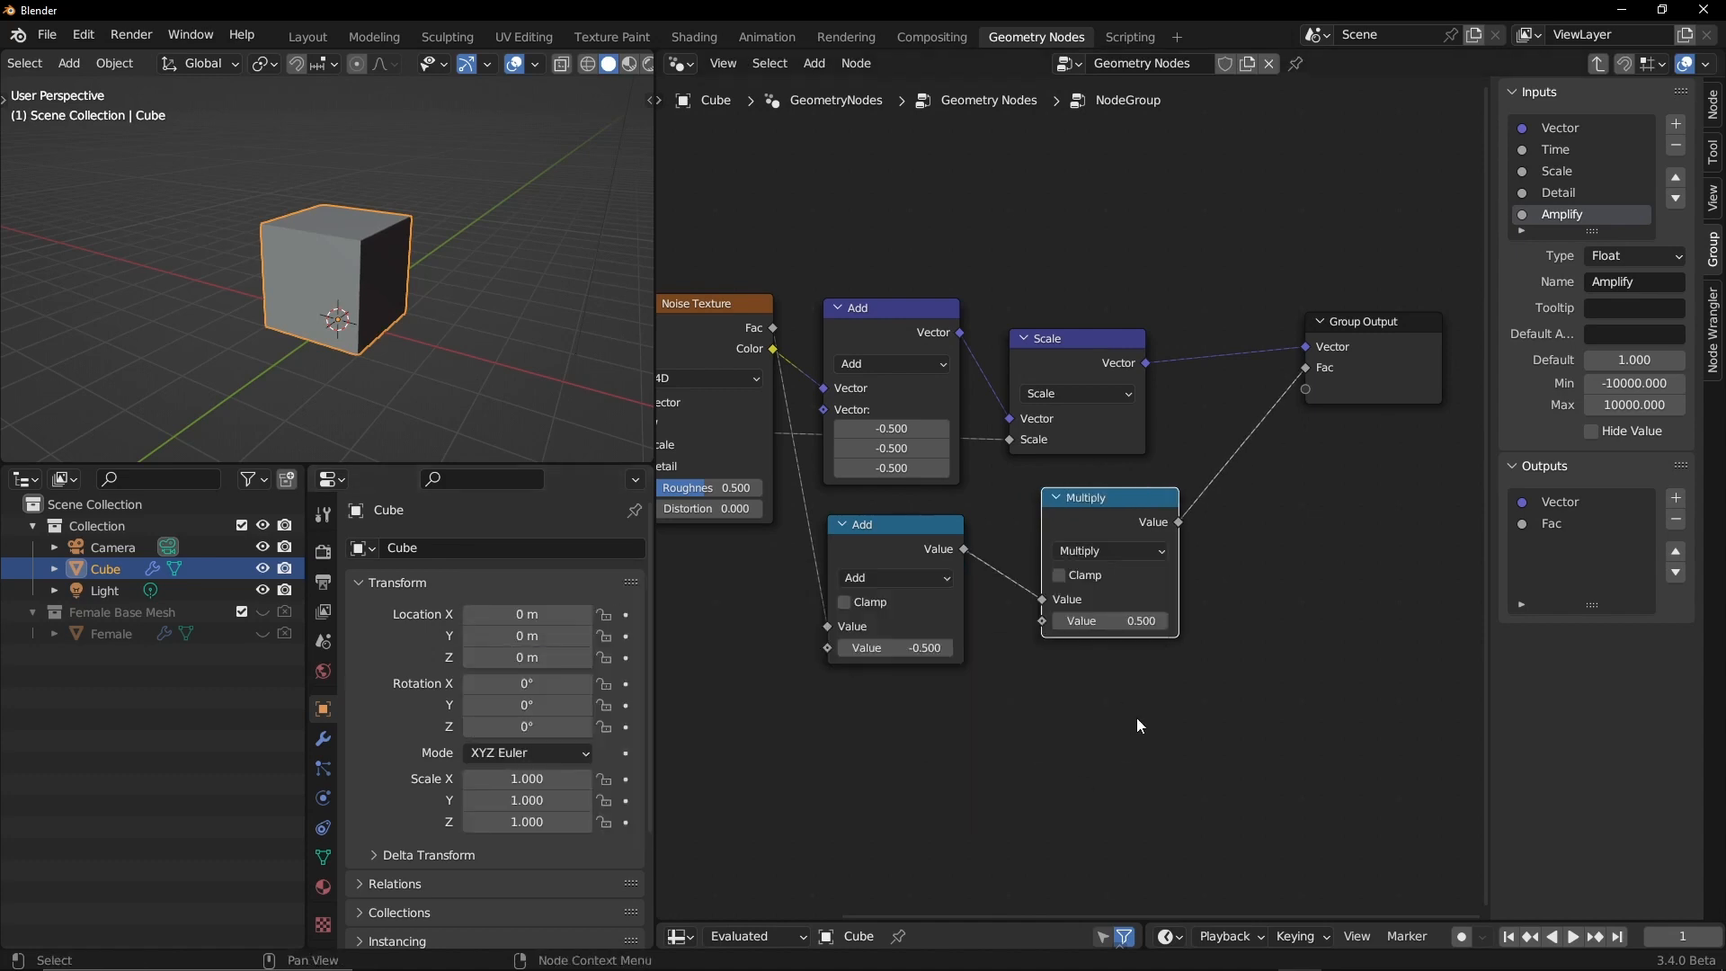
scroll(963, 578, down, 1)
middle_drag(790, 624, 809, 507)
scroll(880, 615, up, 1)
drag(712, 370, 1166, 554)
Step: Tidy the layout by aligning the math nodes and shifting both Add nodes, Scale and Multiply together away from the Noise Texture
scroll(1100, 604, up, 2)
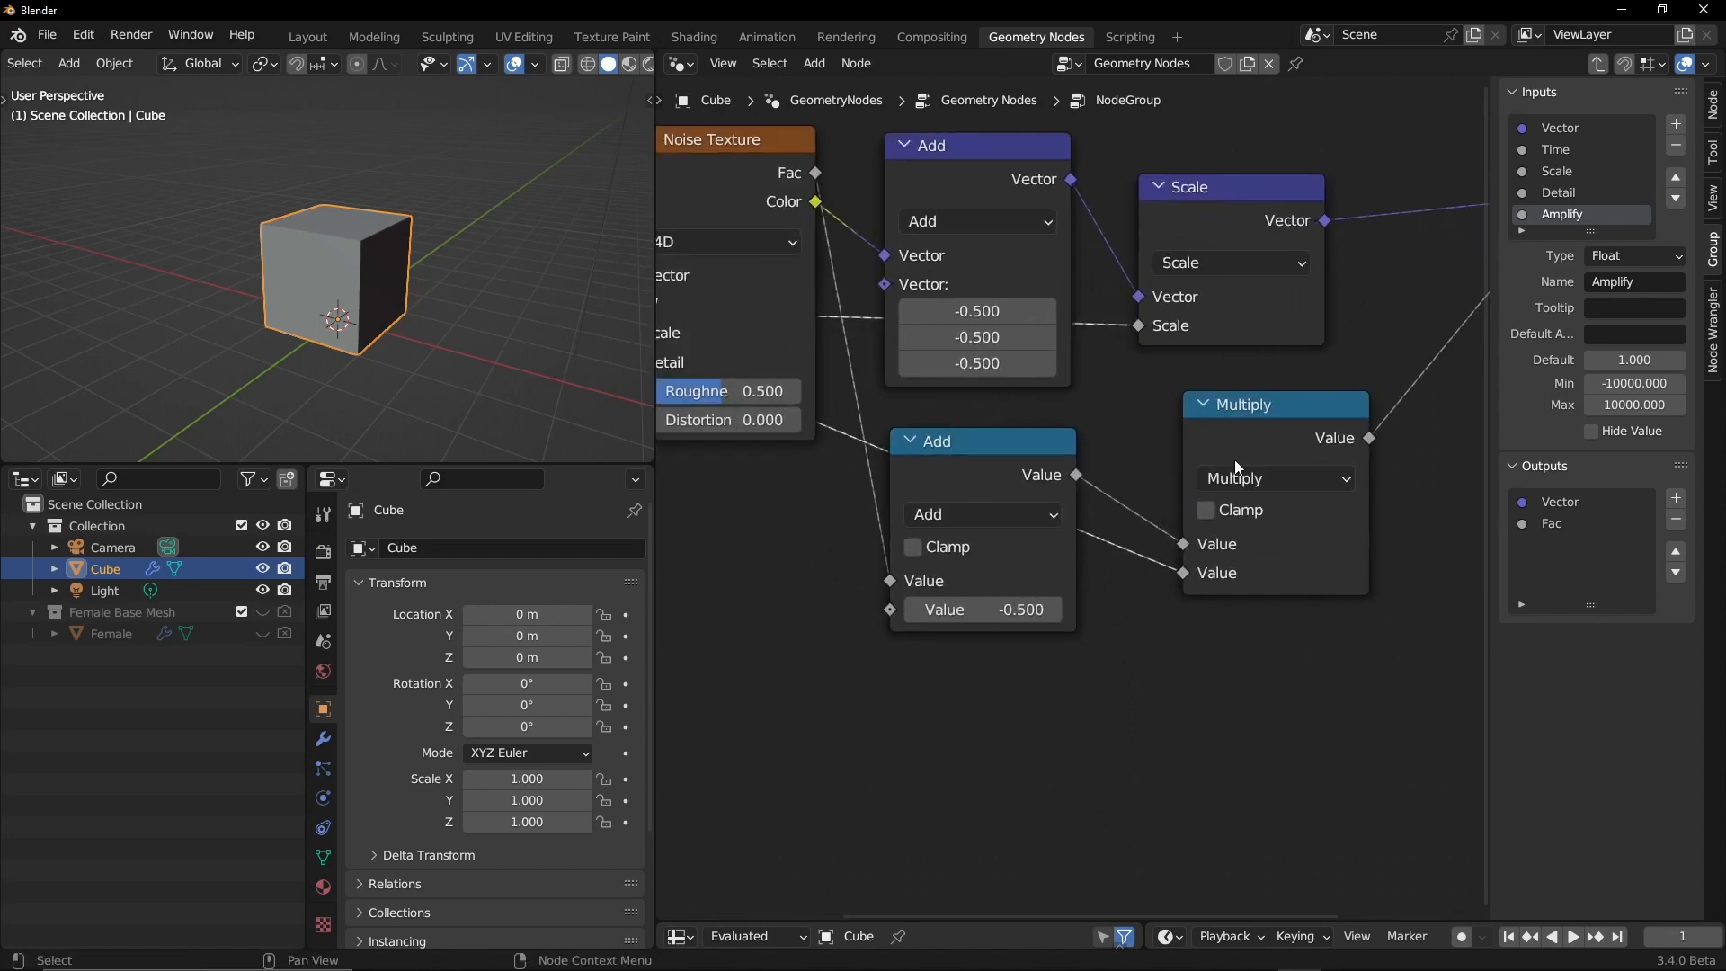
drag(1252, 402, 1230, 396)
drag(1003, 475, 1004, 461)
scroll(1034, 477, down, 2)
middle_drag(1034, 478, 1034, 594)
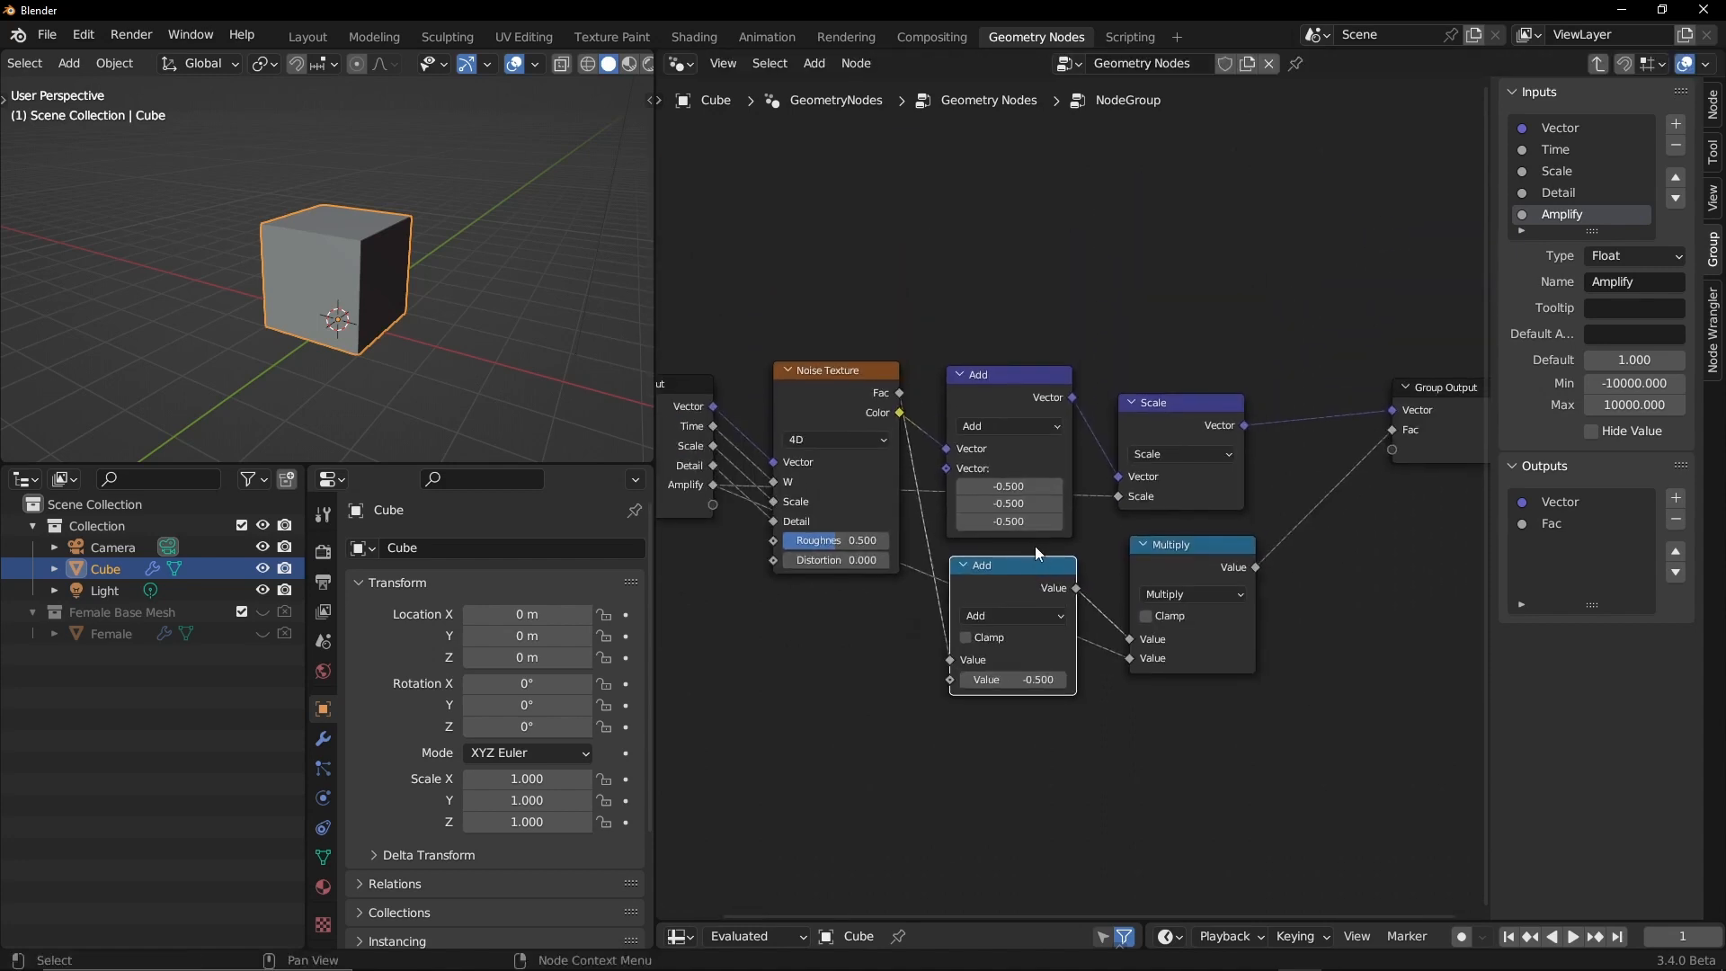
drag(969, 297, 1212, 681)
drag(1002, 401, 1019, 340)
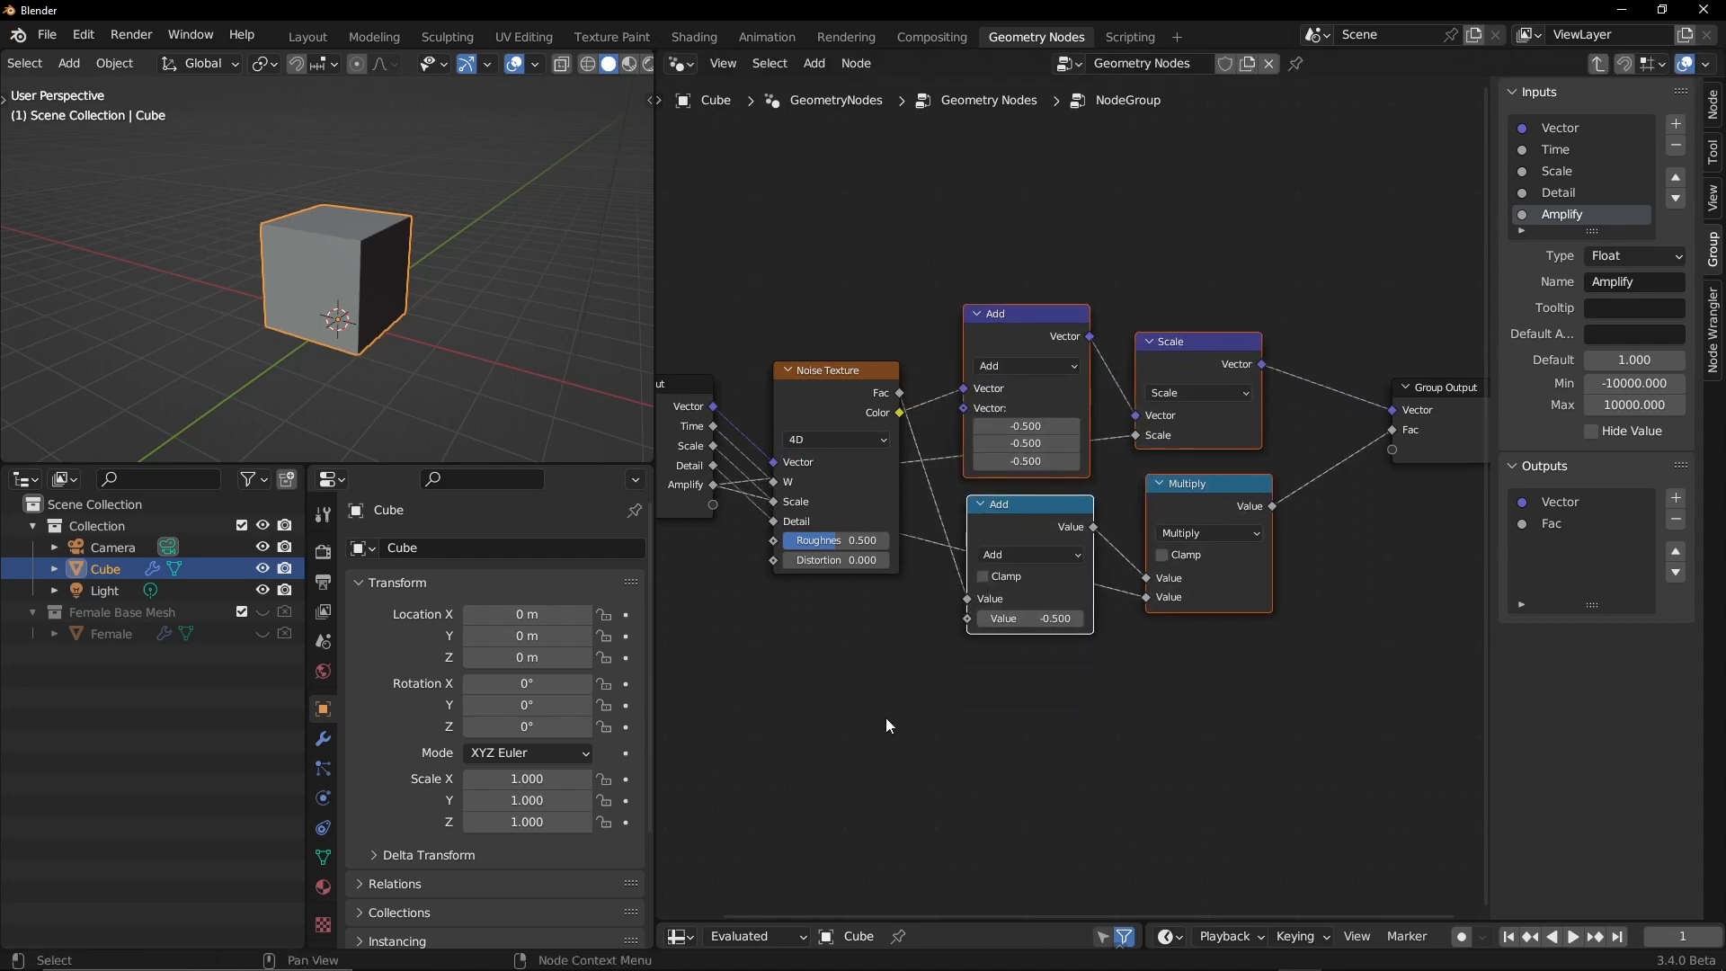
click(887, 718)
scroll(857, 650, down, 1)
middle_drag(858, 650, 917, 613)
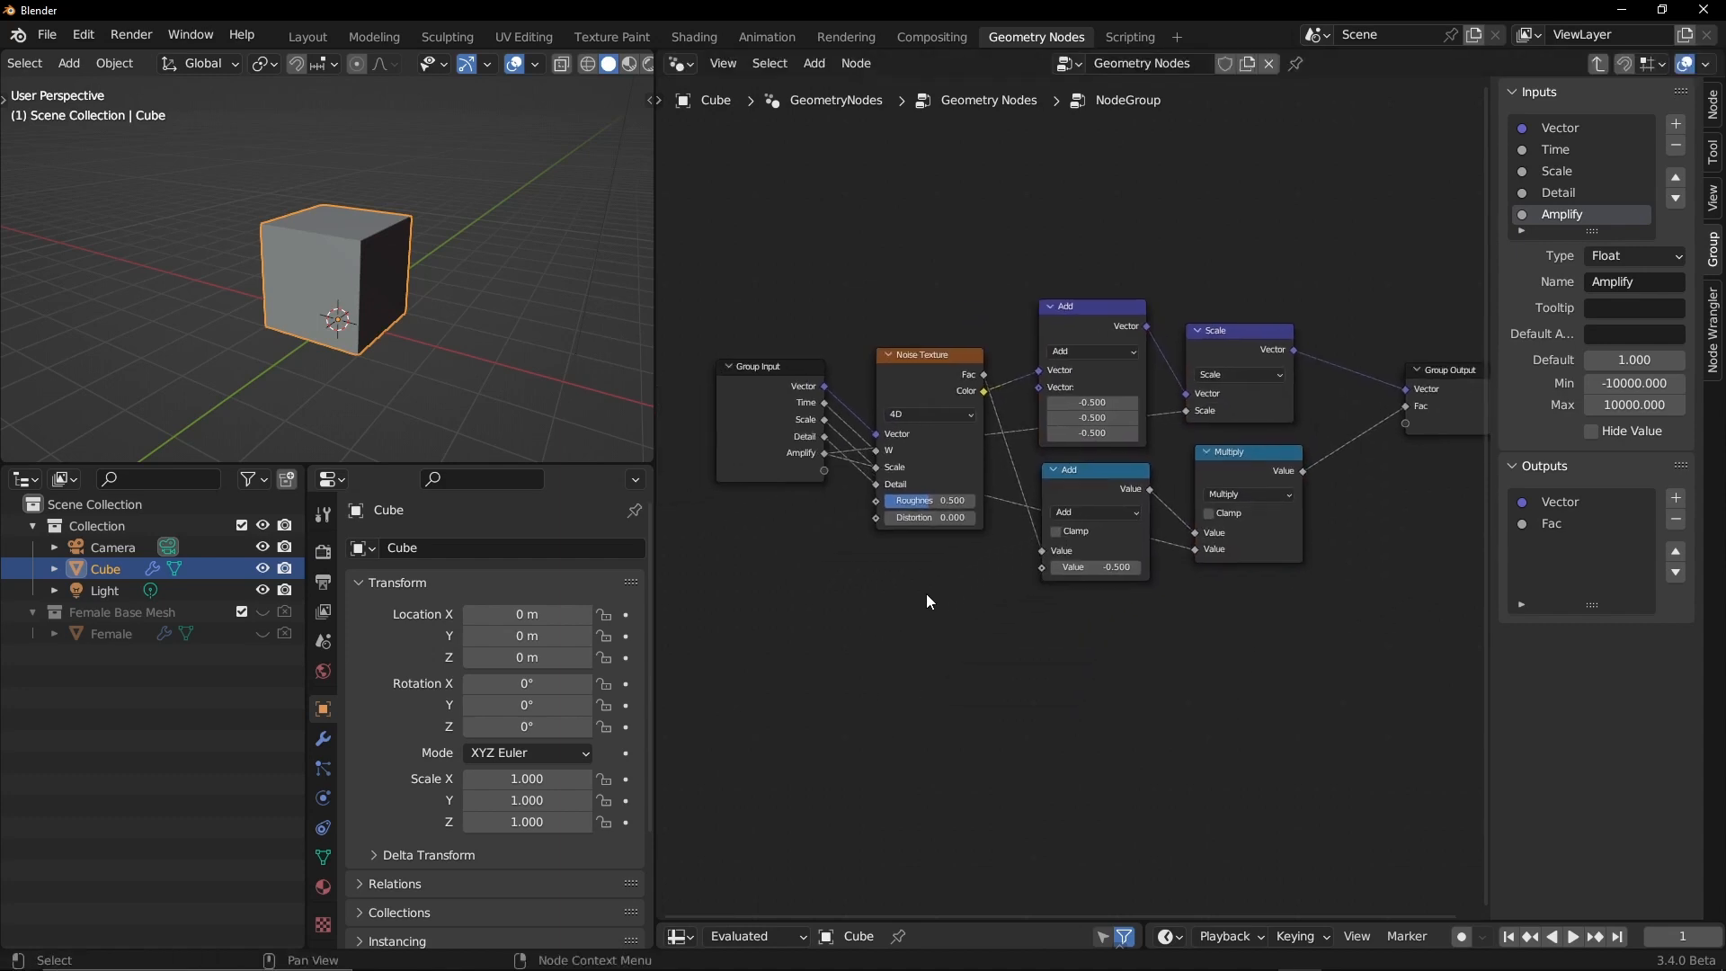
Step: Return to the main node tree and reposition the node group below the Geometry link
key(Tab)
scroll(926, 594, up, 4)
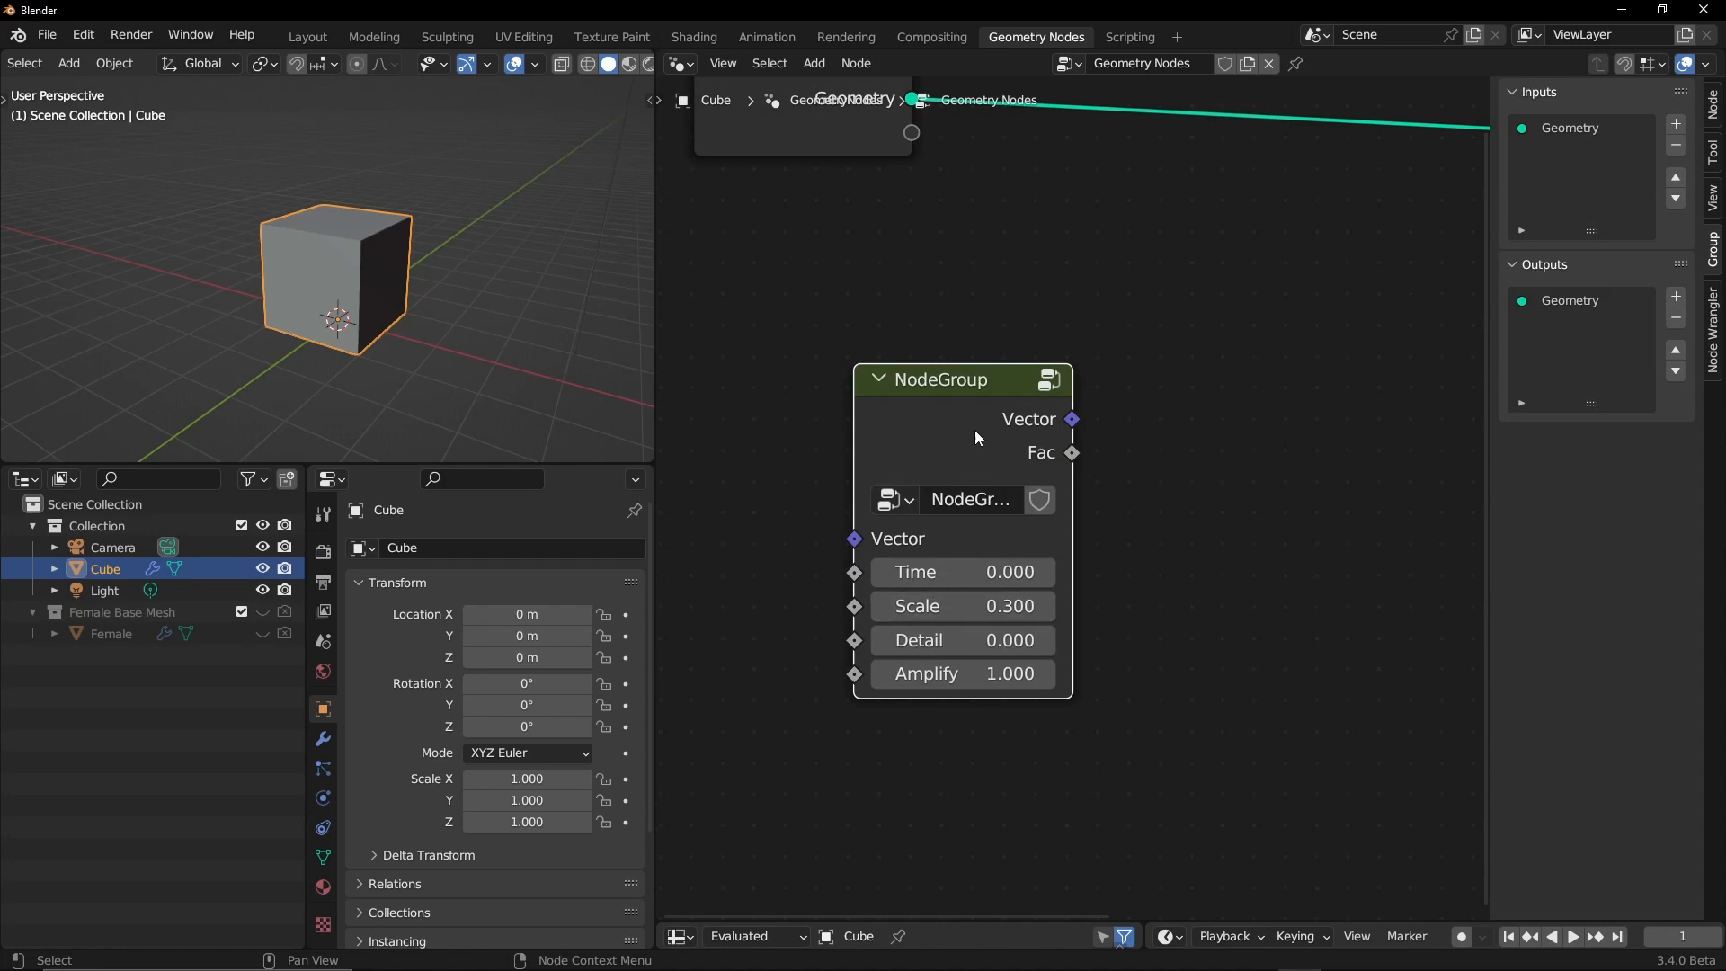
drag(976, 438, 1079, 335)
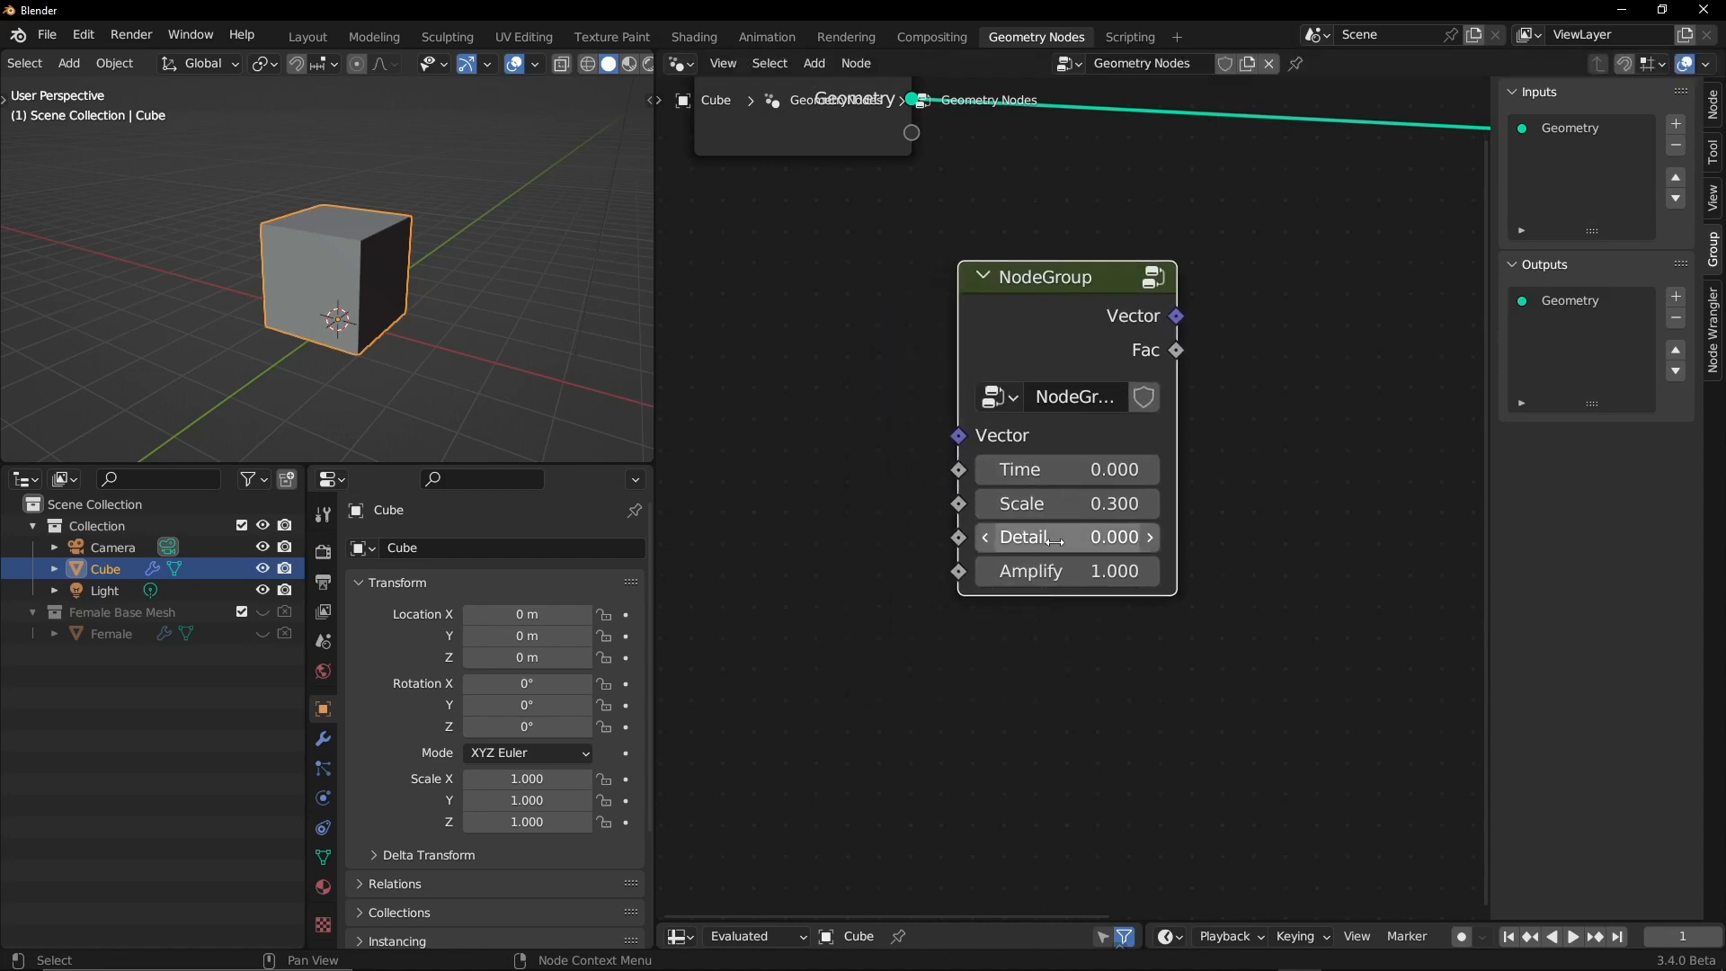
key(Tab)
key(Tab)
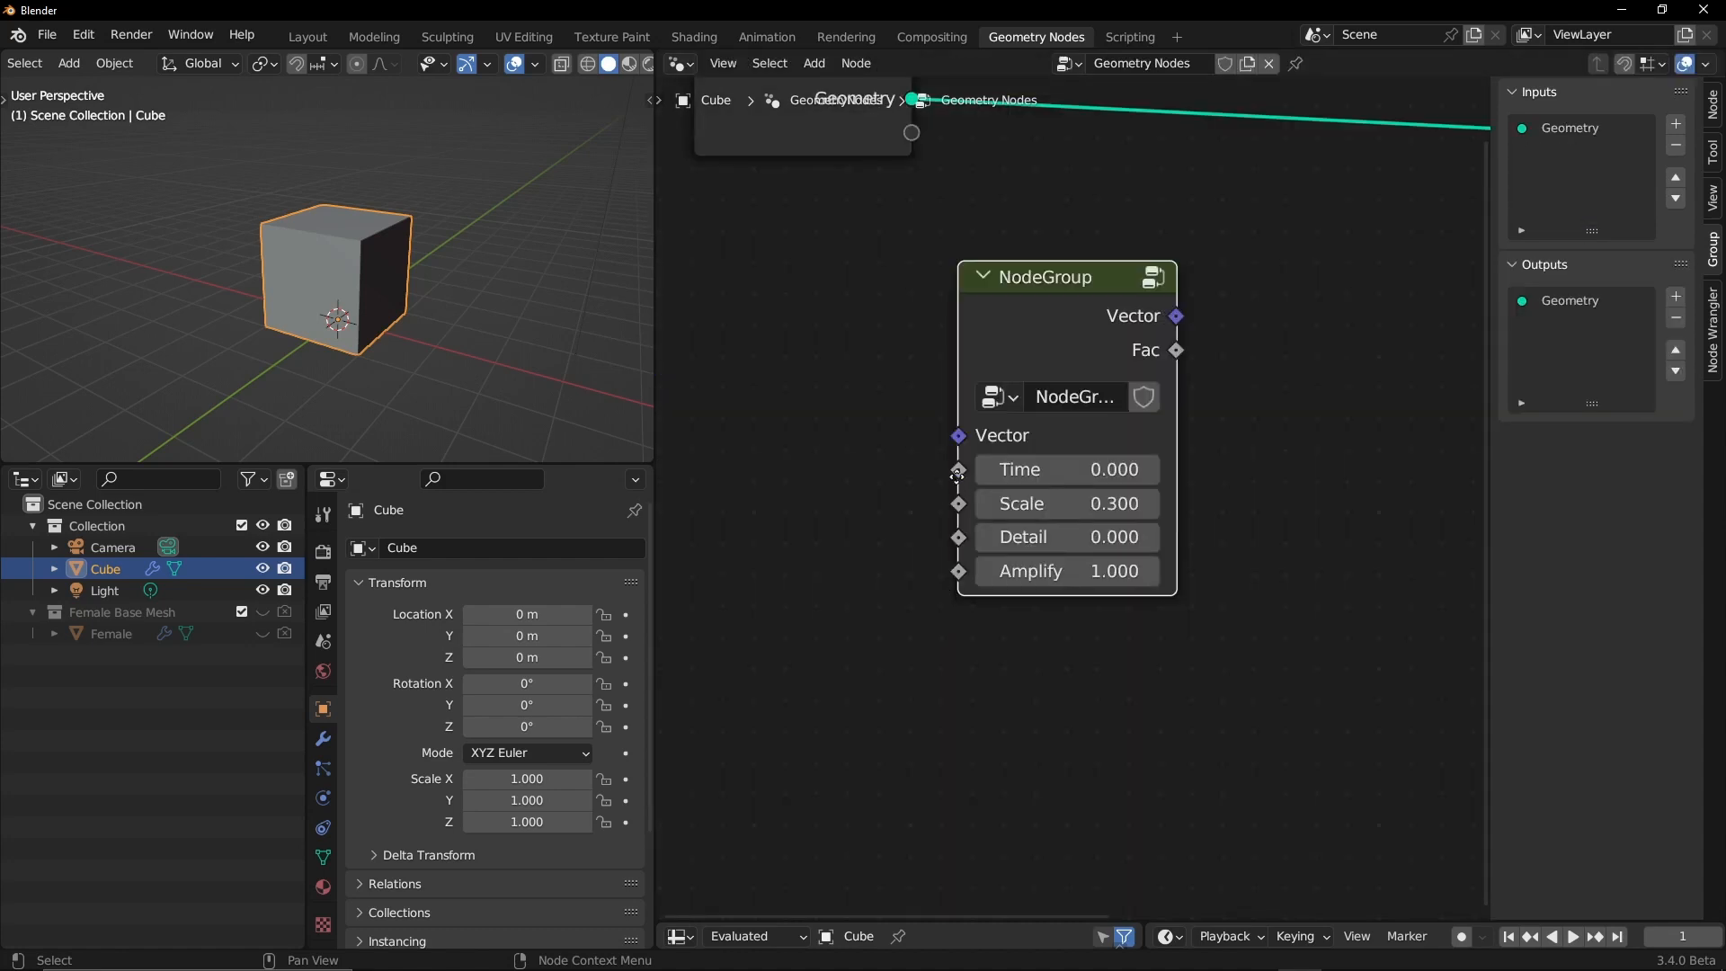
middle_drag(957, 474, 900, 572)
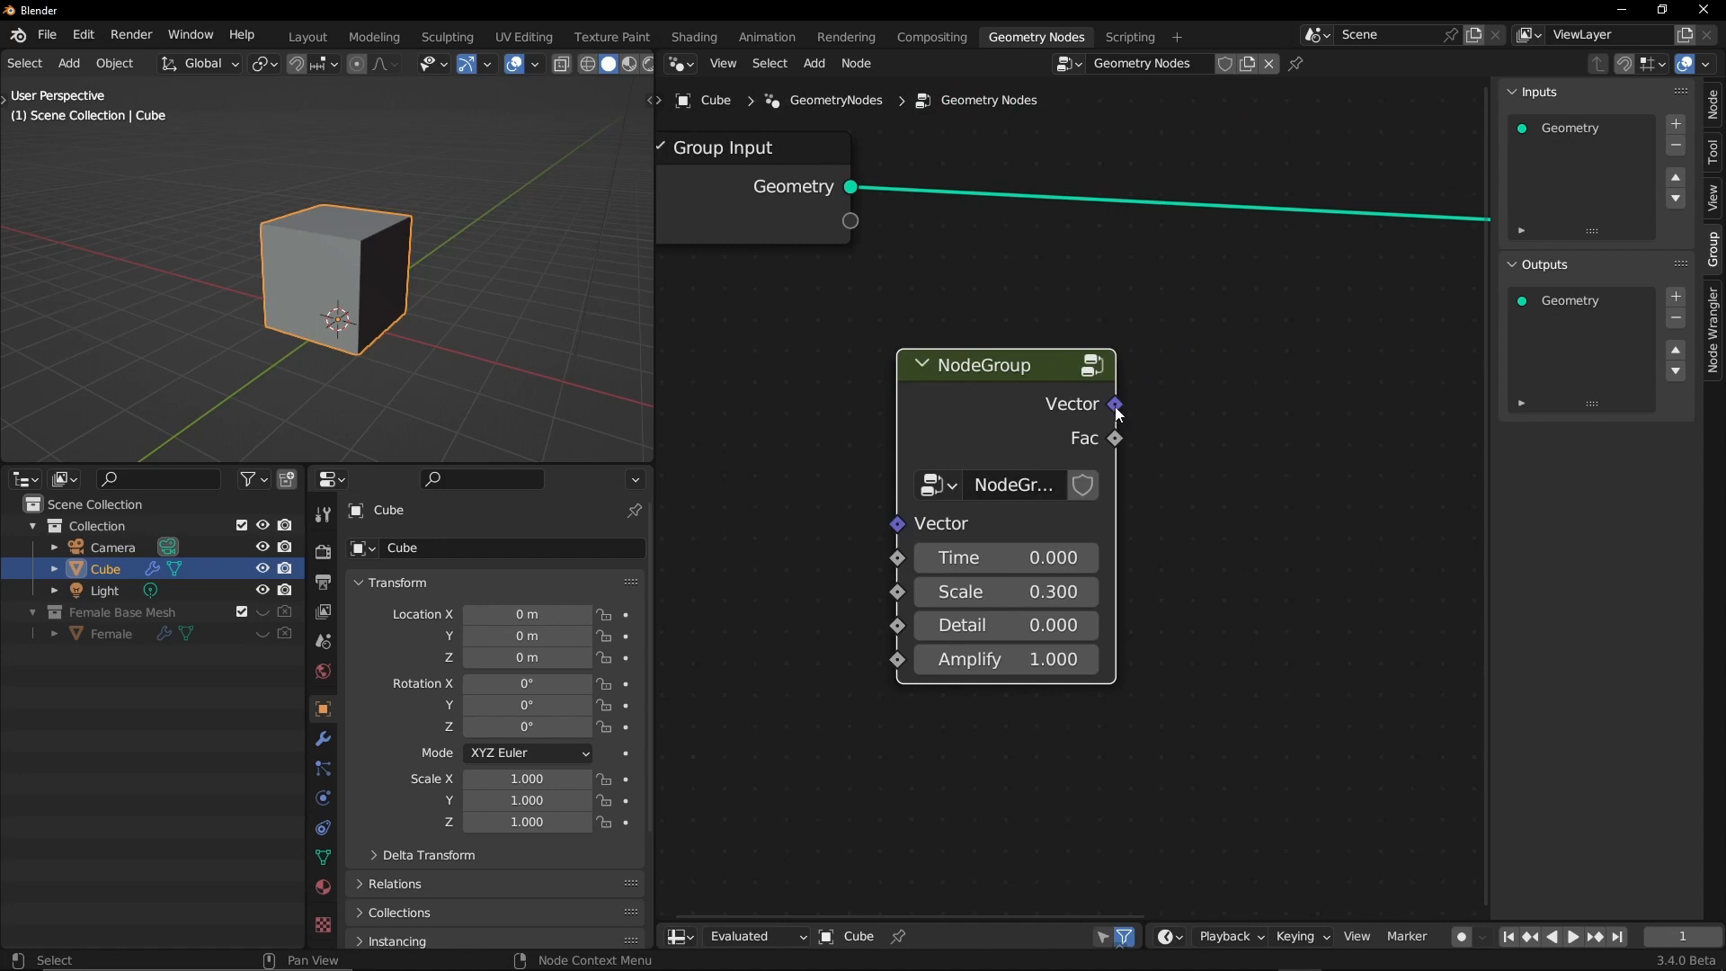
Step: Reopen the node group for editing and select its Vector input to show that input's settings
mouse_move(1119, 412)
key(Tab)
scroll(845, 566, down, 2)
middle_drag(844, 561, 911, 601)
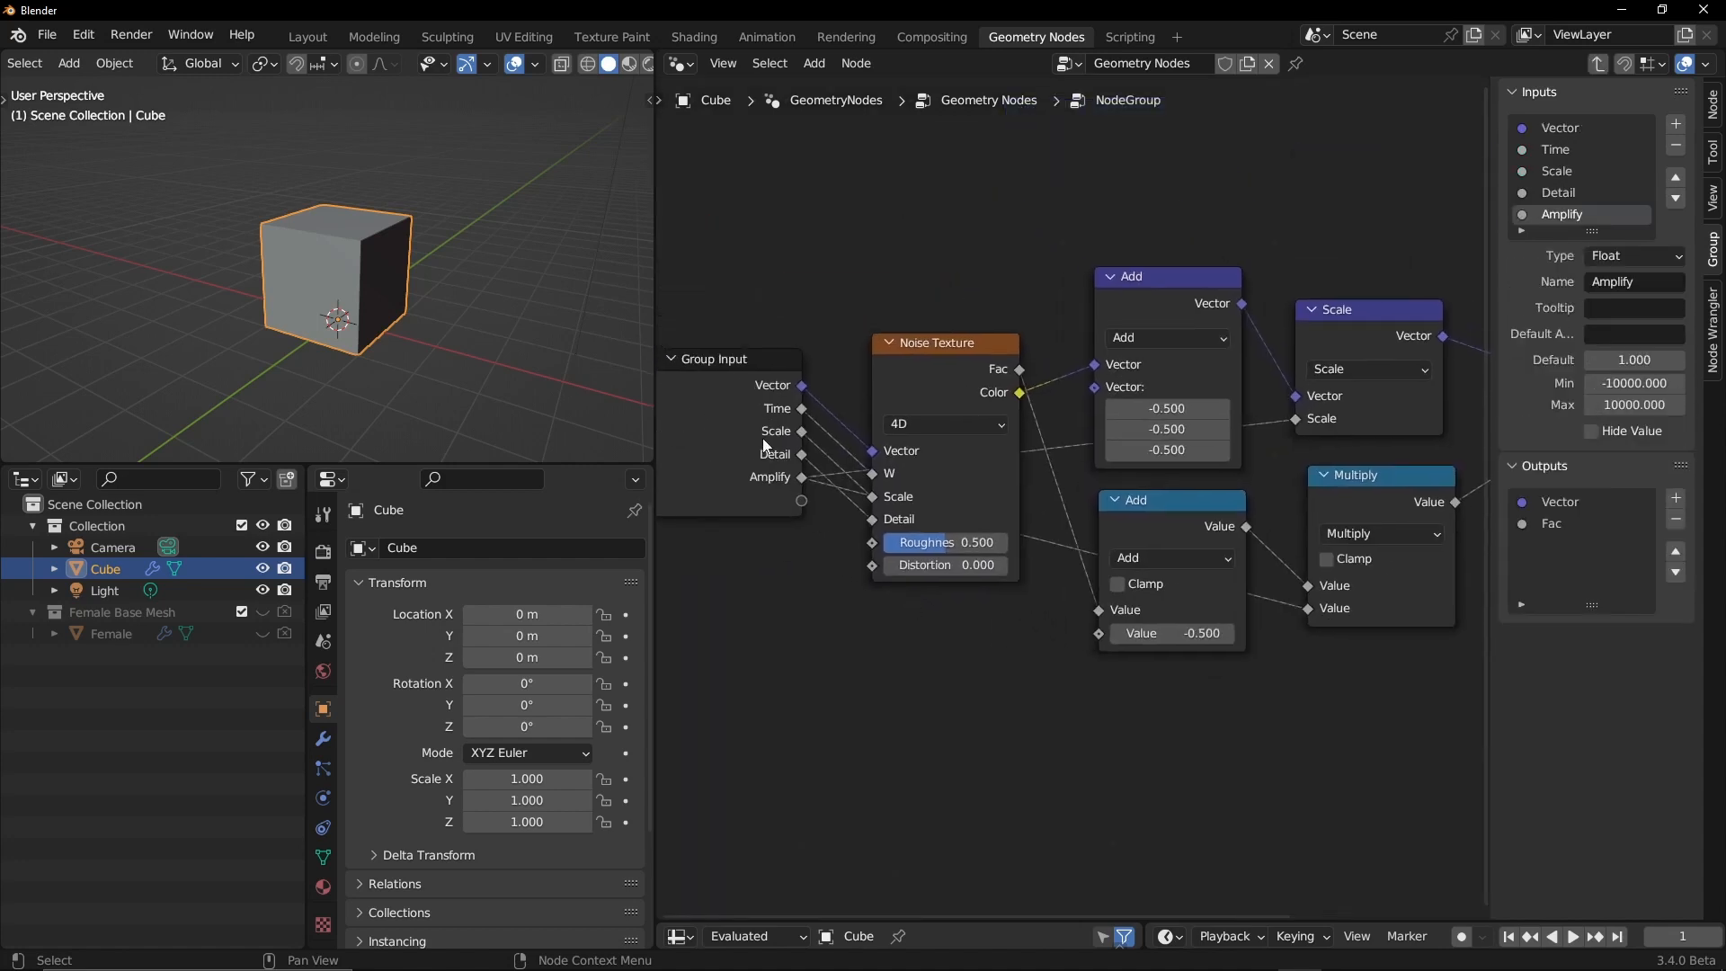
click(740, 362)
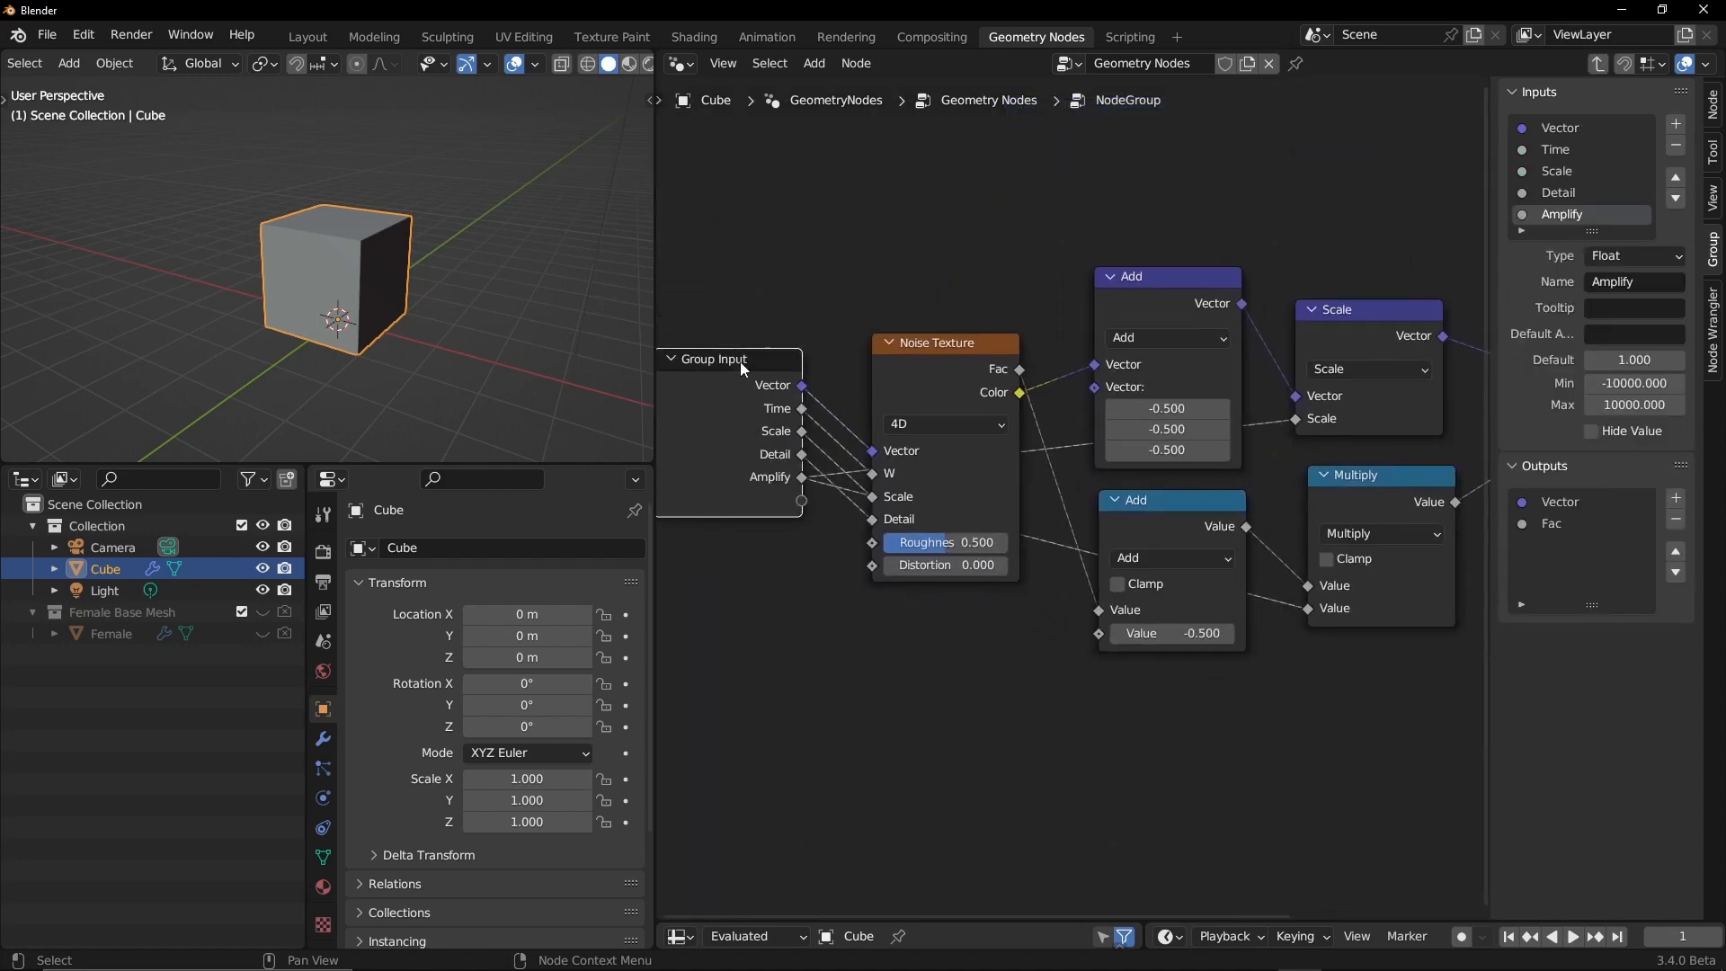
click(1570, 133)
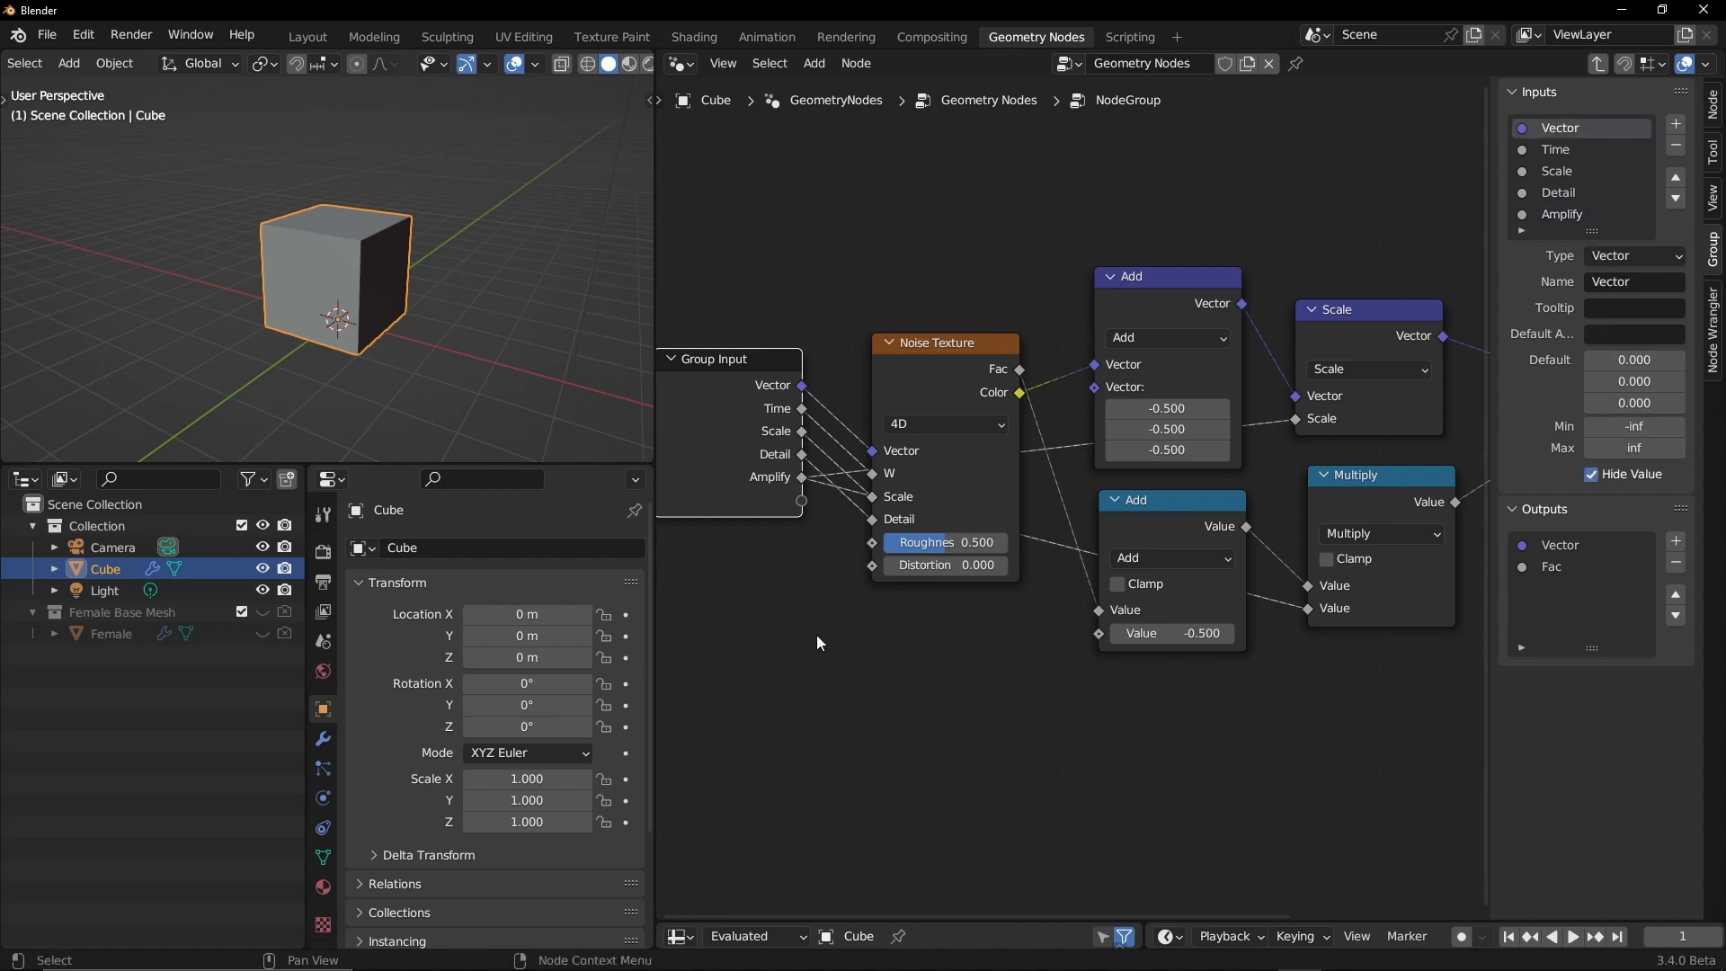
Step: Move the Group Input node farther away from the Noise Texture to make room between them
click(1079, 240)
scroll(1075, 257, down, 2)
scroll(979, 311, up, 1)
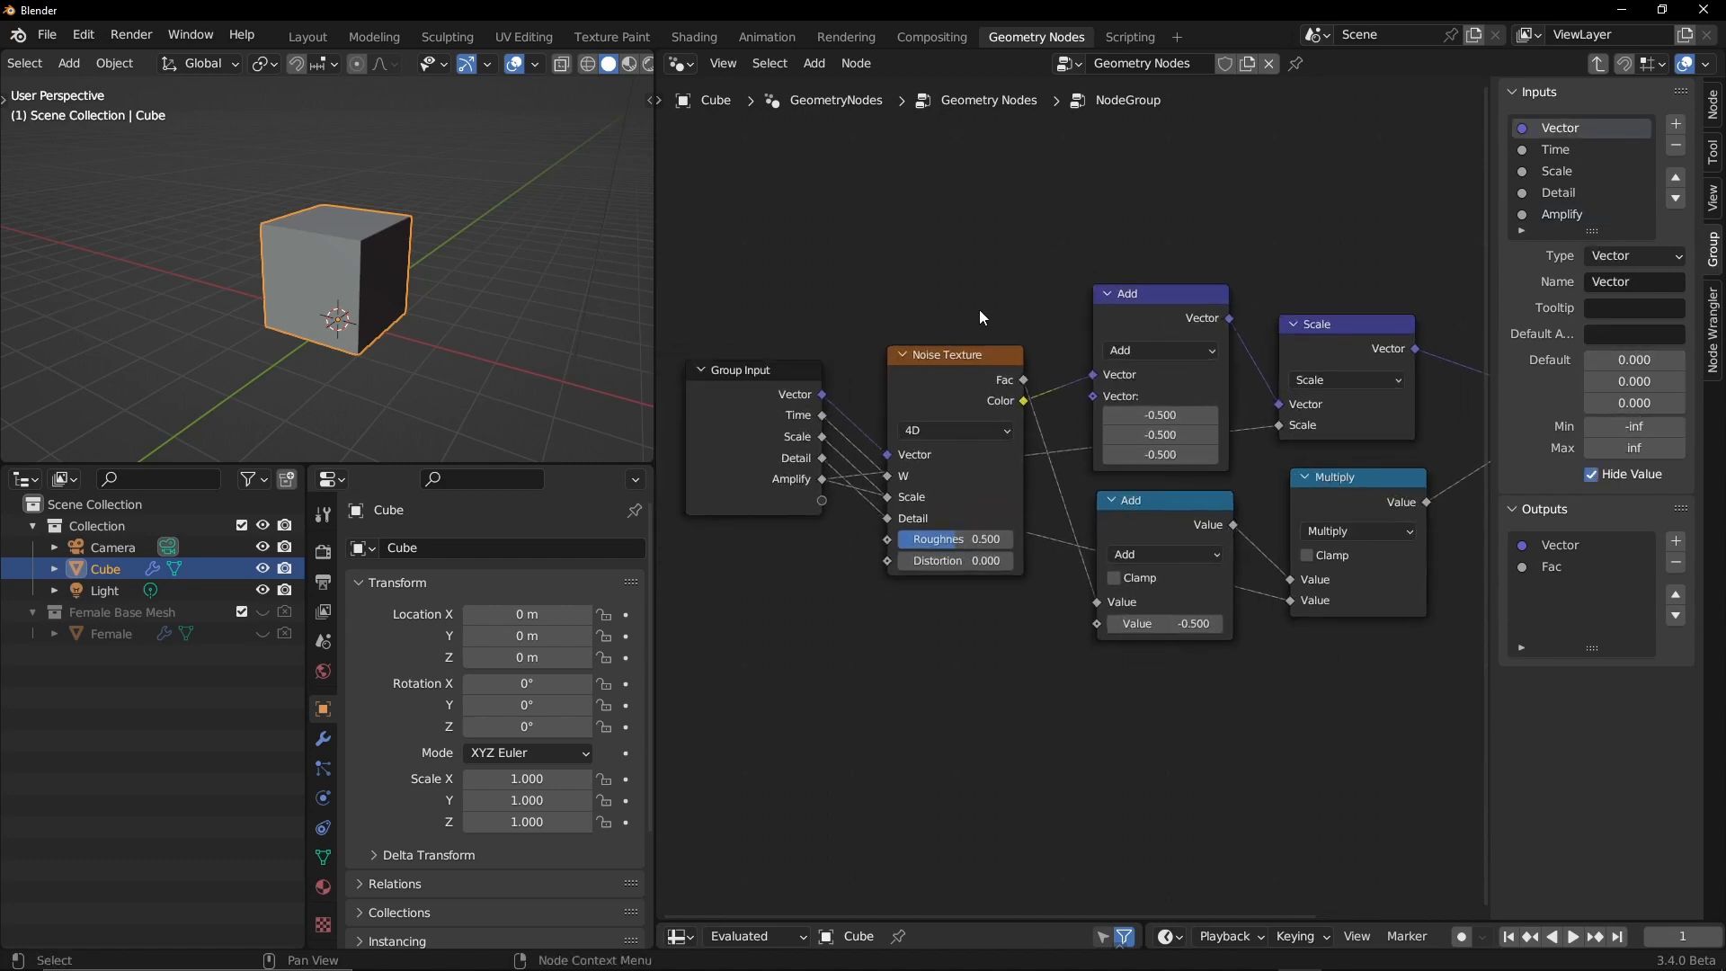
middle_drag(930, 275, 1054, 240)
scroll(1054, 239, up, 1)
drag(880, 393, 796, 404)
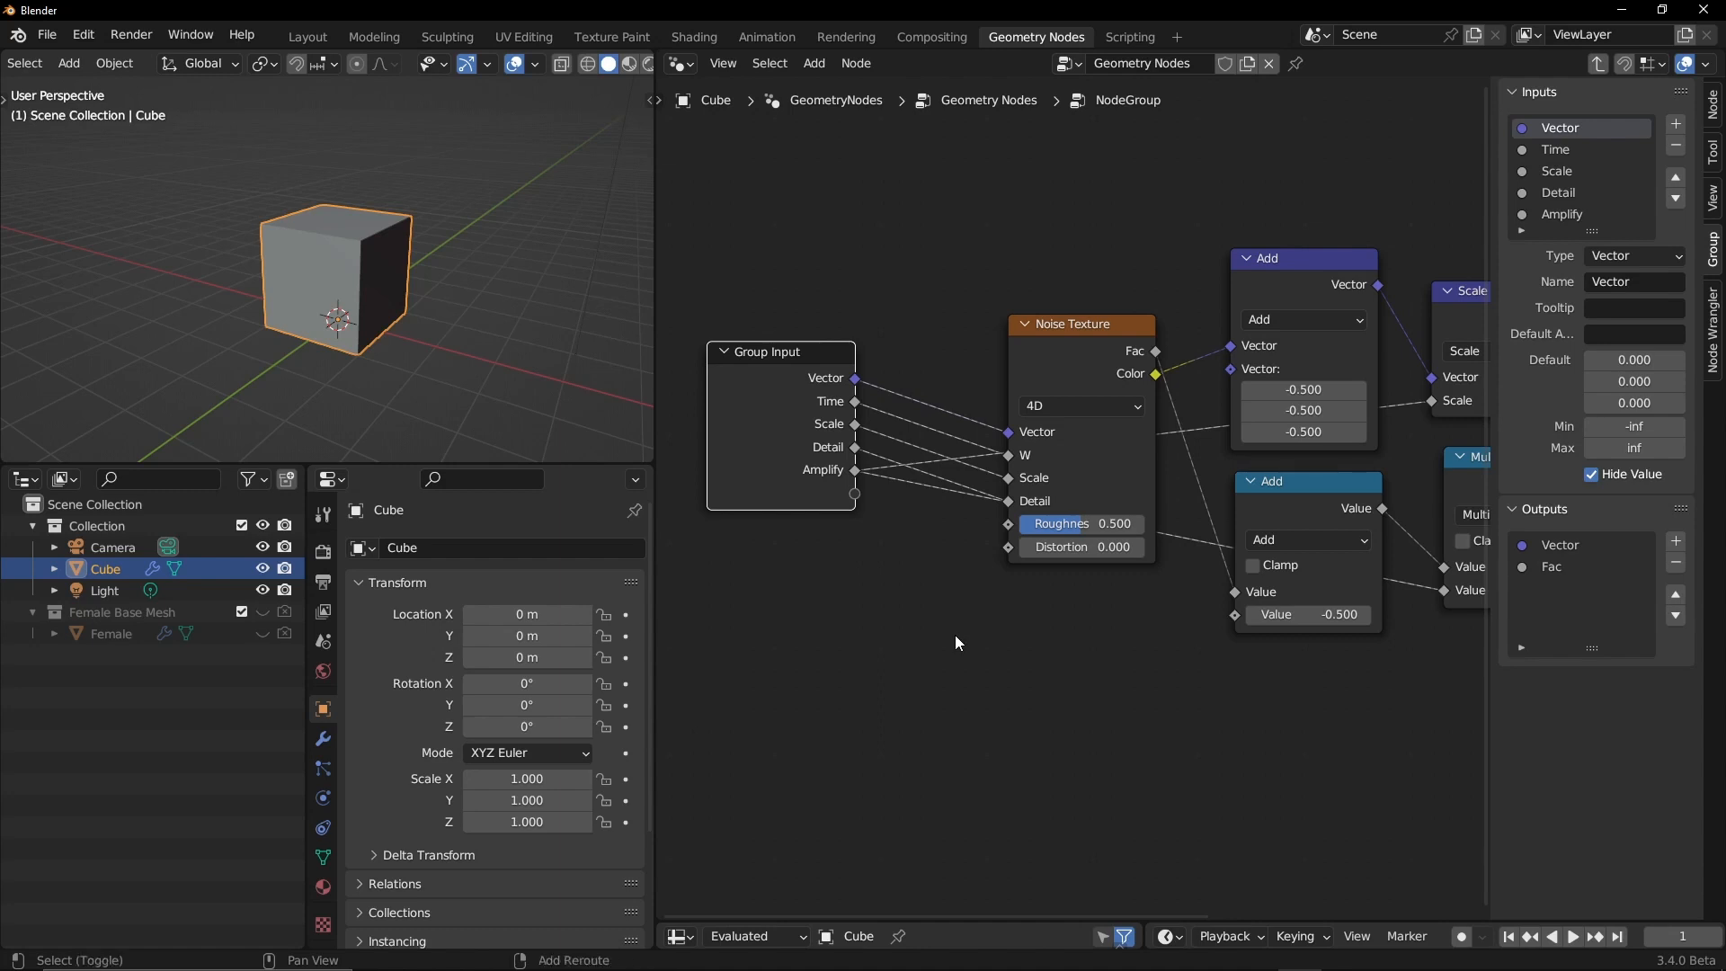
Step: Add a Random Value node below the Group Input and Noise Texture nodes
key(shift+a)
text(ra)
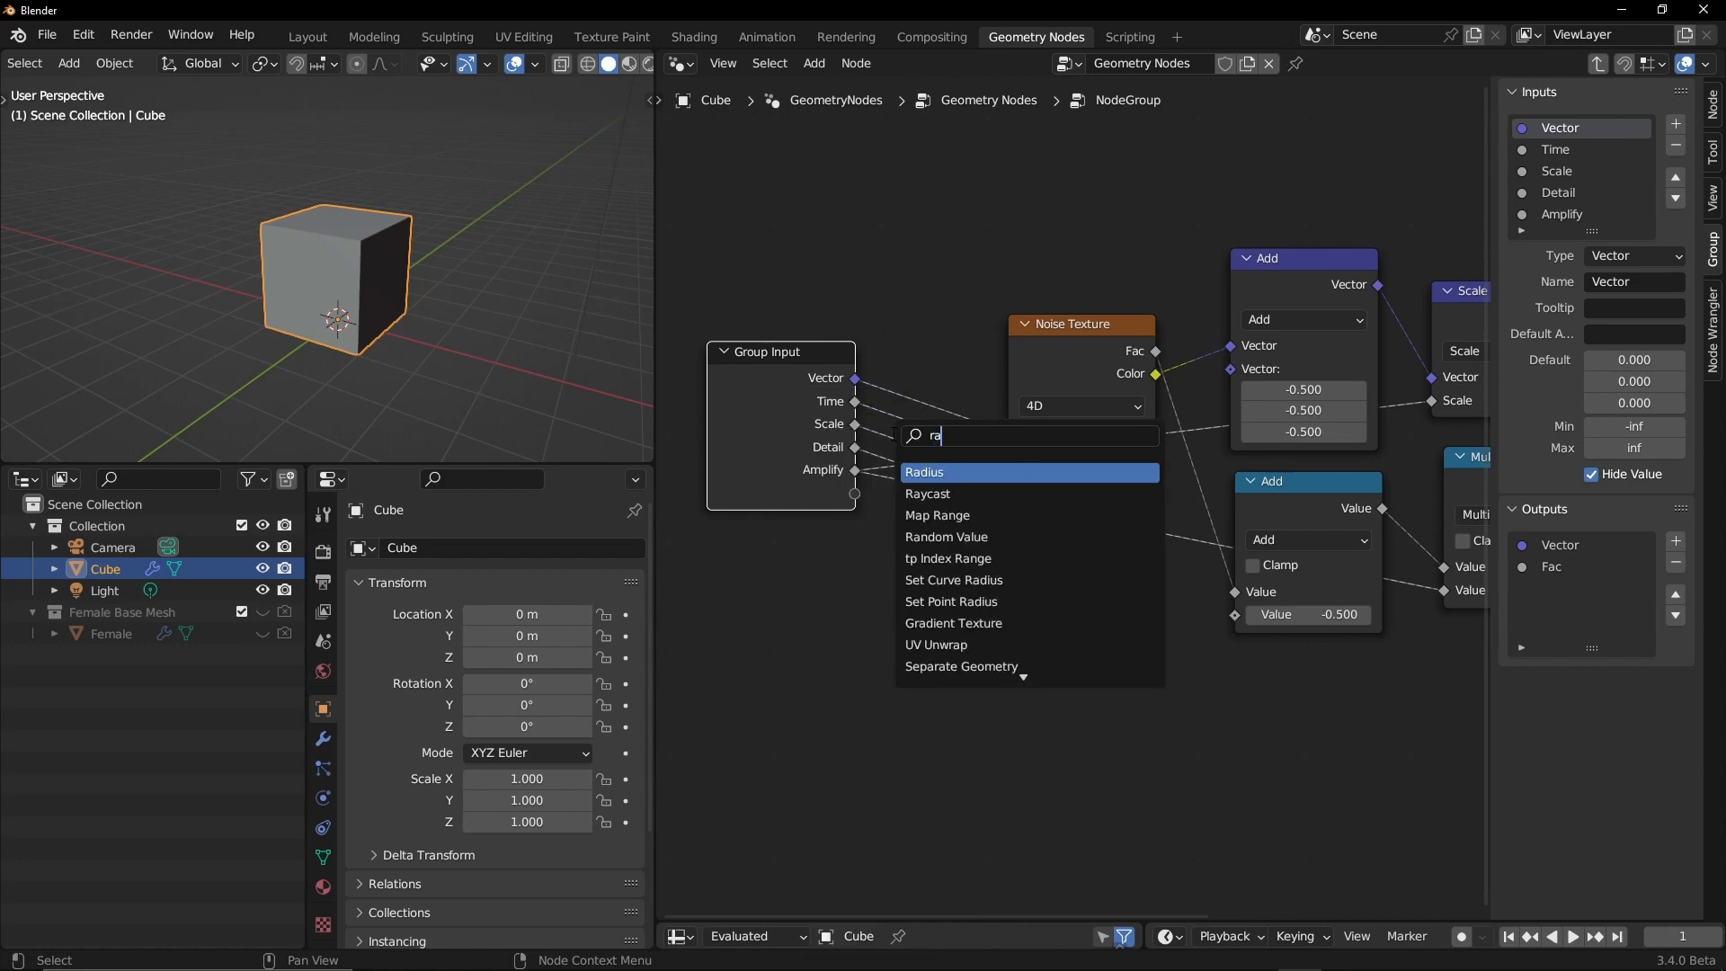
text(ndom)
key(Return)
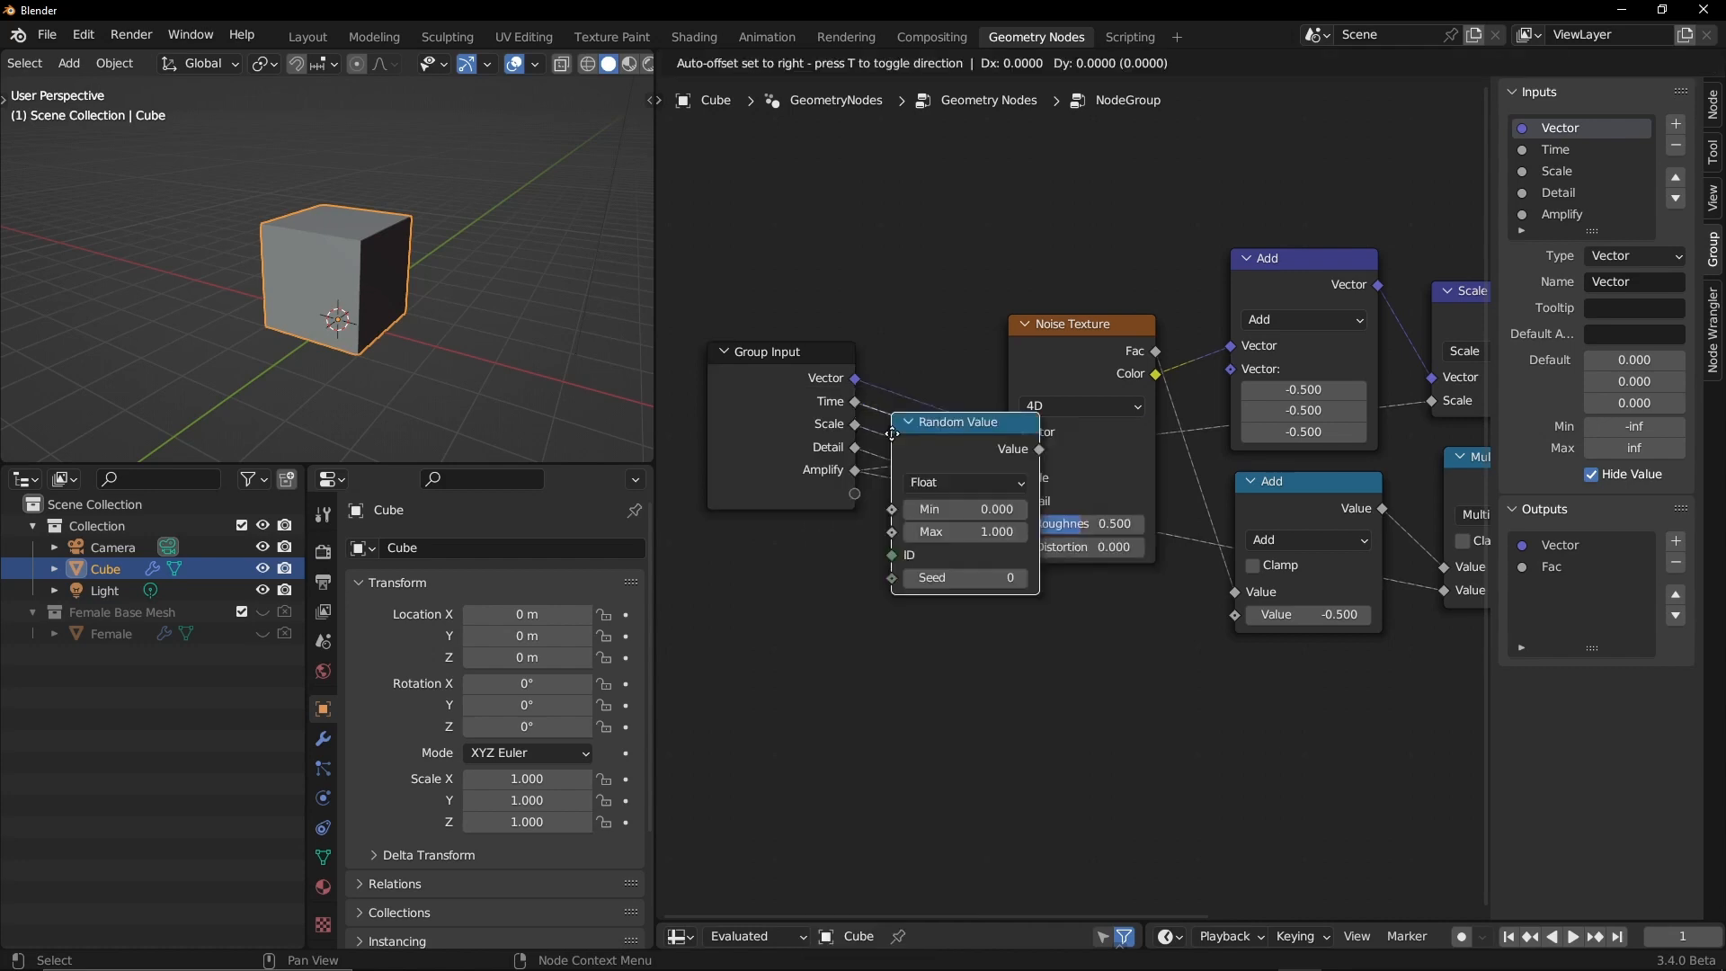
click(854, 608)
Step: Set the Random Value node's Min to -10000000 and Max to 10000000, and place it below the Group Input
click(921, 683)
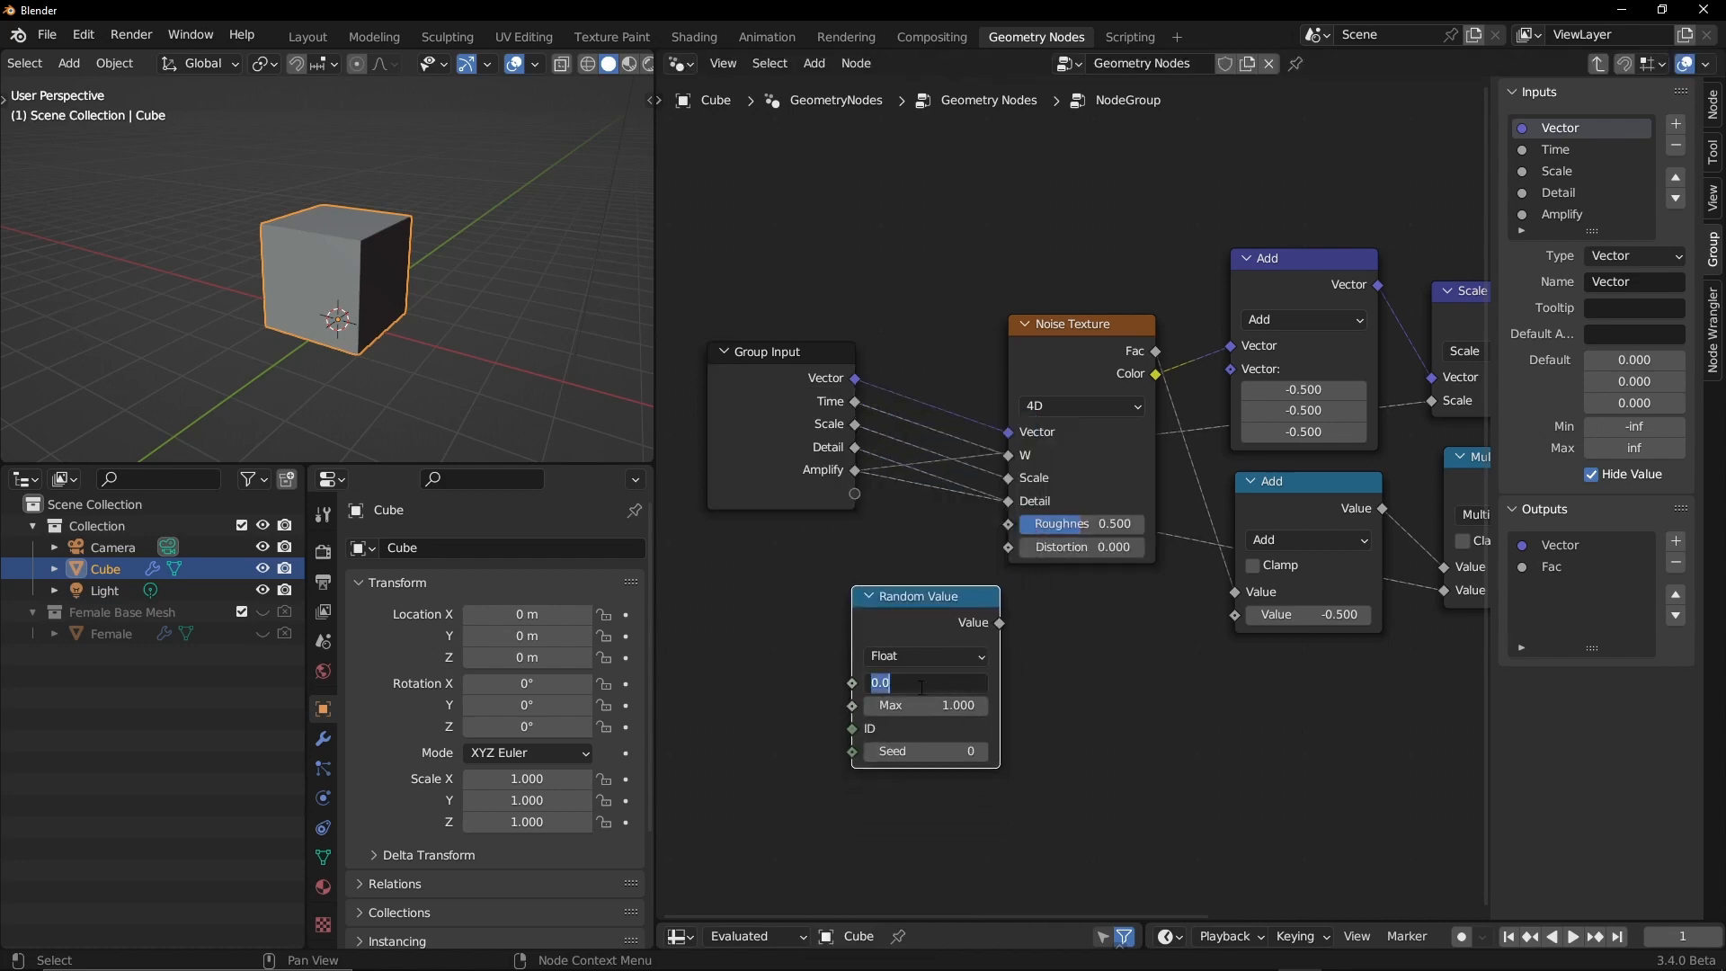
key(BackSpace)
key(Return)
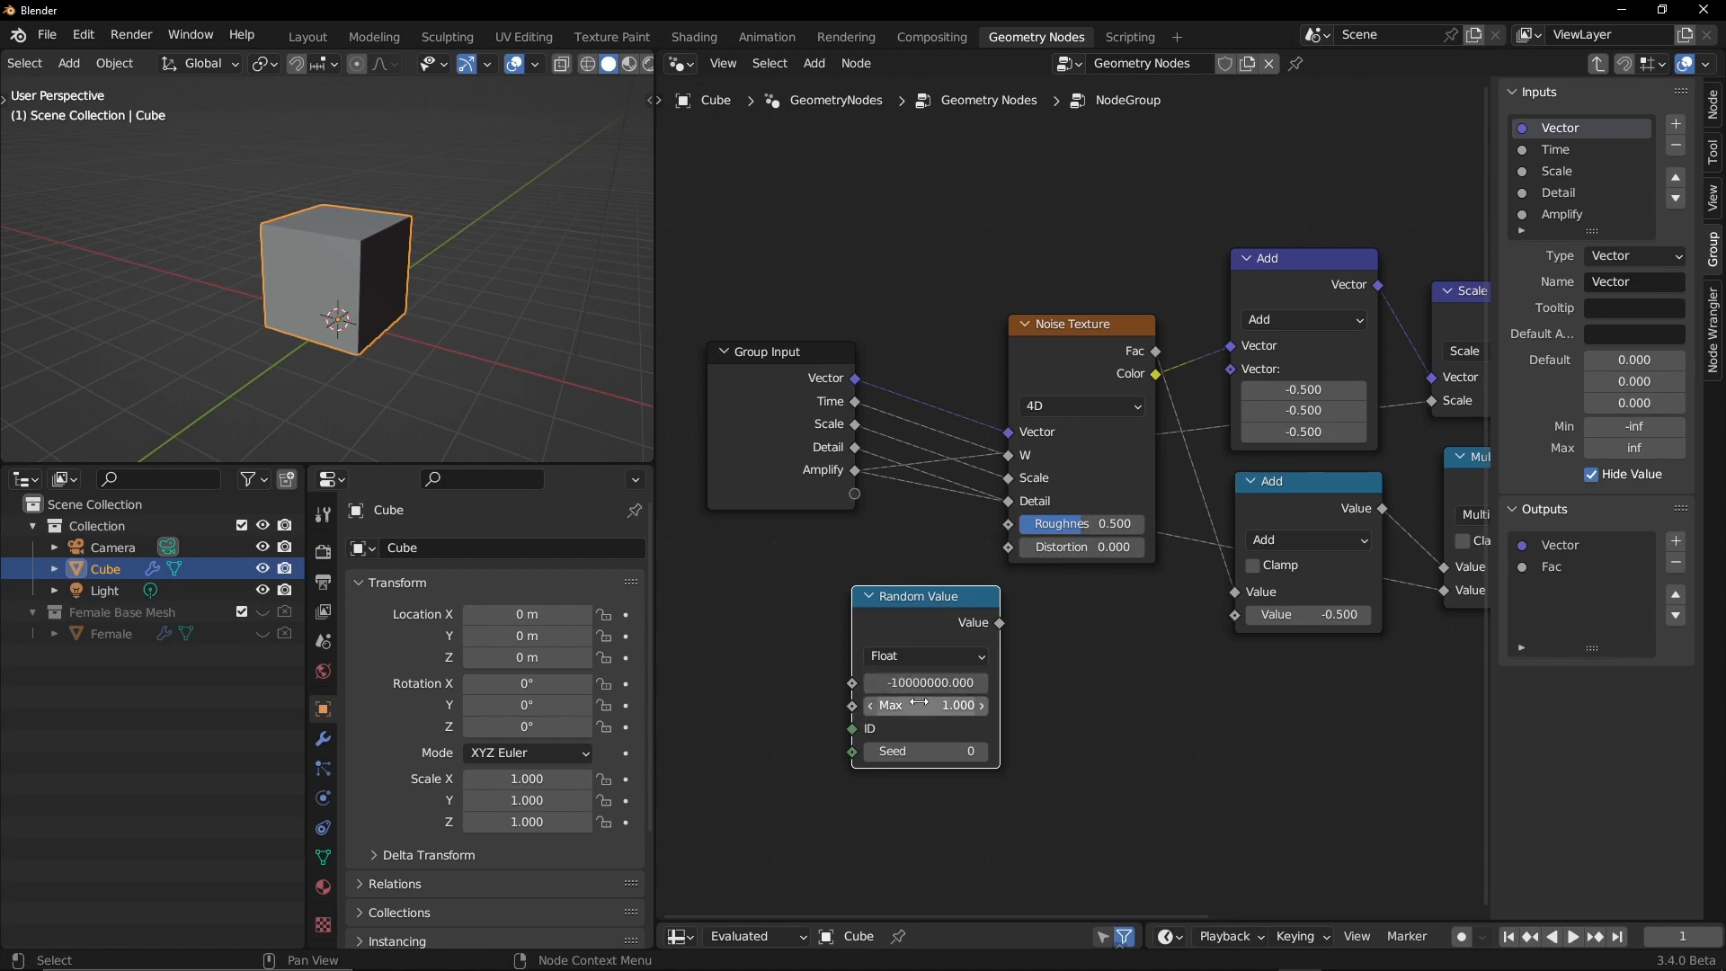
click(921, 704)
text(10)
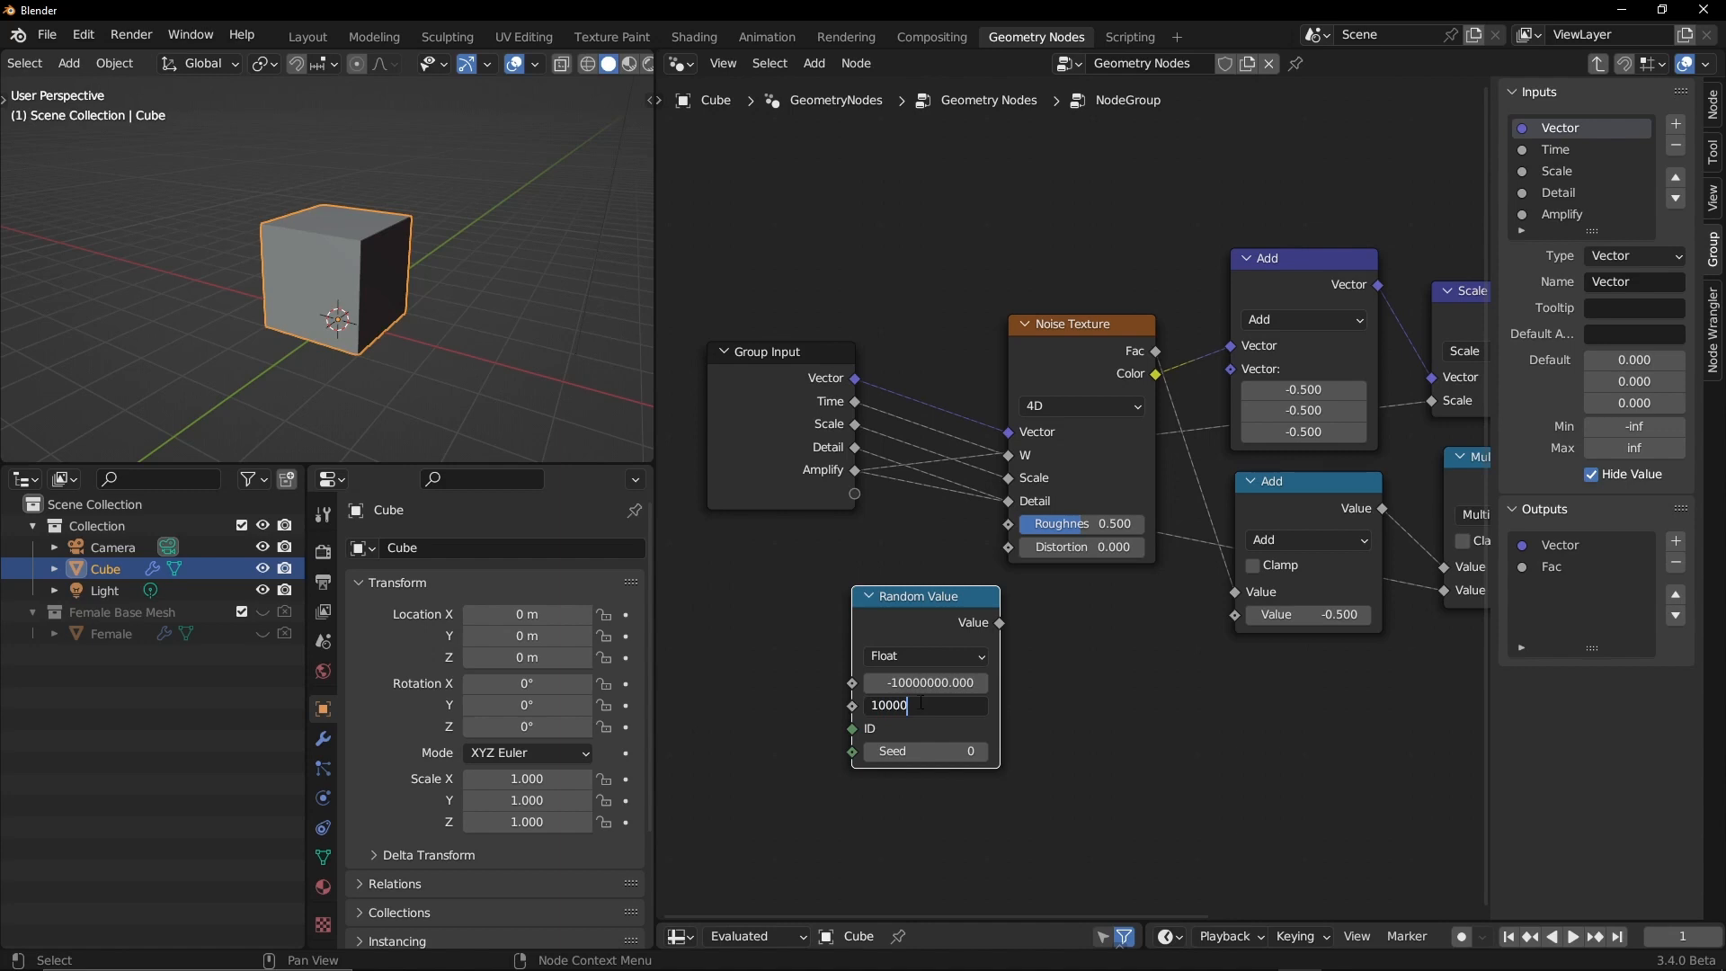
key(Return)
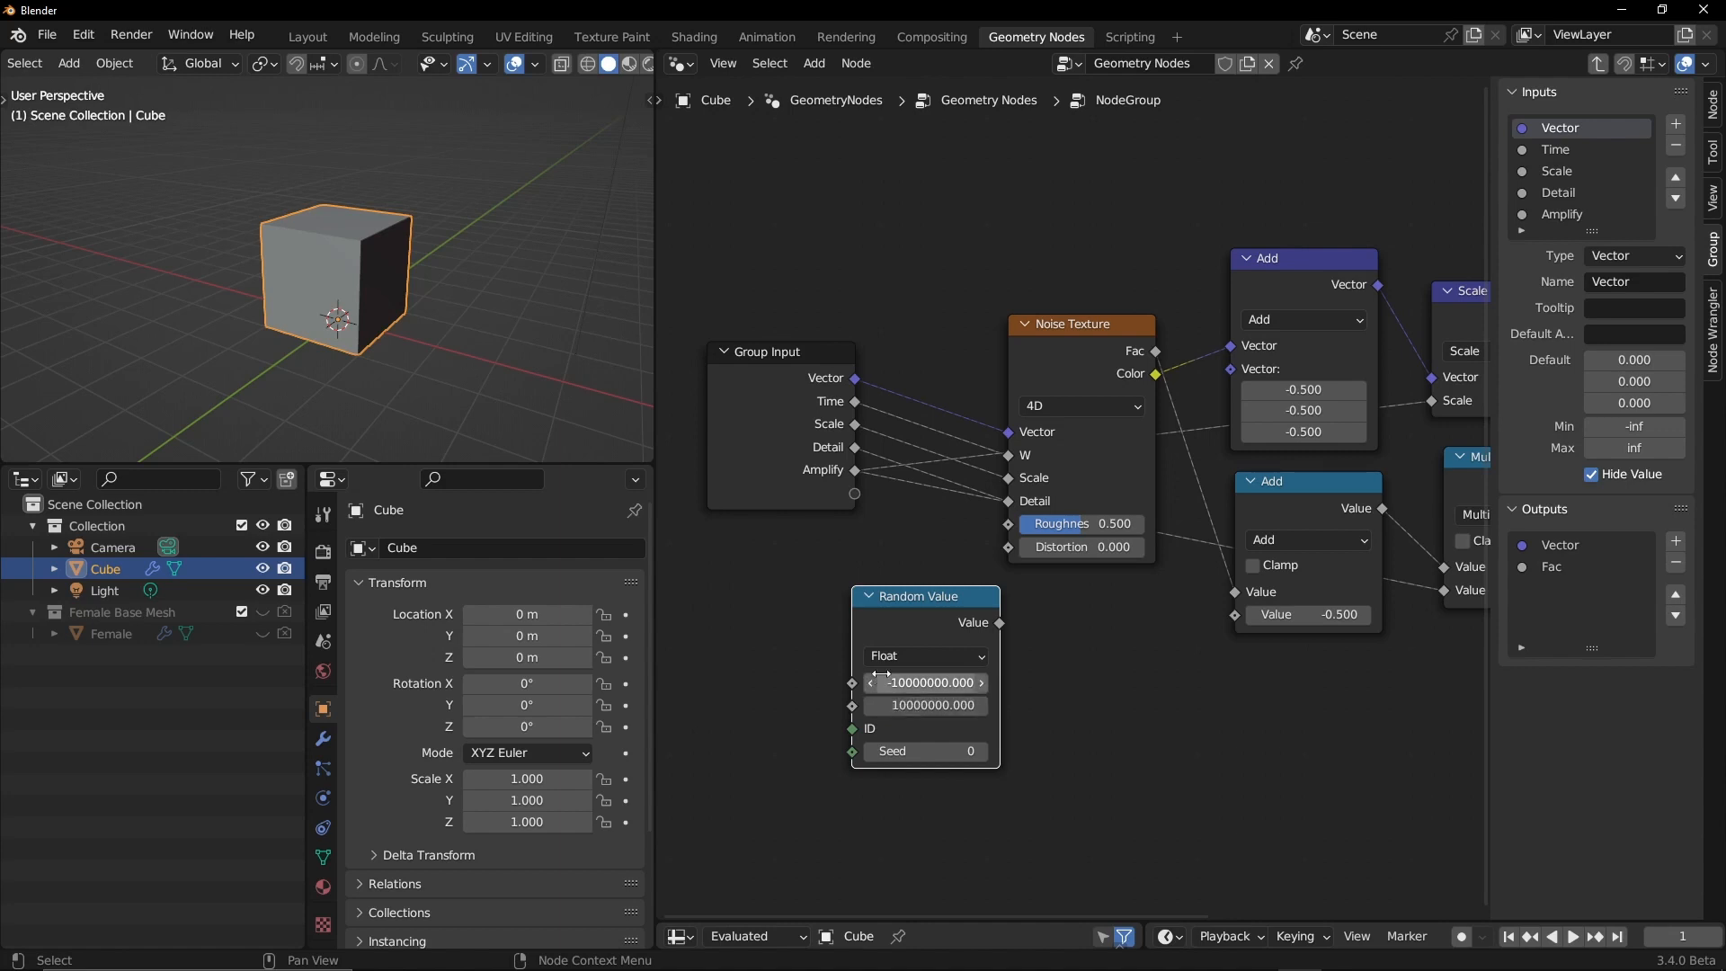
drag(946, 622, 871, 611)
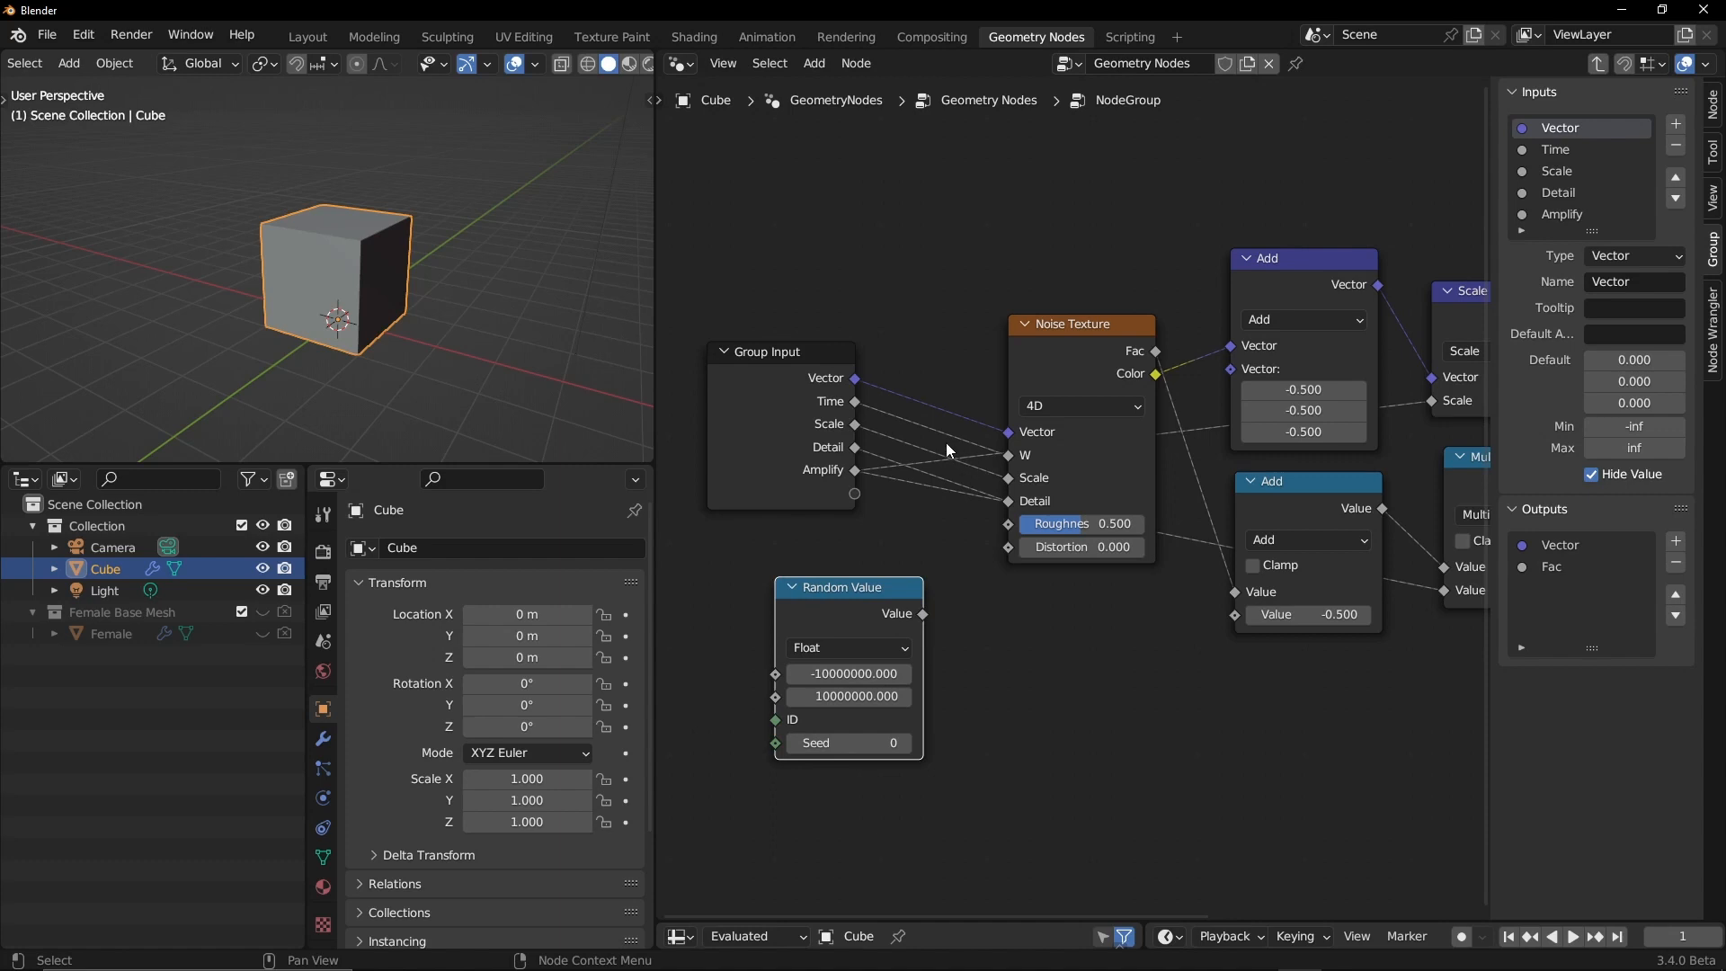
Step: Insert a math Add node between Time and the noise W input, feed its second value from Random Value, and collapse it
key(shift+m)
click(1012, 435)
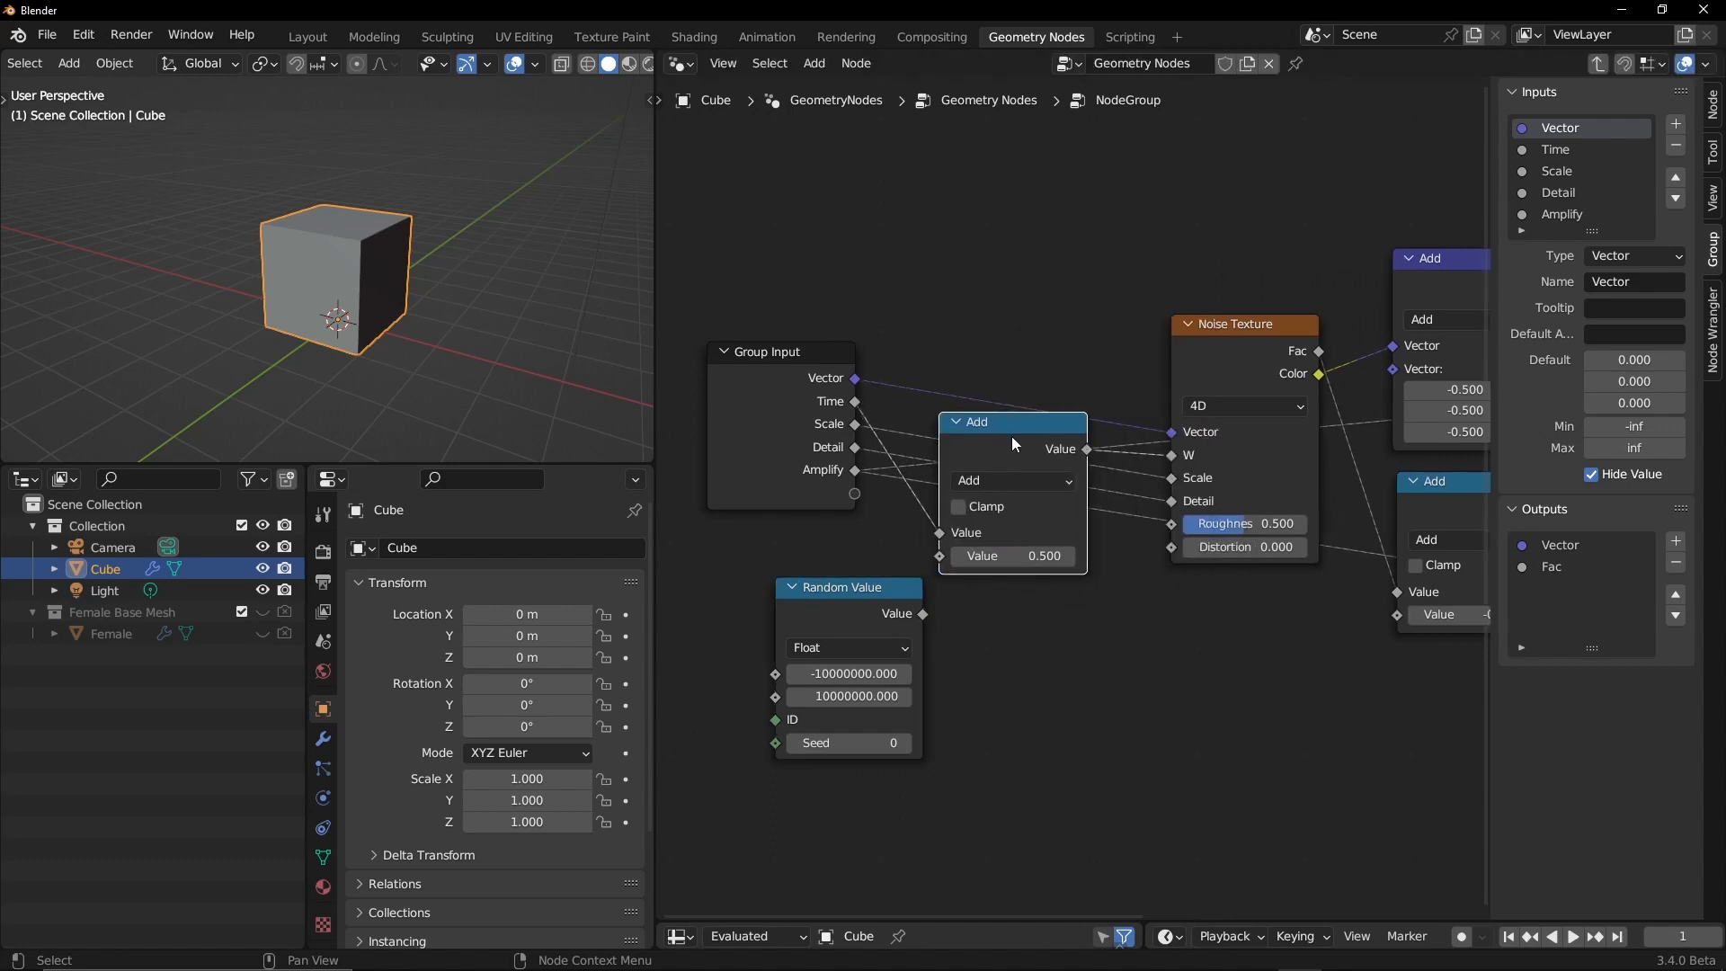
drag(1013, 438, 1020, 320)
drag(922, 621, 955, 366)
click(970, 233)
drag(1021, 236, 1046, 336)
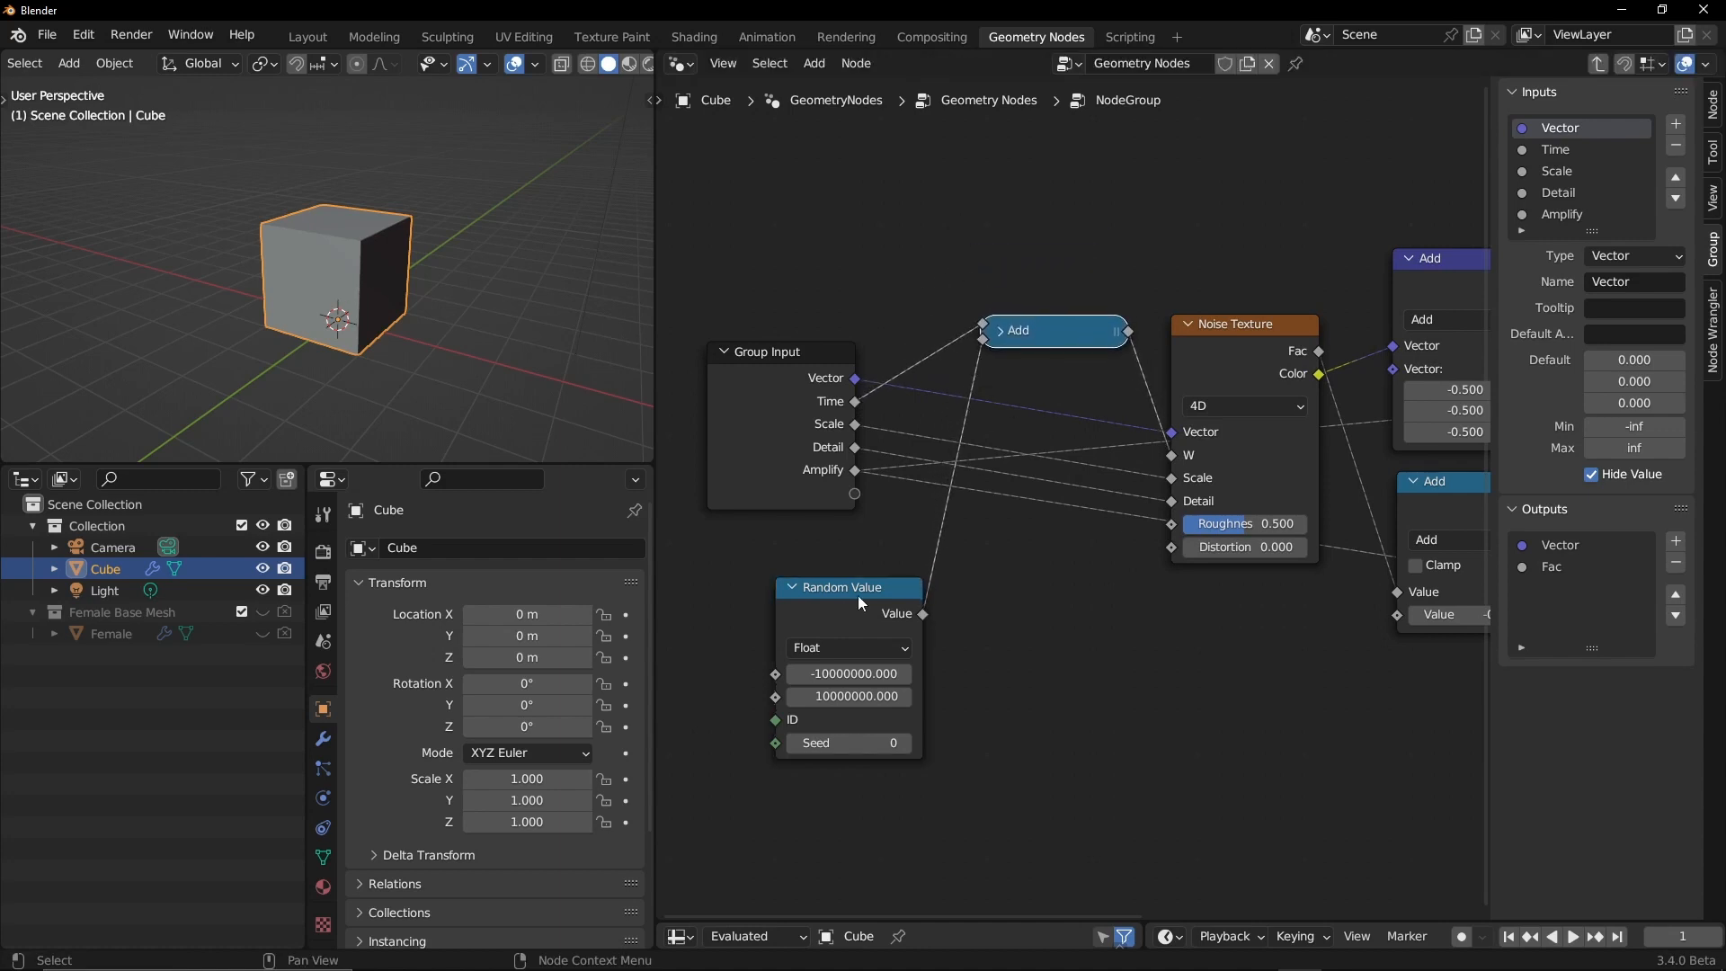
Step: Connect the Random Value node's Seed and ID to new group inputs, then collapse the node beside the Group Input
drag(858, 596, 932, 565)
drag(887, 708, 868, 485)
drag(955, 595, 1002, 569)
drag(932, 659, 943, 526)
click(950, 526)
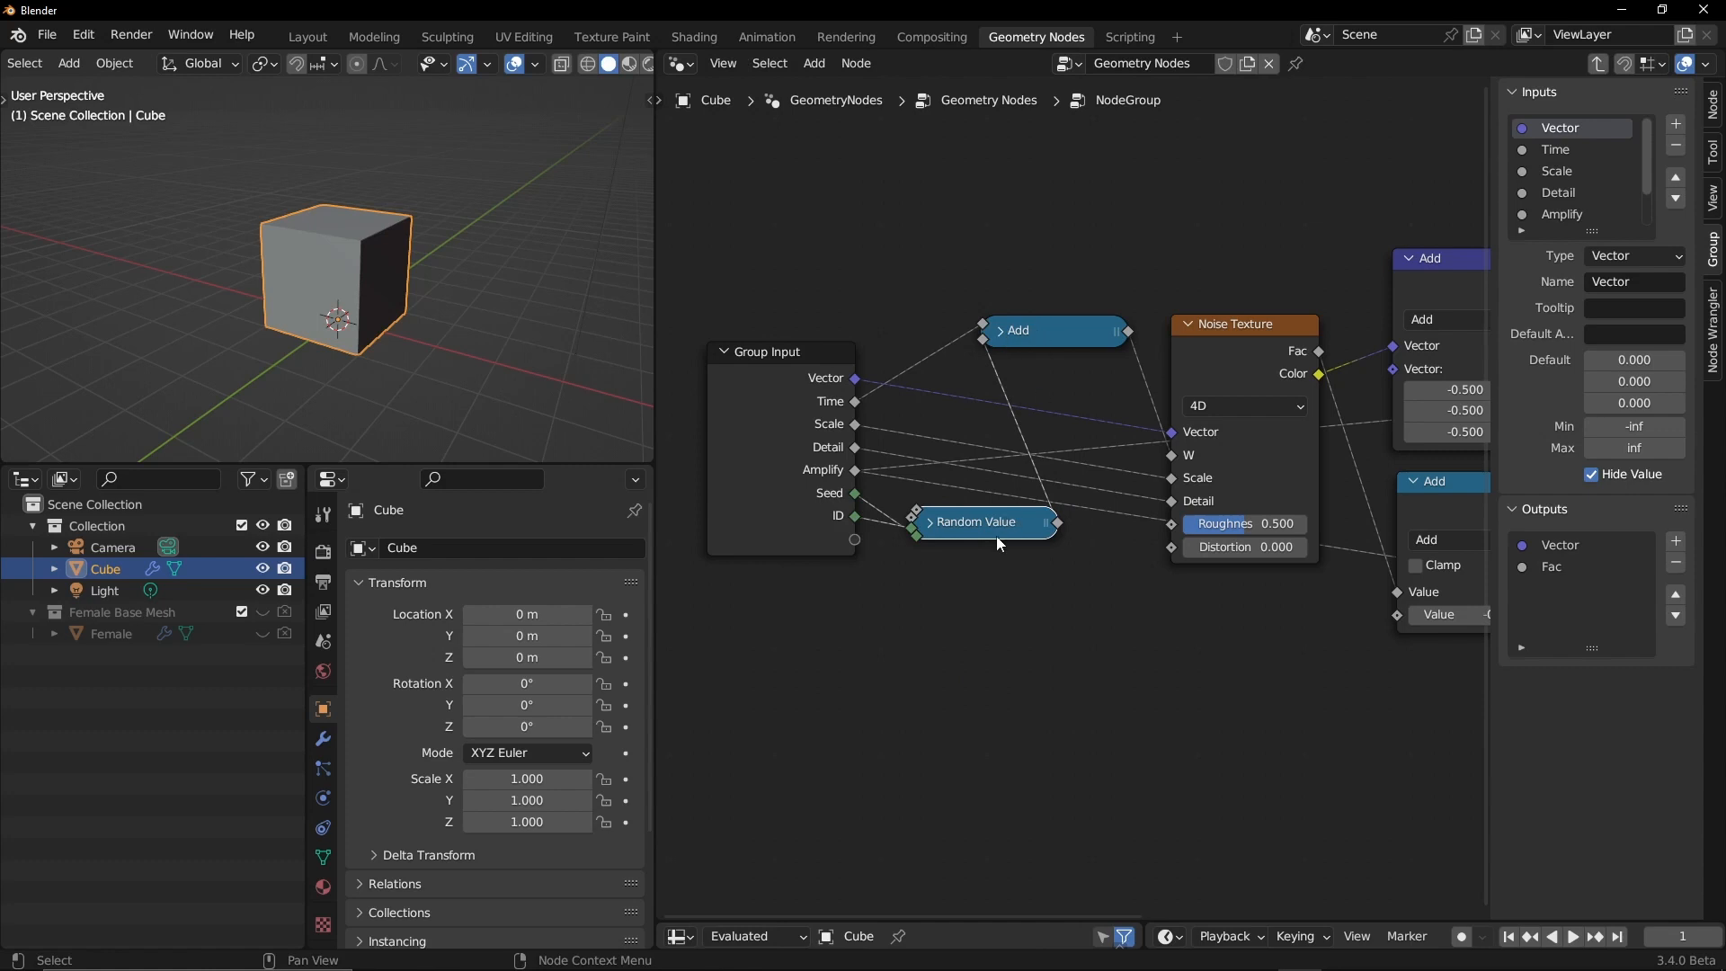
Step: Check the NodeGroup node's exposed inputs in the parent node tree and reopen the group
scroll(996, 536, down, 3)
middle_drag(1002, 655, 1066, 612)
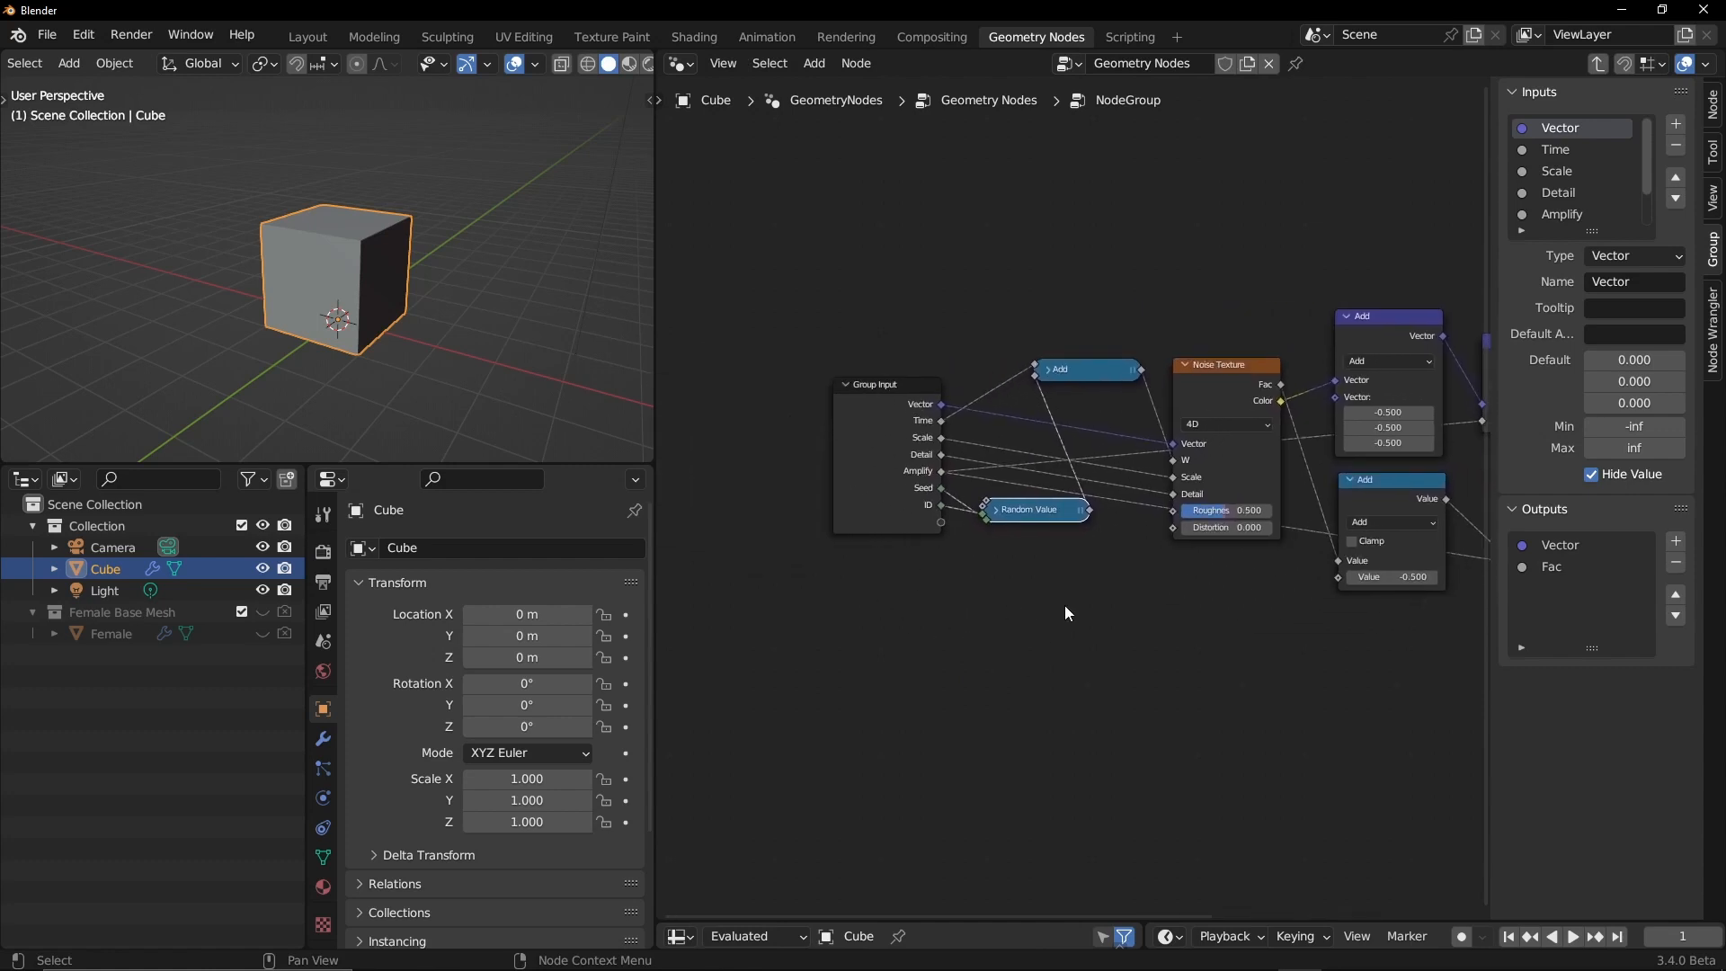
key(Tab)
key(Home)
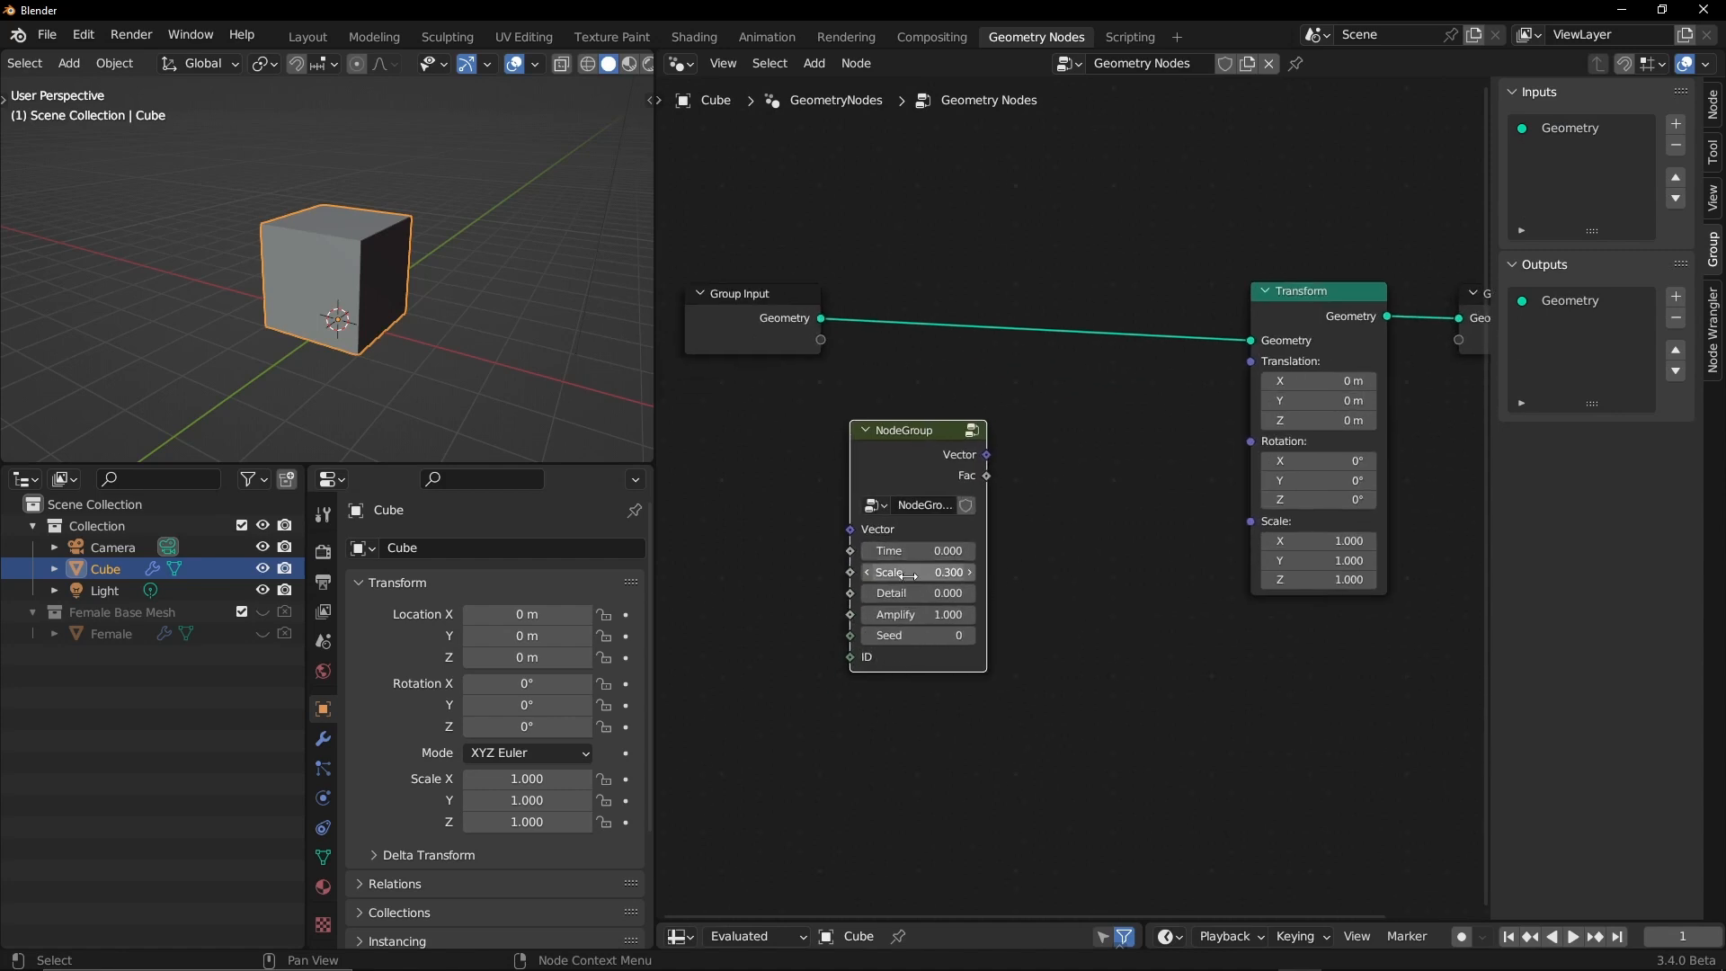
key(Tab)
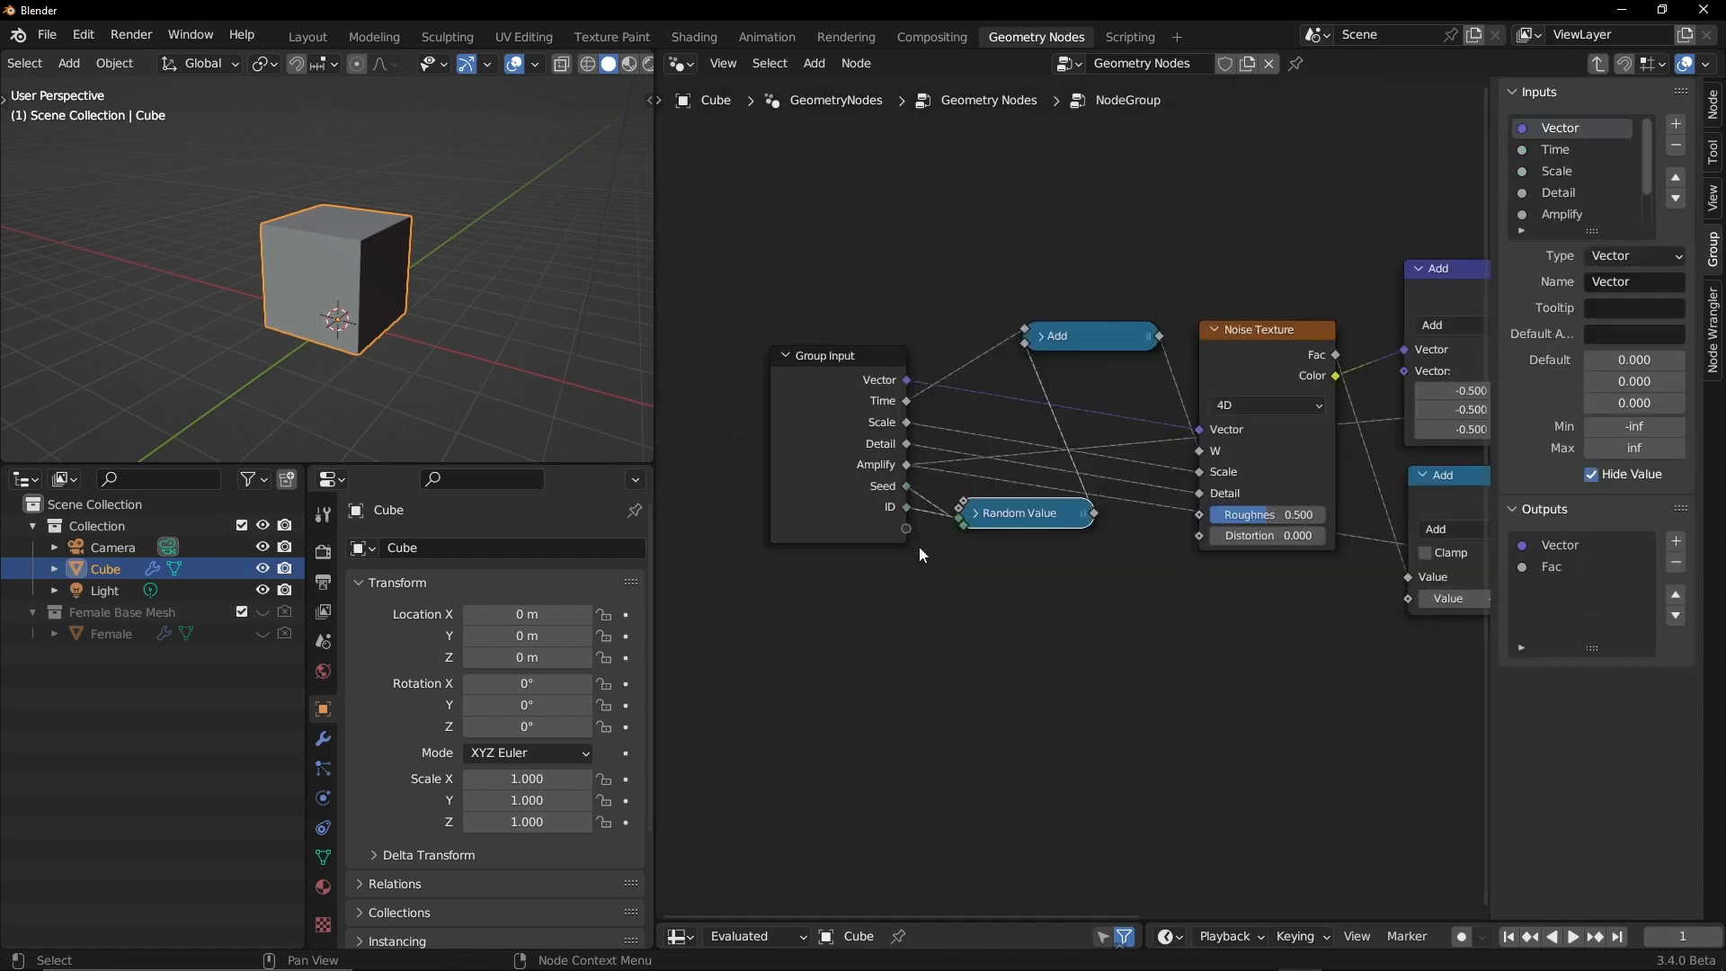
Step: Insert a collapsed vector Add node between Vector and the Noise Texture, exposing its second vector as a group input
middle_drag(985, 616, 976, 605)
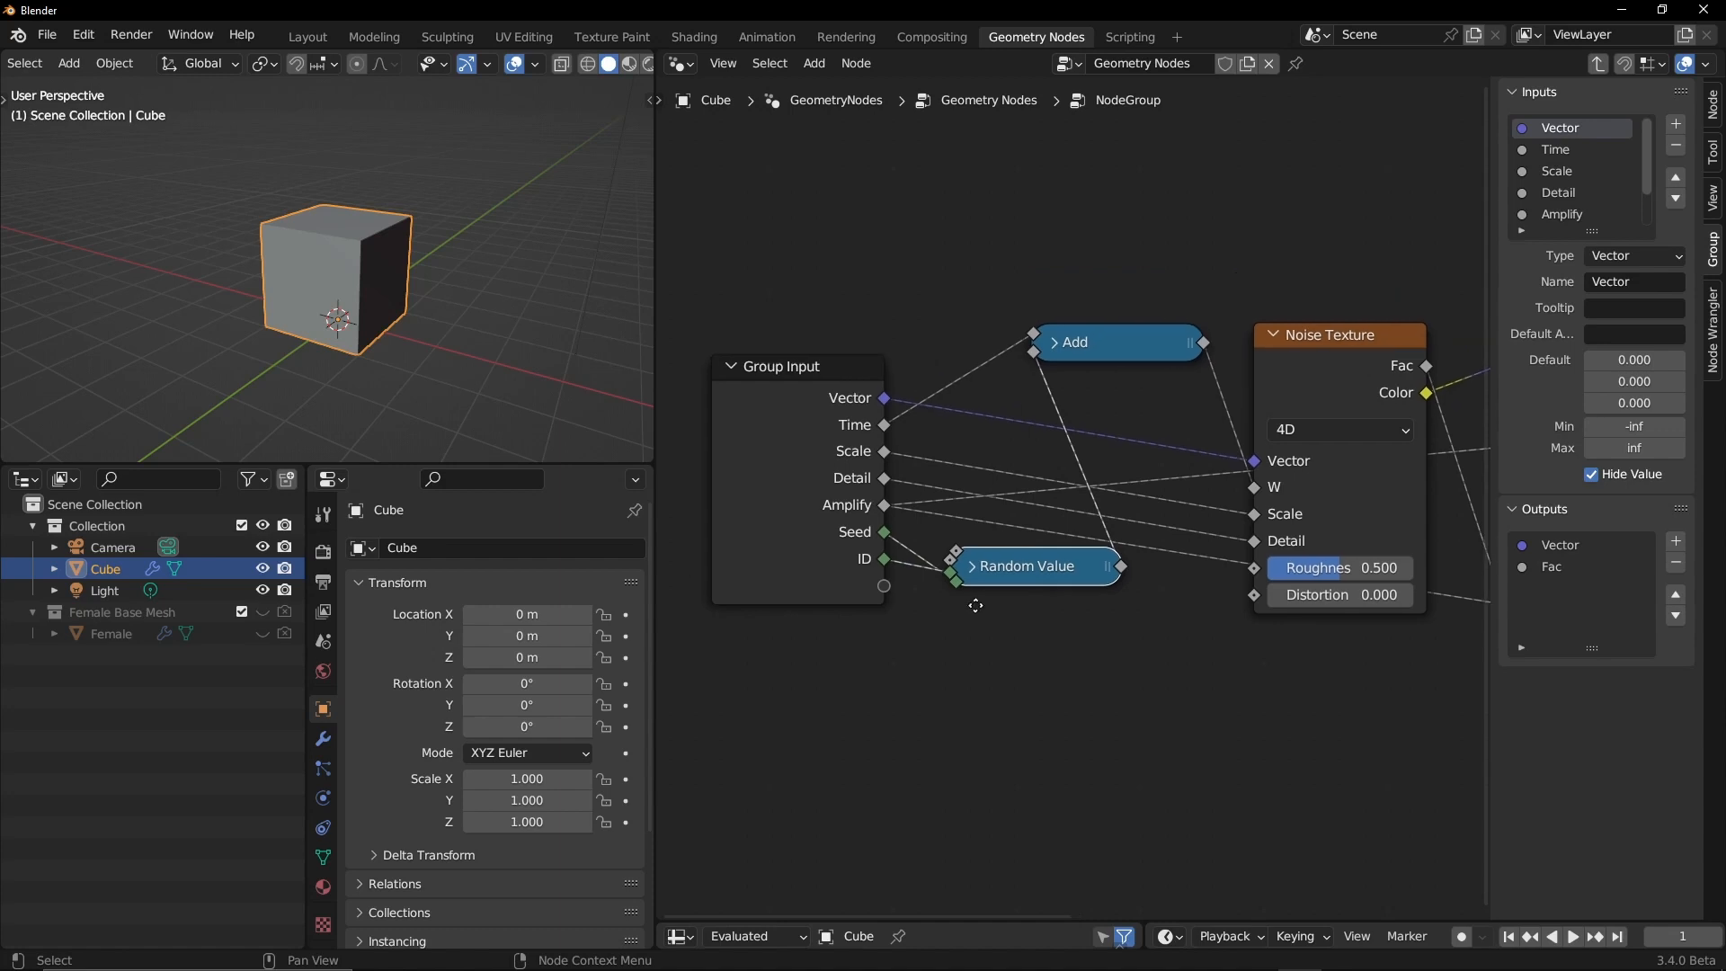
key(shift+v)
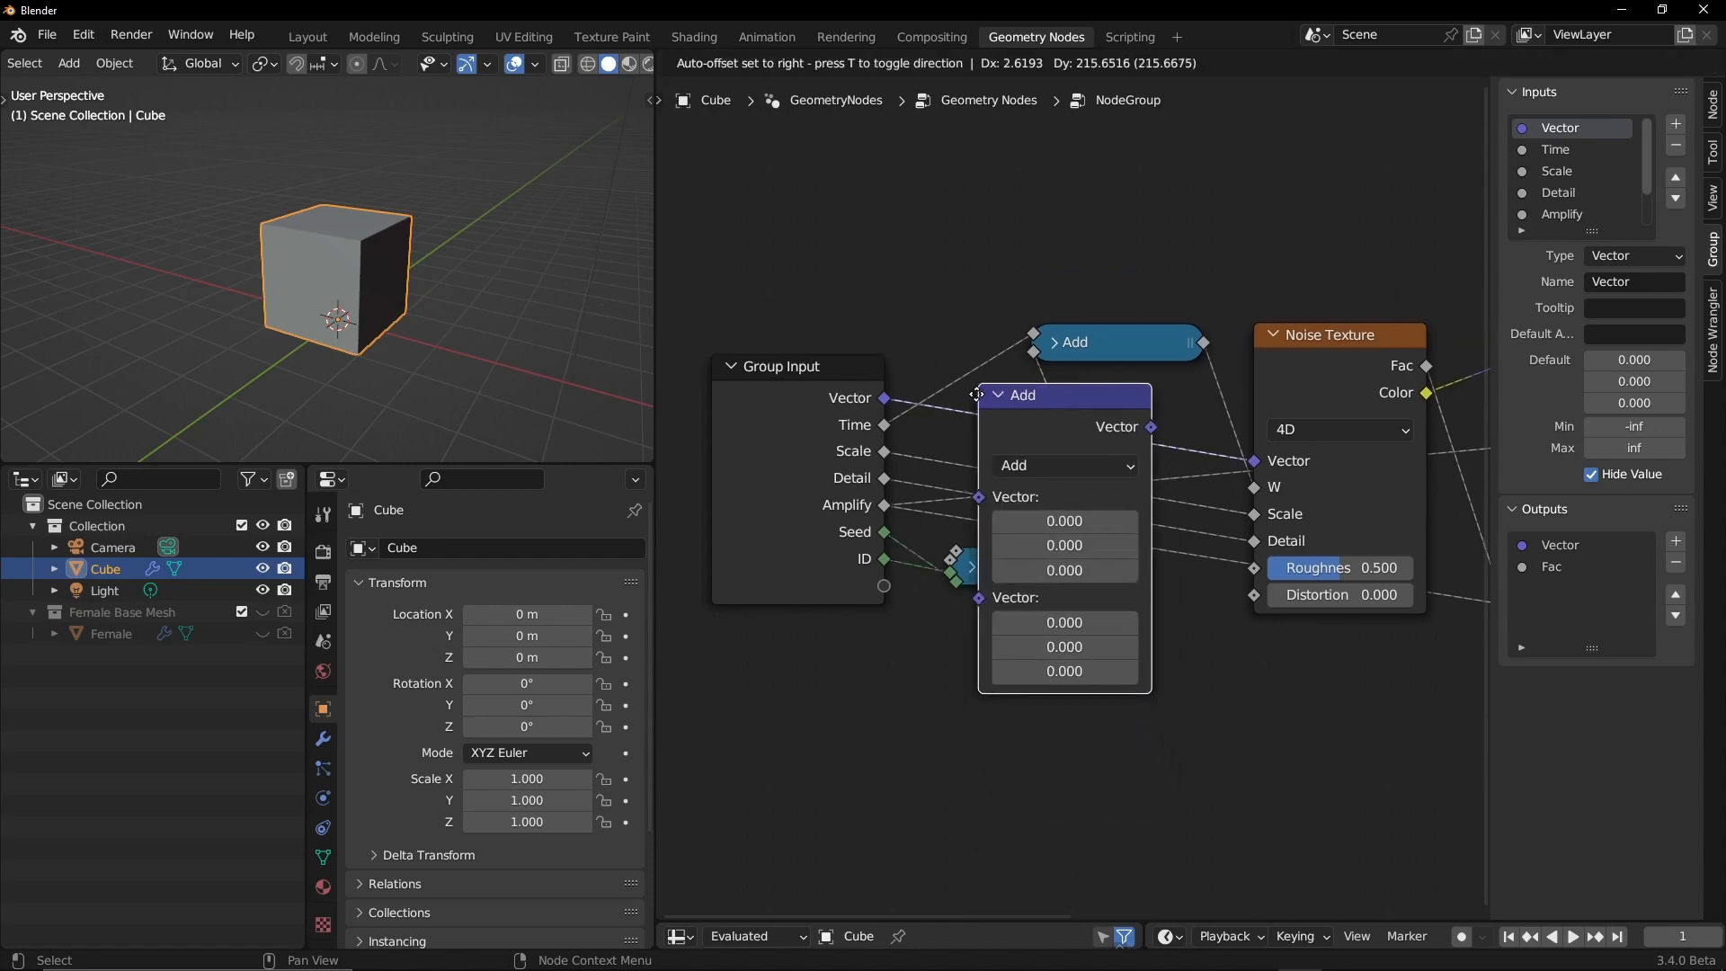
click(981, 398)
drag(1062, 438, 1059, 219)
drag(983, 324, 885, 586)
click(1000, 192)
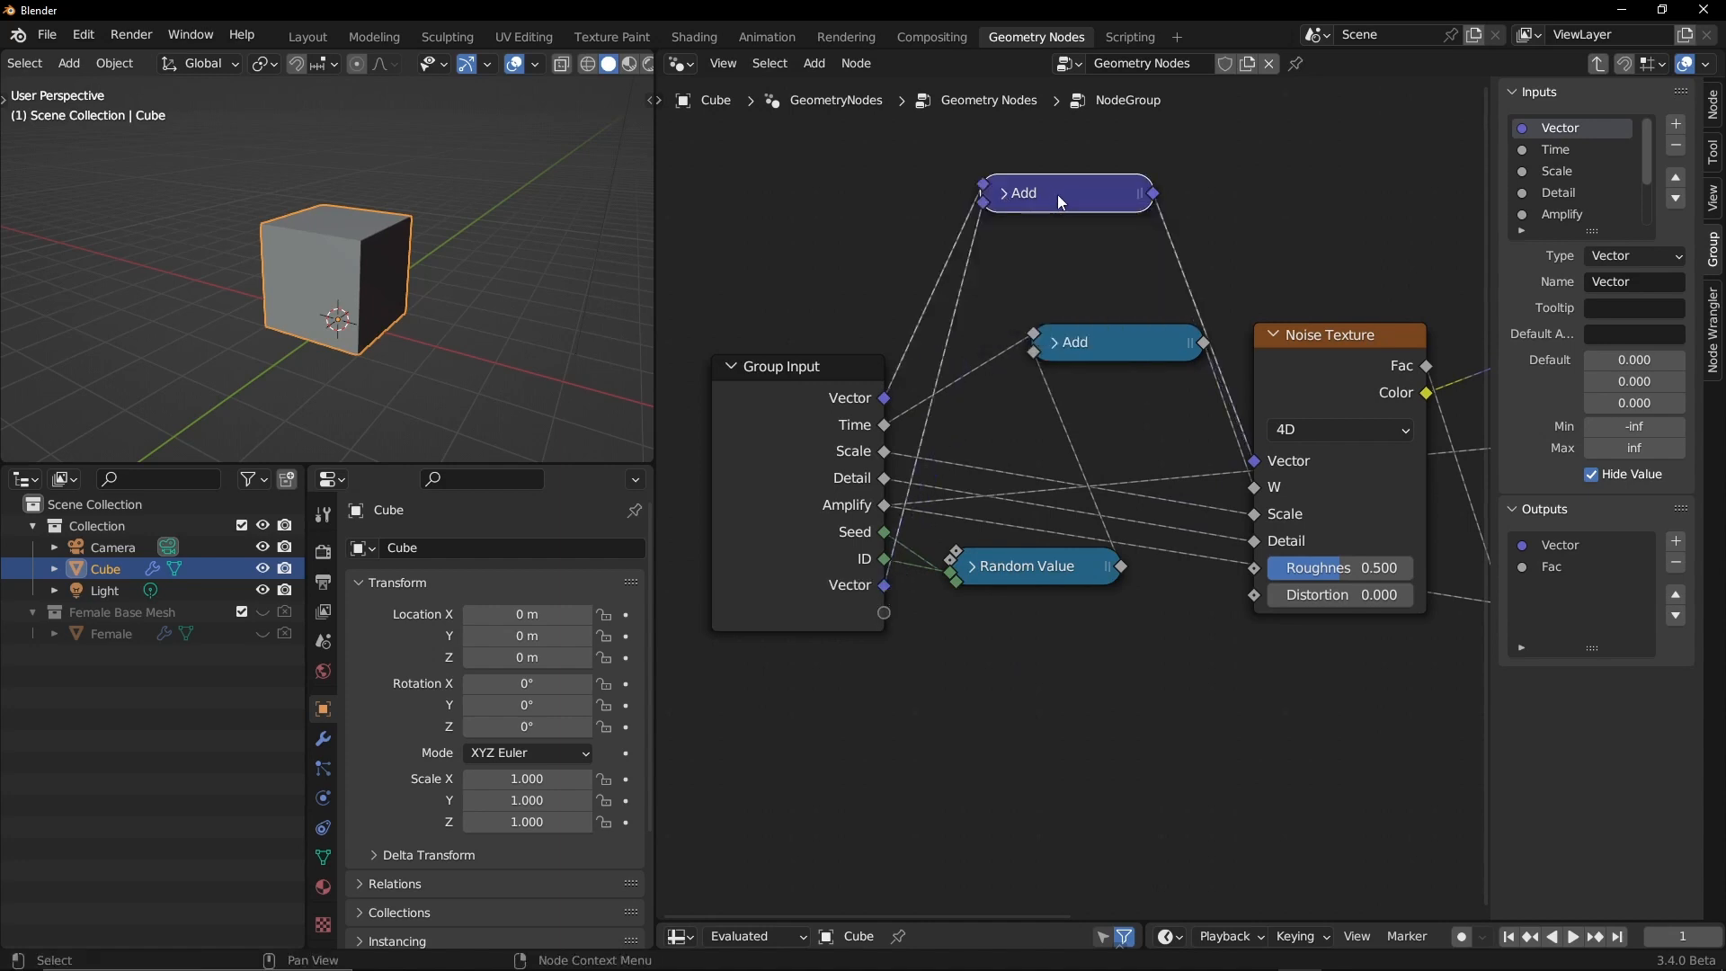
drag(1057, 194, 1072, 286)
Step: Rename the newest vector group input to Offset and move it above ID in the input list
scroll(1649, 174, down, 3)
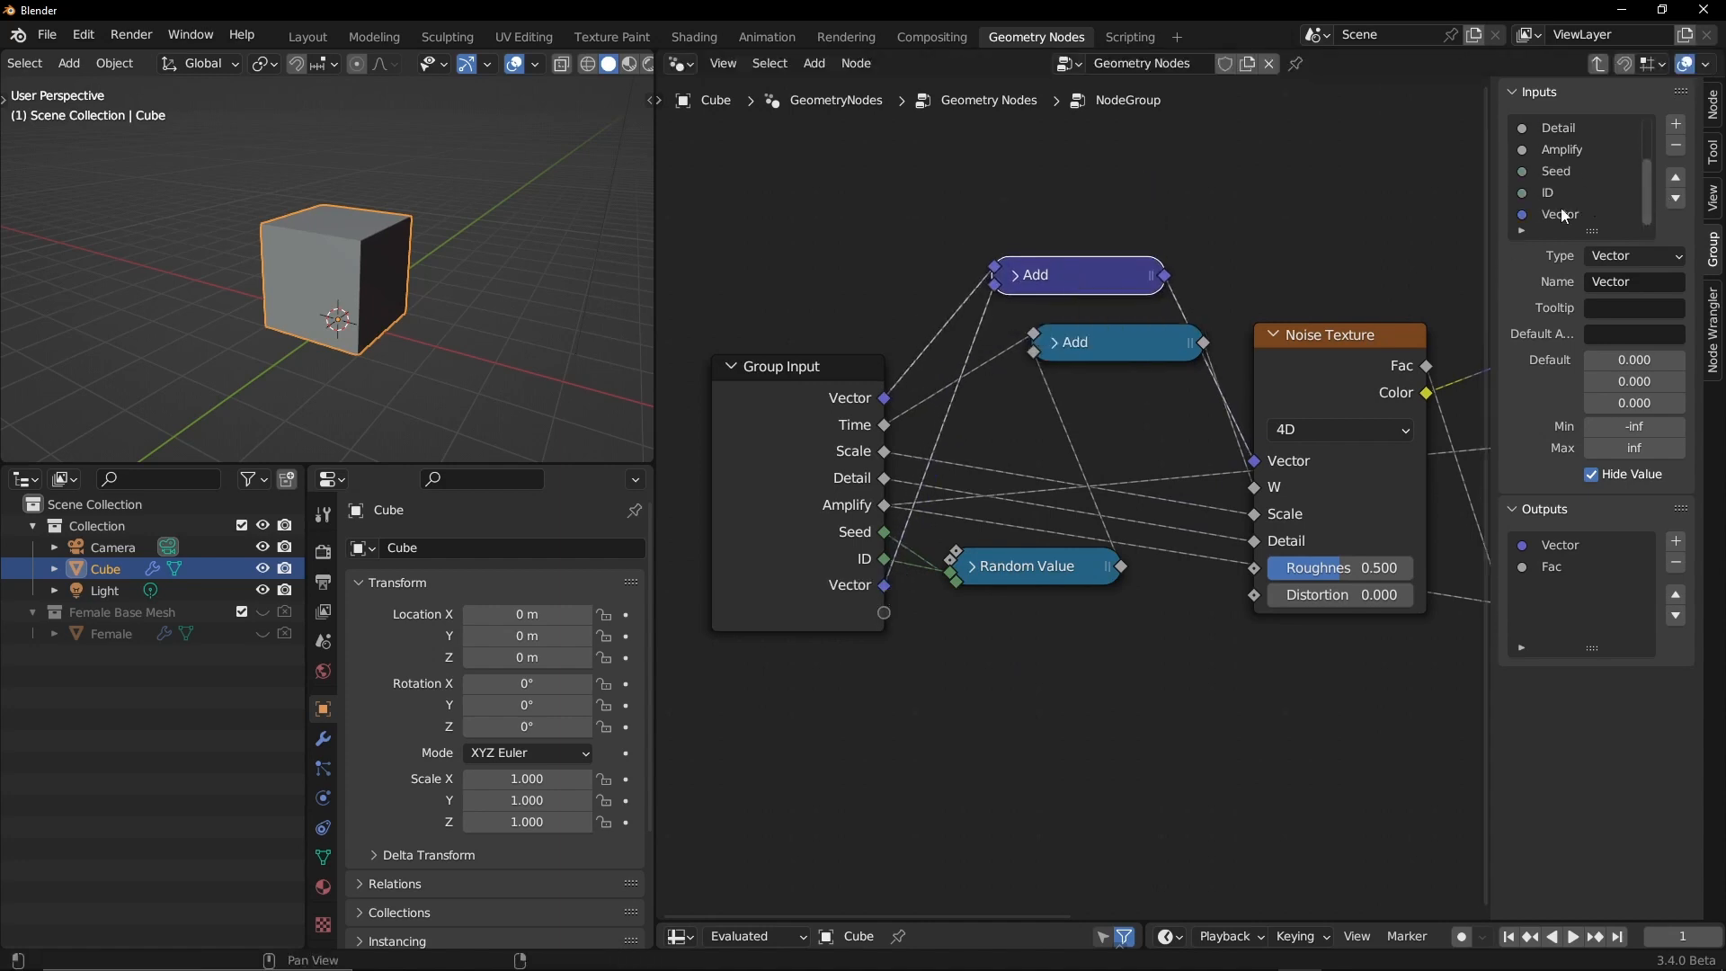
double_click(1561, 214)
text(Off)
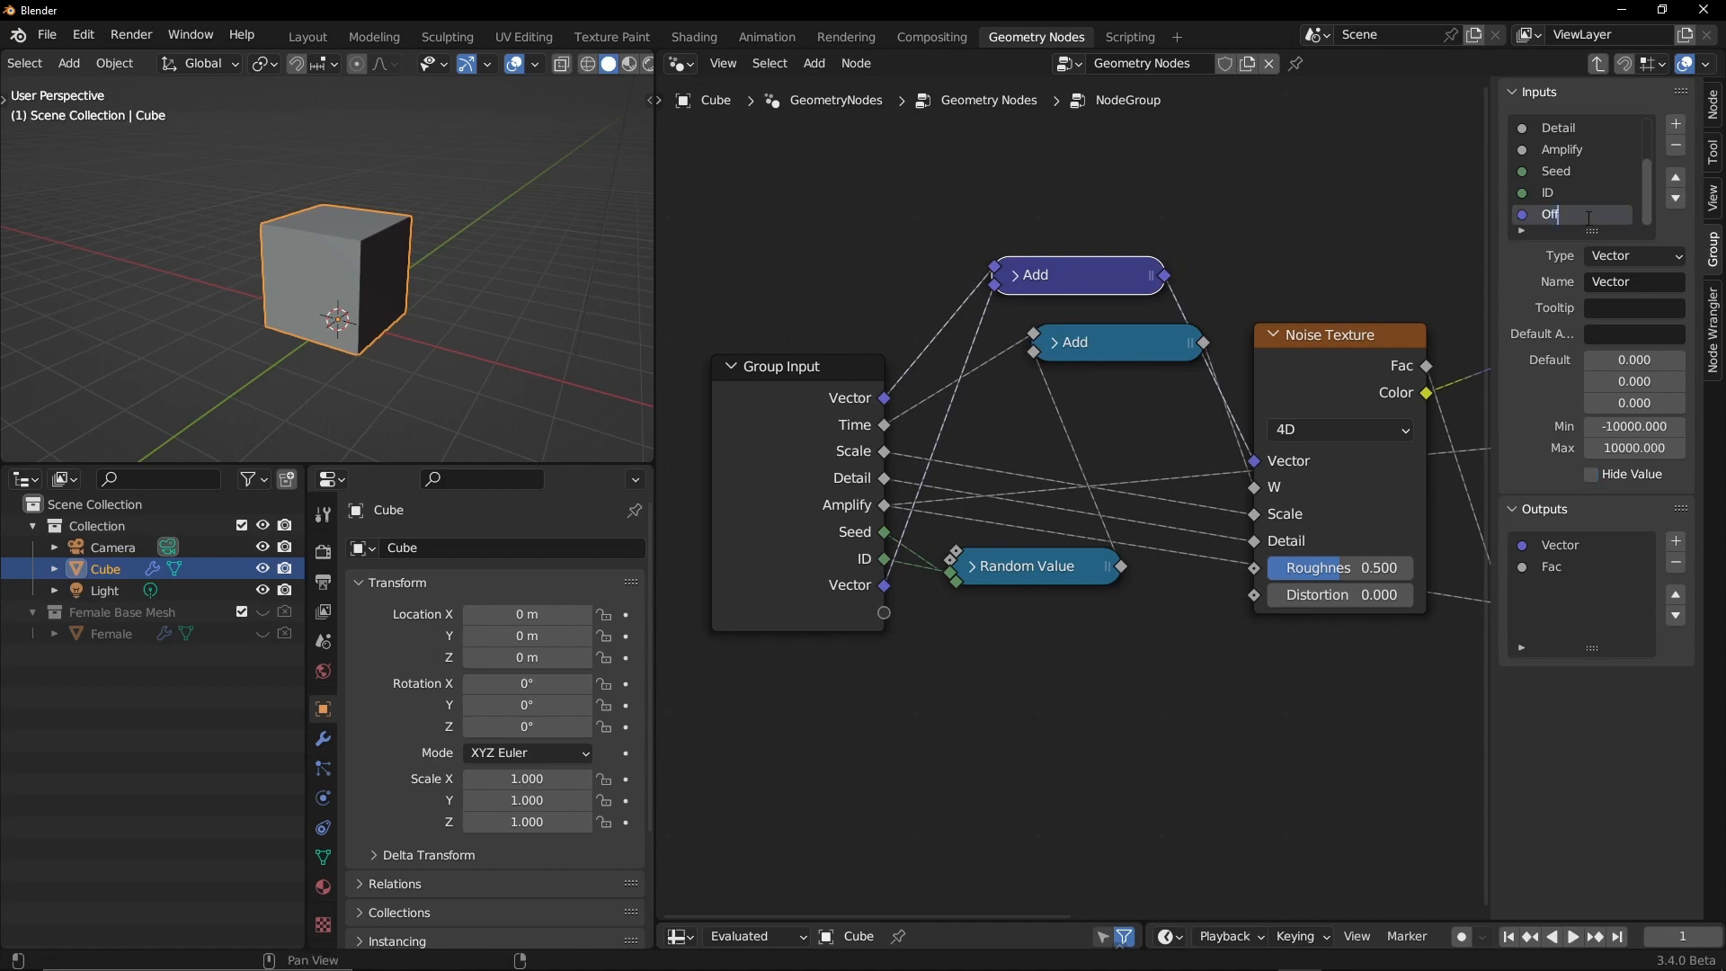
text(set)
key(Return)
click(1677, 177)
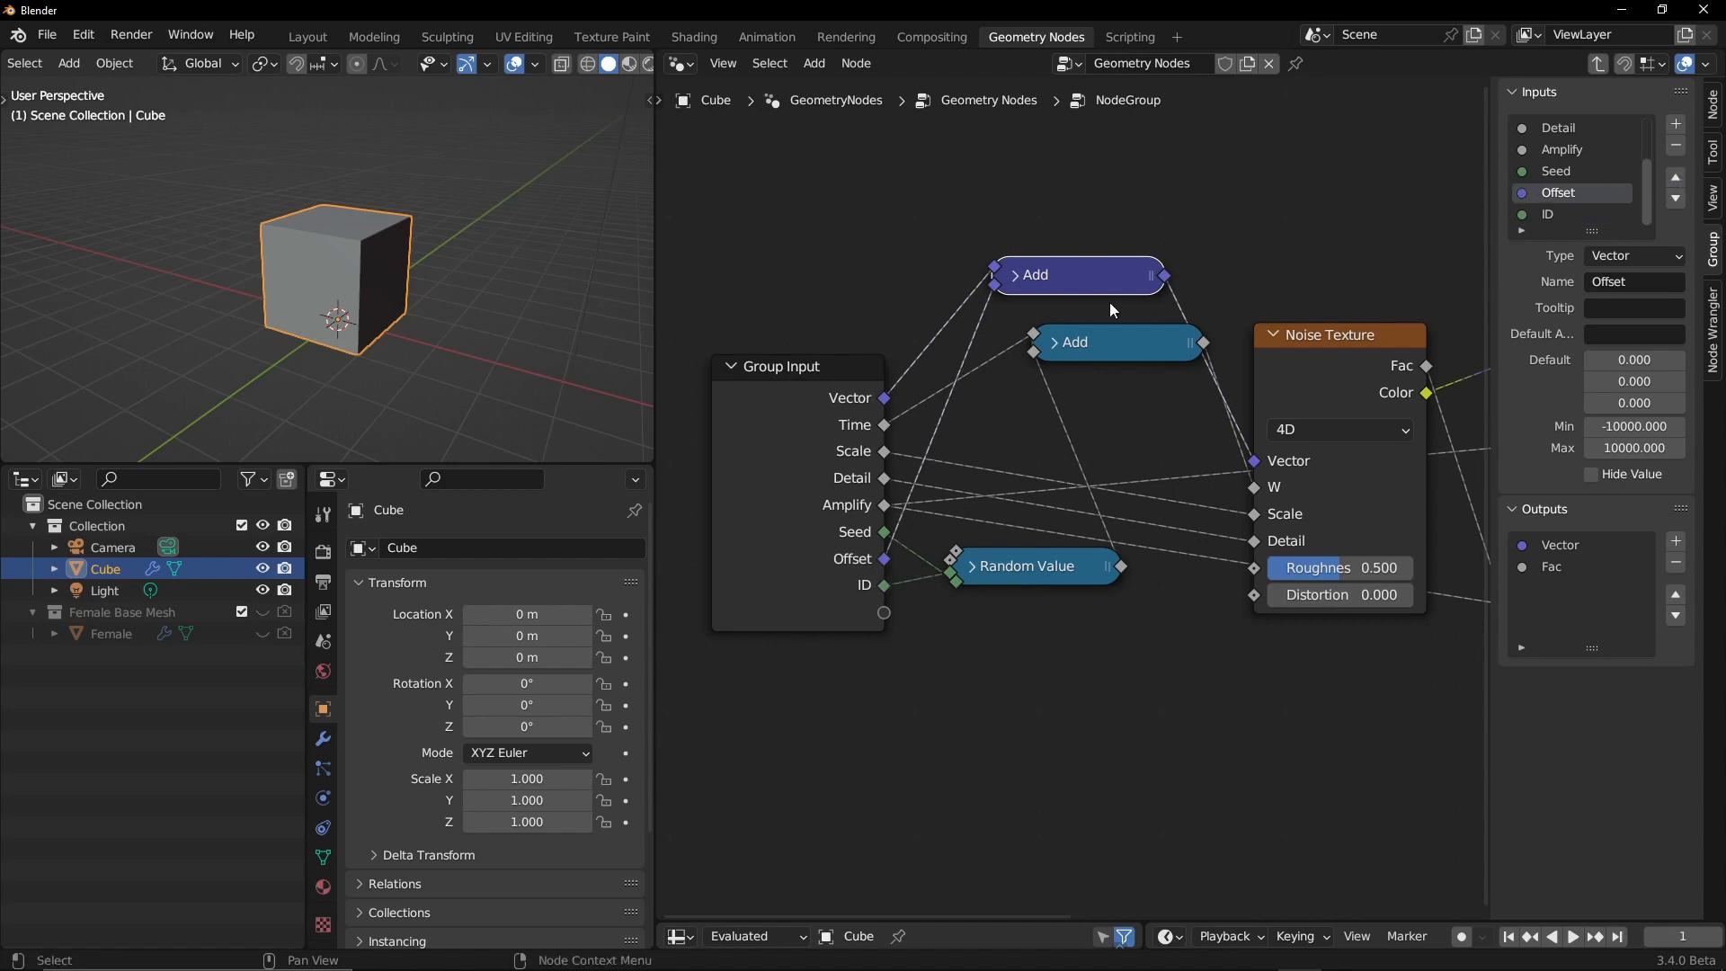
drag(1091, 284, 1114, 285)
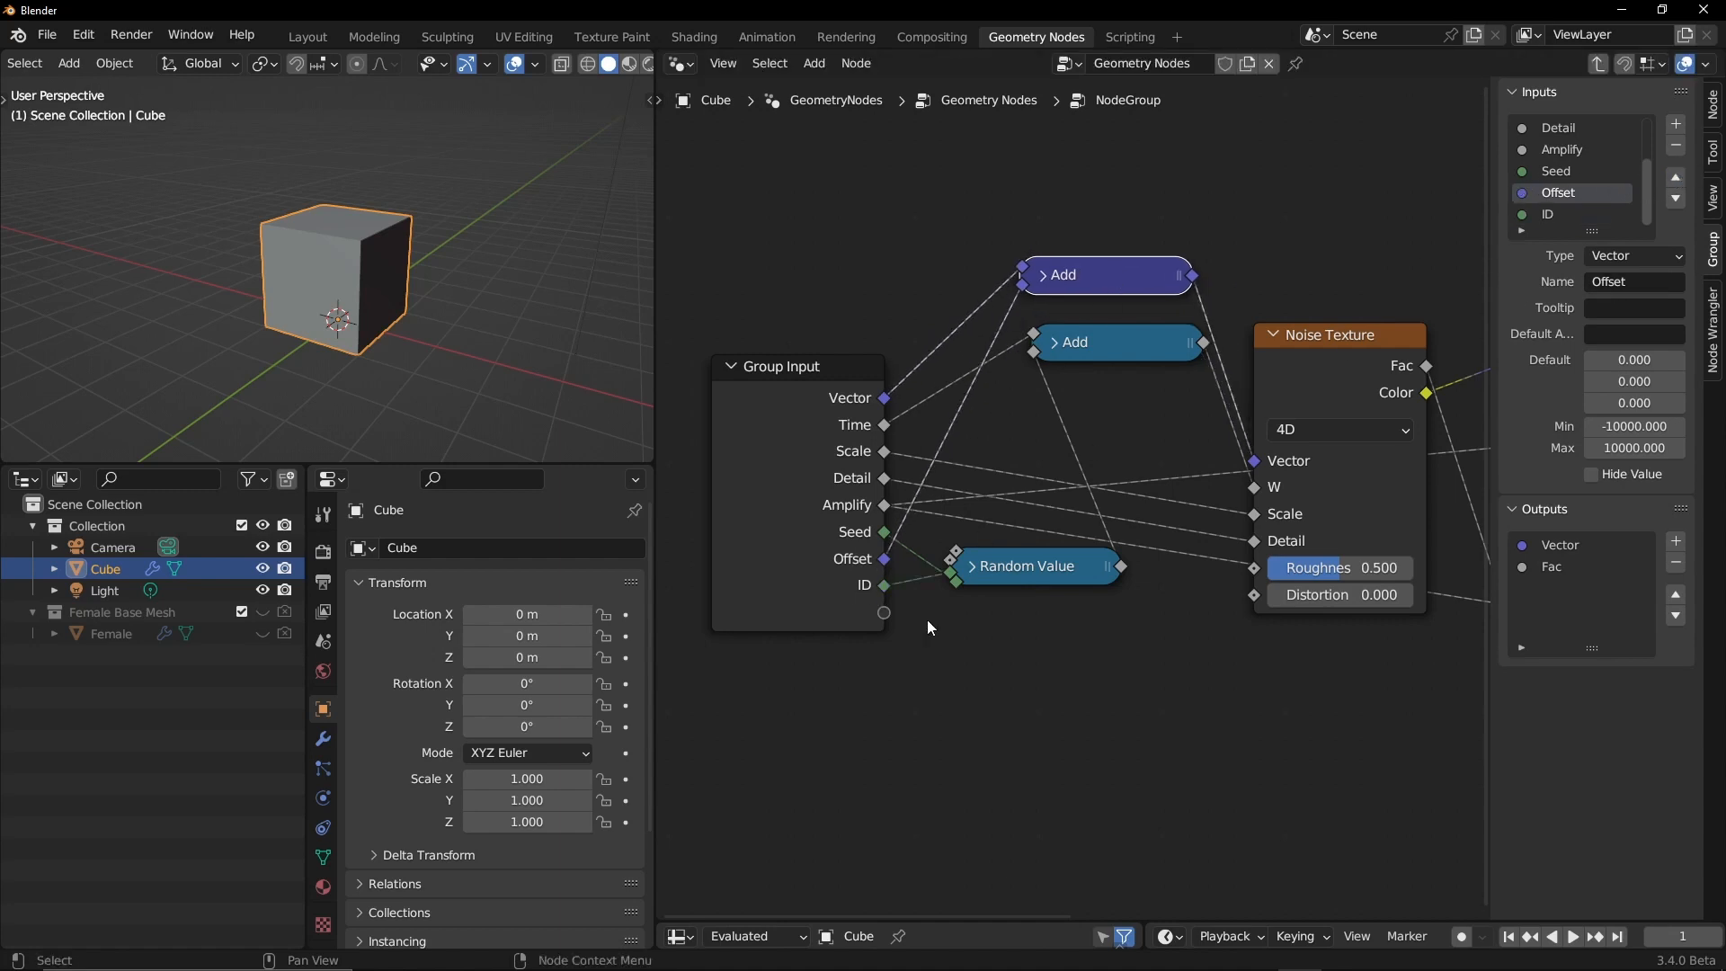
Step: Return to the parent node tree, then reposition and widen the NodeGroup node
key(Tab)
scroll(1022, 651, down, 3)
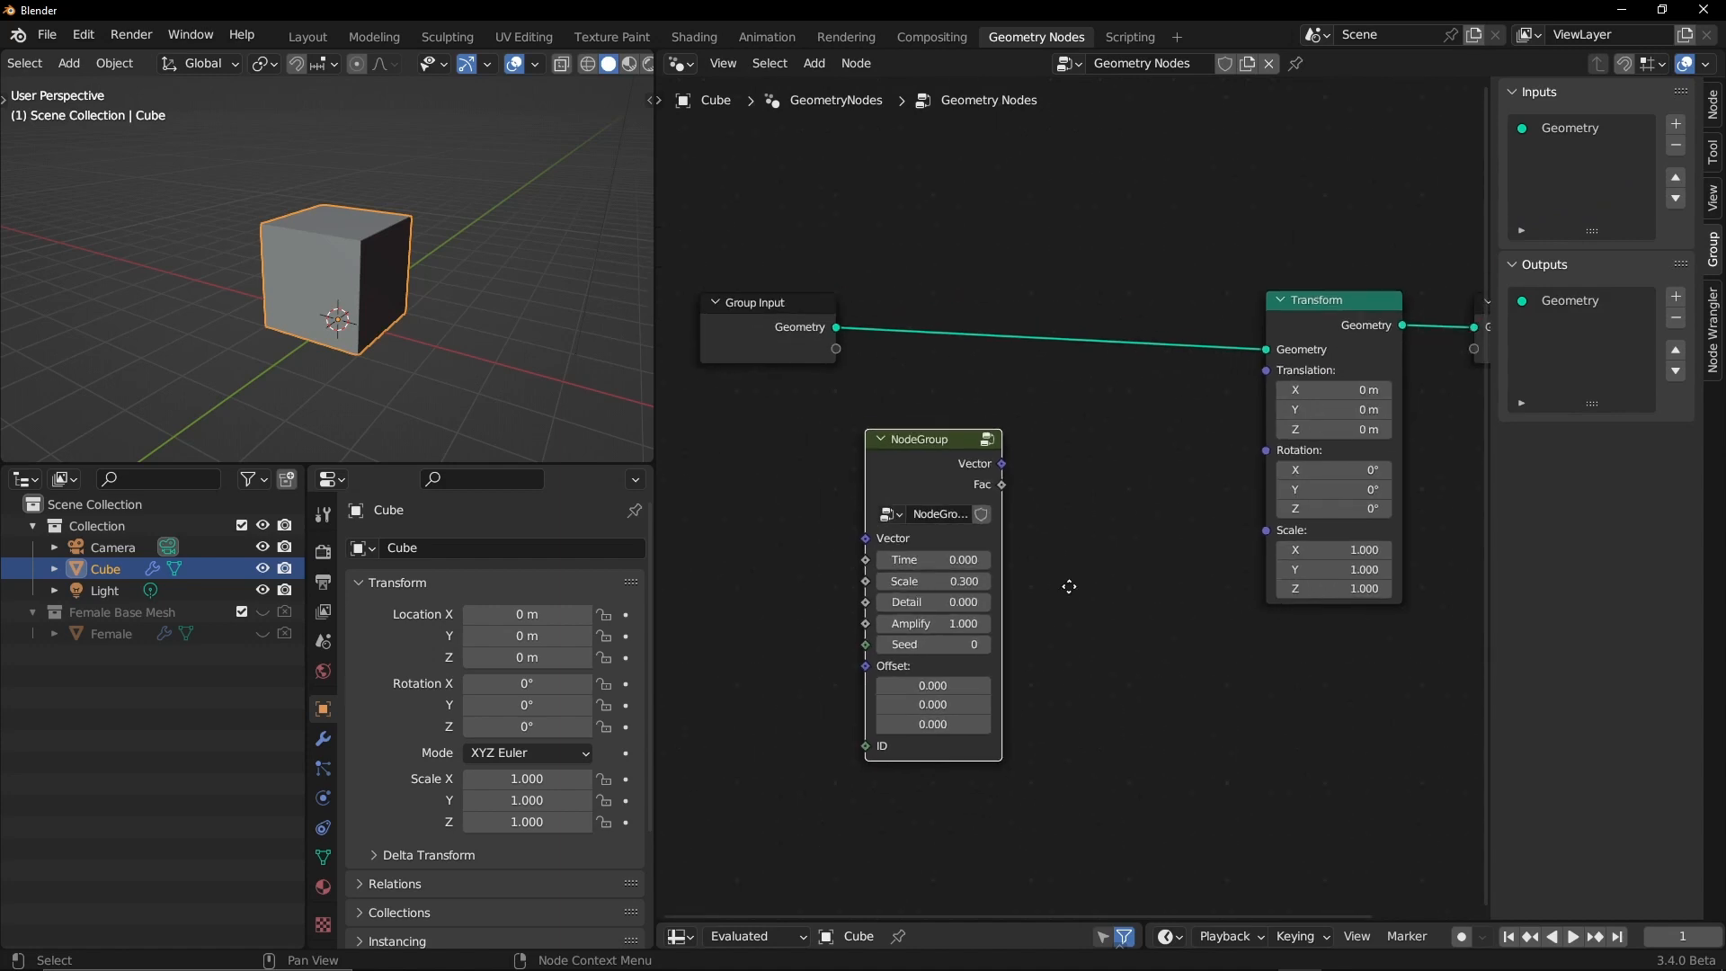
drag(952, 498, 947, 456)
drag(1025, 518, 1074, 518)
scroll(887, 539, up, 2)
scroll(868, 522, down, 2)
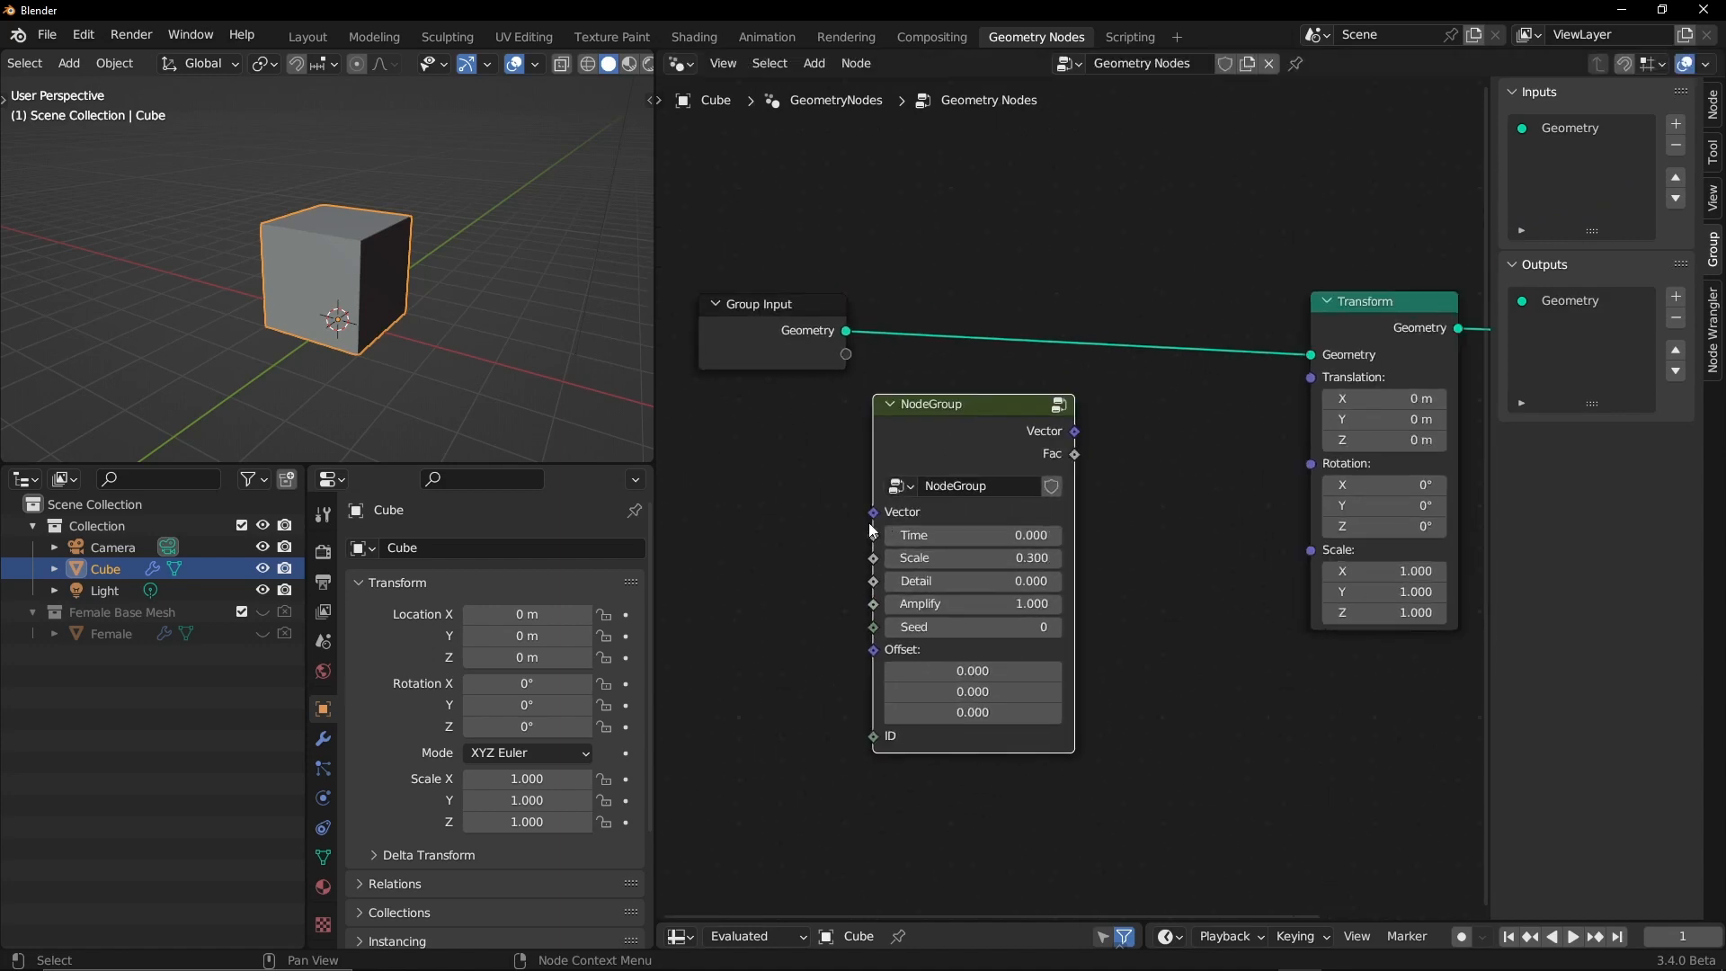
mouse_move(872, 544)
middle_down()
mouse_move(850, 453)
mouse_move(855, 523)
middle_up()
drag(953, 413, 921, 435)
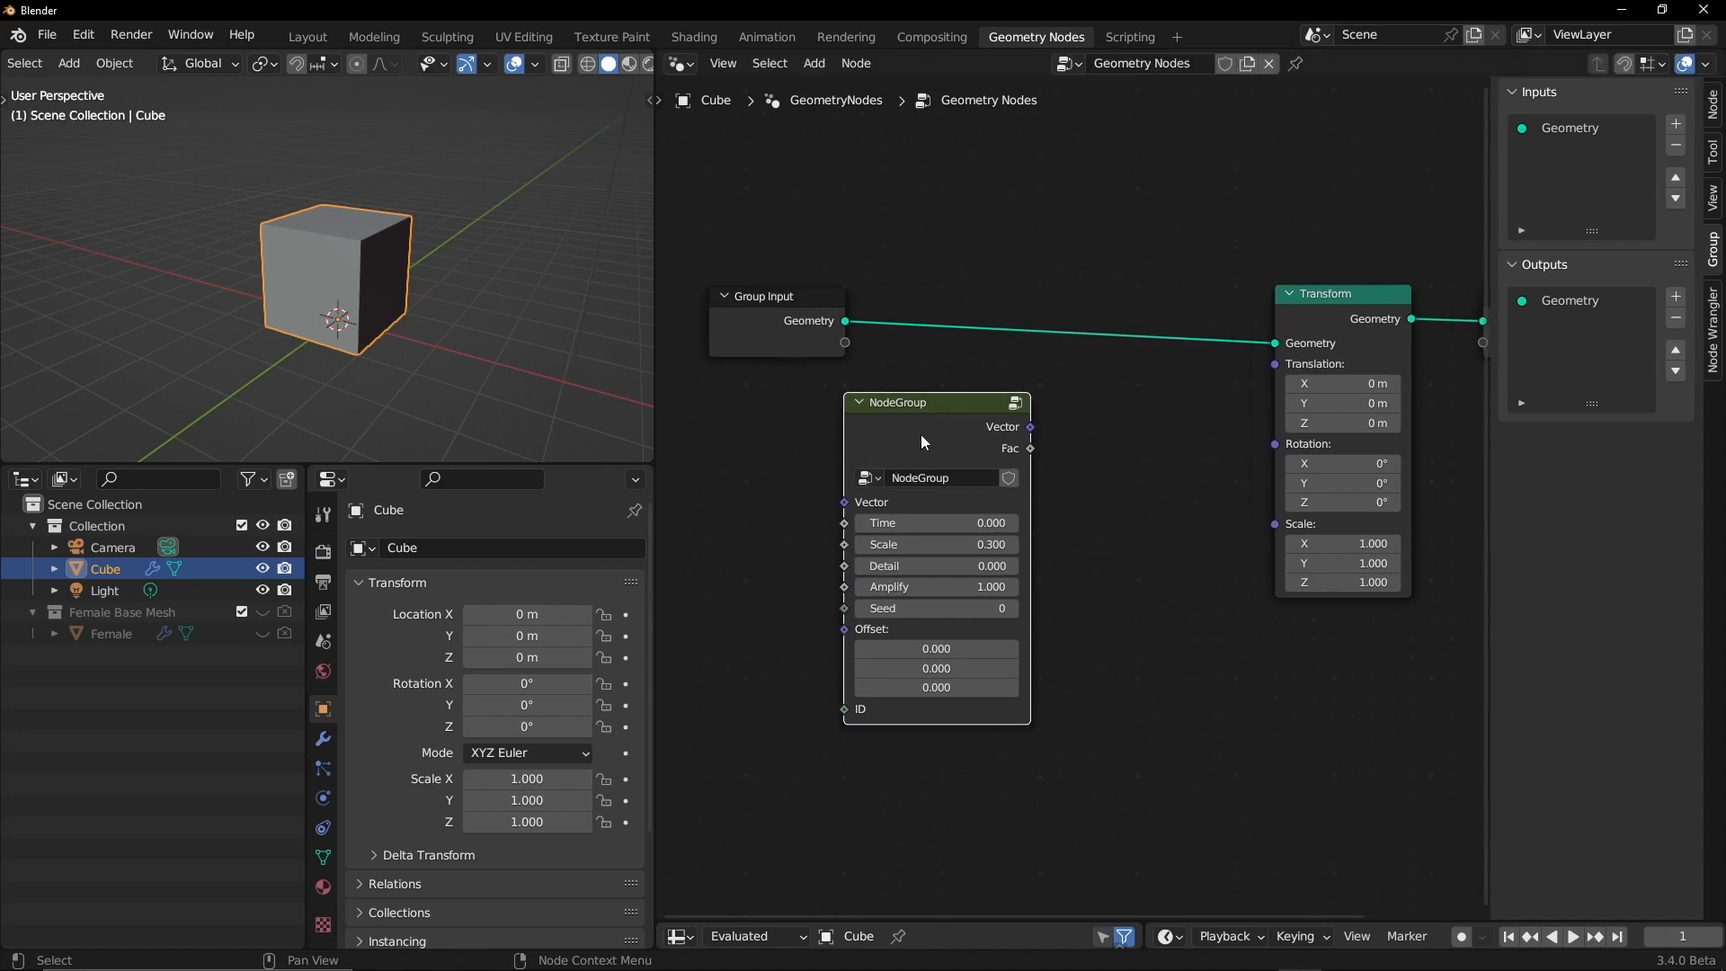
Step: Add the Easy Noise asset beside the NodeGroup node for comparison and delete it again
key(shift+a)
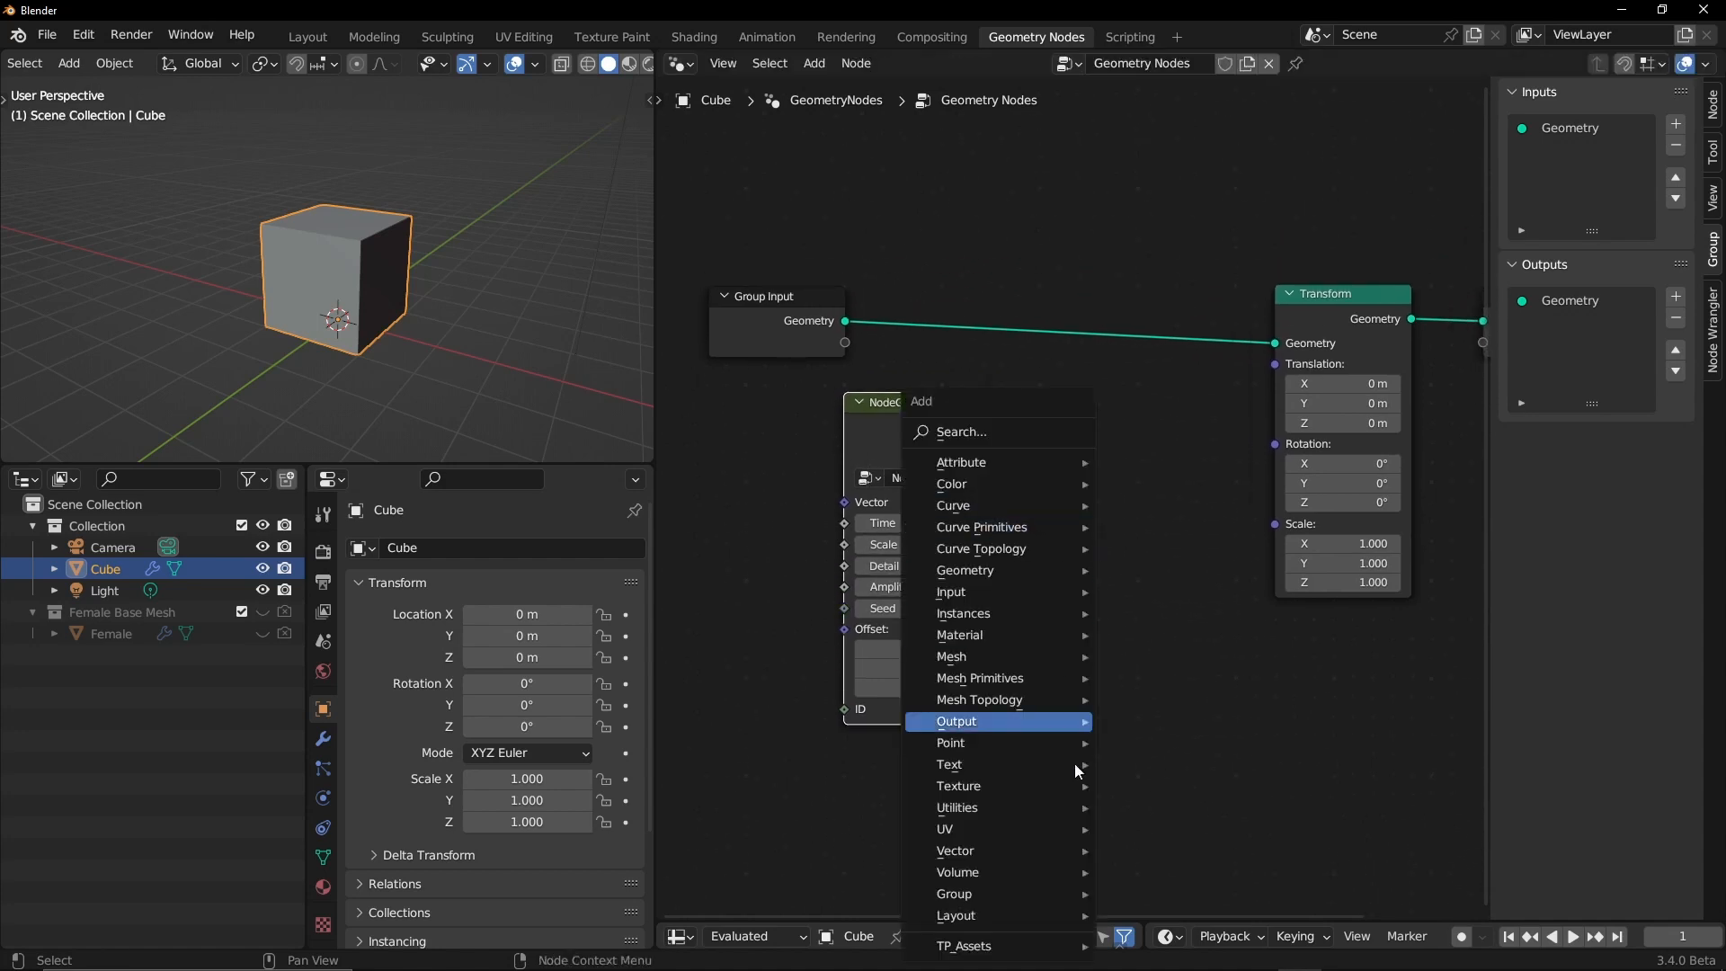
mouse_move(1022, 940)
click(1160, 843)
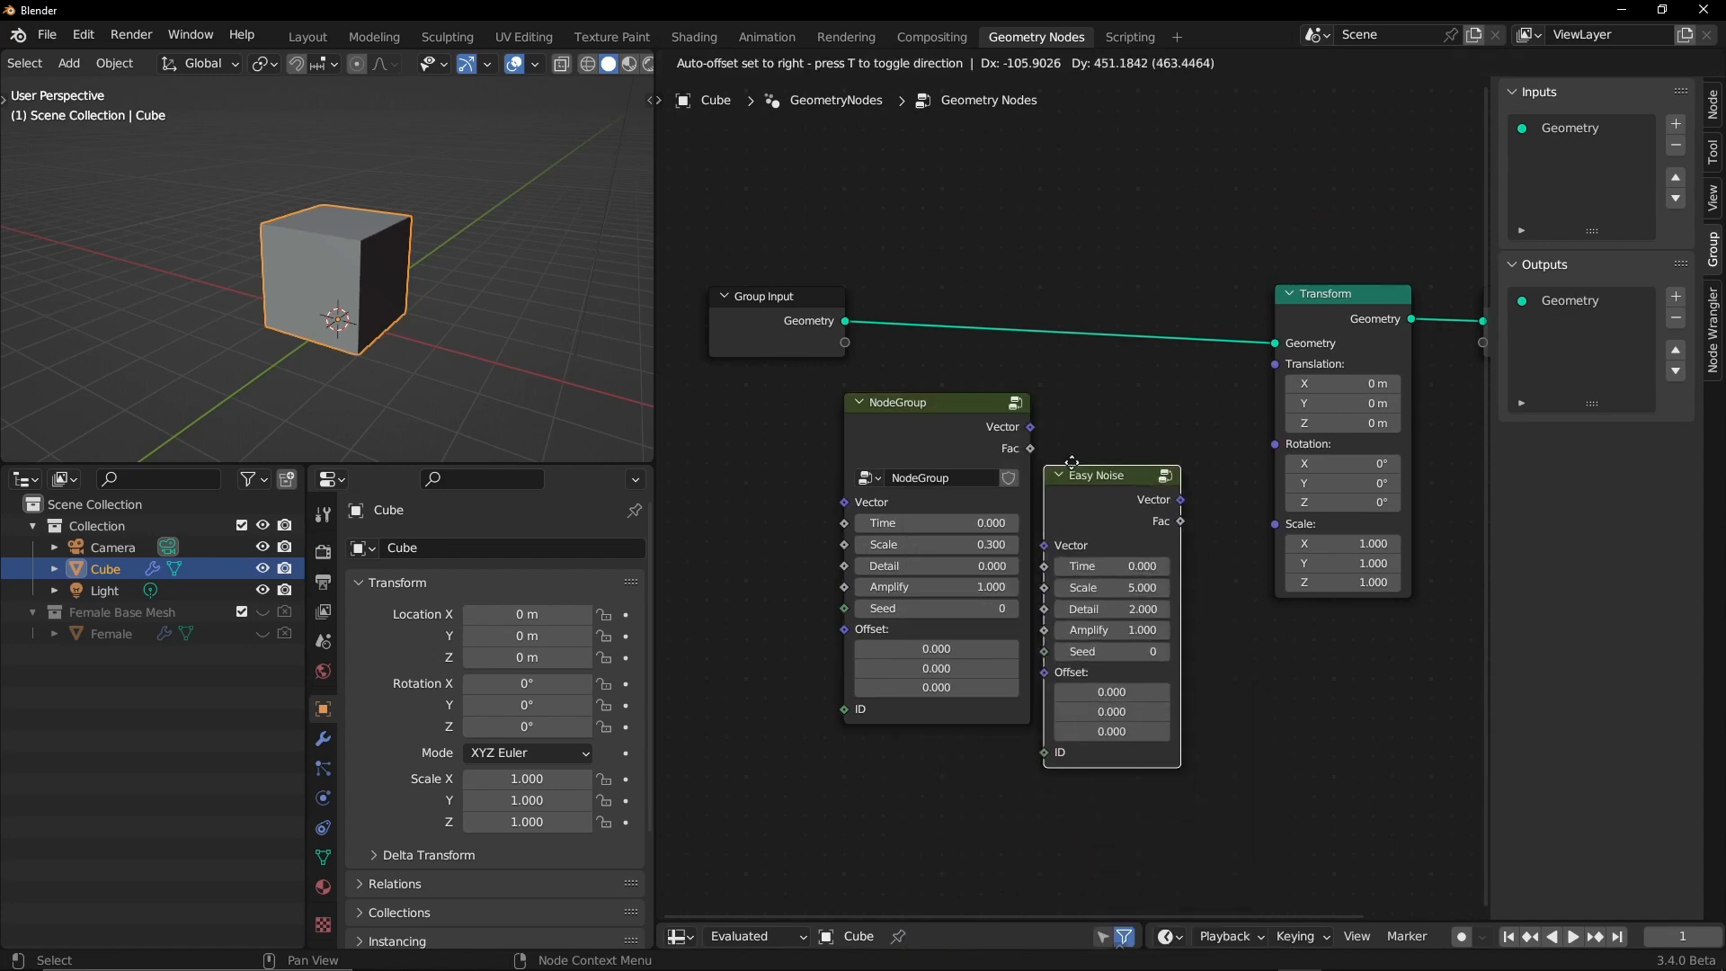
click(1094, 417)
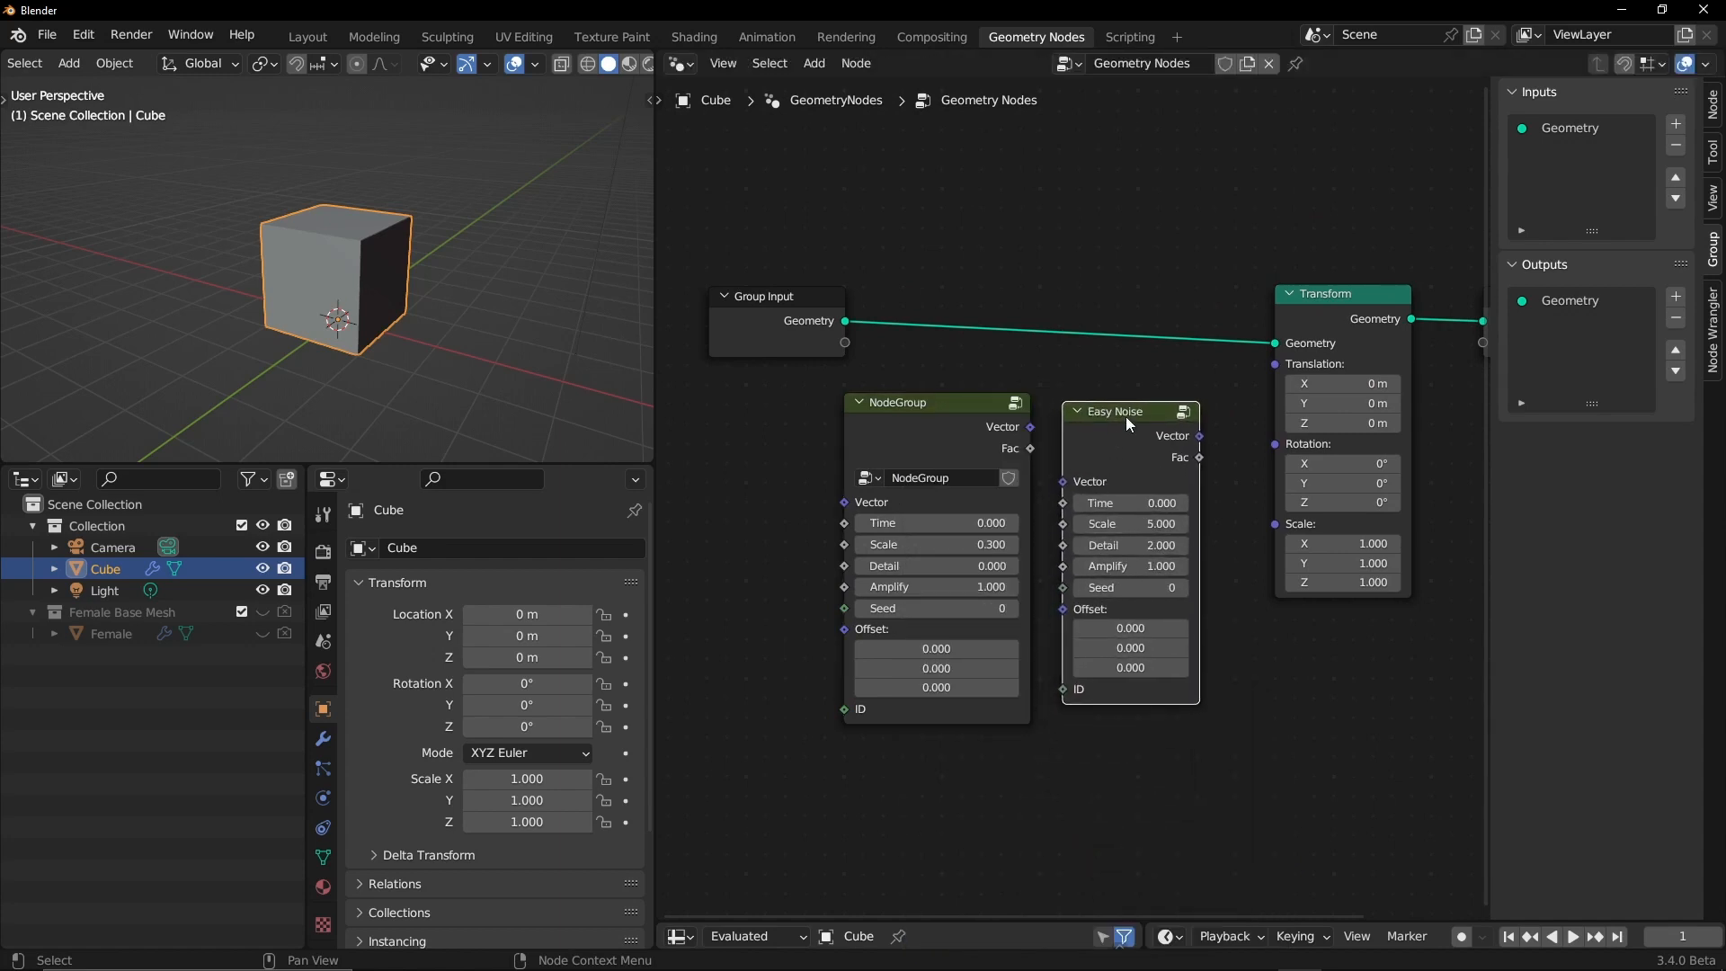
key(x)
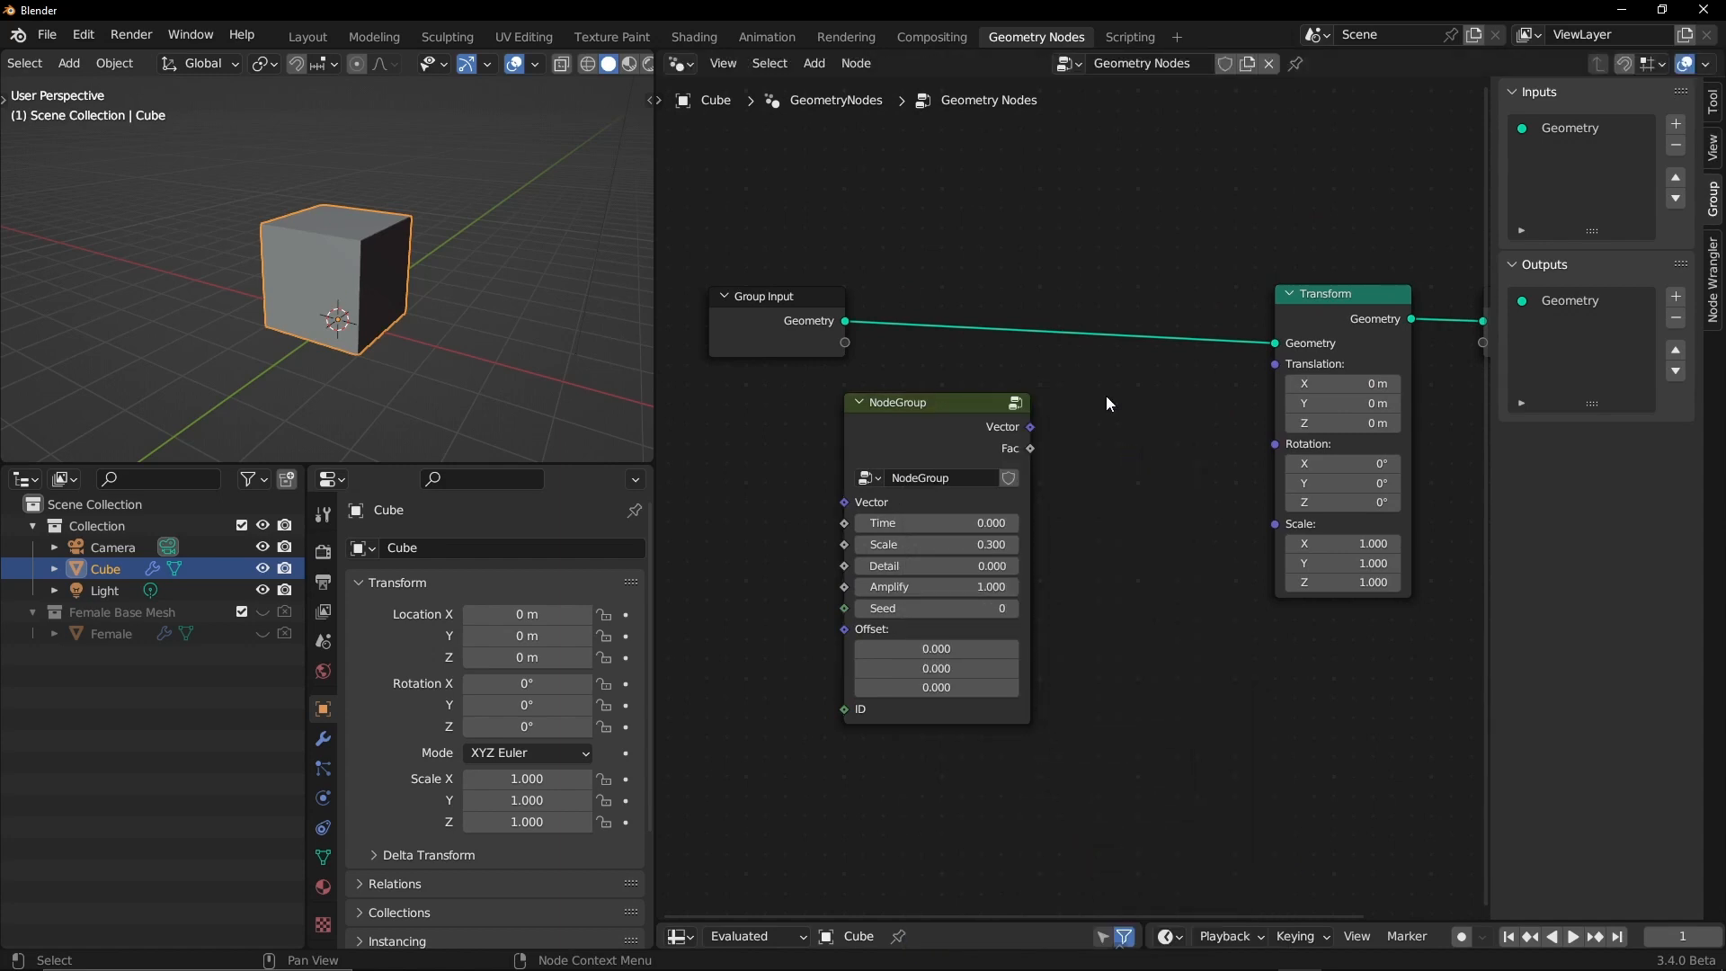
Step: Connect the NodeGroup's Vector output to the Transform node's Translation and move Transform closer
middle_drag(1106, 395, 1043, 421)
drag(998, 423, 1241, 361)
drag(1329, 316, 1237, 310)
Step: Set the NodeGroup's Amplify to 12.5 and vary its Time to test the cube's motion
drag(891, 480, 957, 507)
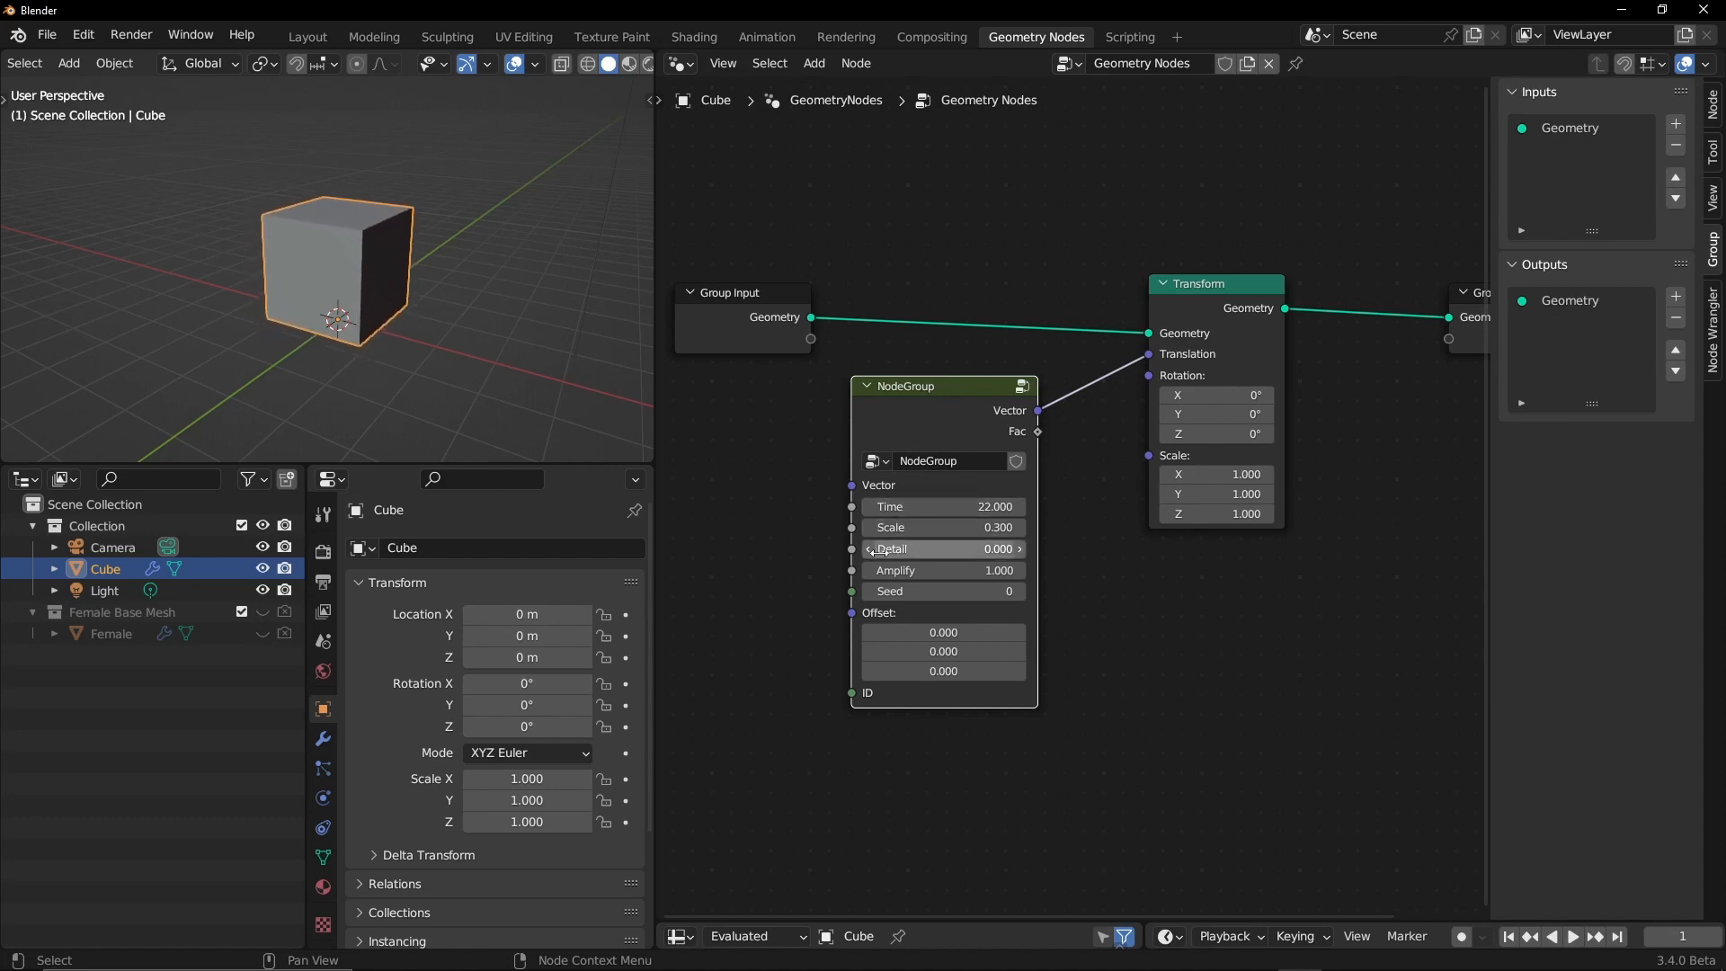
drag(893, 578, 926, 578)
drag(900, 507, 952, 507)
Step: Inside the group, set the Random Value's Min to -100000 and Max to 100000, then return to the parent tree
key(Tab)
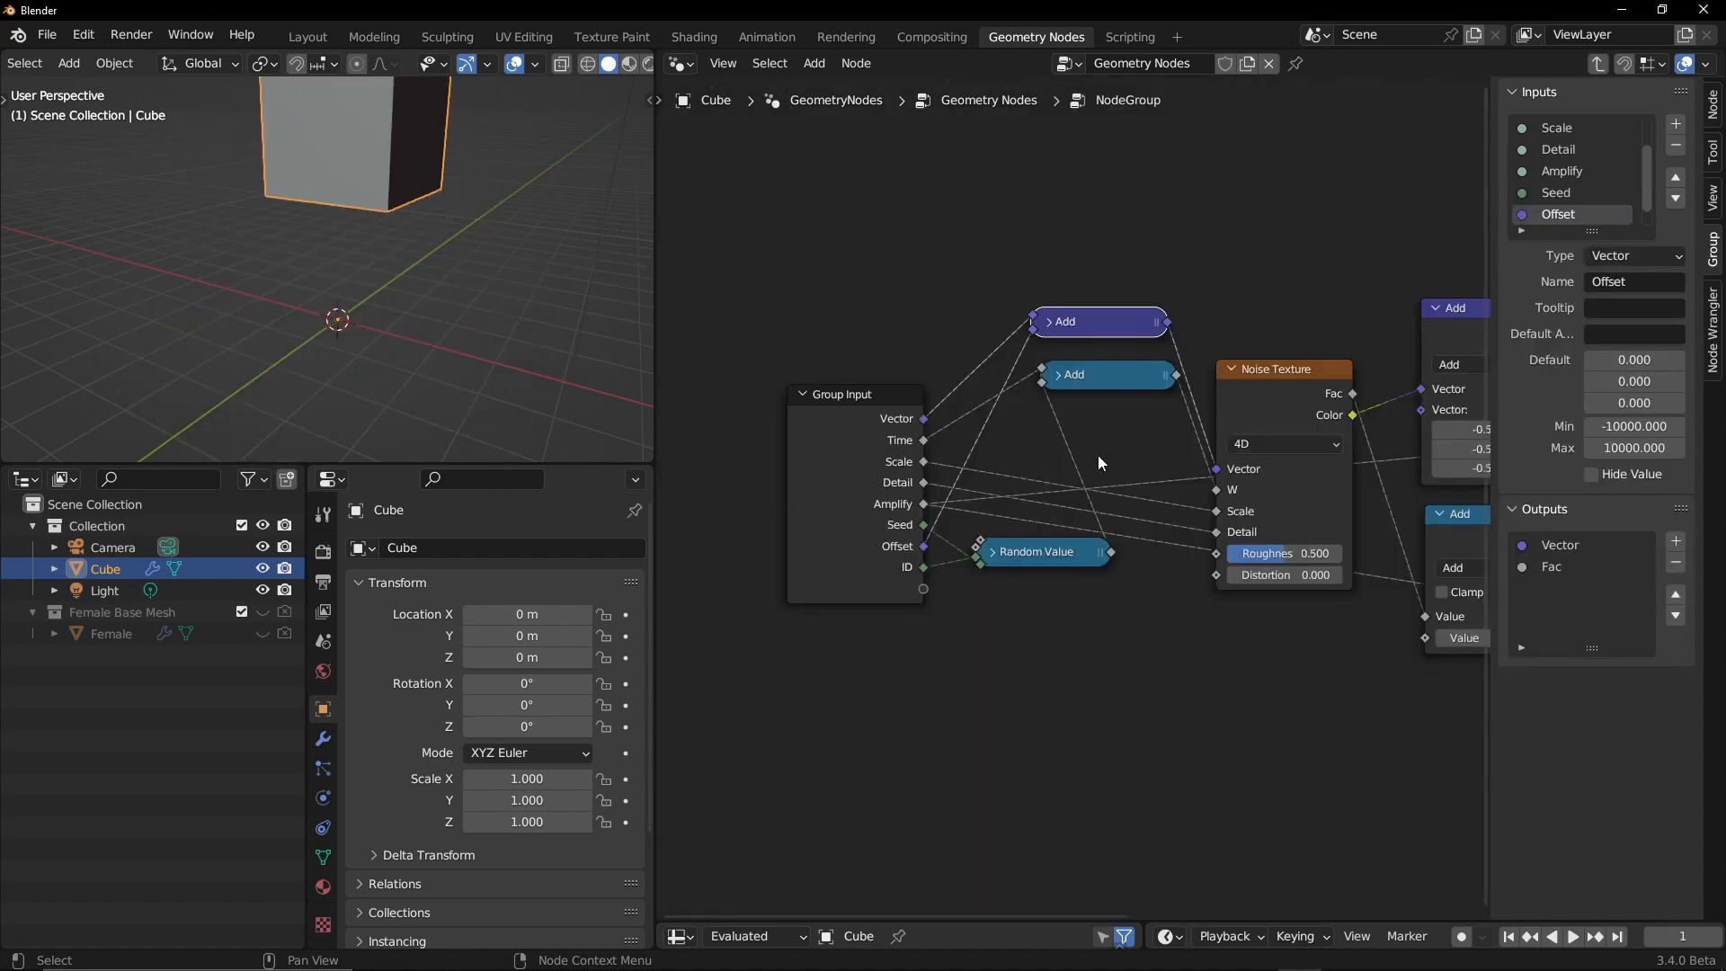
click(994, 552)
click(1052, 633)
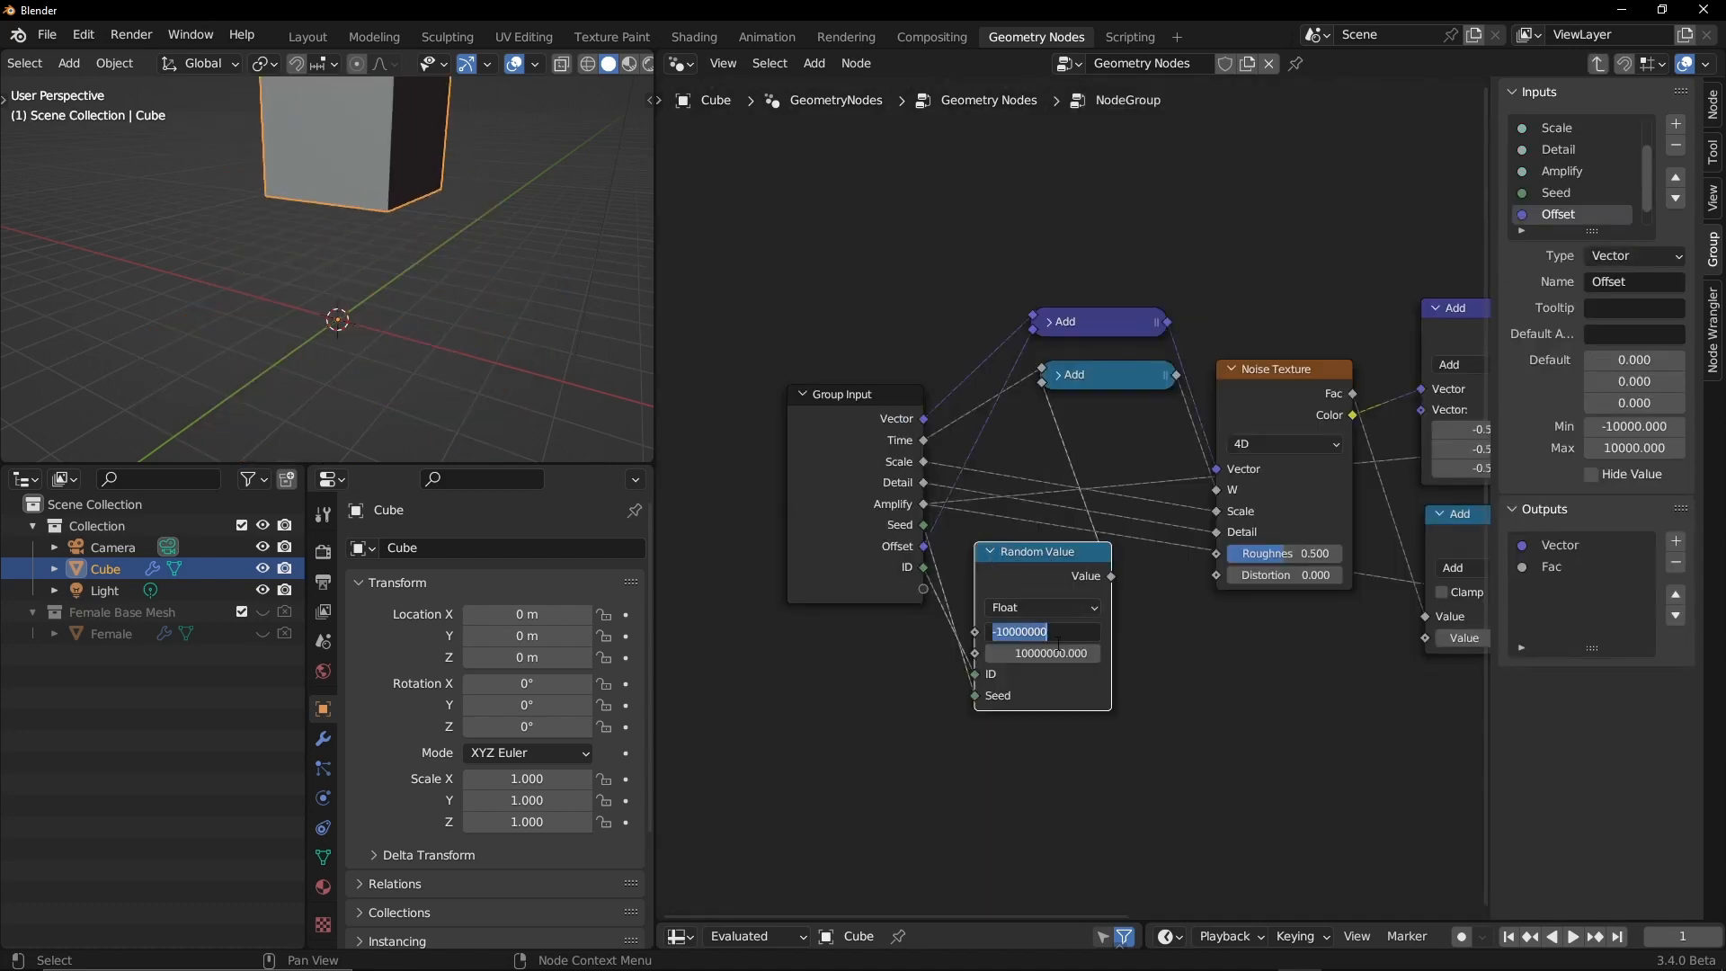
text(-100000)
key(Tab)
text(10)
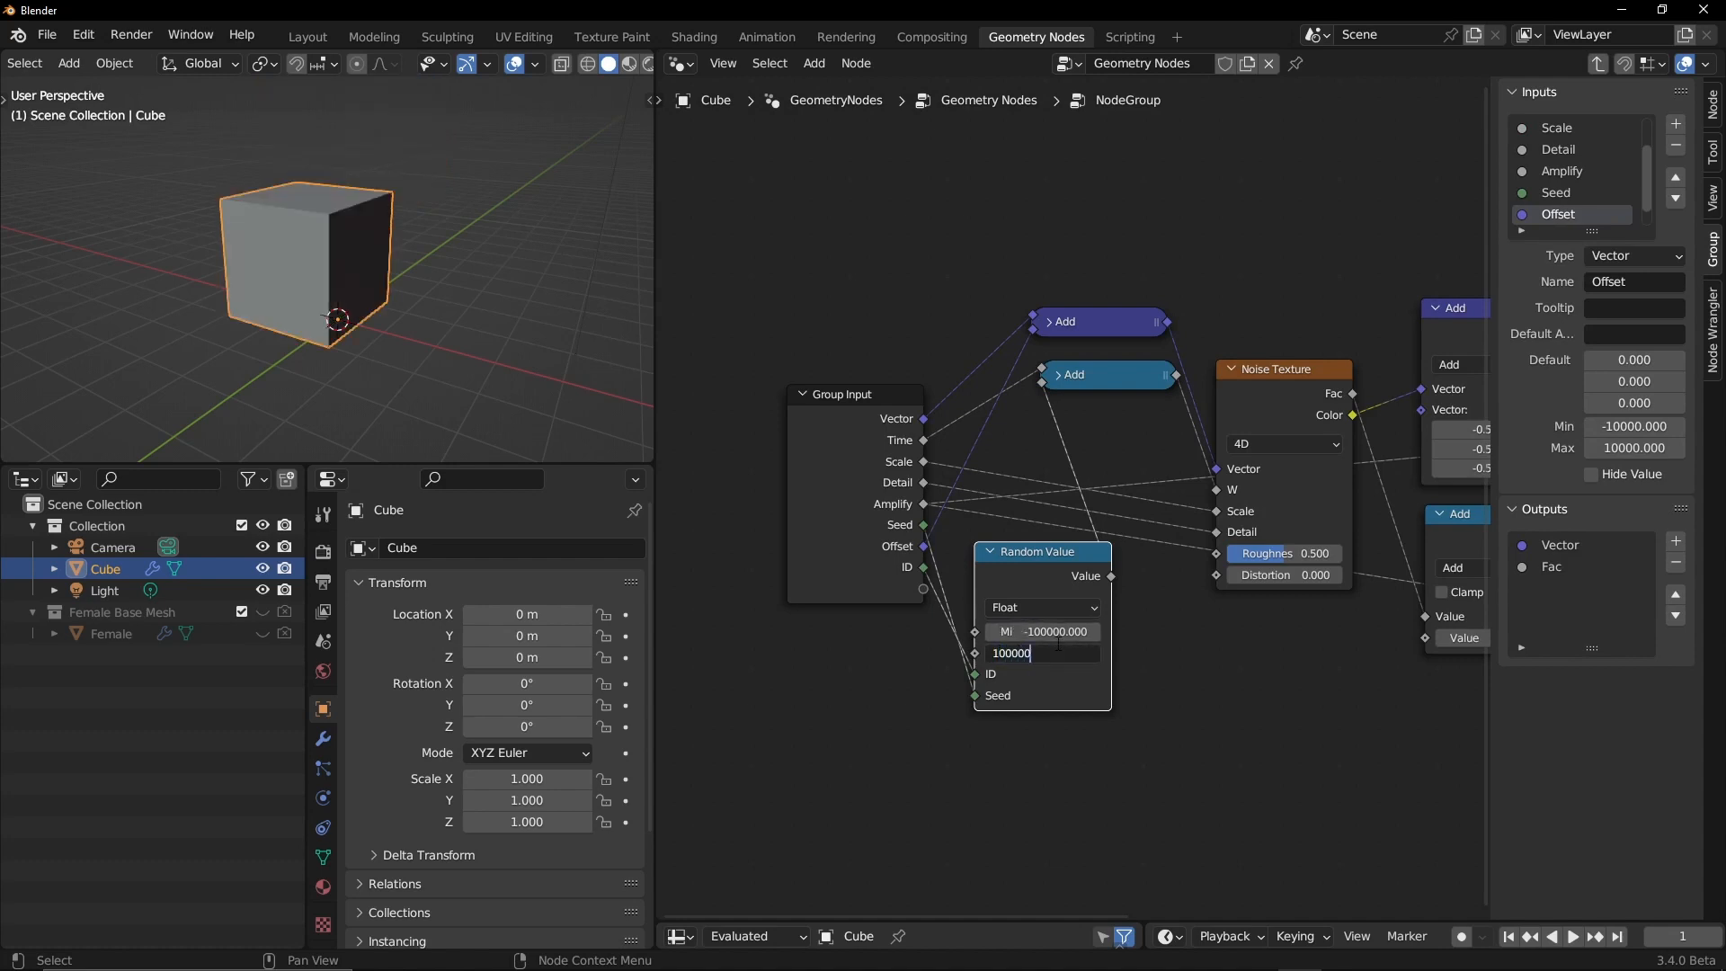
text(0000)
key(Return)
key(Tab)
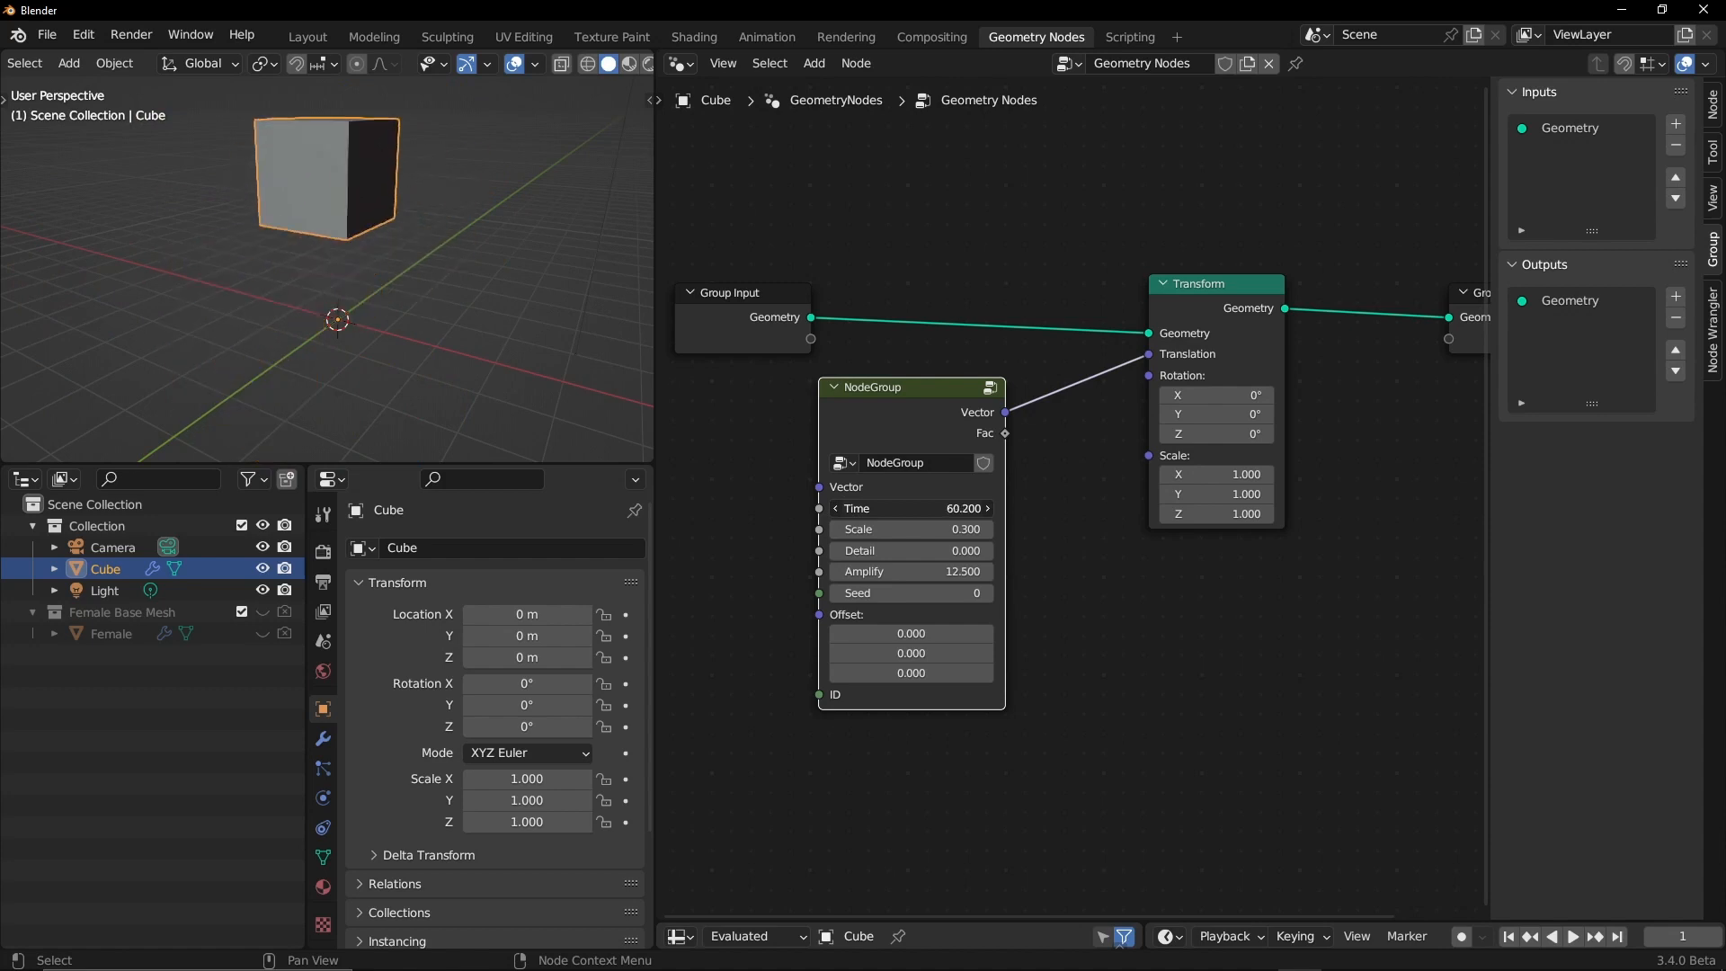
Step: Connect the NodeGroup's Vector output to Transform's Rotation as well and raise Time to 70
drag(912, 509, 940, 509)
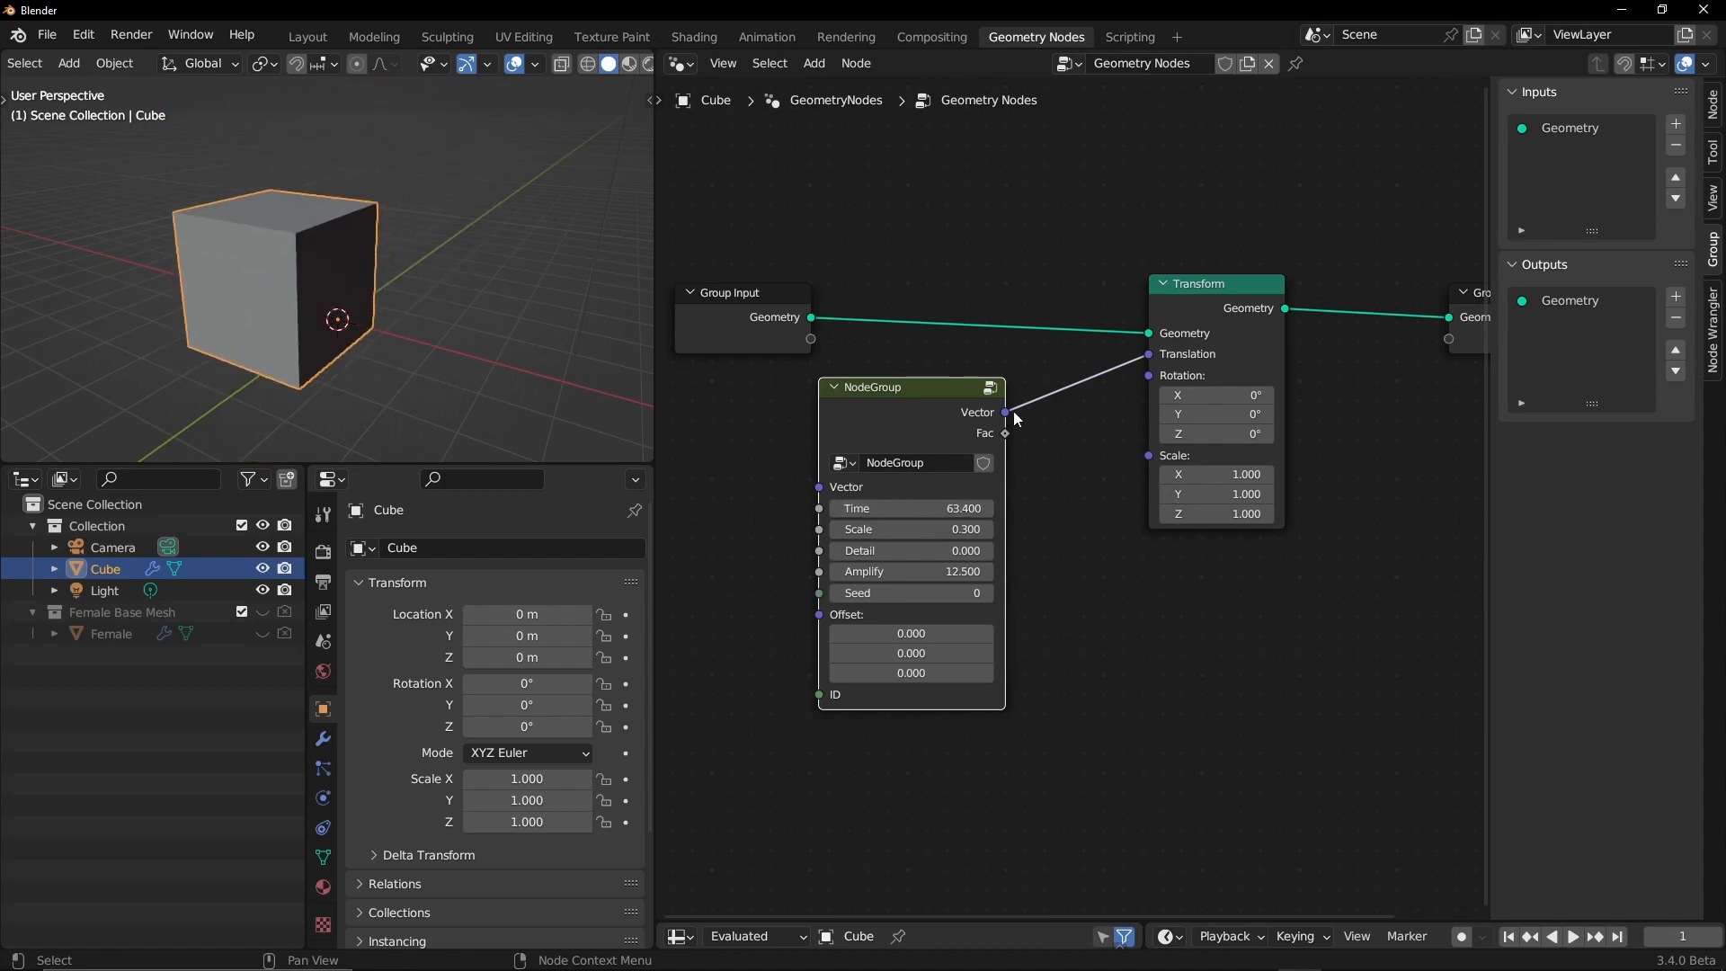
drag(1012, 412, 1149, 375)
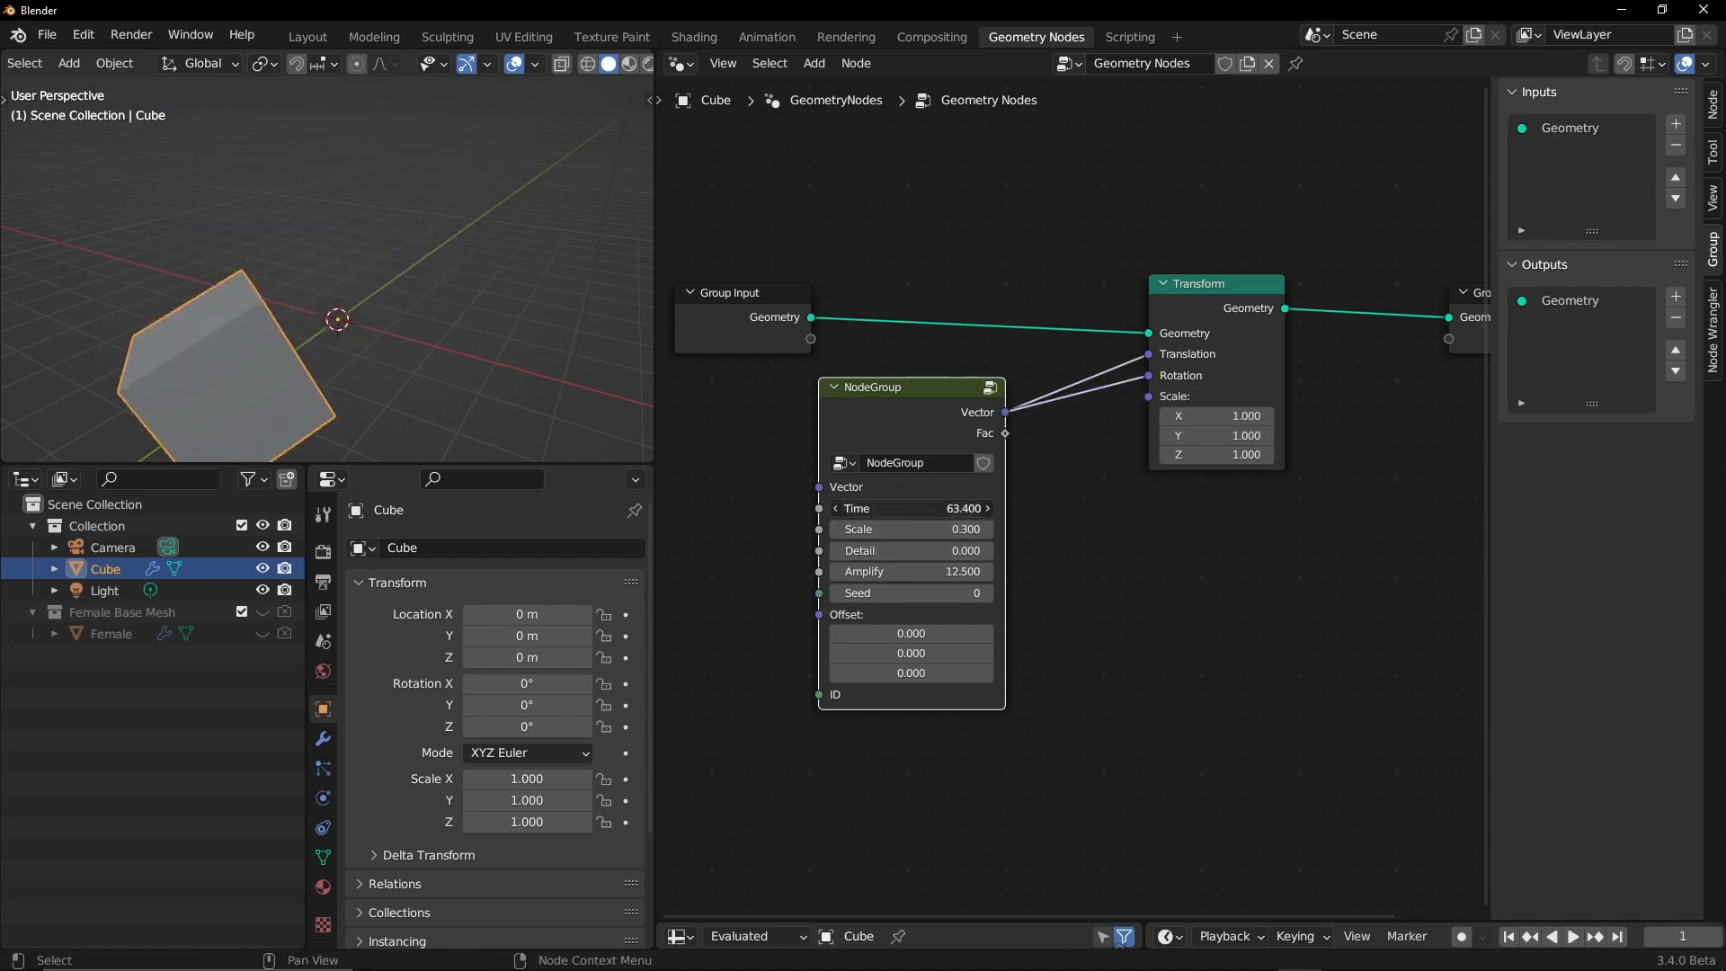
mouse_move(912, 509)
mouse_down()
mouse_move(991, 509)
mouse_move(923, 509)
mouse_up()
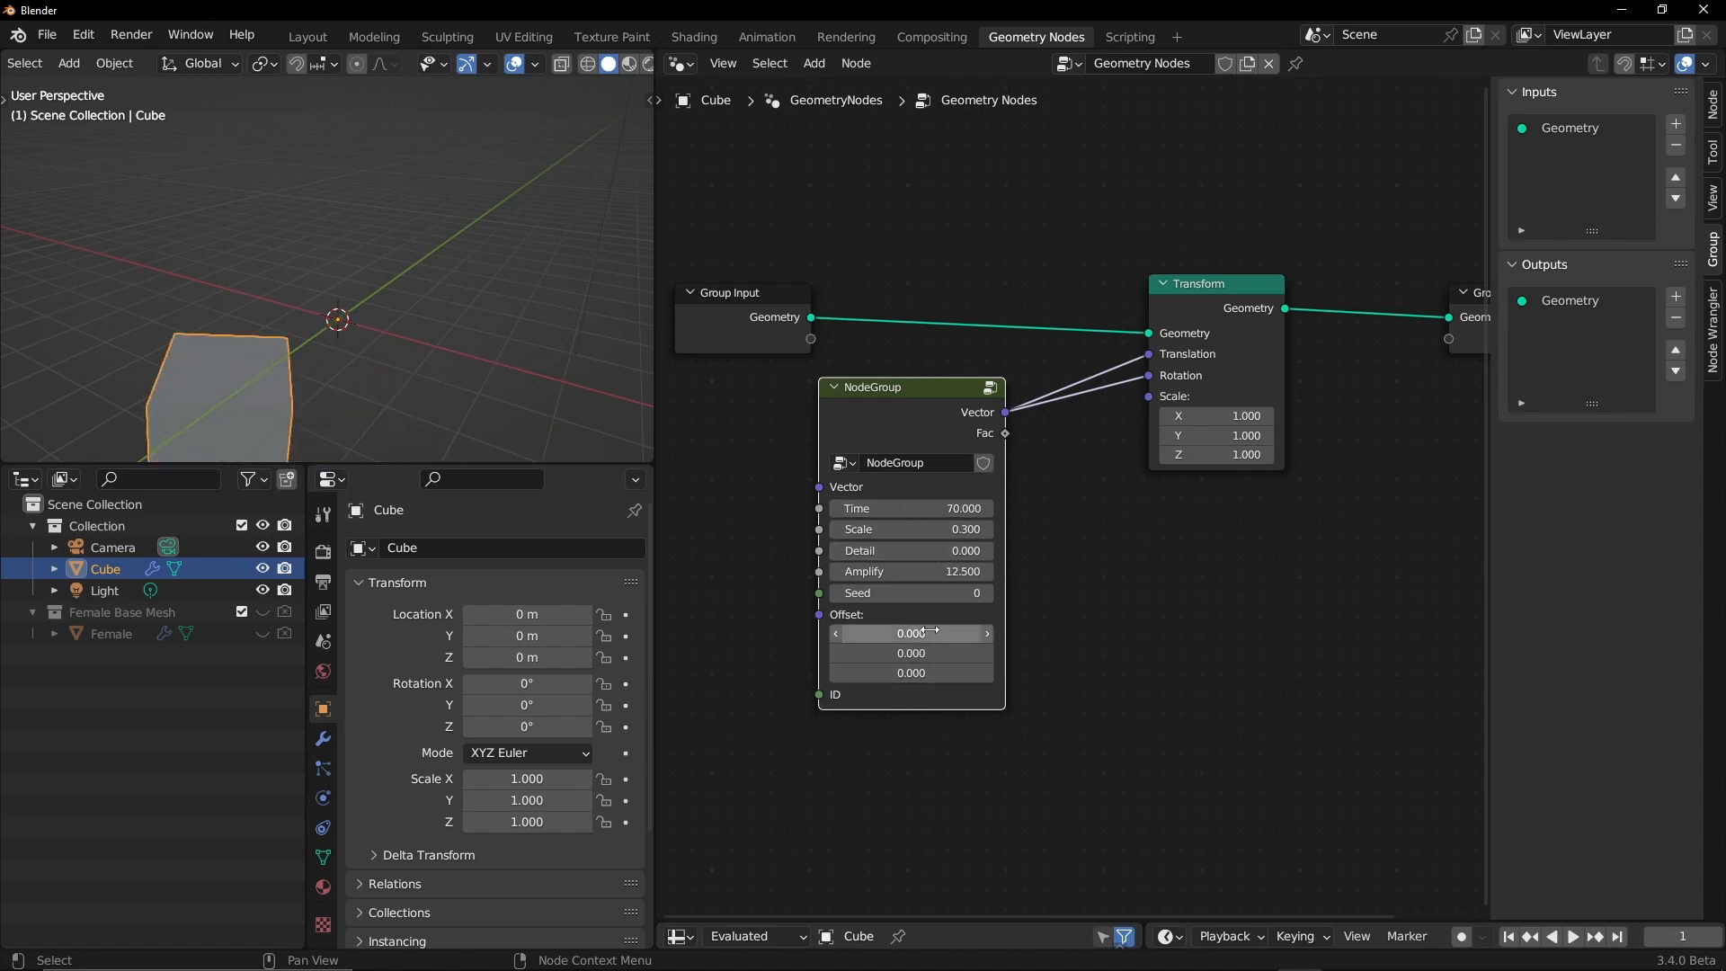
Step: Set the NodeGroup's Seed to 7 and shift the node slightly away from Transform
click(989, 591)
click(989, 592)
click(989, 591)
click(989, 591)
click(989, 592)
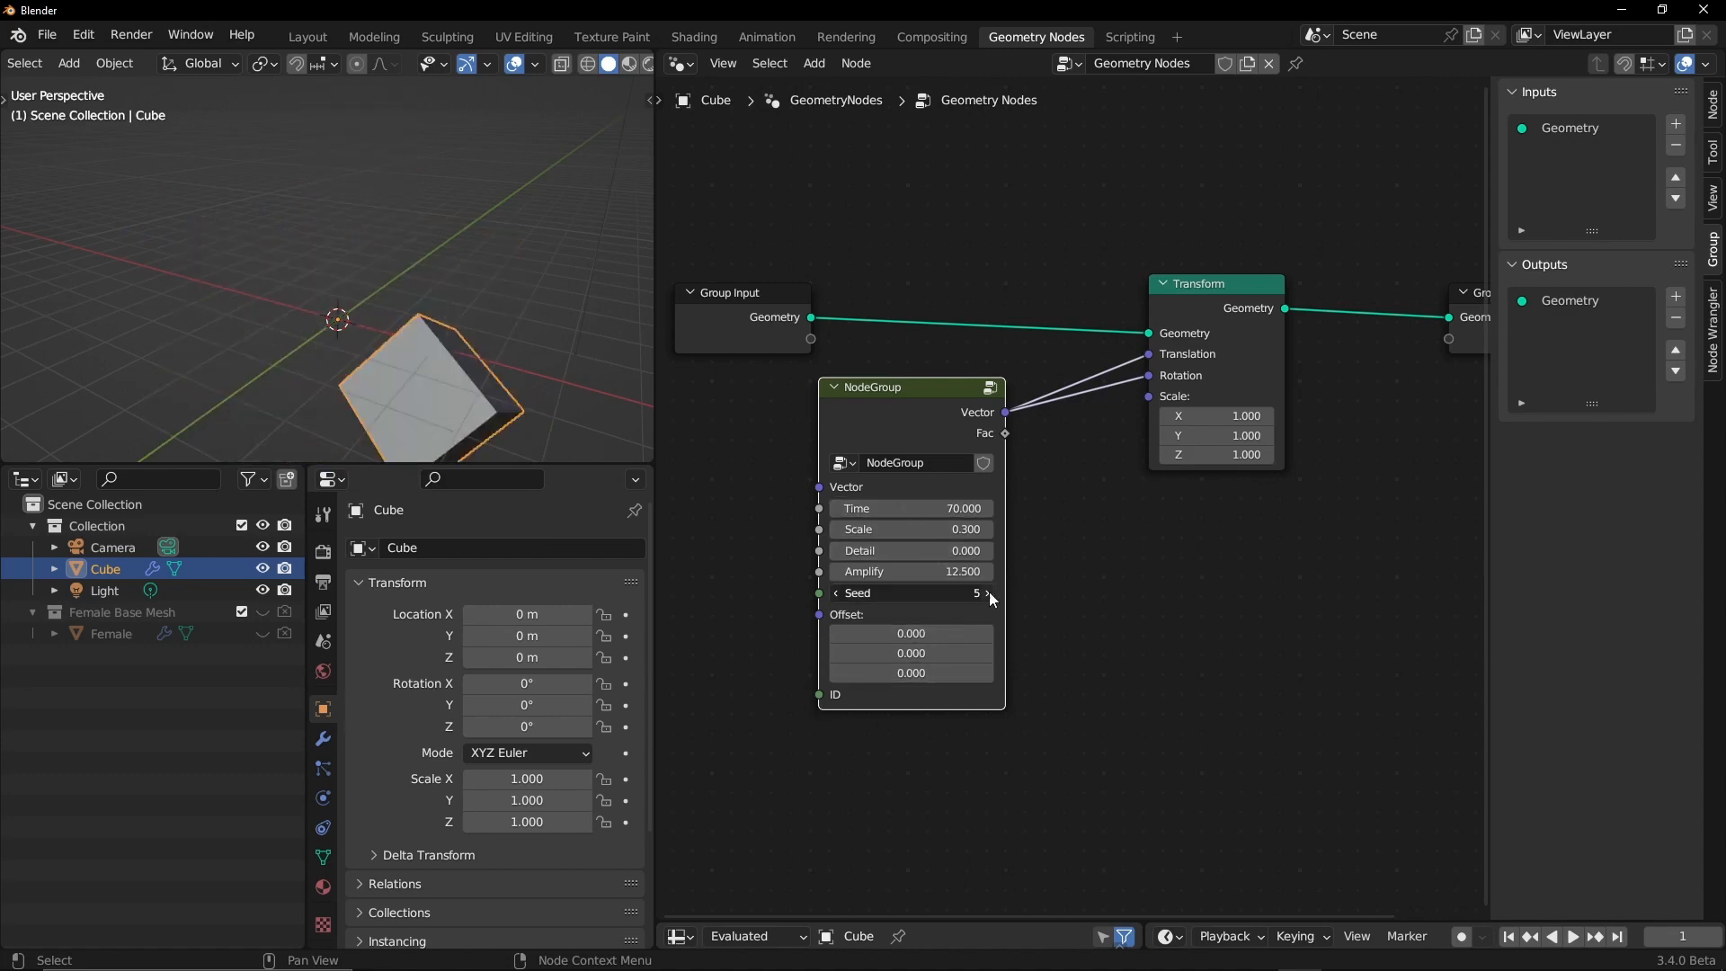
click(990, 591)
click(989, 592)
drag(893, 410, 863, 413)
Step: Duplicate the NodeGroup node, set the copy's Seed to 9, and delete the copy
key(shift+d)
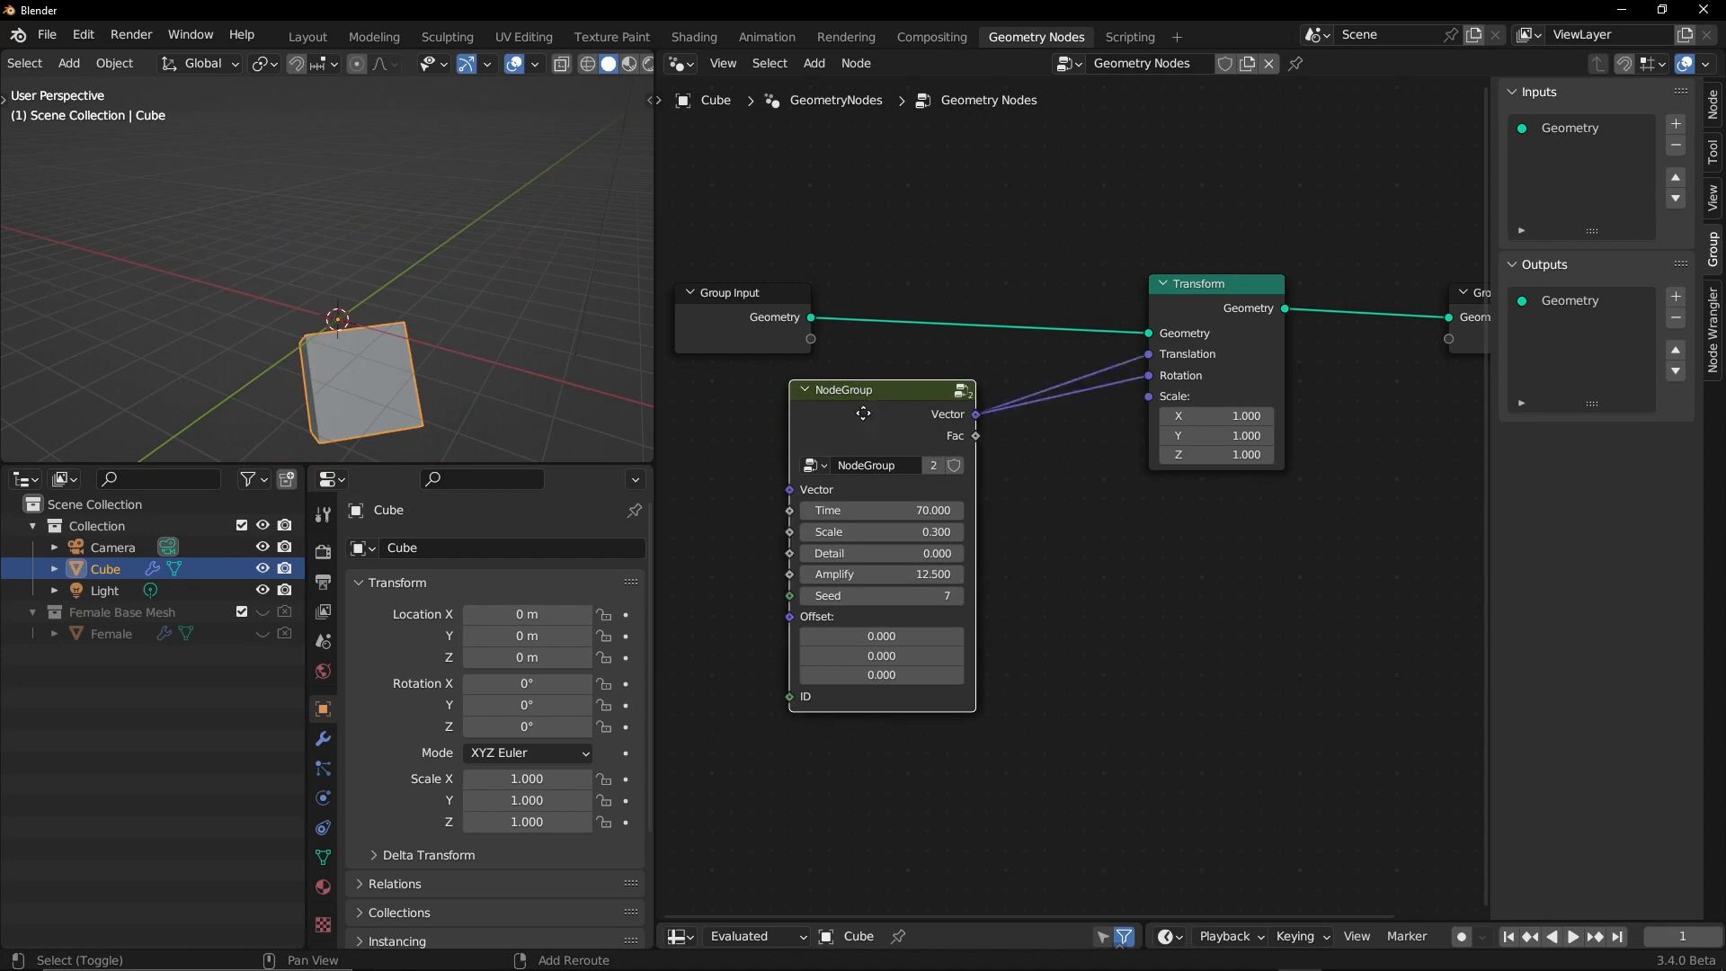
click(1150, 559)
click(1253, 737)
click(1246, 738)
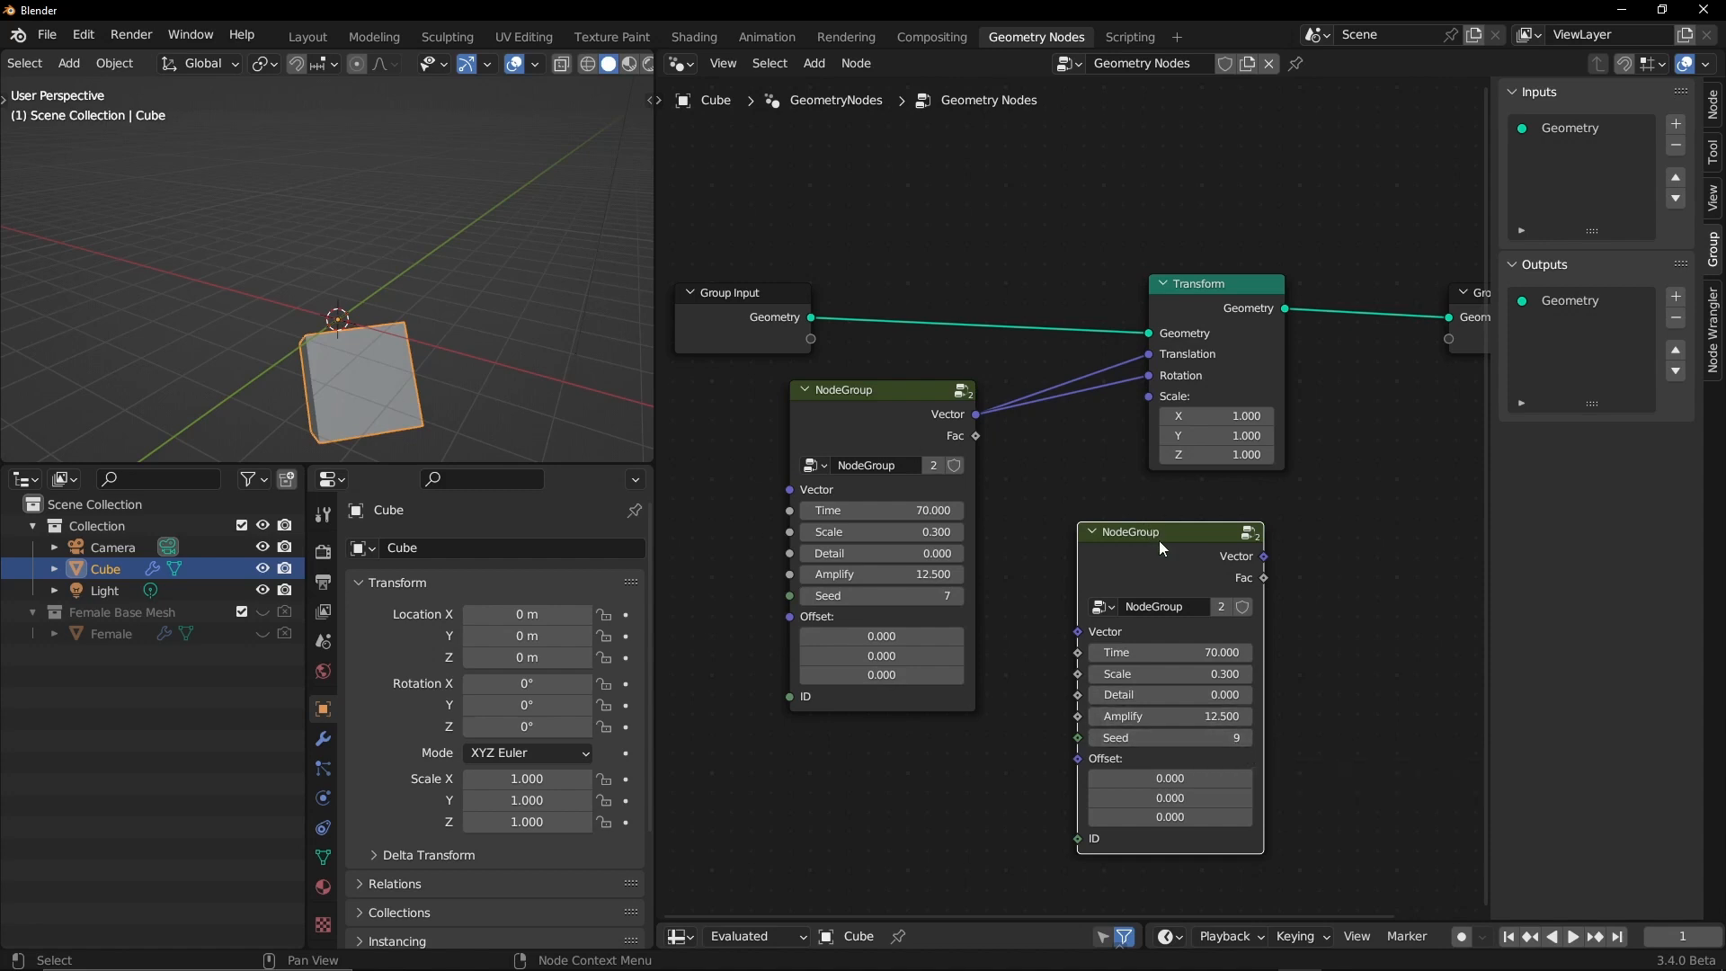
key(x)
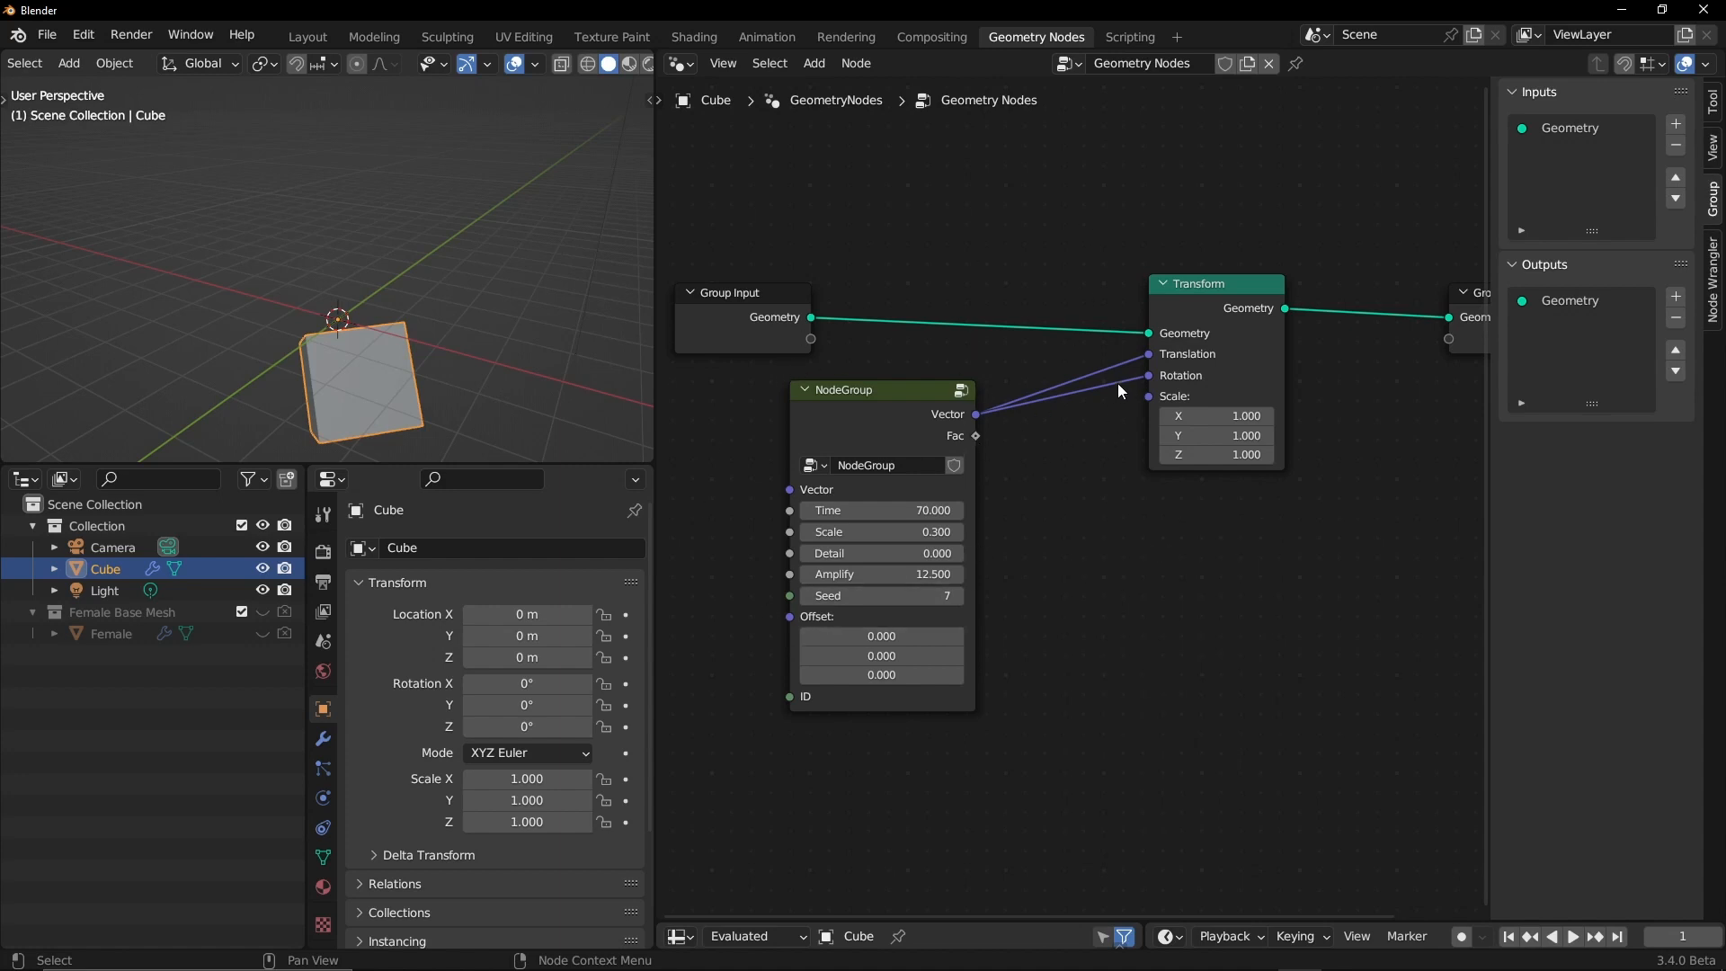
Step: Remove the Transform node with its noise links and connect the Group Input's Geometry directly to the Group Output
mouse_move(1118, 383)
ctrl+right_down()
mouse_move(1127, 399)
mouse_move(1142, 358)
ctrl+right_up()
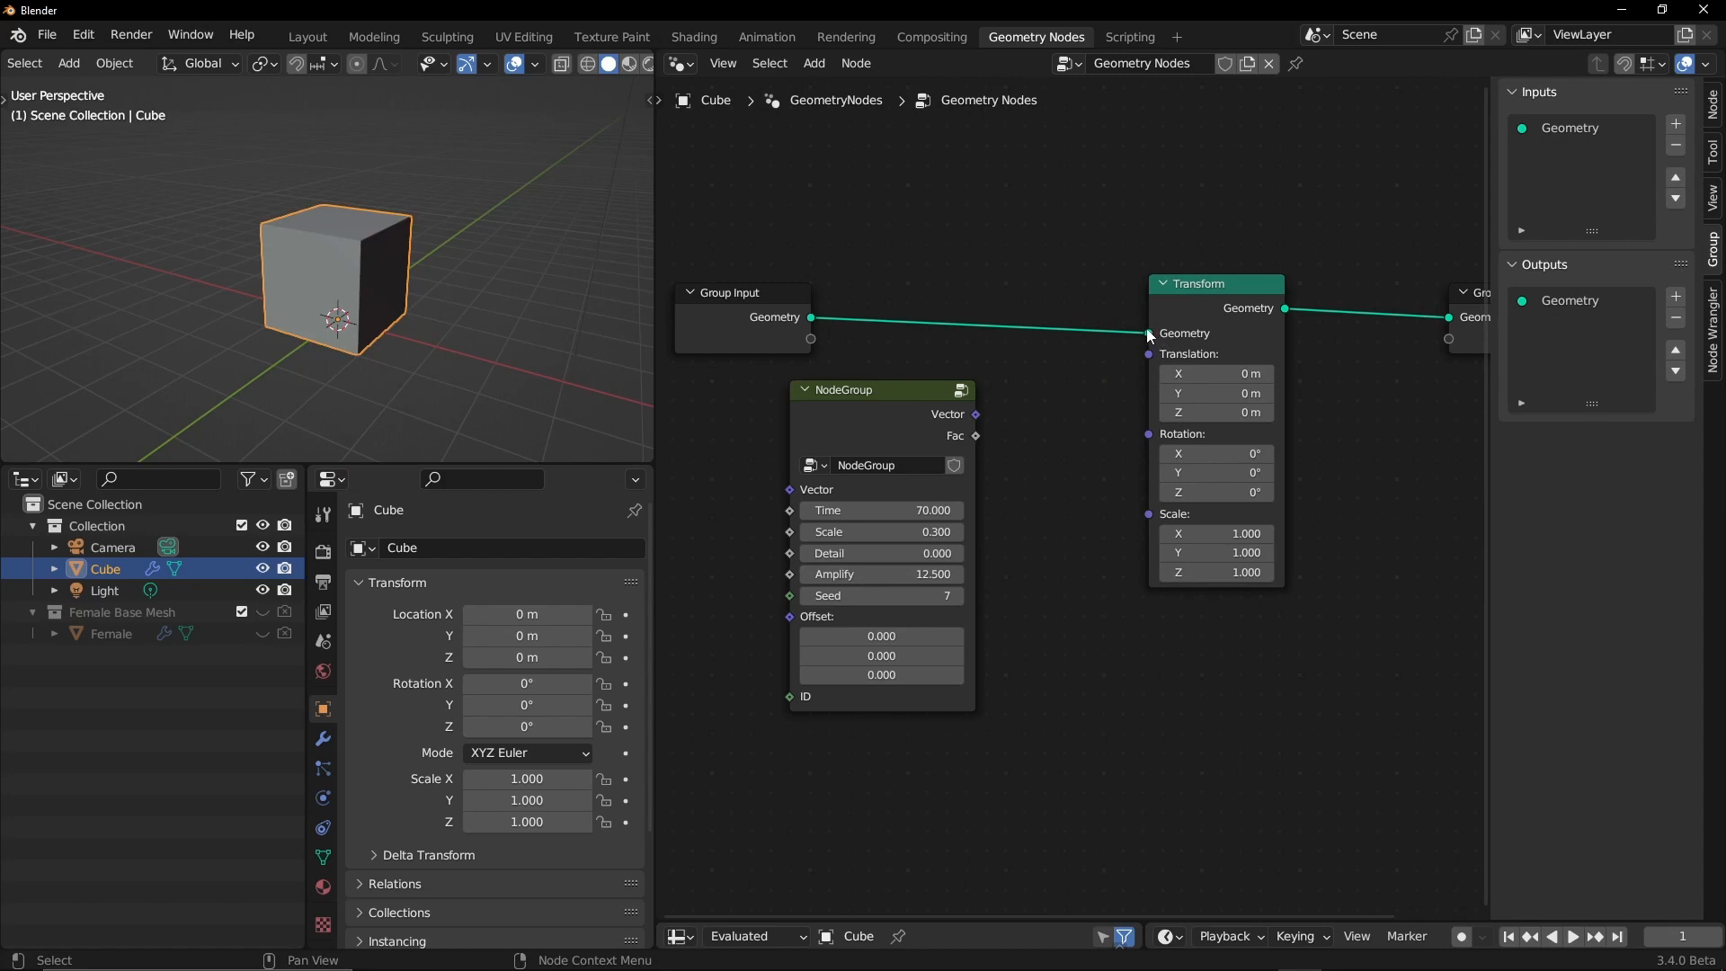
drag(1150, 335, 1444, 318)
drag(1168, 306, 1153, 439)
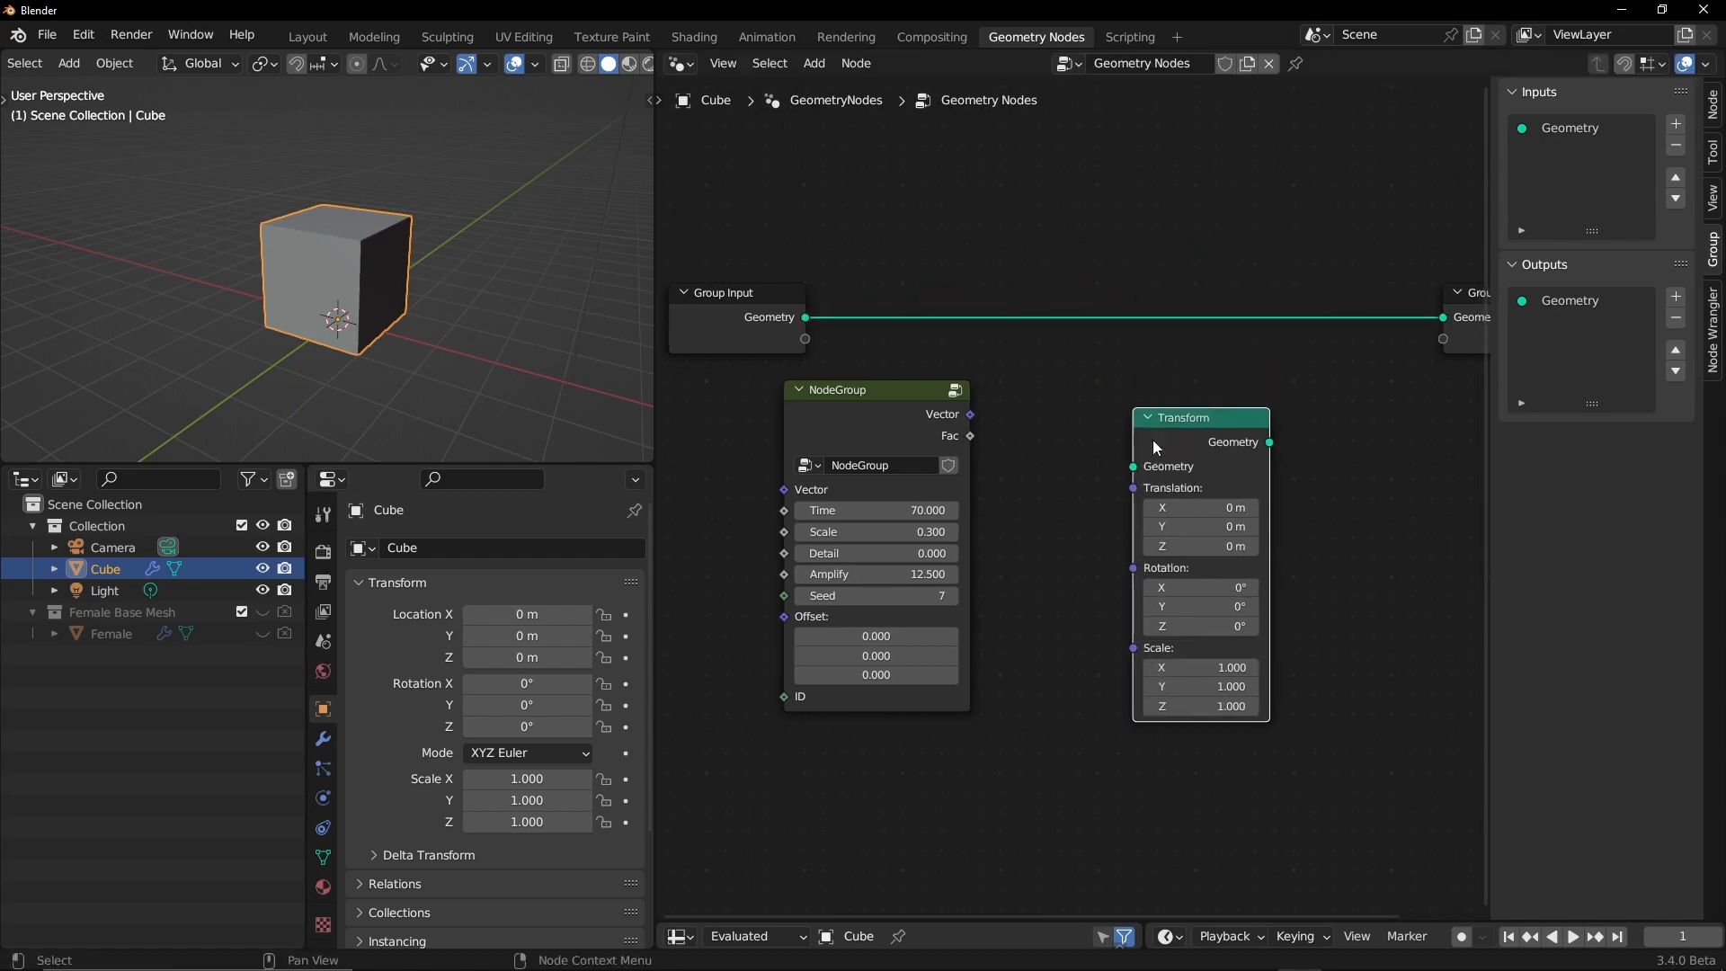
key(x)
Step: Insert a Set Position node between Group Input and Group Output and feed its Offset from the NodeGroup's Vector output
drag(872, 395, 945, 393)
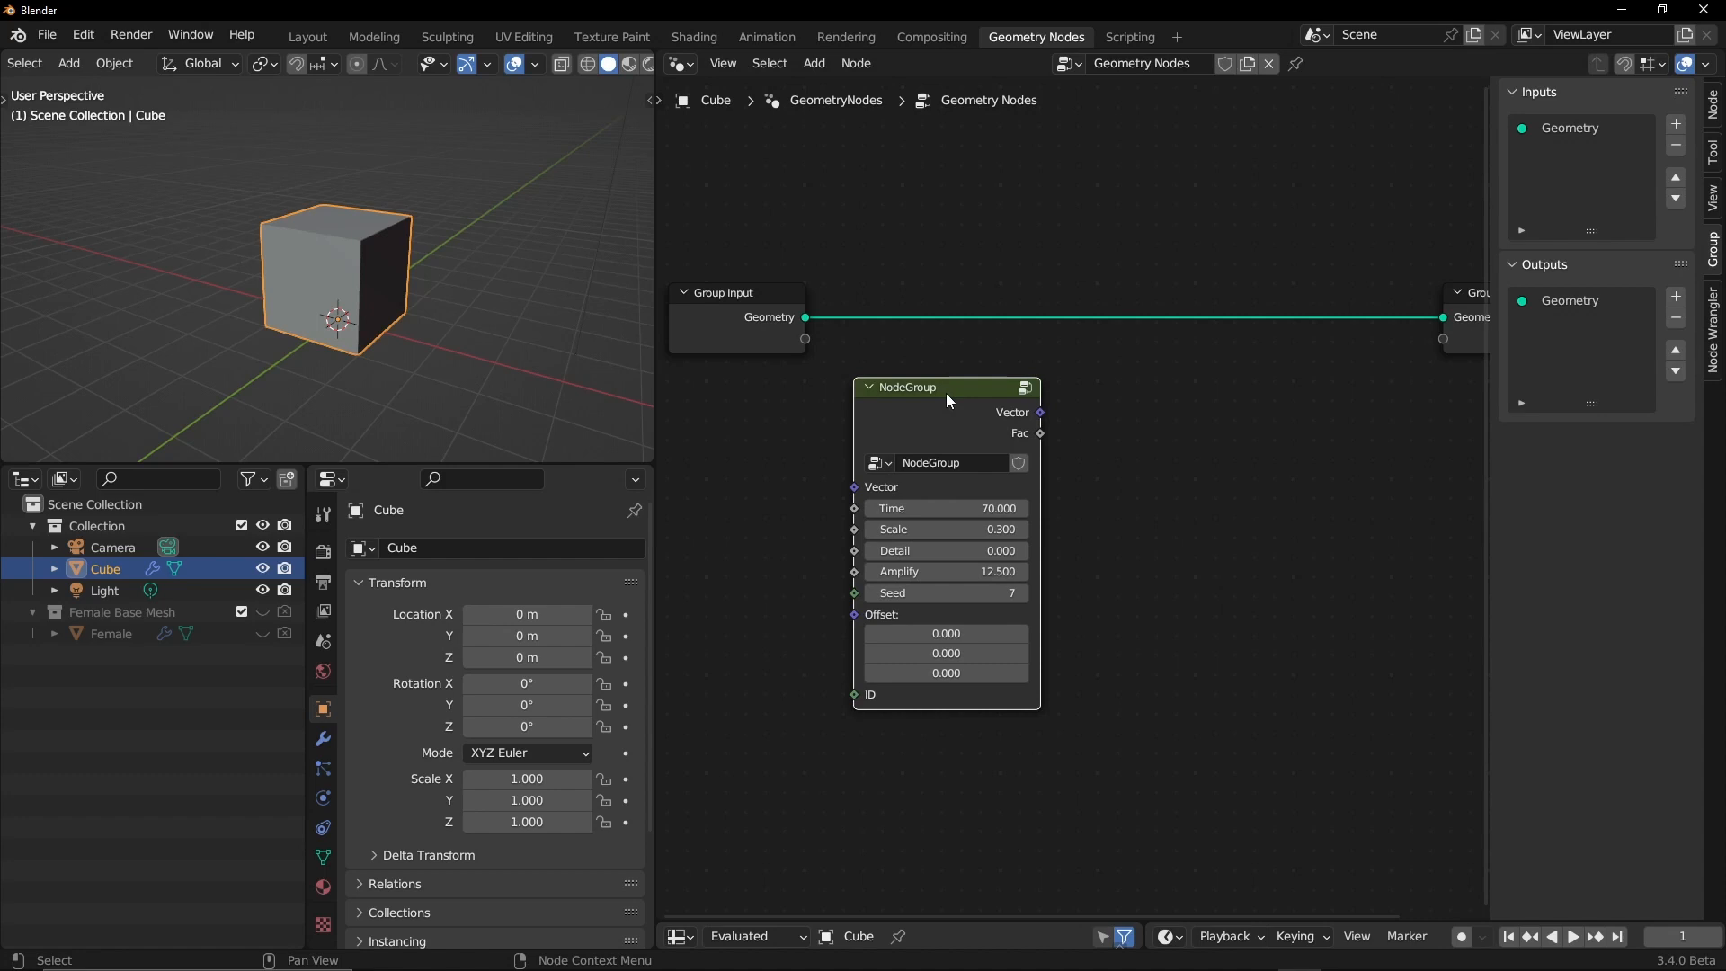
drag(947, 400, 954, 493)
middle_drag(363, 286, 357, 320)
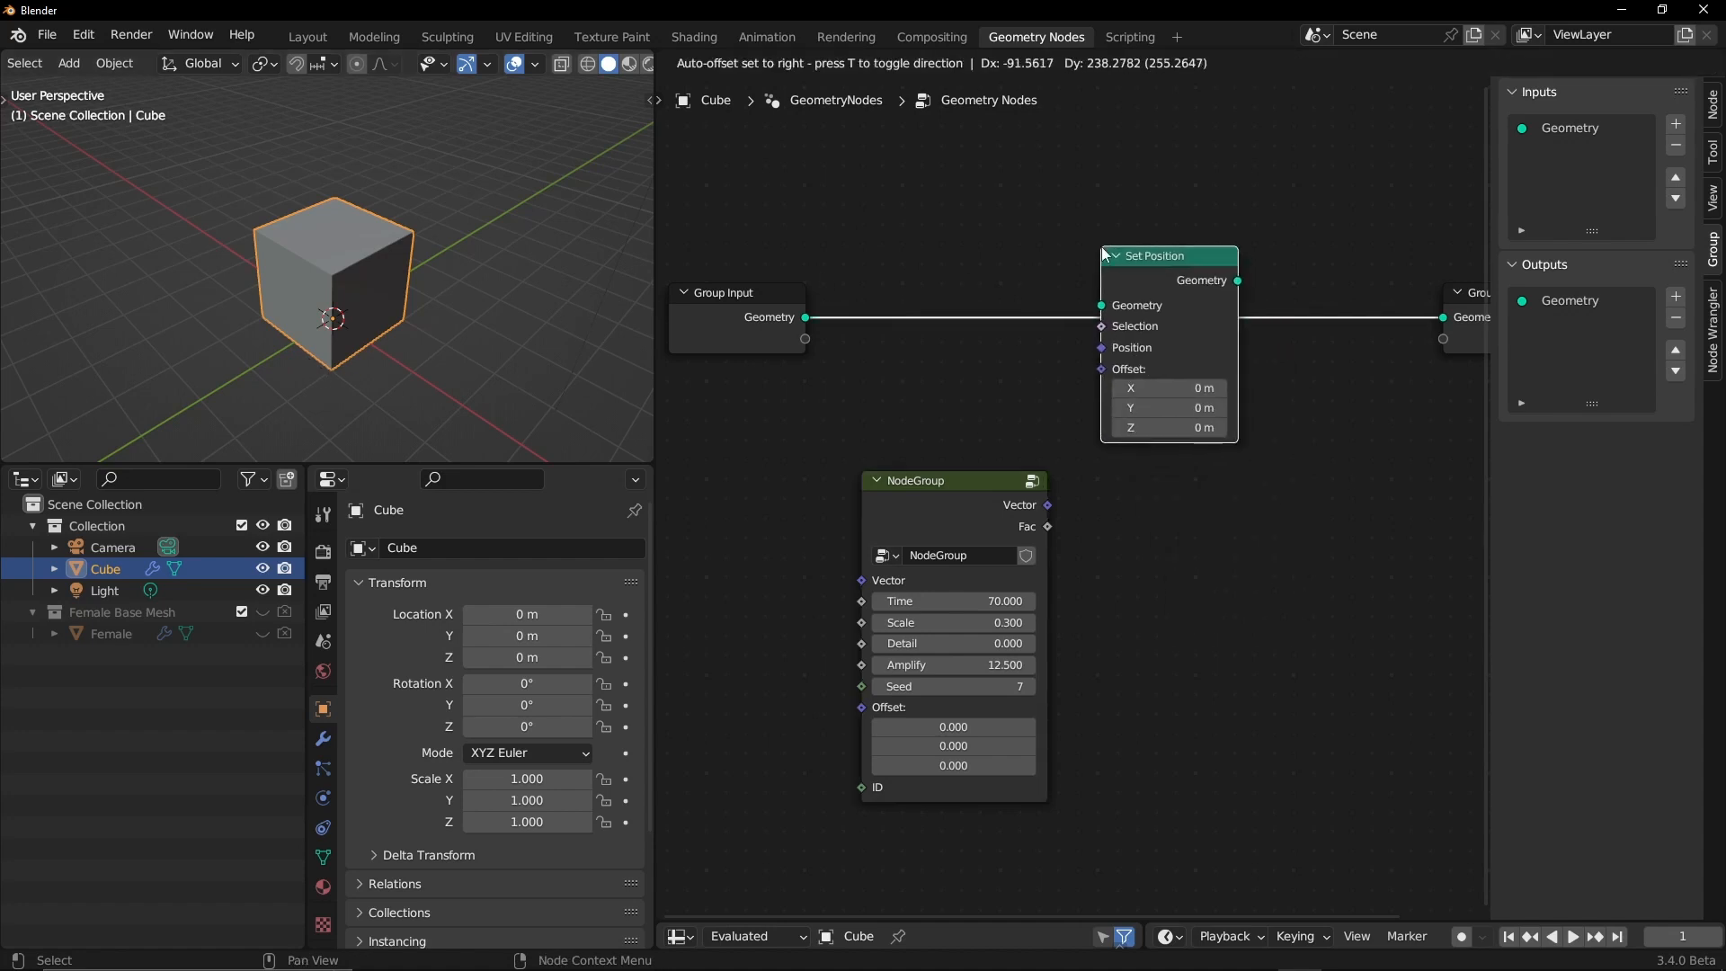
click(1165, 331)
drag(951, 521, 1161, 451)
Step: Set the NodeGroup's Time to 74 to test the offset on the cube
middle_drag(447, 367, 417, 339)
drag(908, 545, 964, 545)
middle_drag(783, 550, 900, 550)
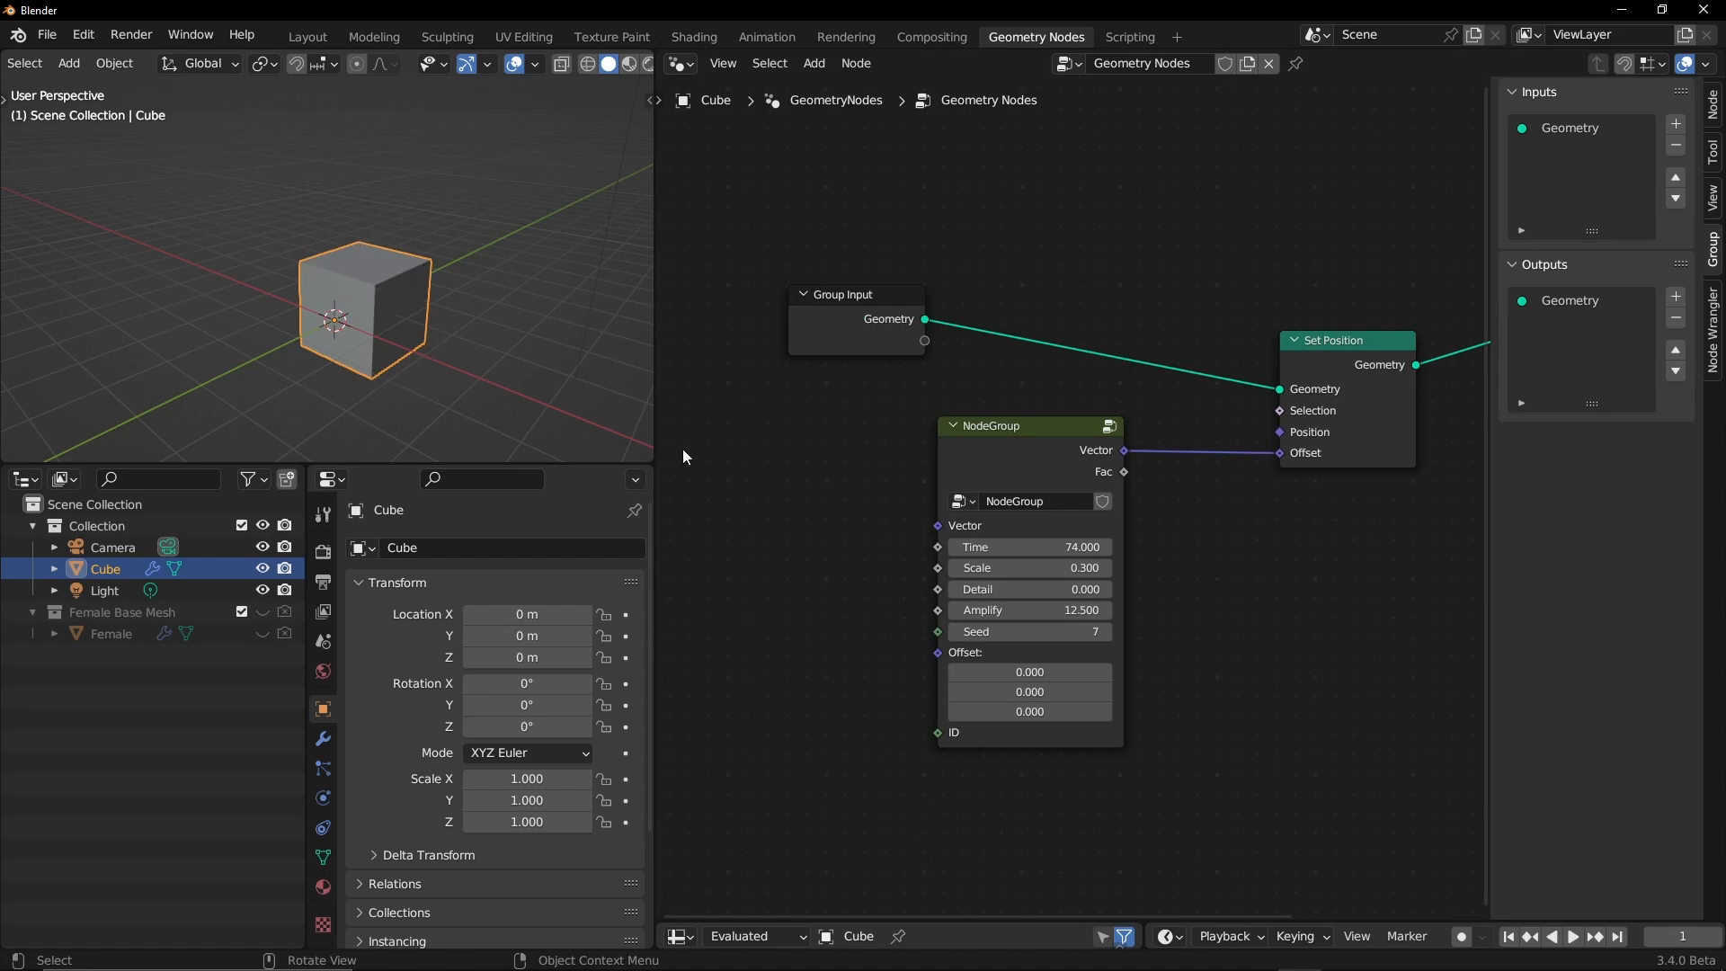
Step: Add a Position node beside the NodeGroup and connect its Position output to the NodeGroup's Vector input
drag(868, 331, 859, 286)
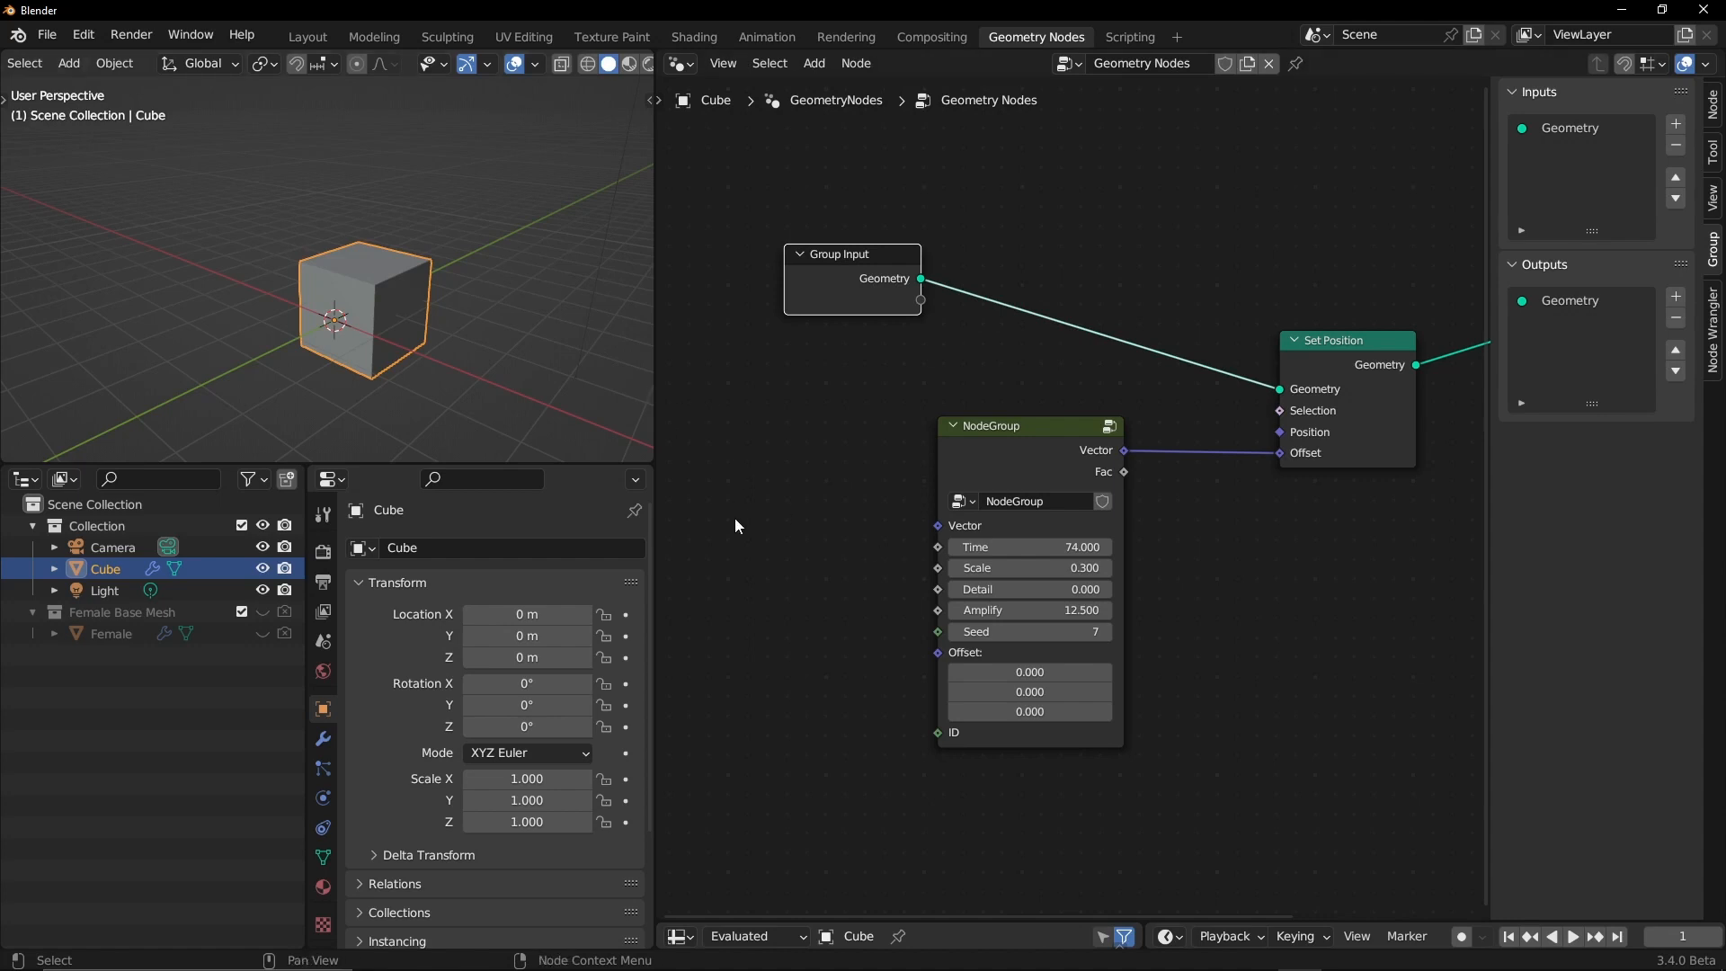
key(shift+a)
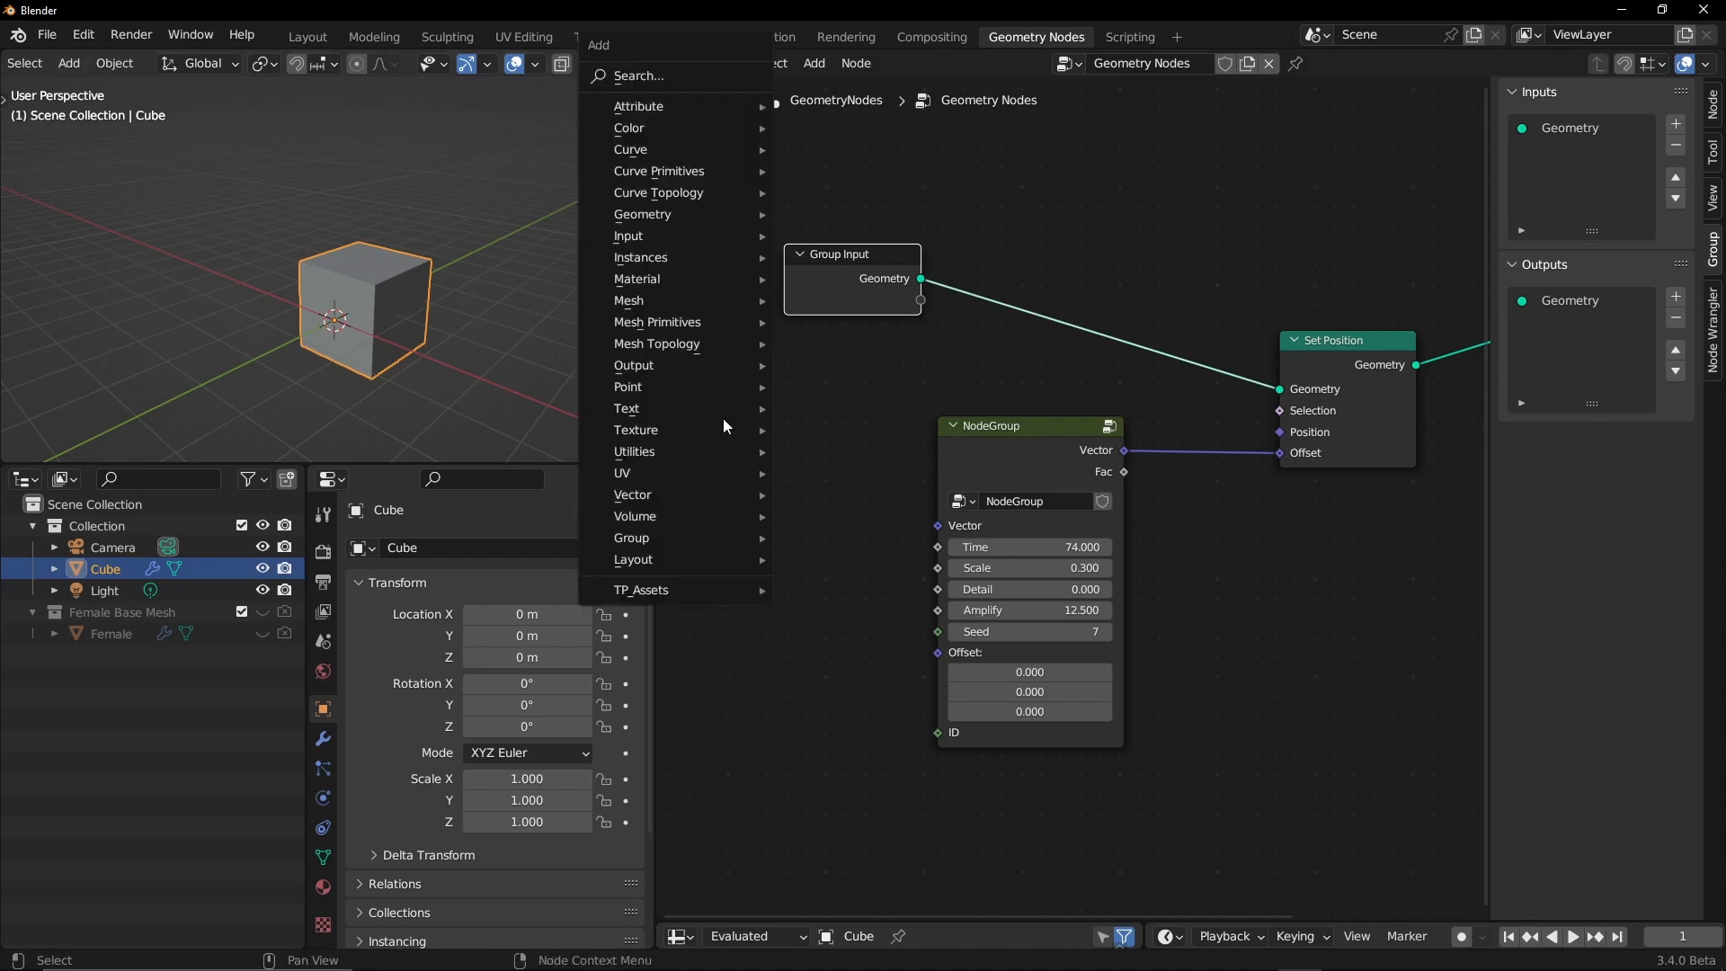
click(682, 76)
text(pos)
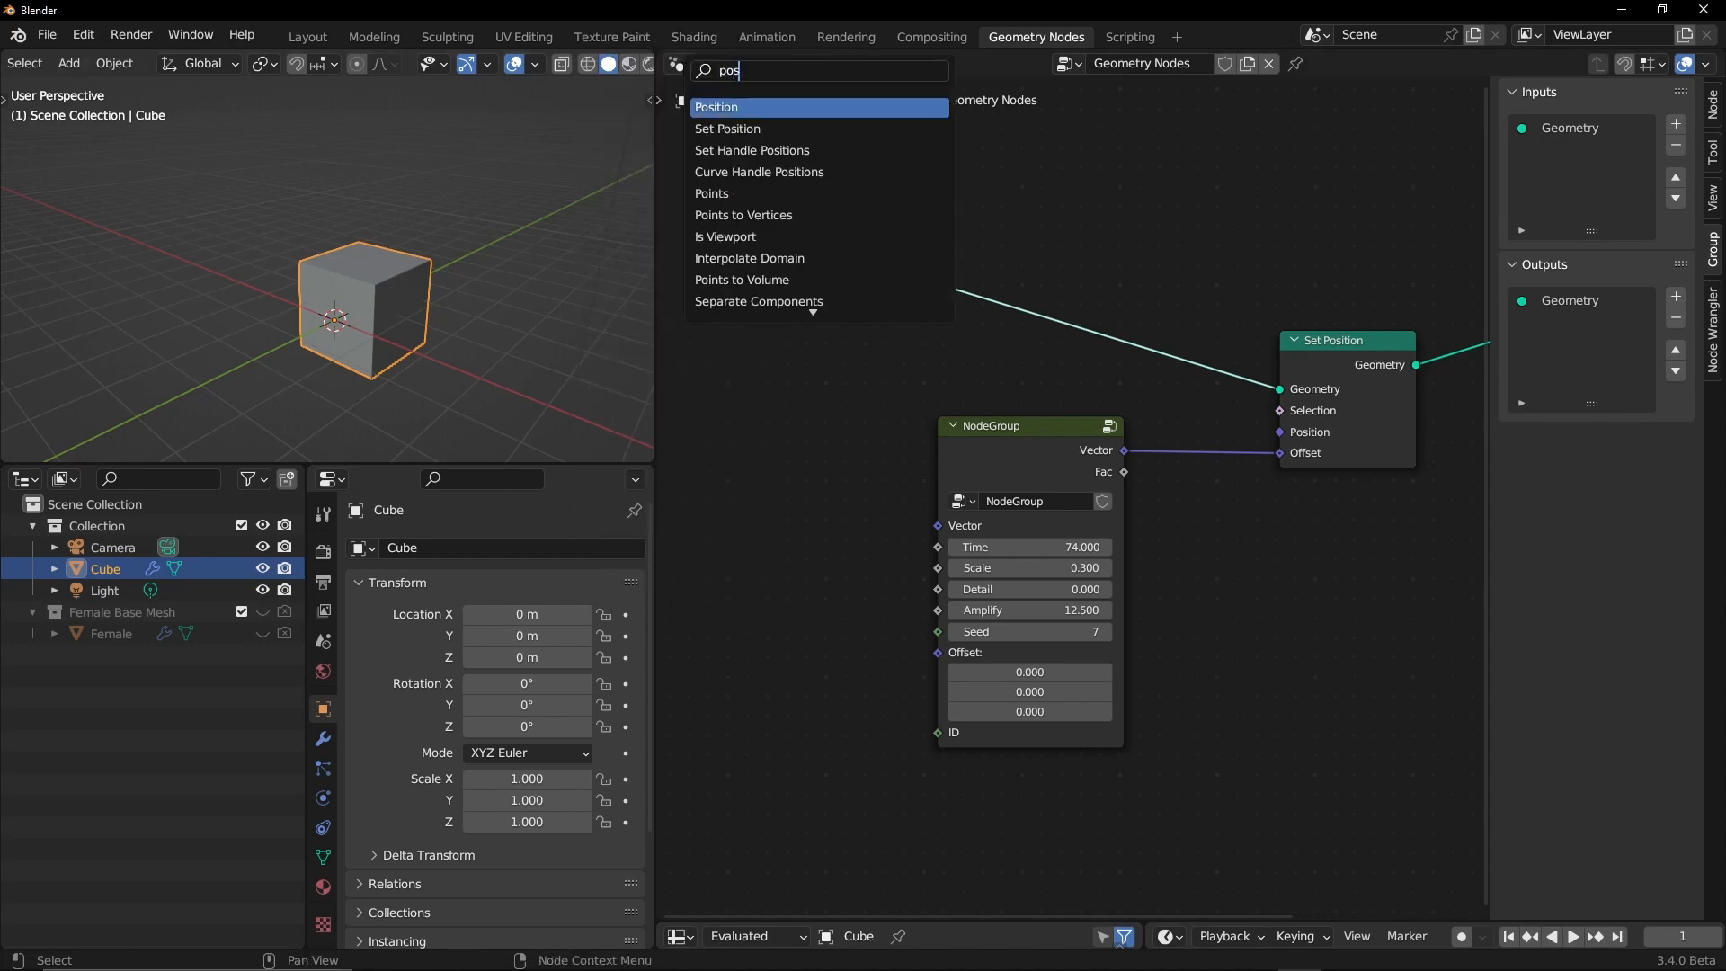
click(735, 108)
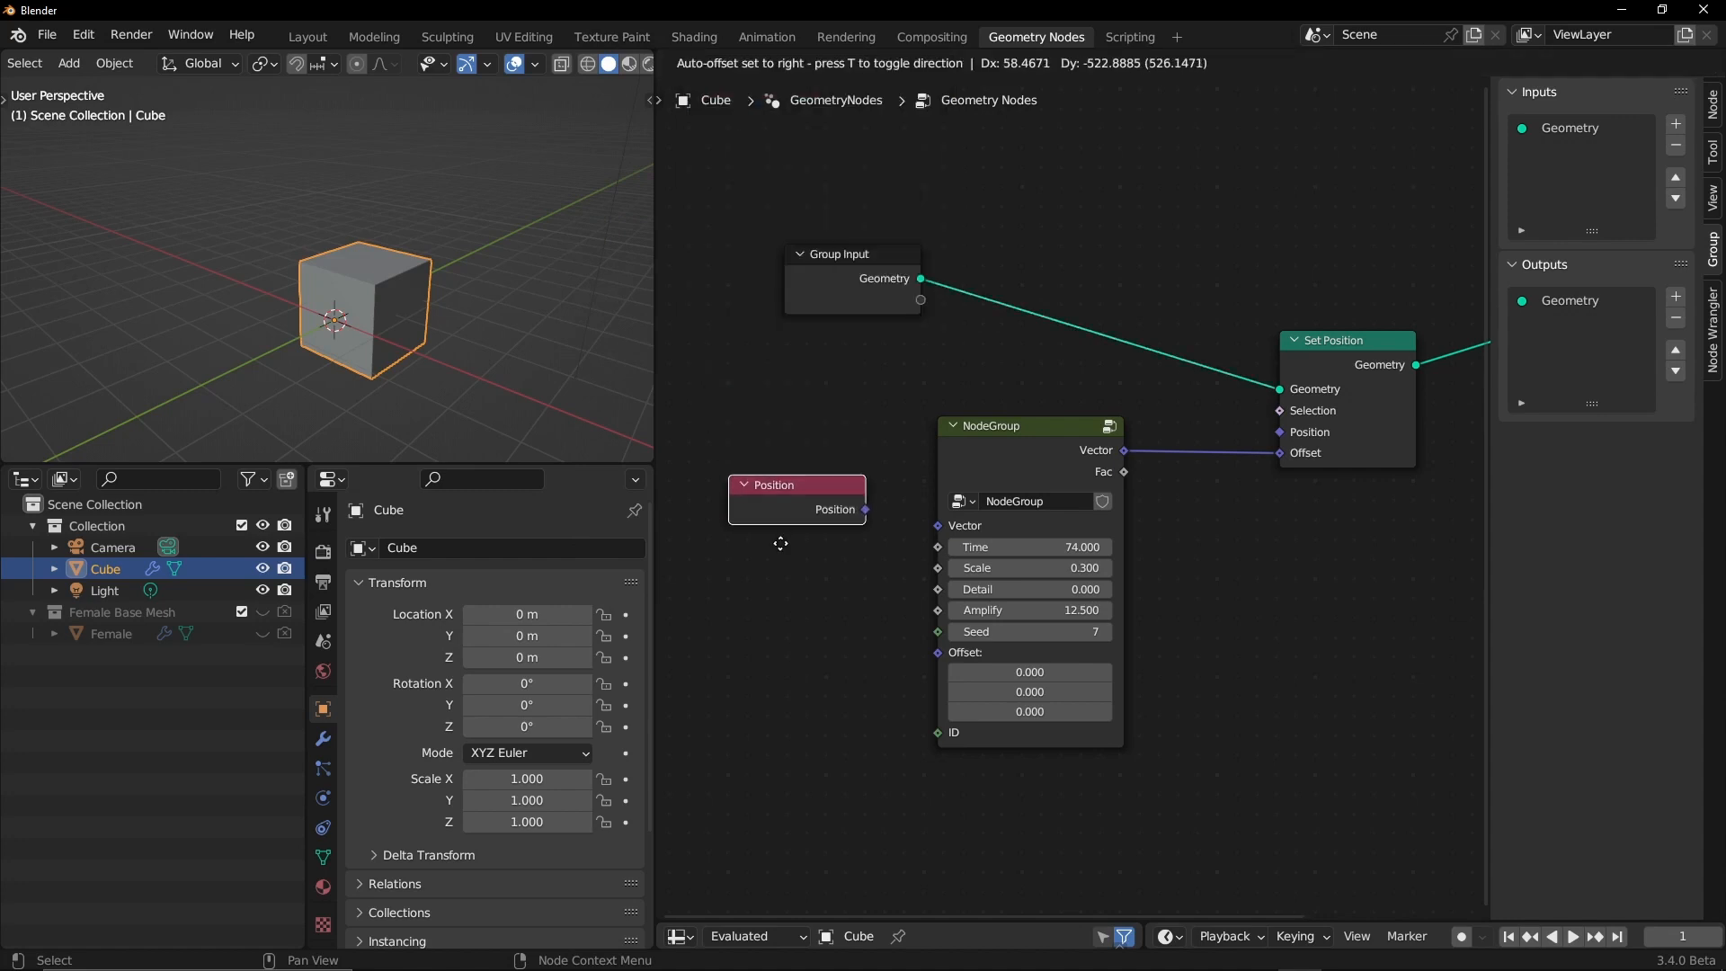
click(619, 484)
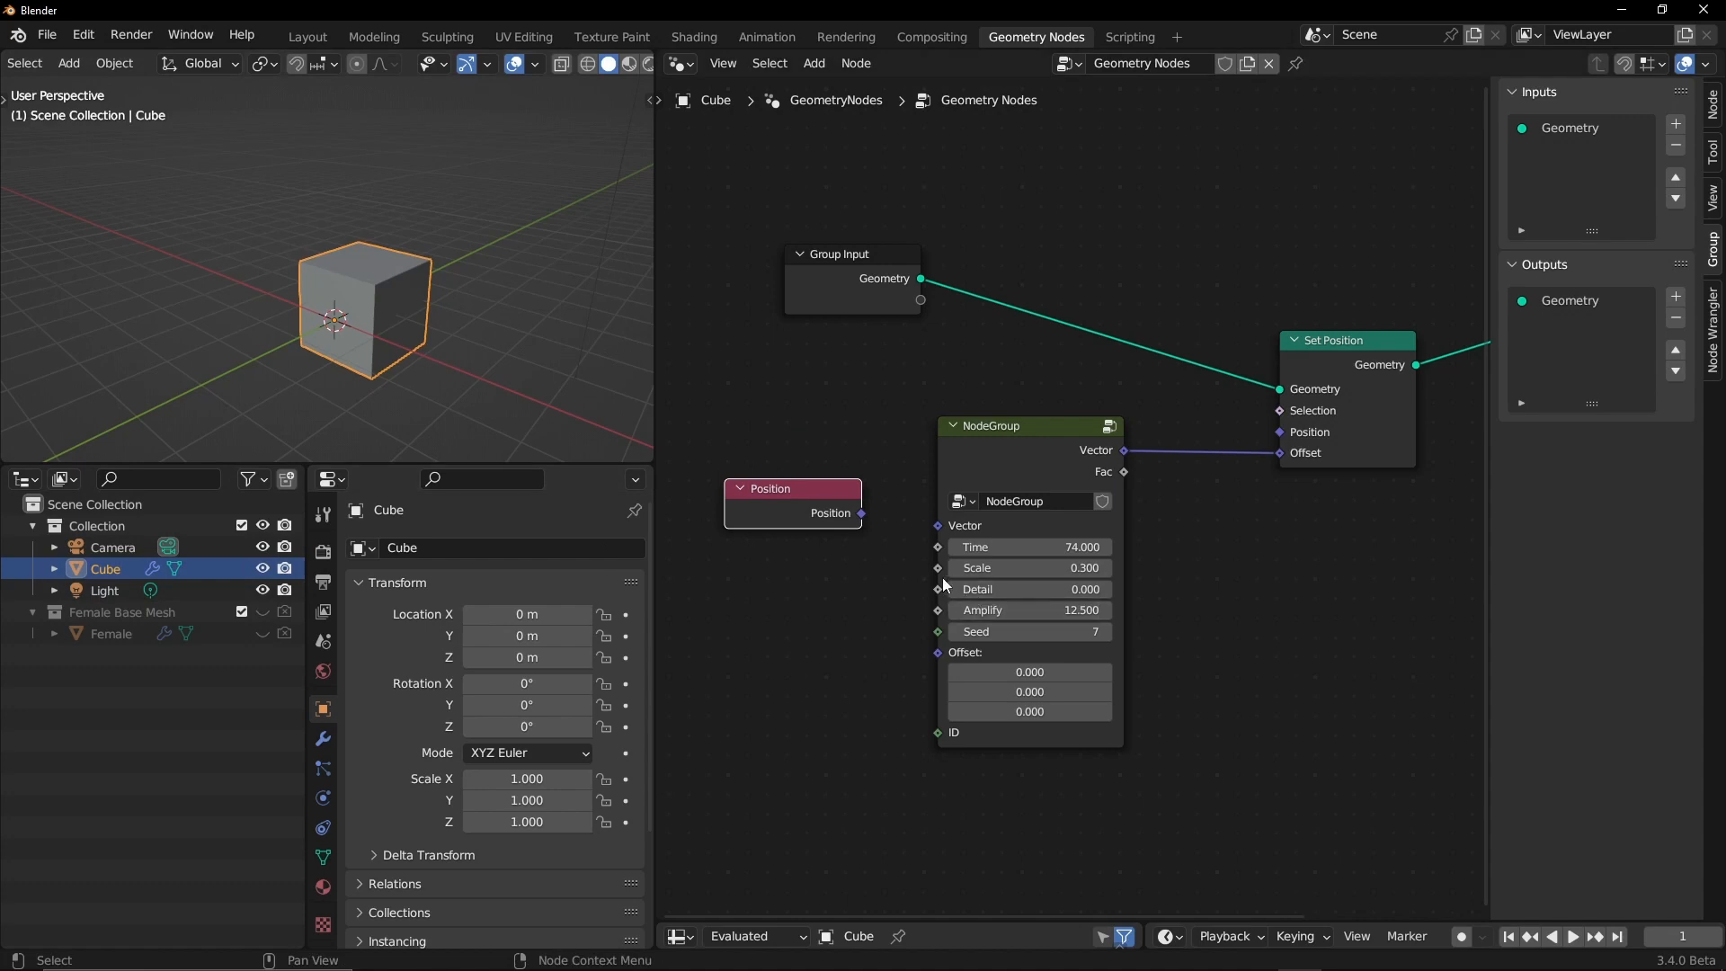
scroll(805, 574, up, 2)
middle_drag(805, 573, 973, 550)
drag(926, 502, 1050, 521)
drag(823, 476, 792, 459)
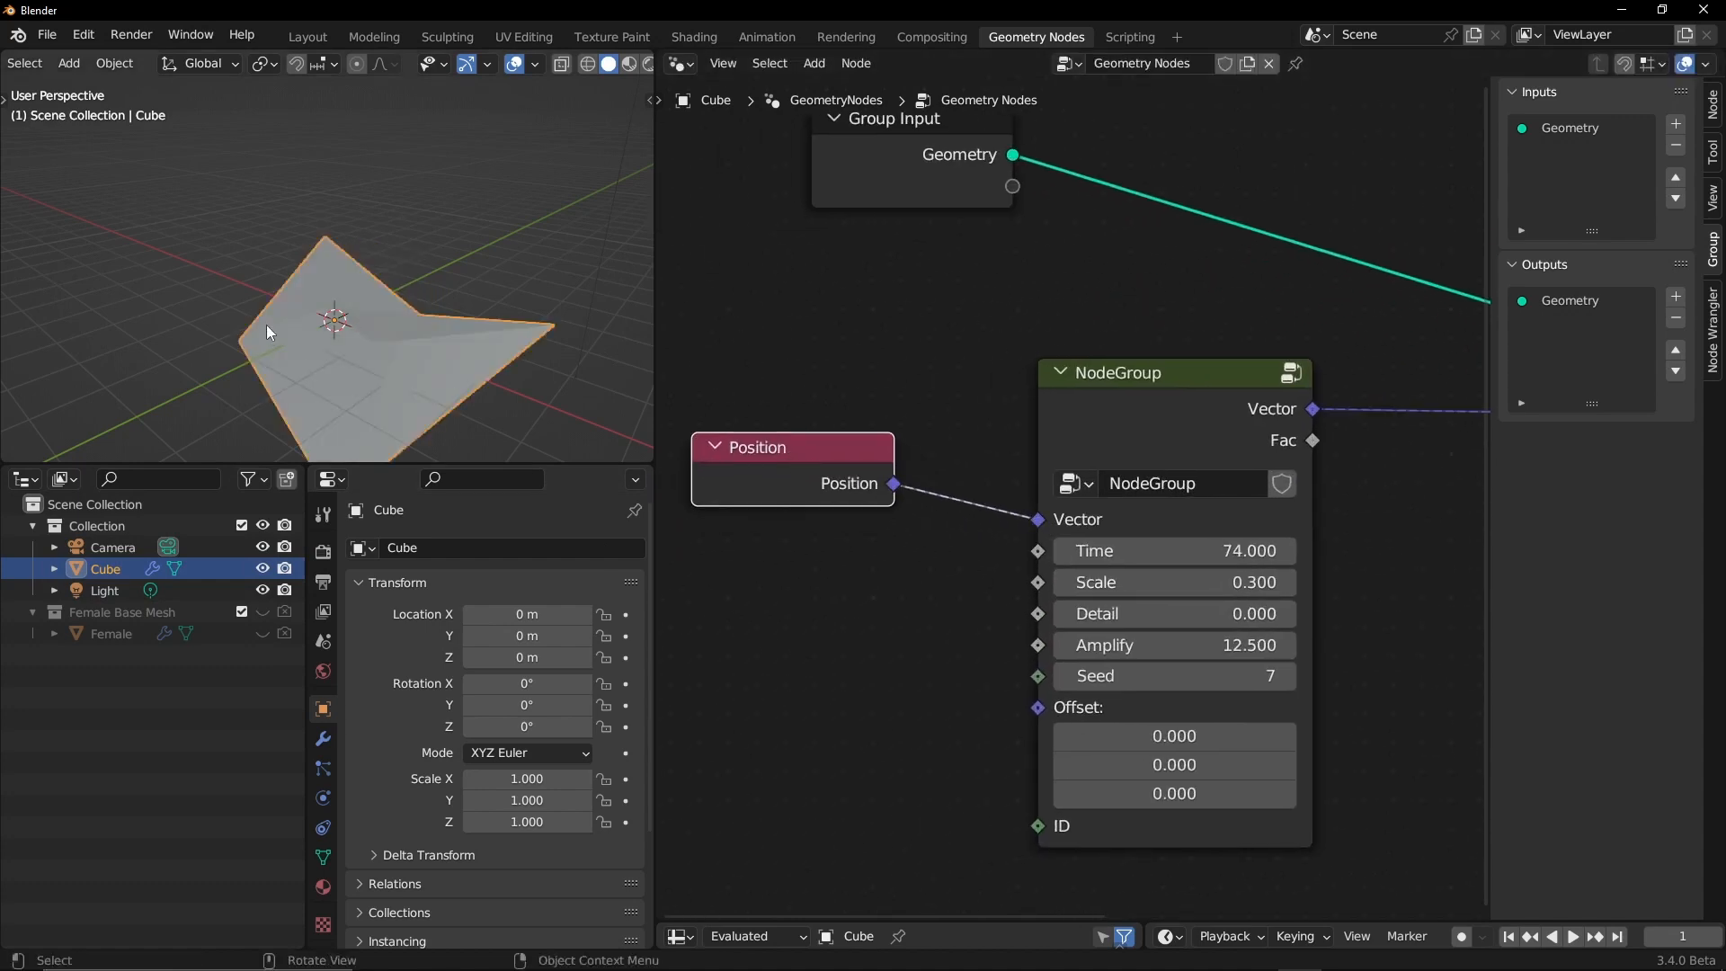
Step: Set the NodeGroup's Time to 80 to test the noise on the cube
scroll(402, 326, down, 2)
middle_drag(402, 327, 589, 364)
scroll(1118, 491, down, 4)
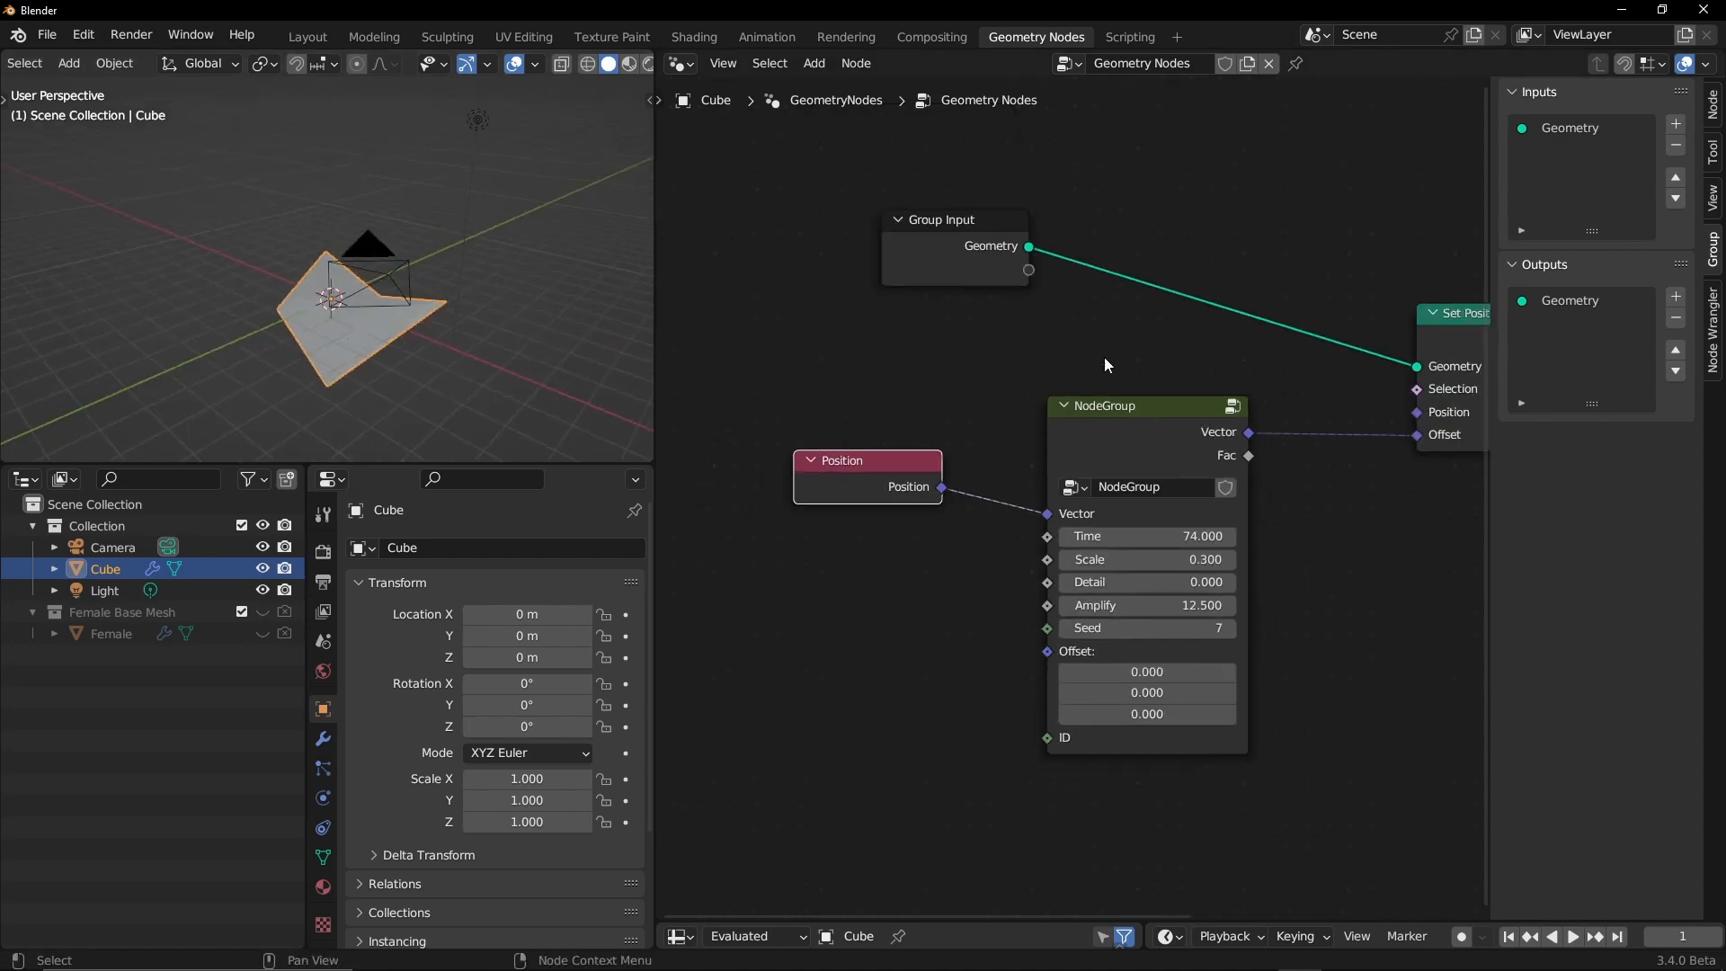
middle_drag(1110, 323, 968, 255)
drag(1011, 467, 1070, 467)
middle_drag(804, 292, 844, 421)
Step: Insert a Subdivision Surface node between Group Input and Set Position and set its Level to 4
drag(834, 316, 775, 259)
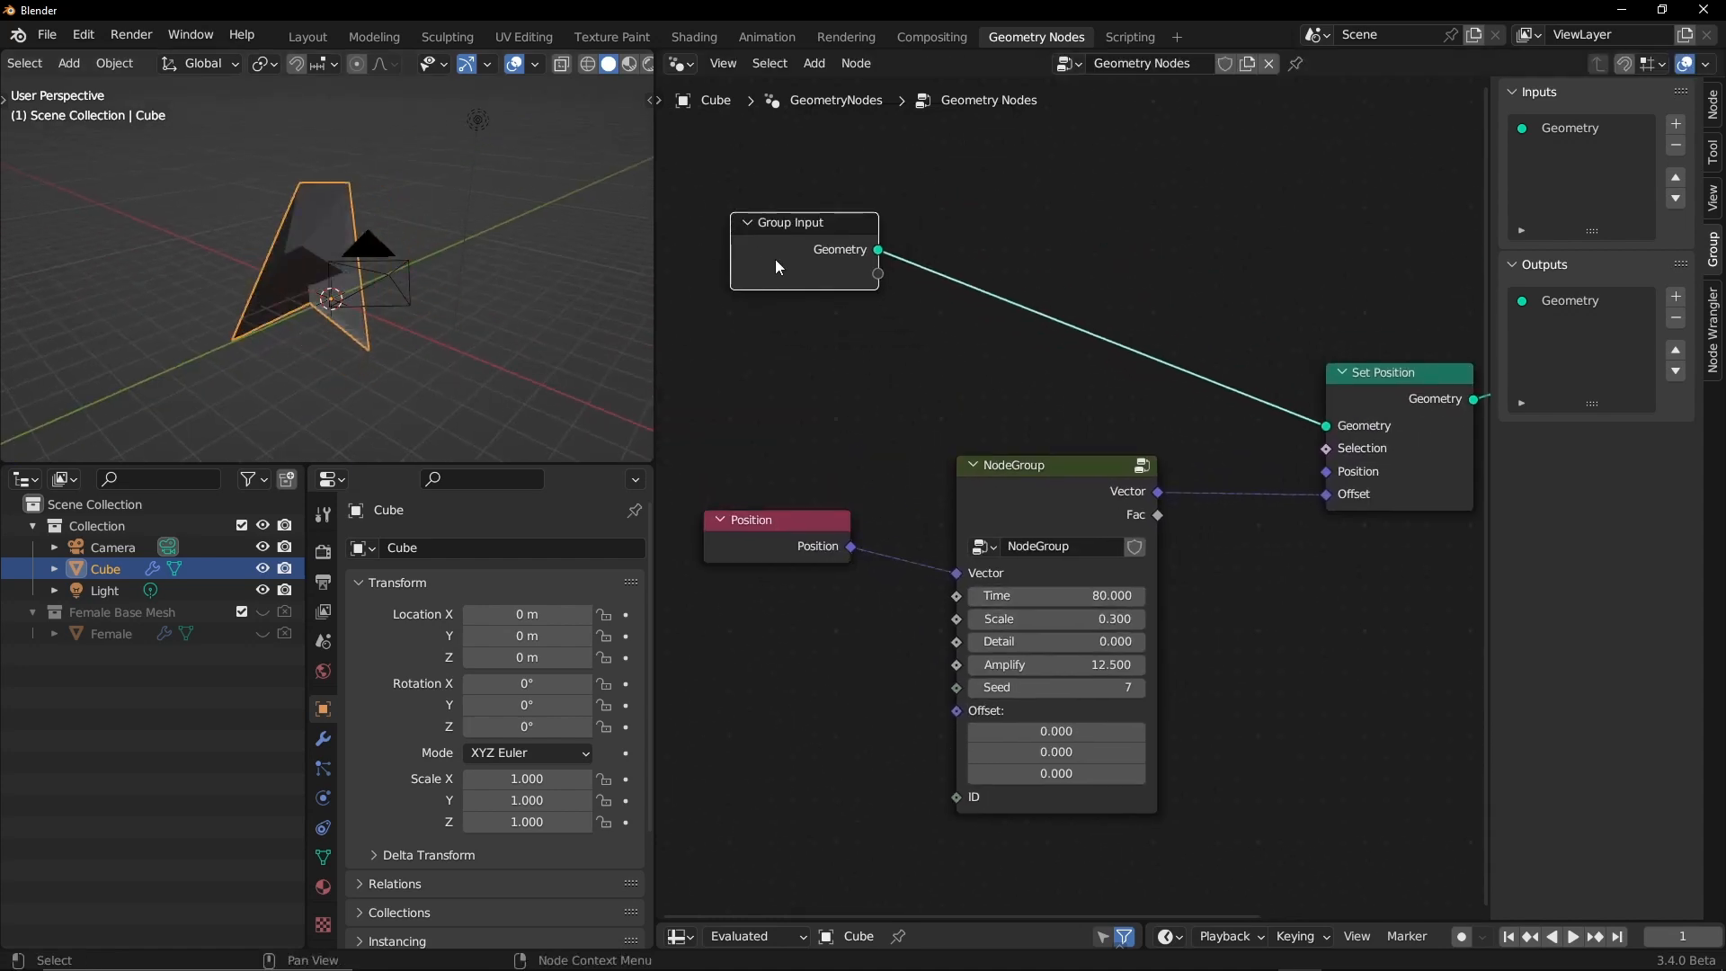
key(shift+a)
click(775, 259)
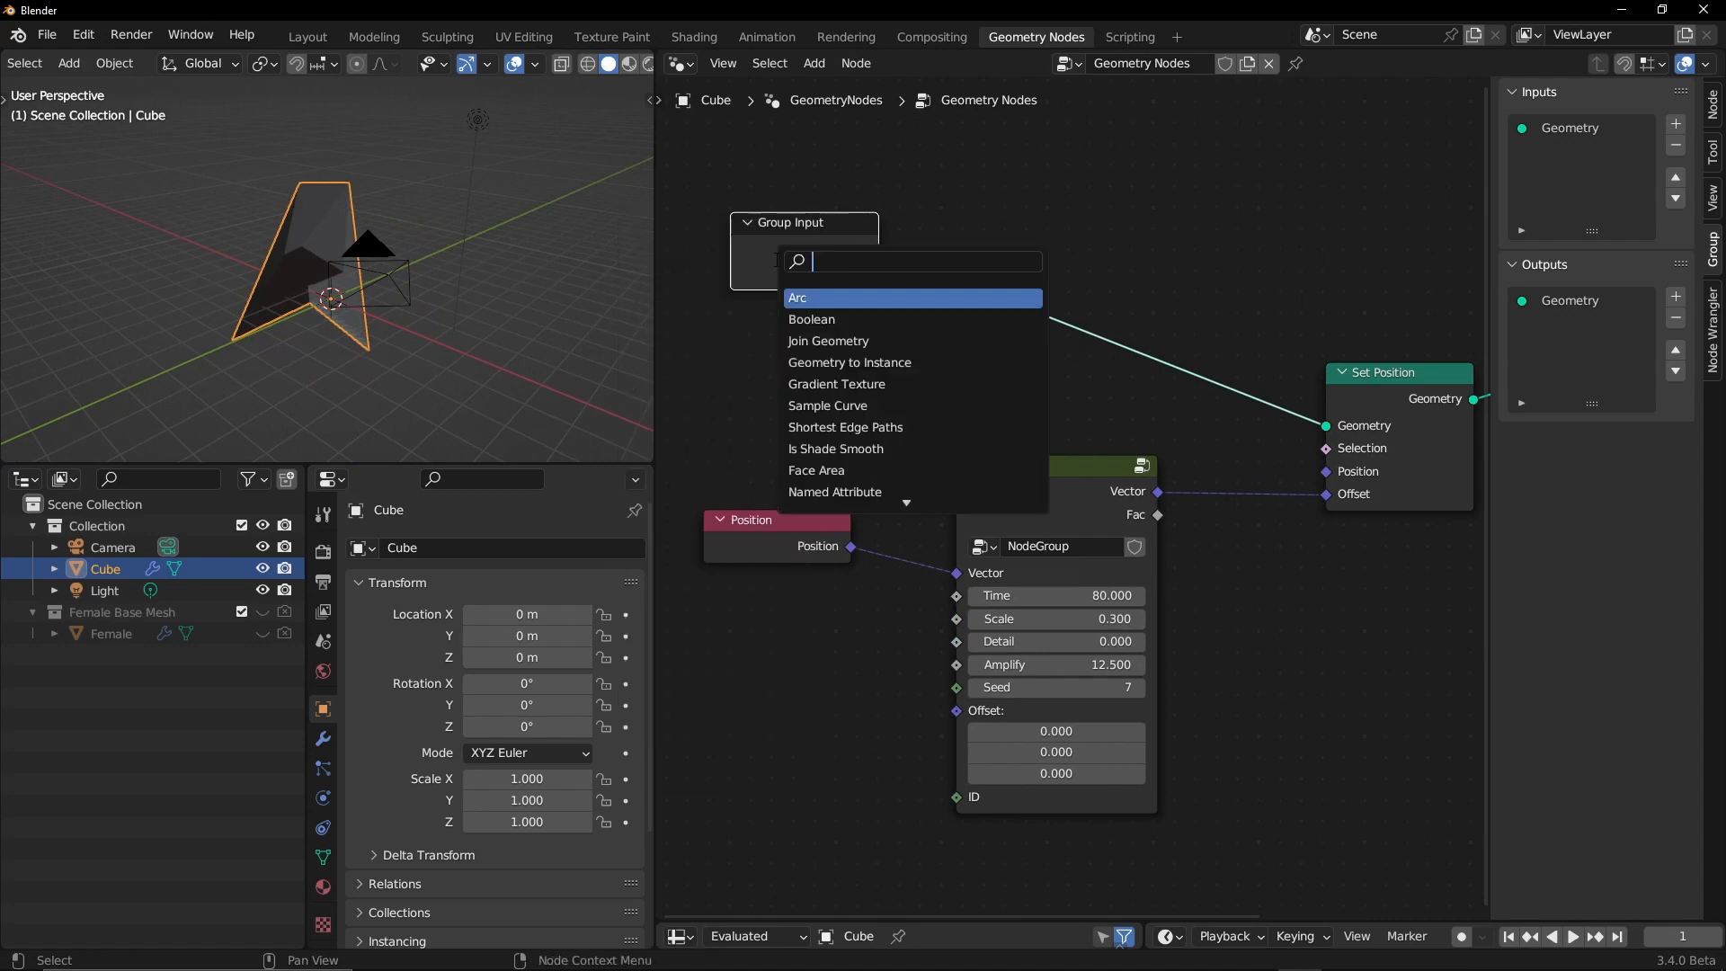
text(sub)
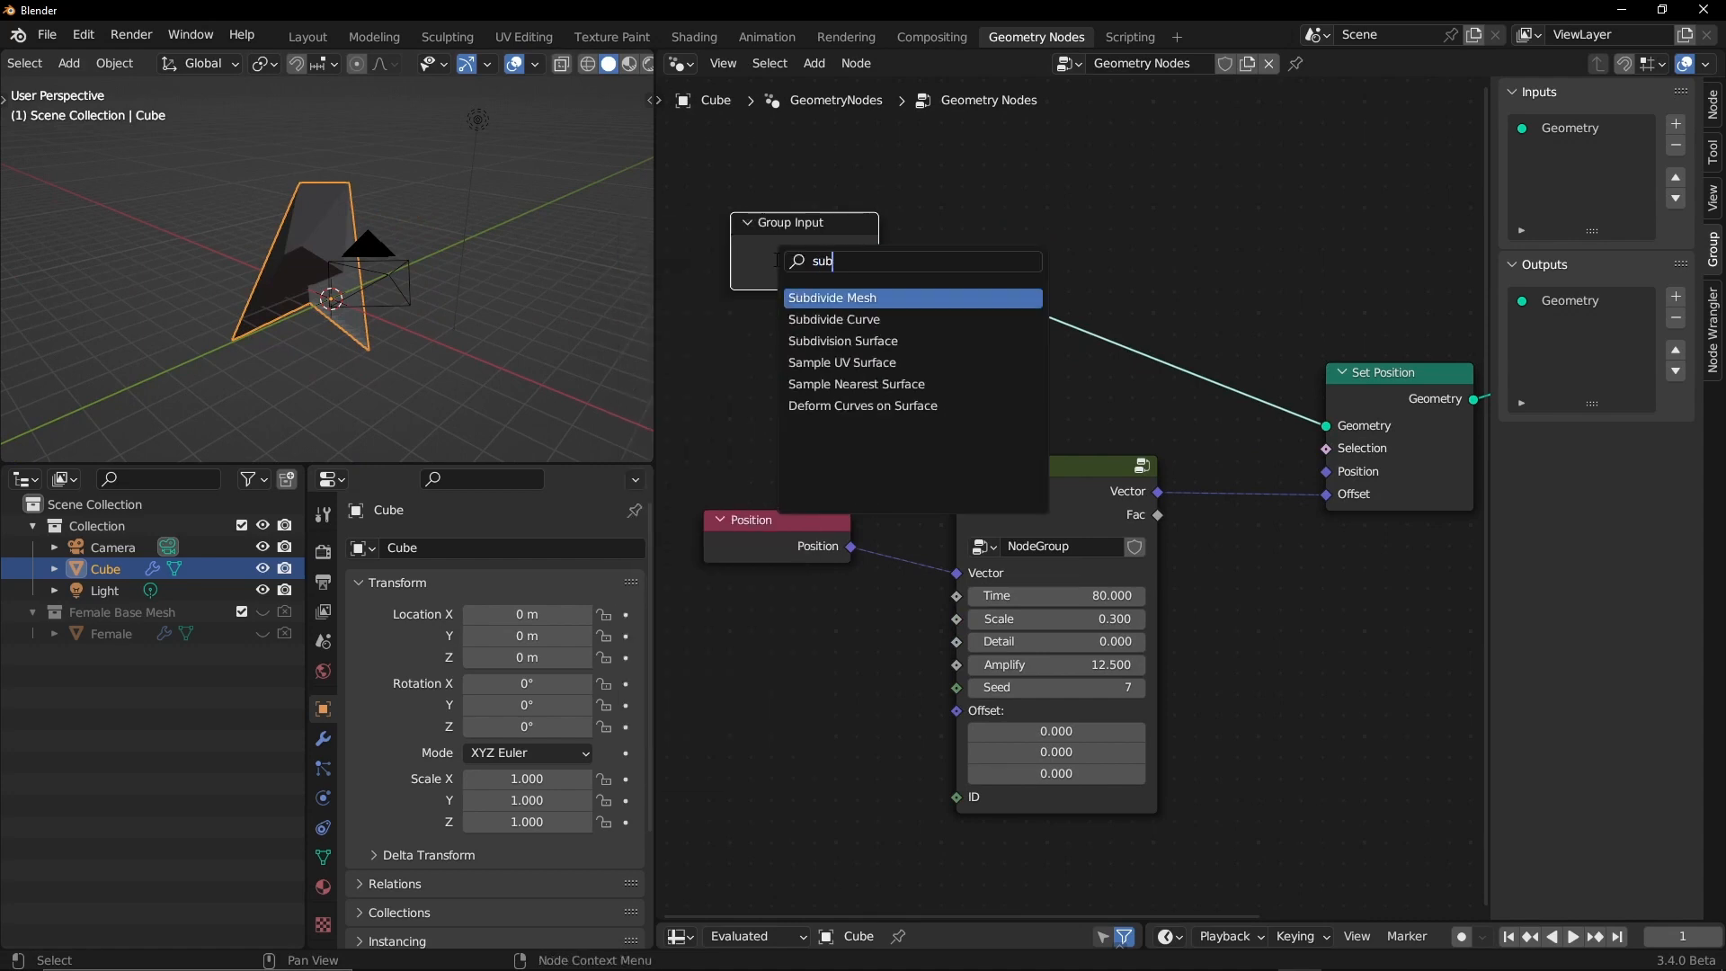
key(Down)
key(Down)
key(Return)
click(1041, 290)
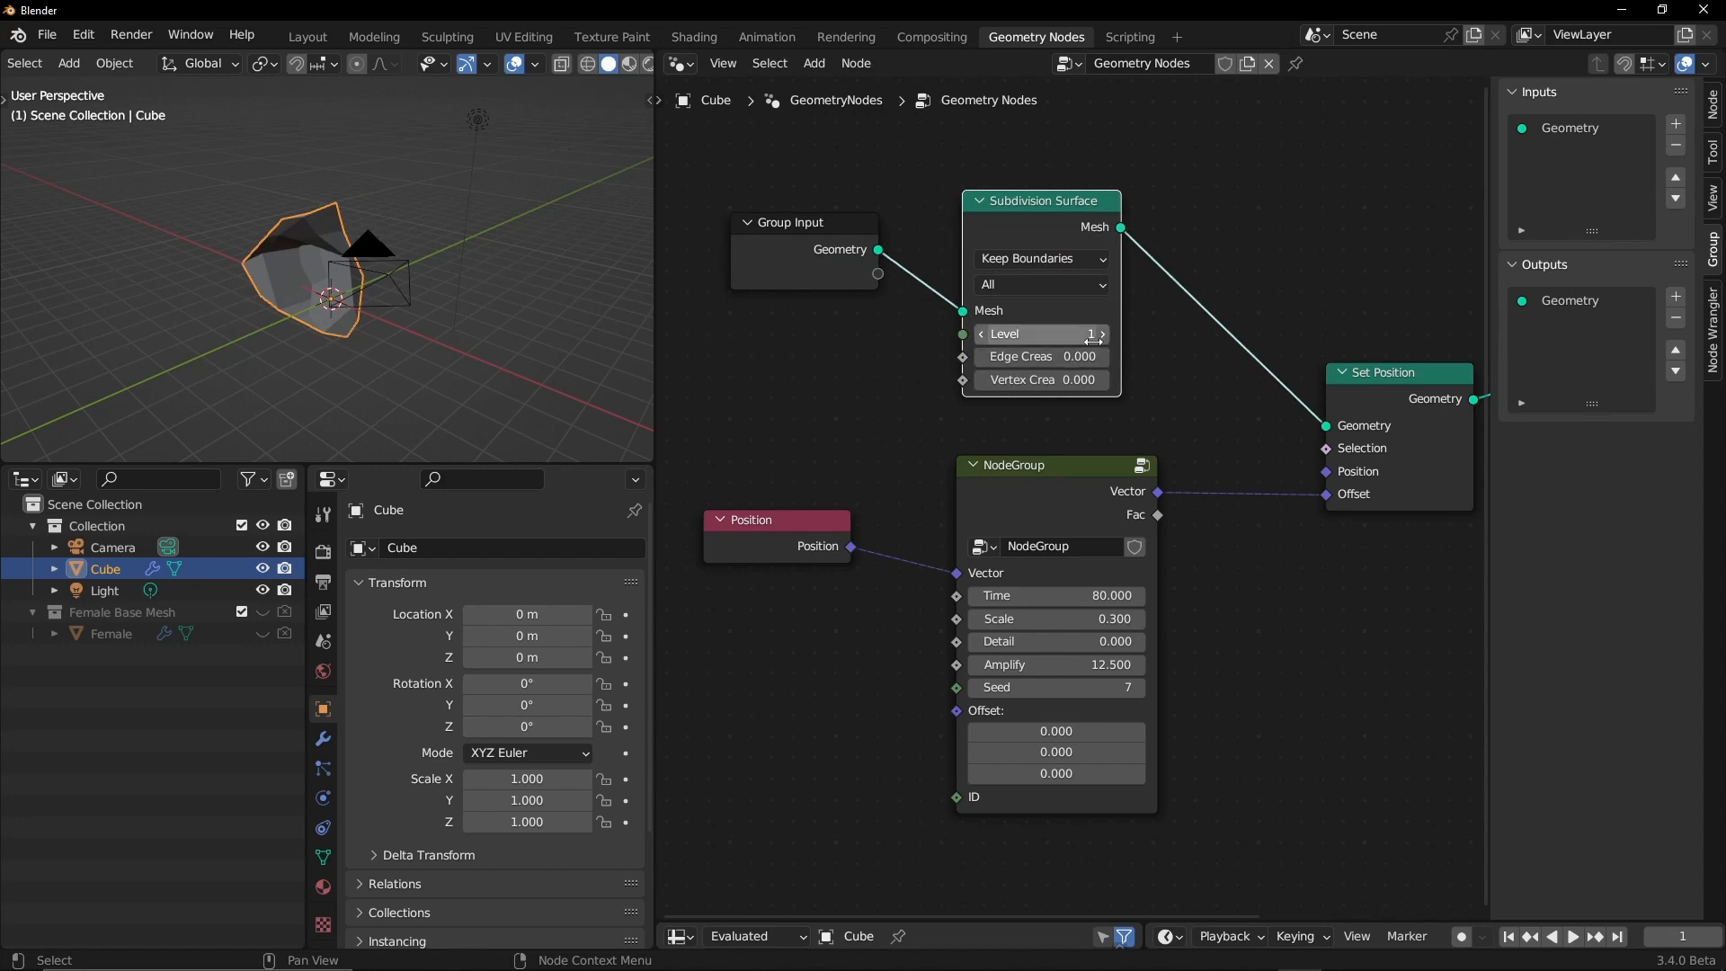
click(1104, 335)
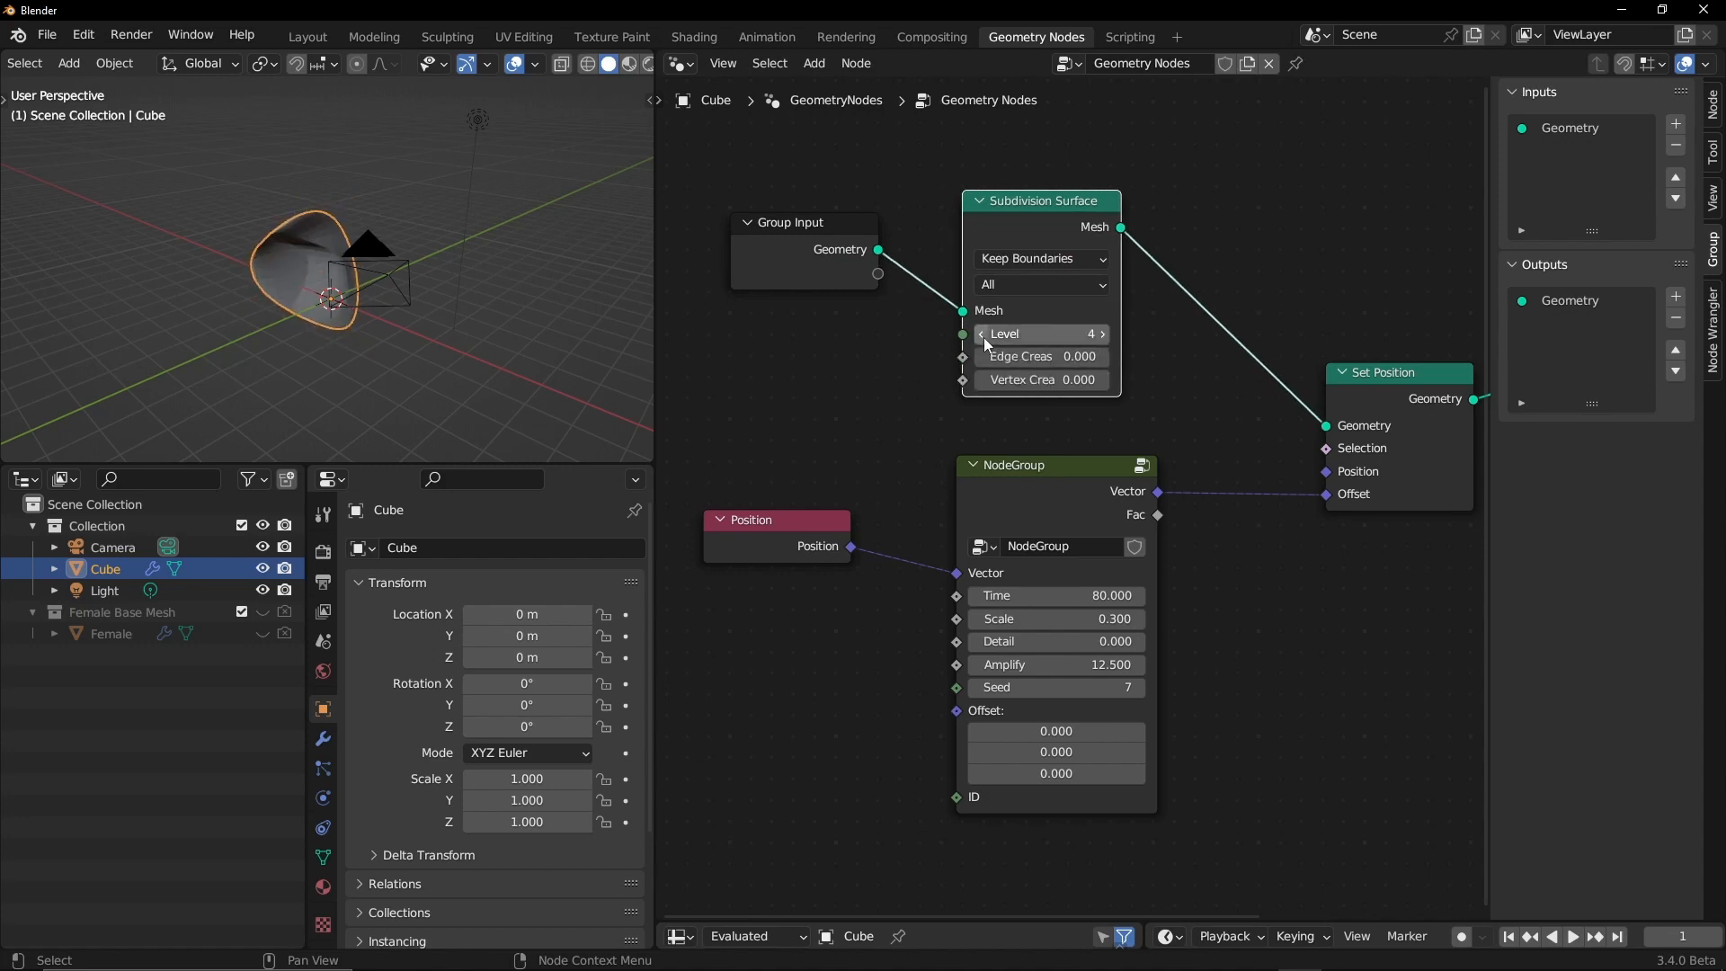
Step: Set the NodeGroup's Time to 91.2 and its Amplify to 3.4
middle_drag(459, 346, 343, 311)
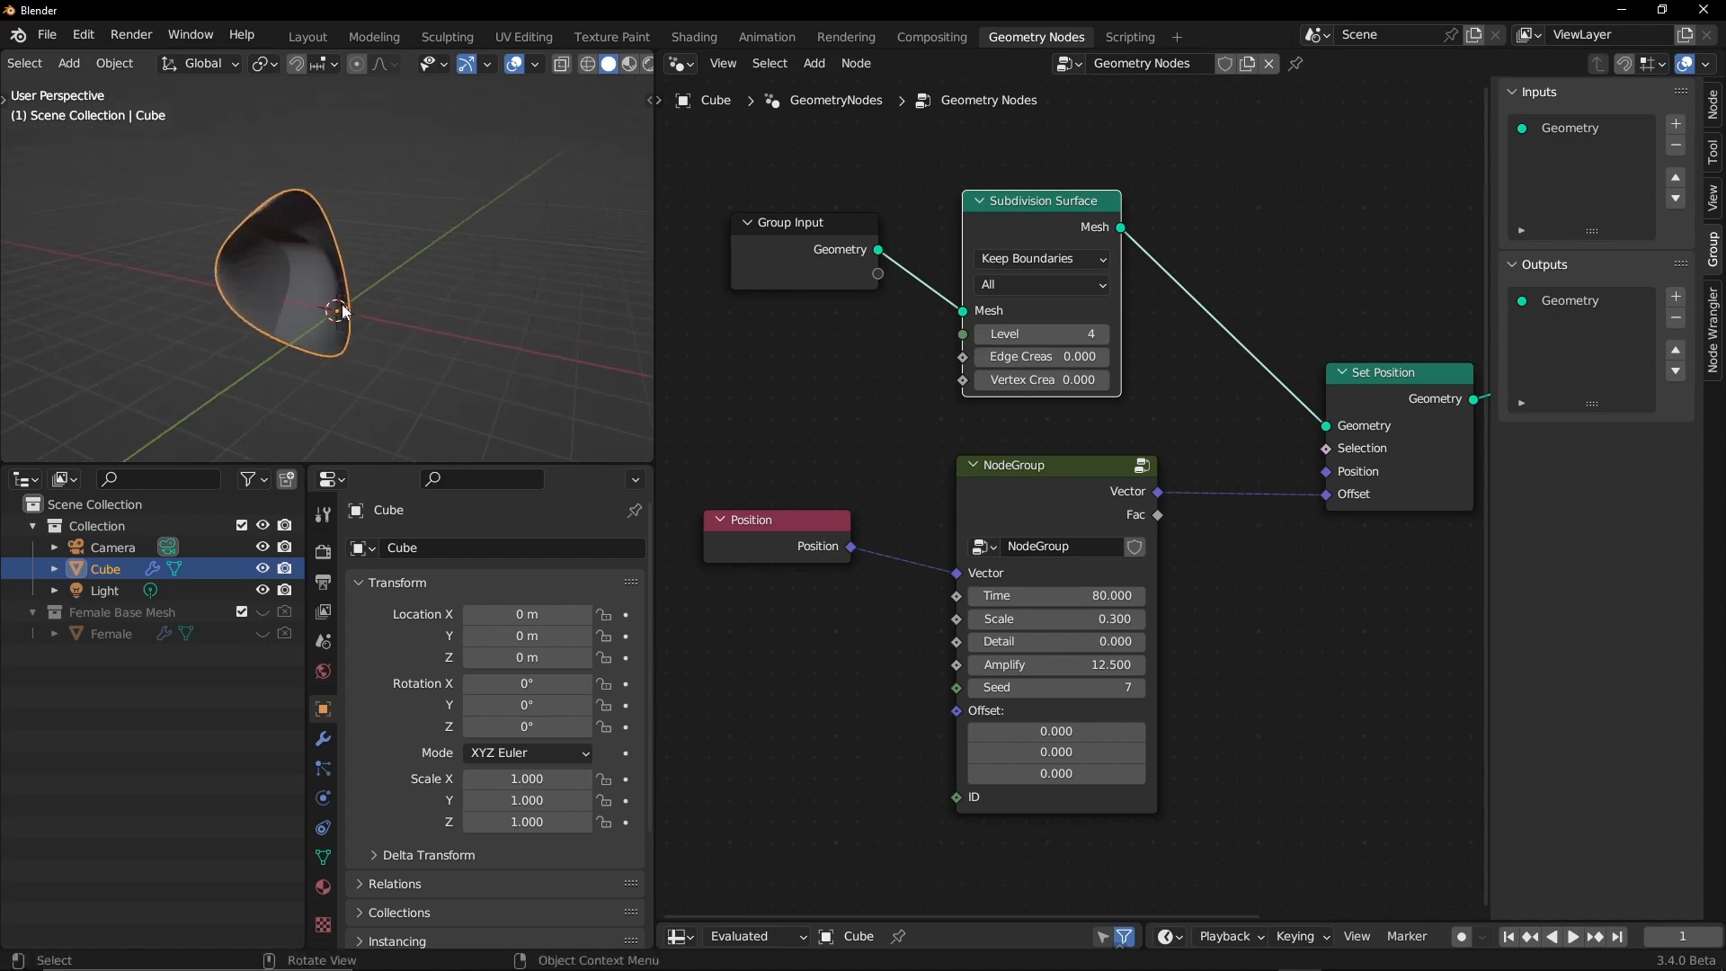
drag(1057, 595, 1142, 595)
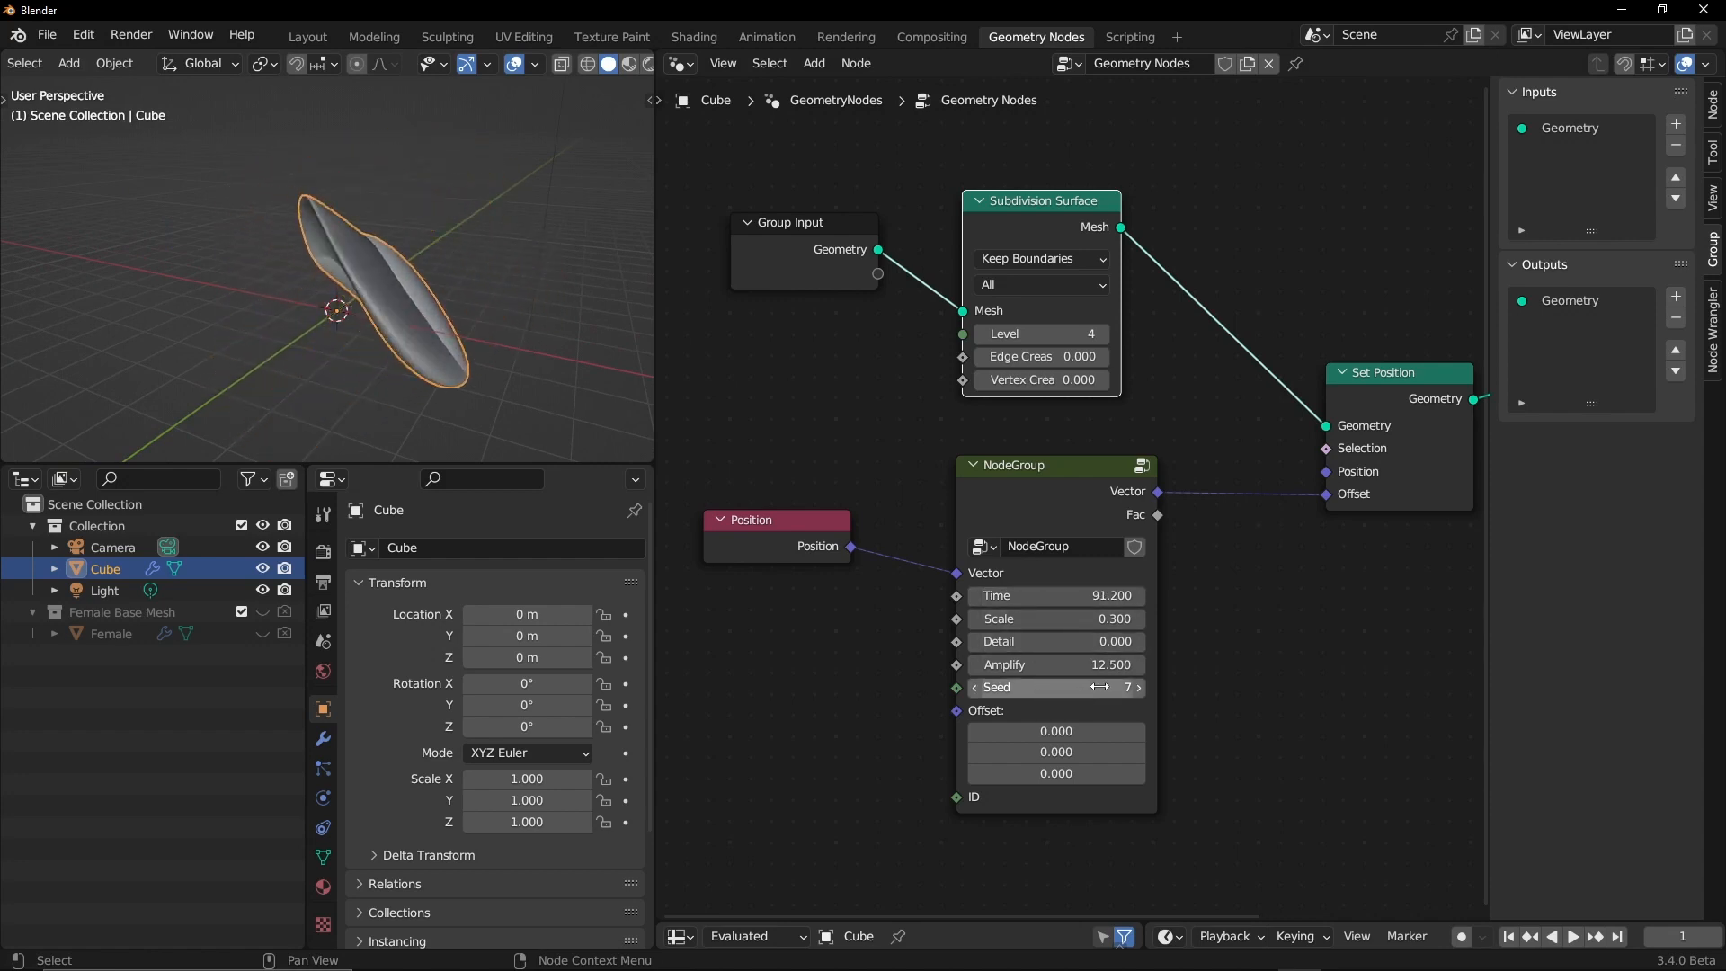
drag(1098, 665, 1040, 665)
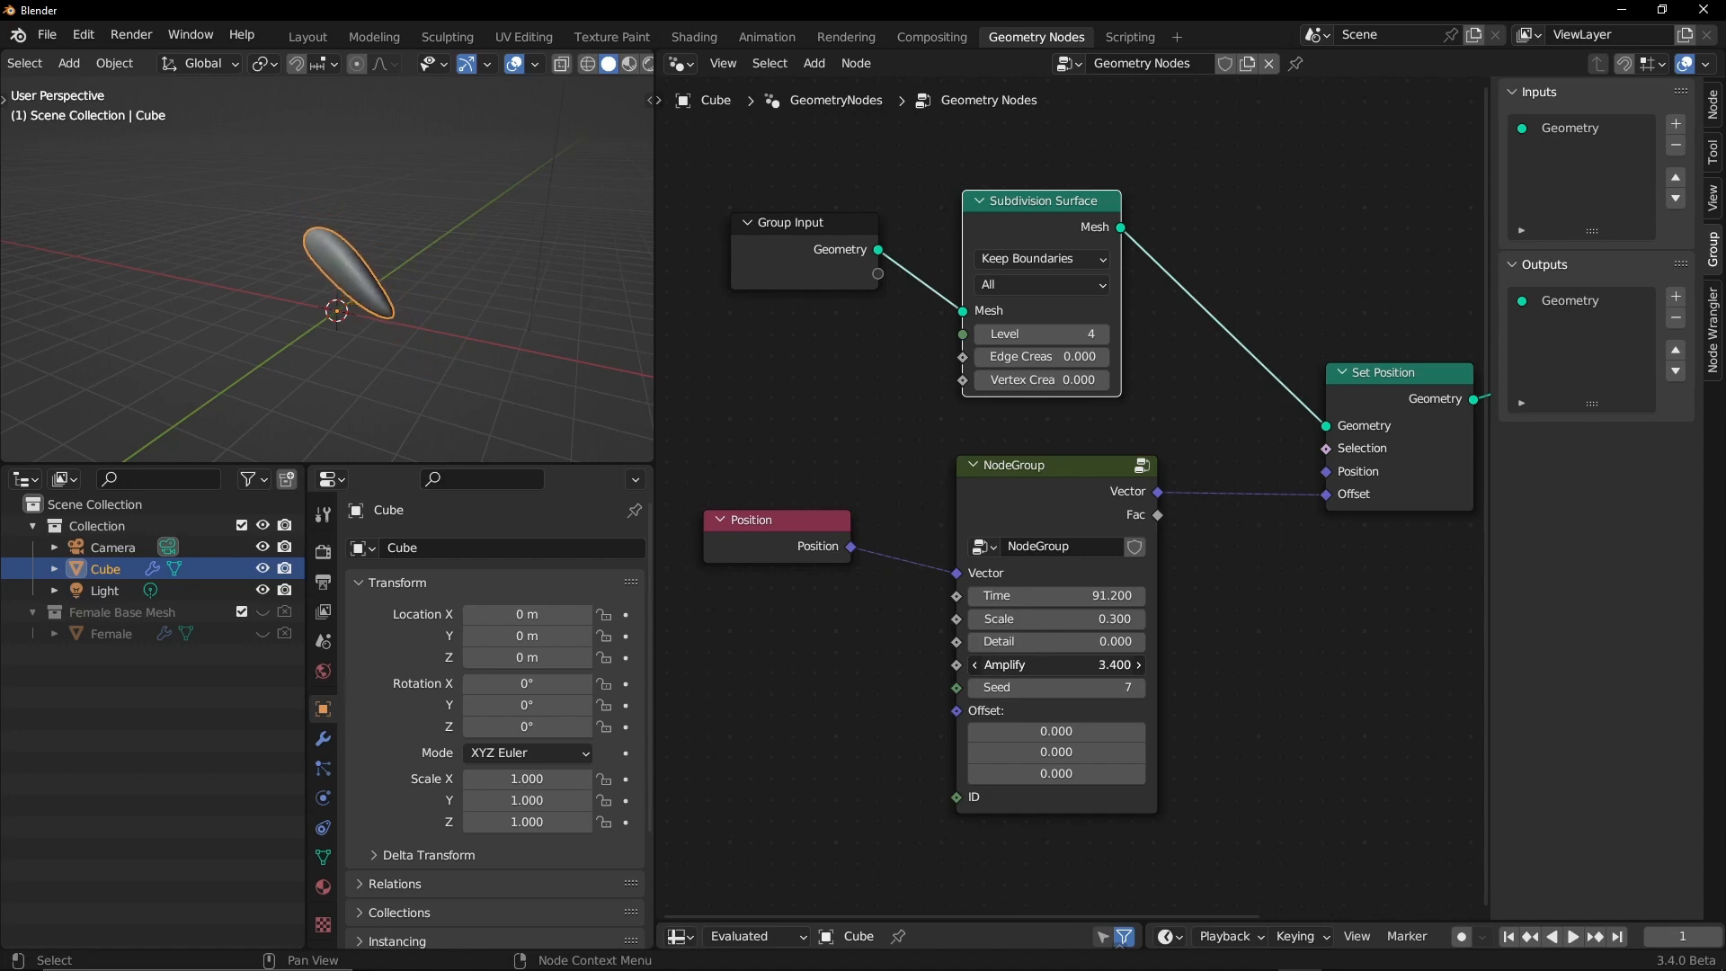
Step: Raise the NodeGroup's Time to 99.8 and set its Scale to 0.6
drag(1018, 596, 1088, 627)
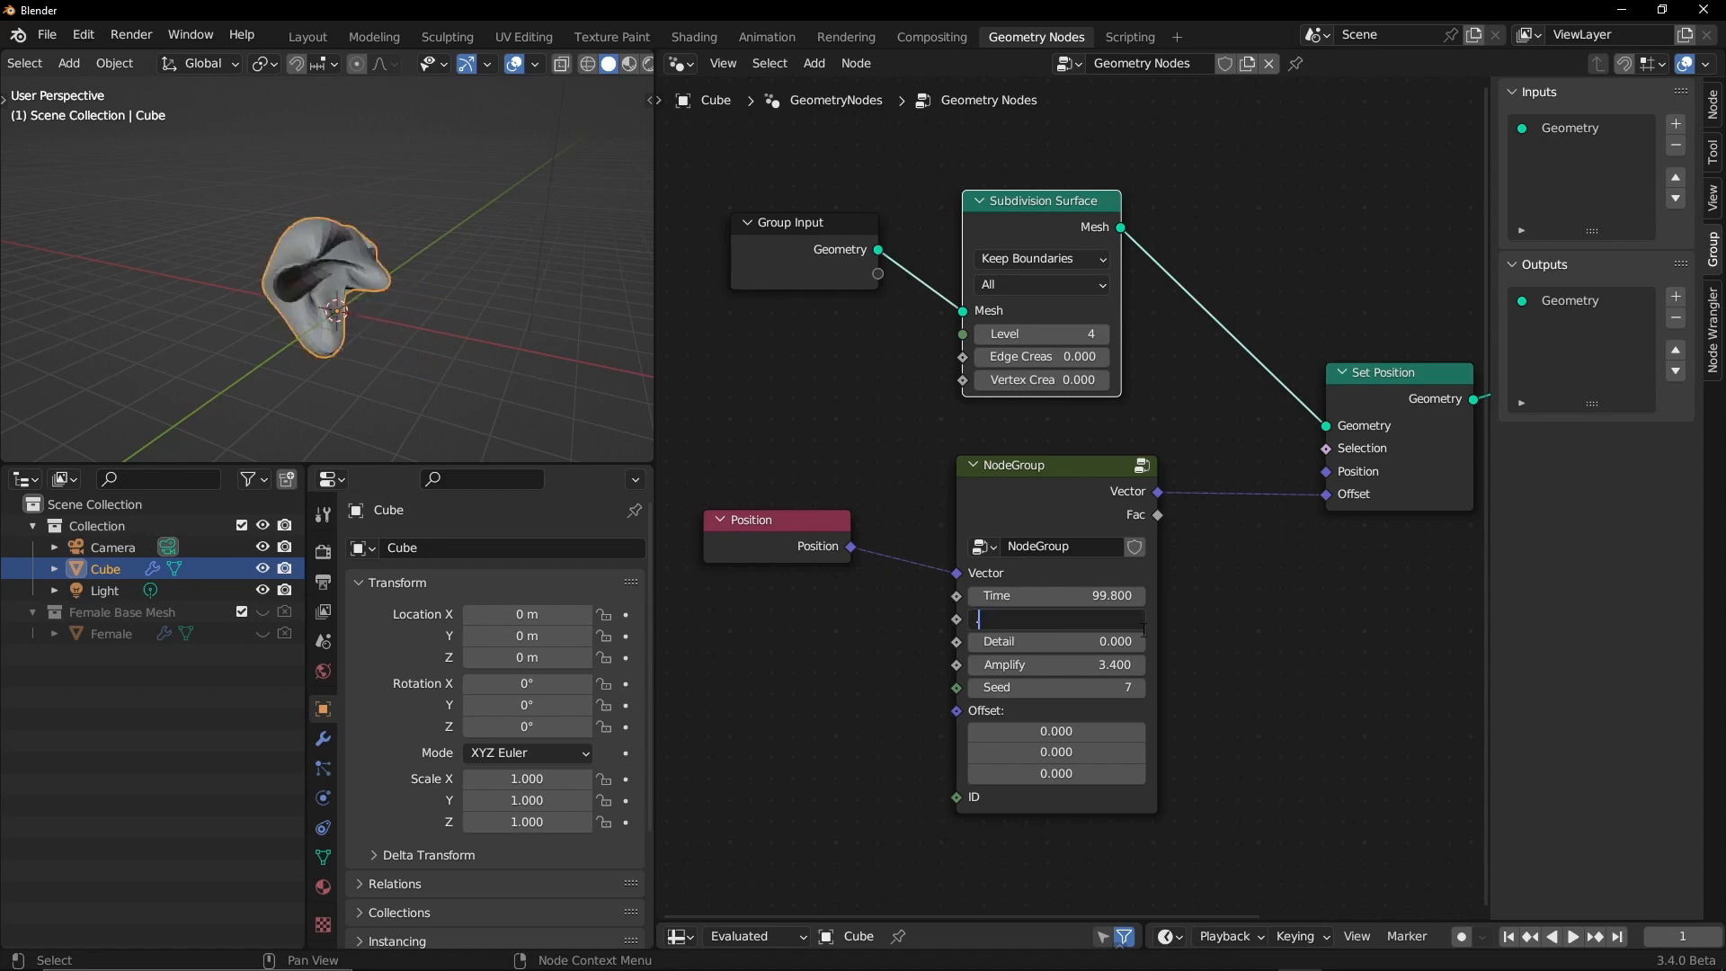
text(0.6)
key(Return)
Step: Raise the NodeGroup's Time to 107.9 and set its Detail to 2
drag(1115, 596, 1180, 596)
drag(1056, 641, 1097, 641)
scroll(439, 243, up, 4)
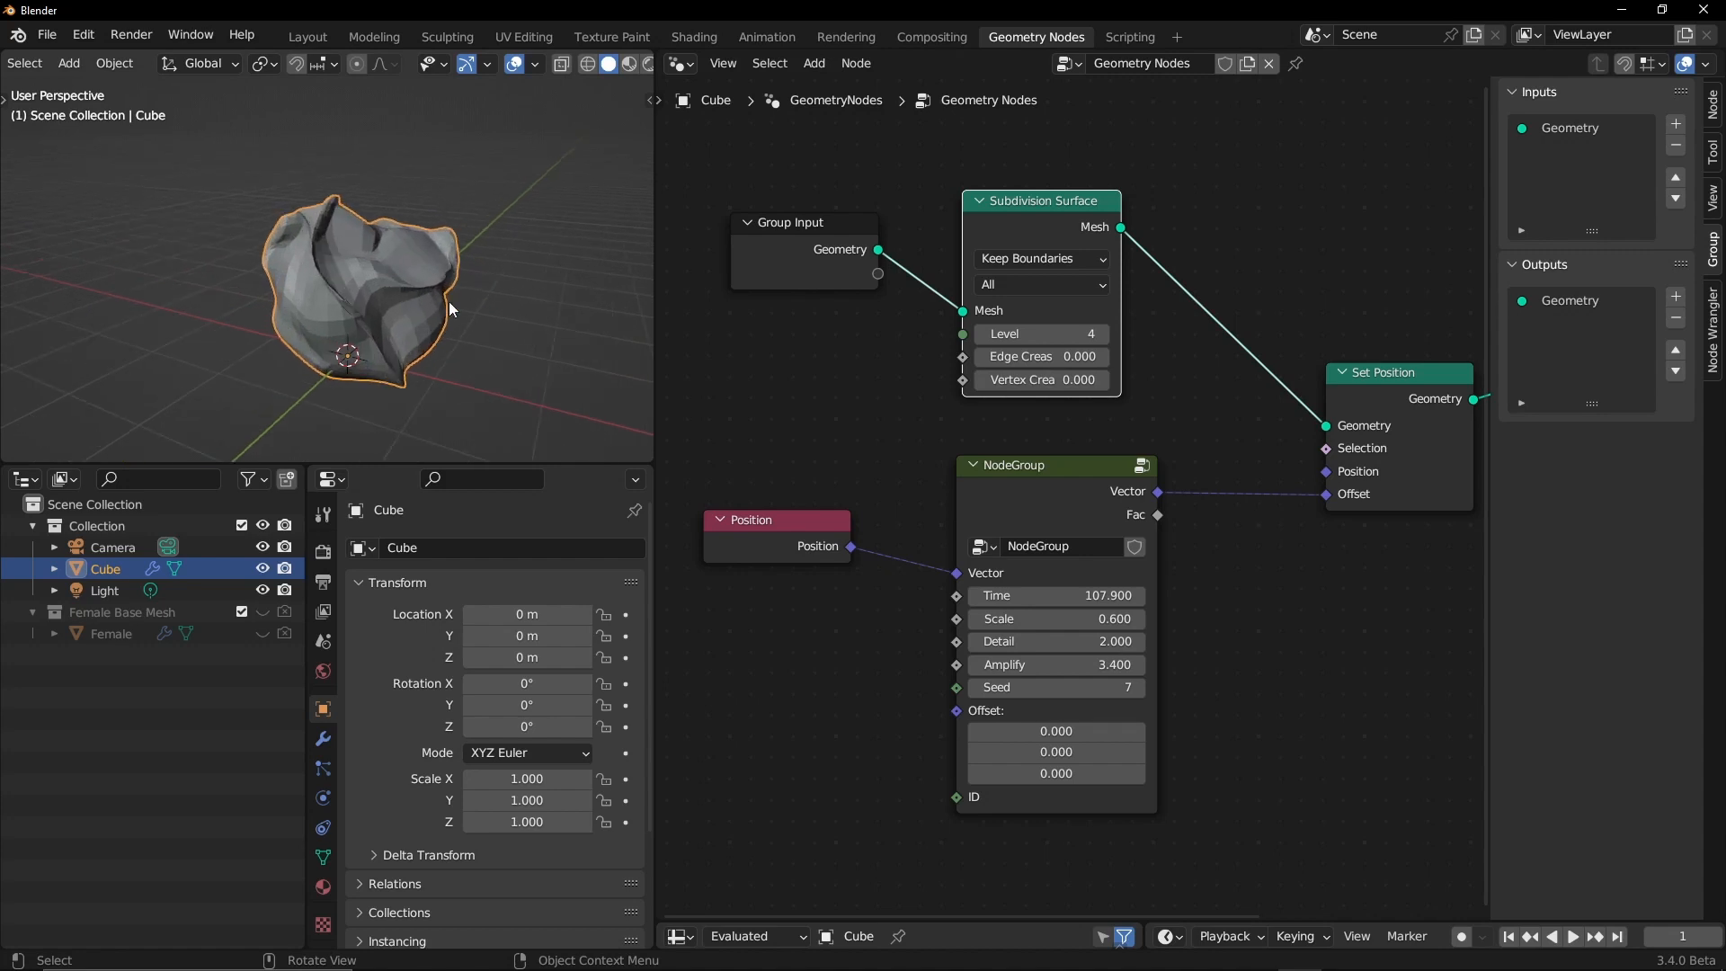
Step: Set the first Offset component of the NodeGroup to 12.9 and its Seed to 13
mouse_move(450, 300)
middle_down()
mouse_move(506, 315)
mouse_move(421, 300)
middle_up()
drag(1057, 732, 1172, 732)
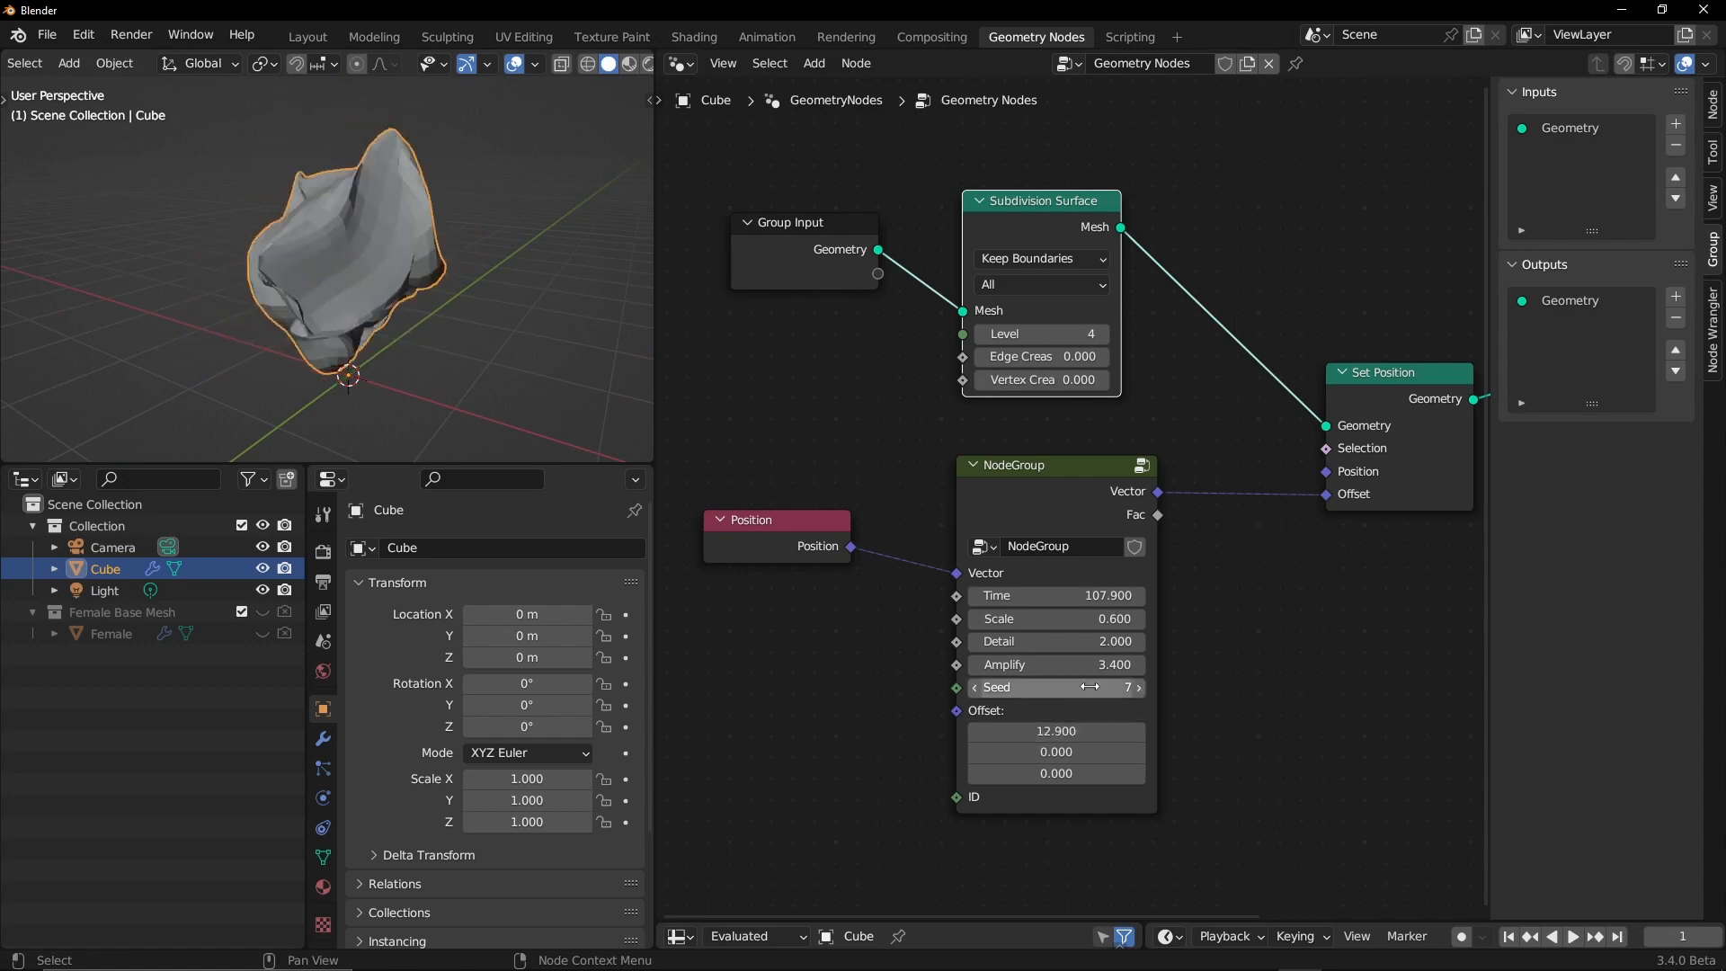
click(1139, 688)
click(1138, 688)
click(1139, 687)
click(1138, 688)
click(1138, 688)
click(1138, 688)
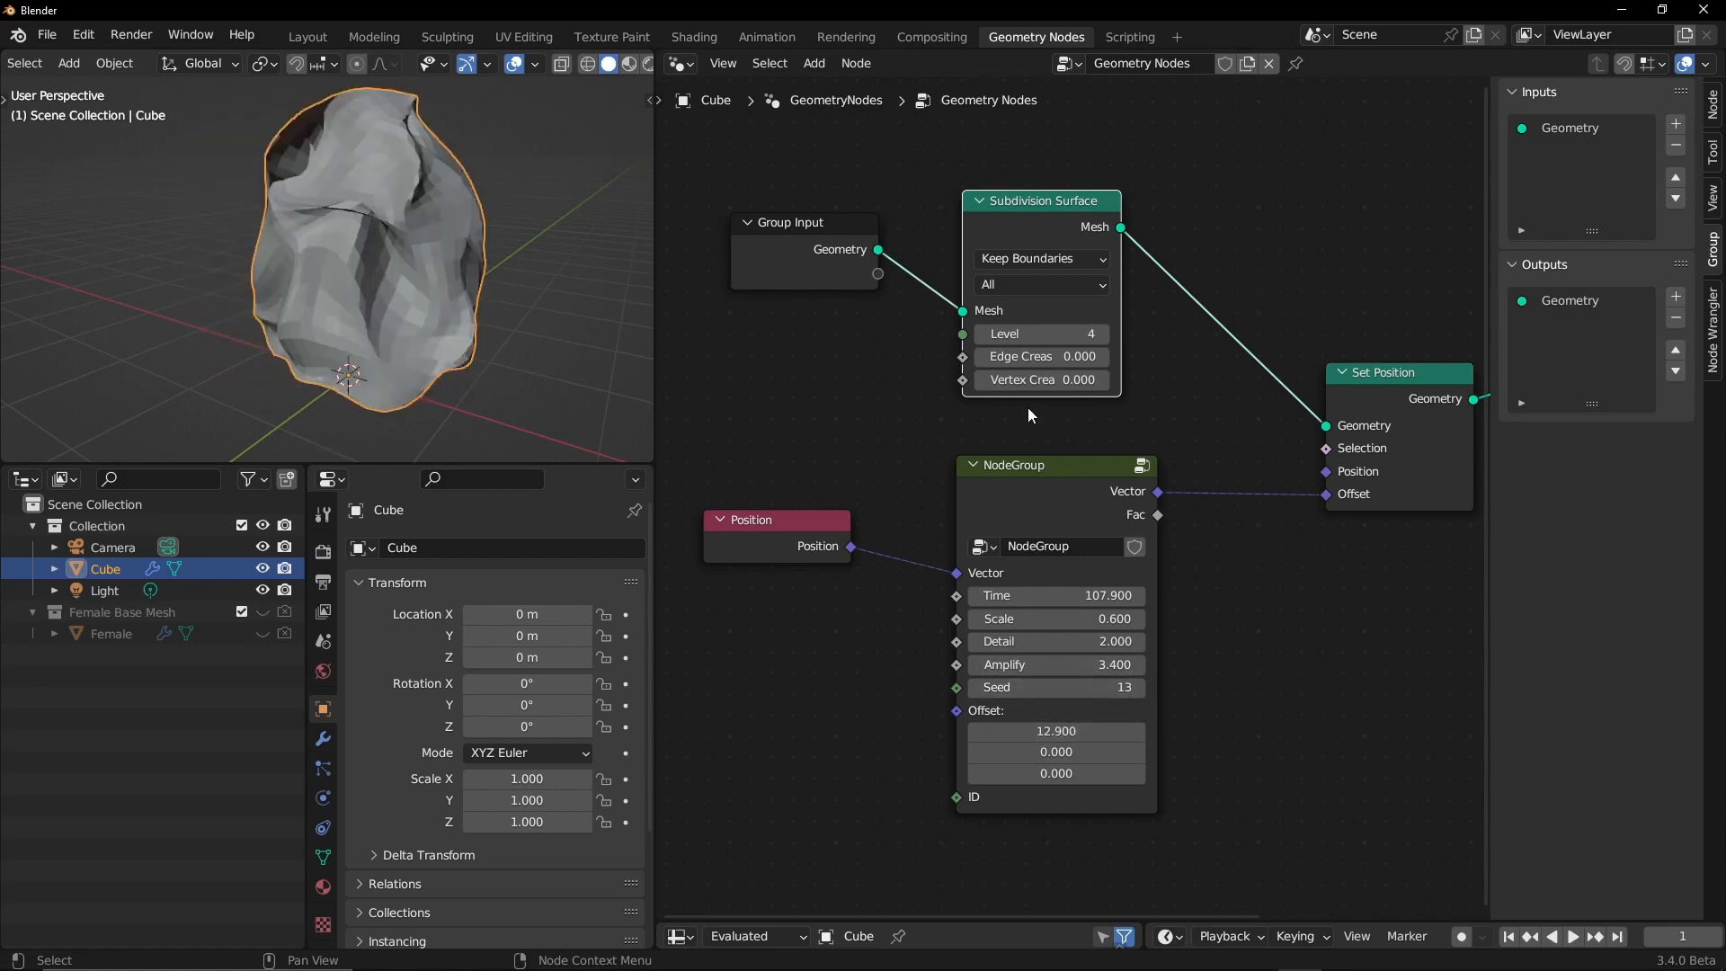
Step: Delete the NodeGroup node that drives the Set Position offset
scroll(1028, 407, down, 2)
scroll(994, 480, up, 1)
scroll(1168, 514, down, 1)
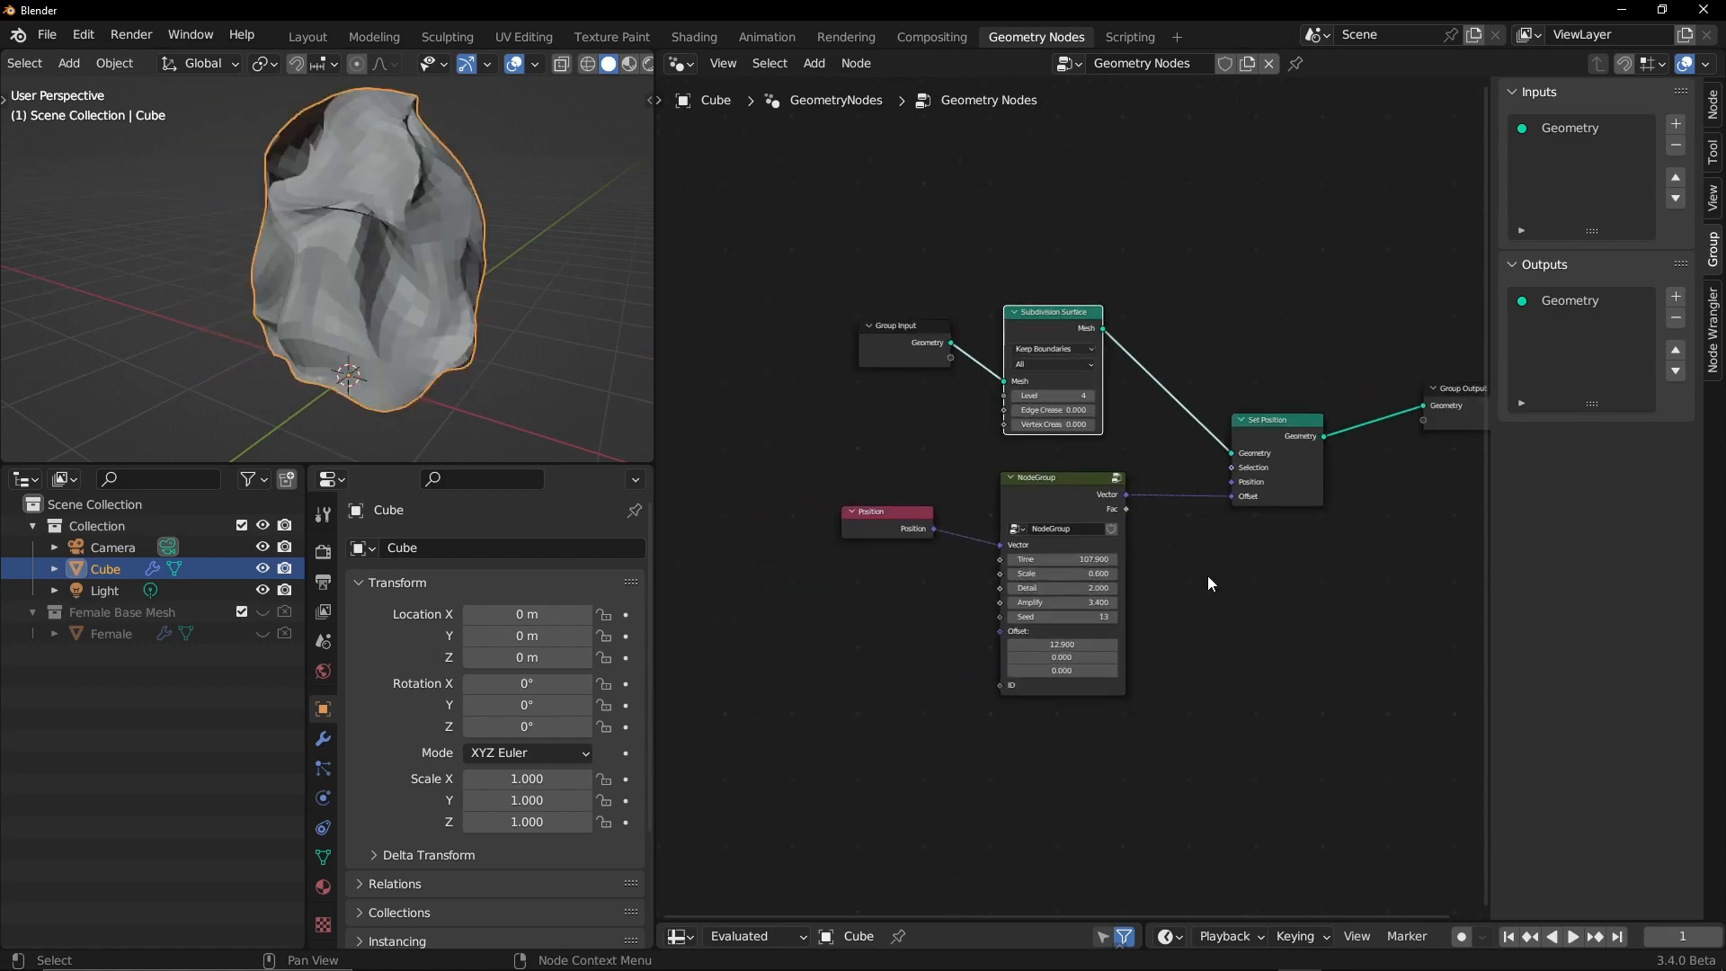
scroll(1121, 526, up, 2)
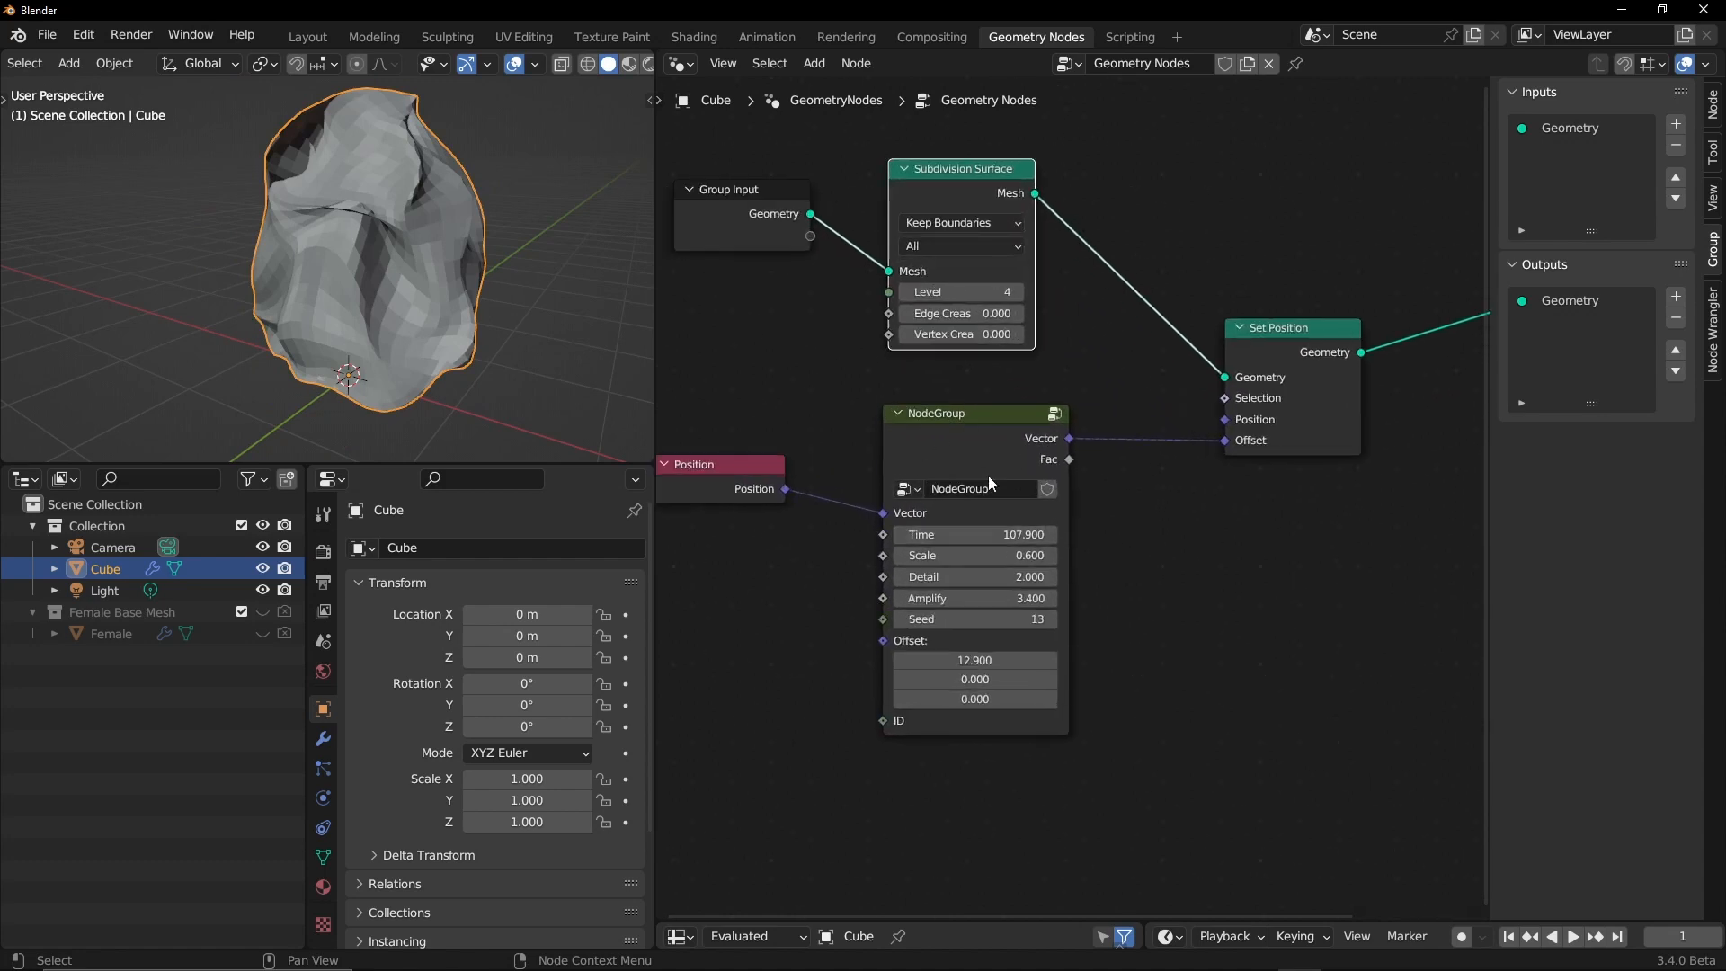
click(991, 440)
key(x)
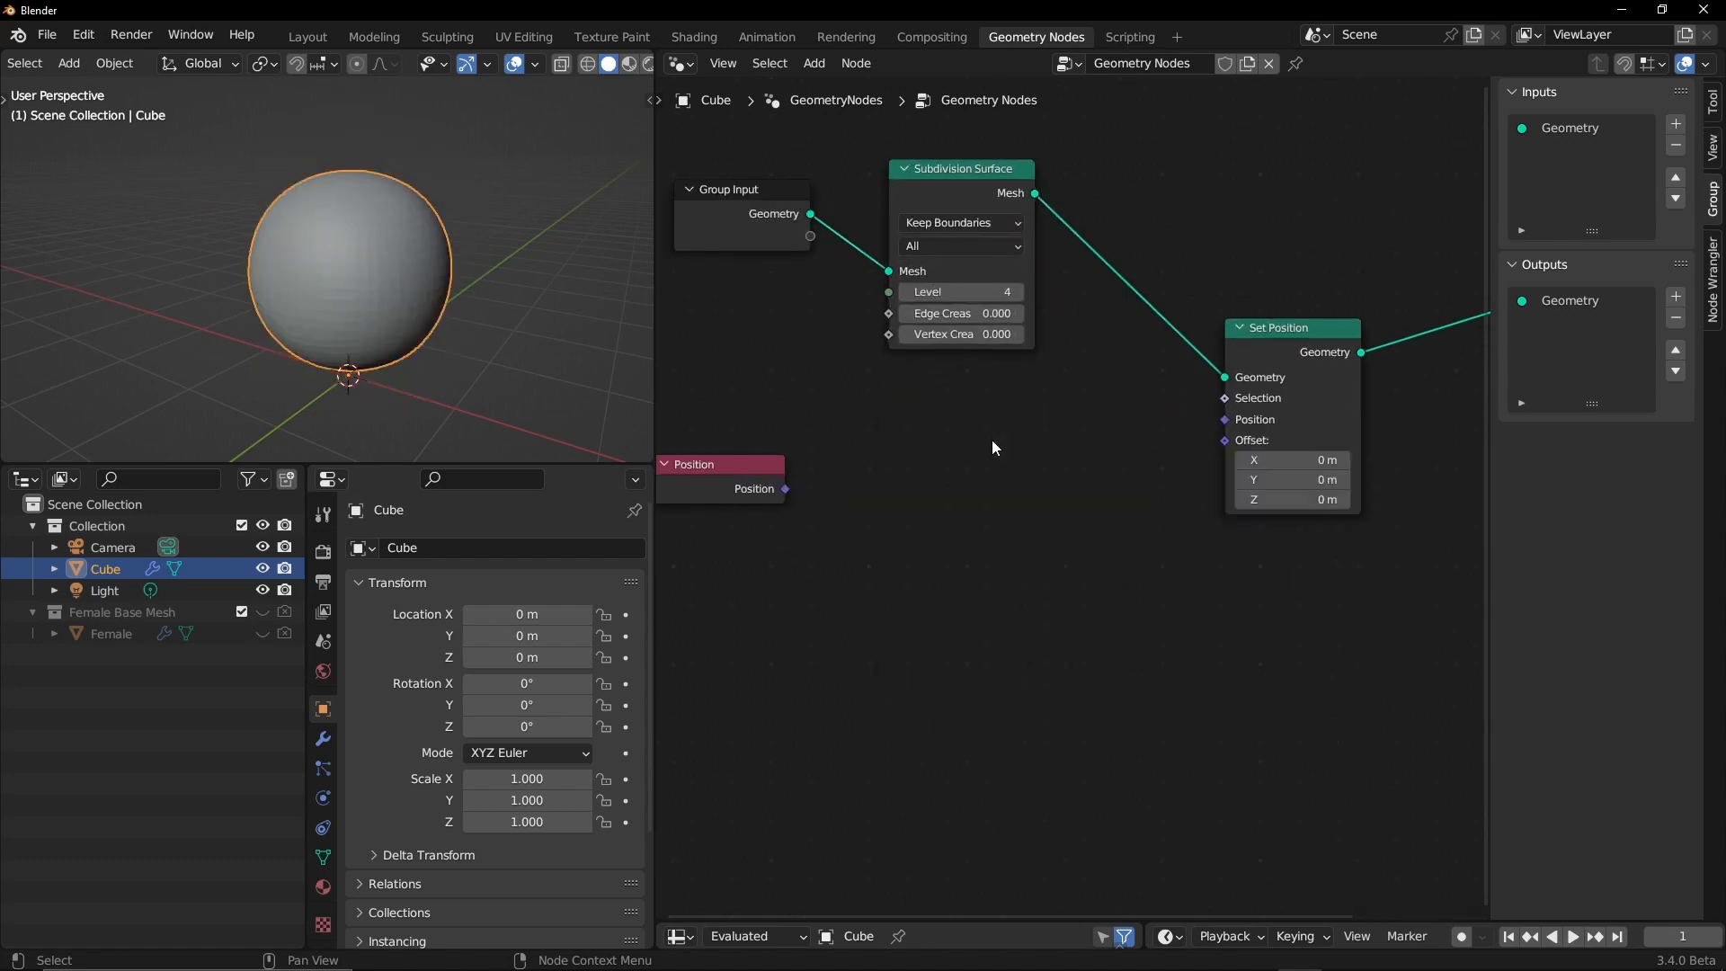
Step: Add the Easy Noise node group from TP_Assets and place it between the Position and Set Position nodes
key(shift+a)
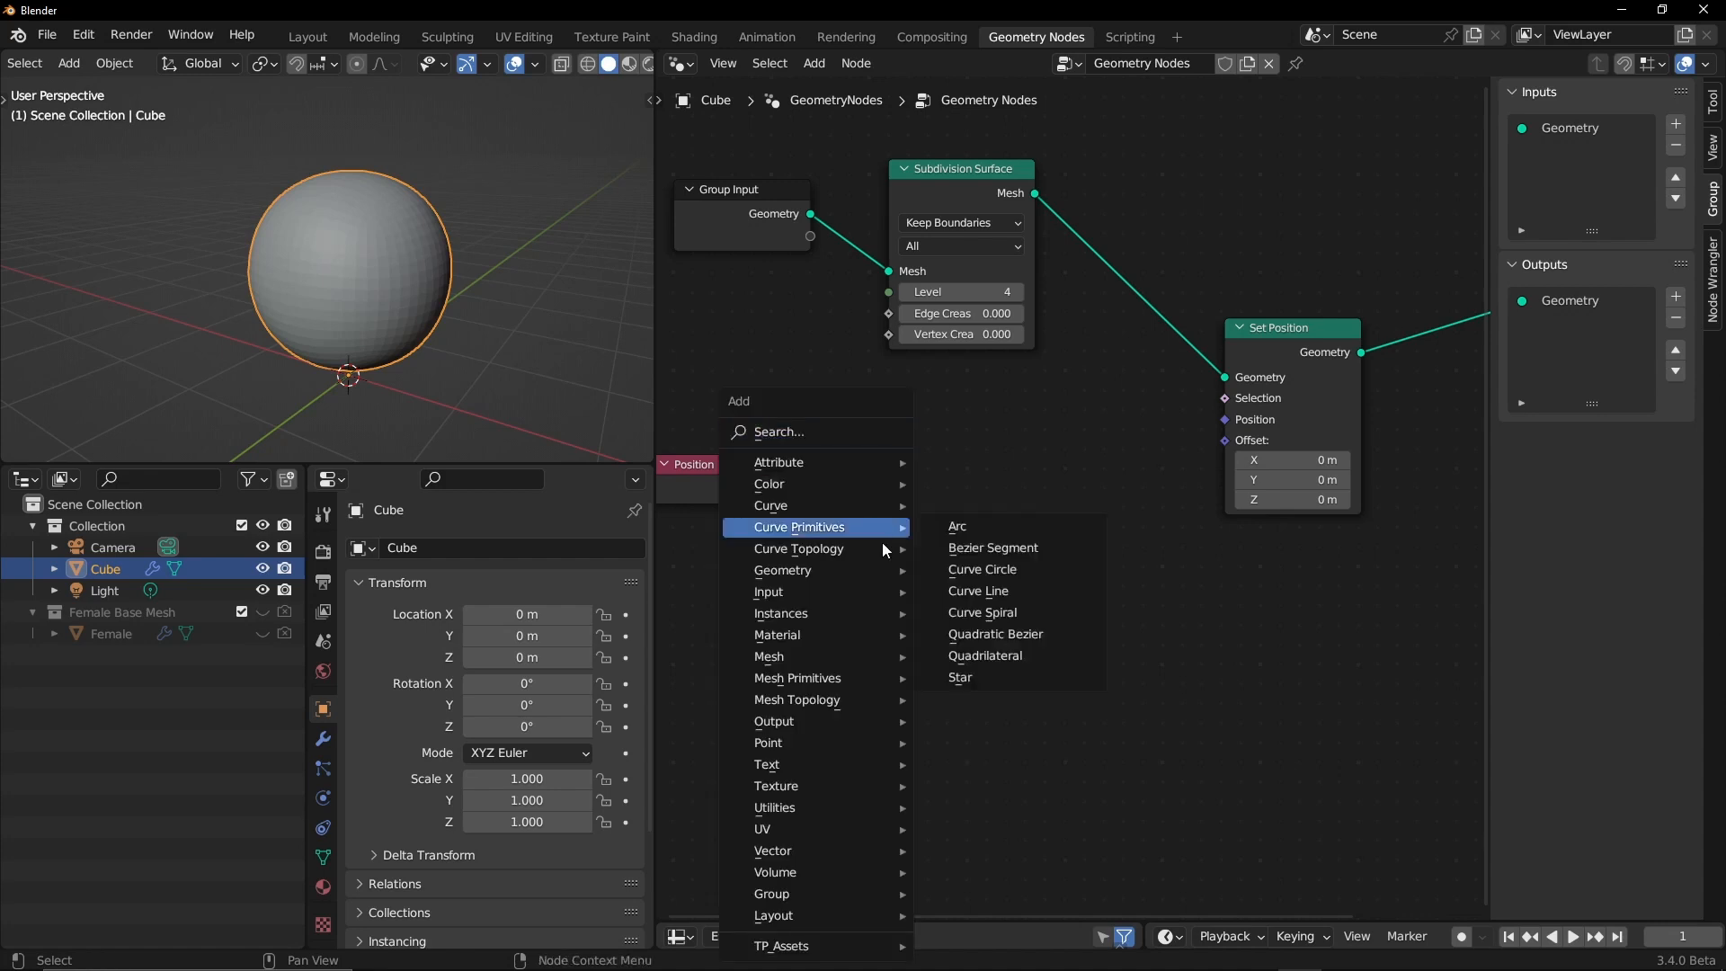
mouse_move(872, 946)
click(989, 837)
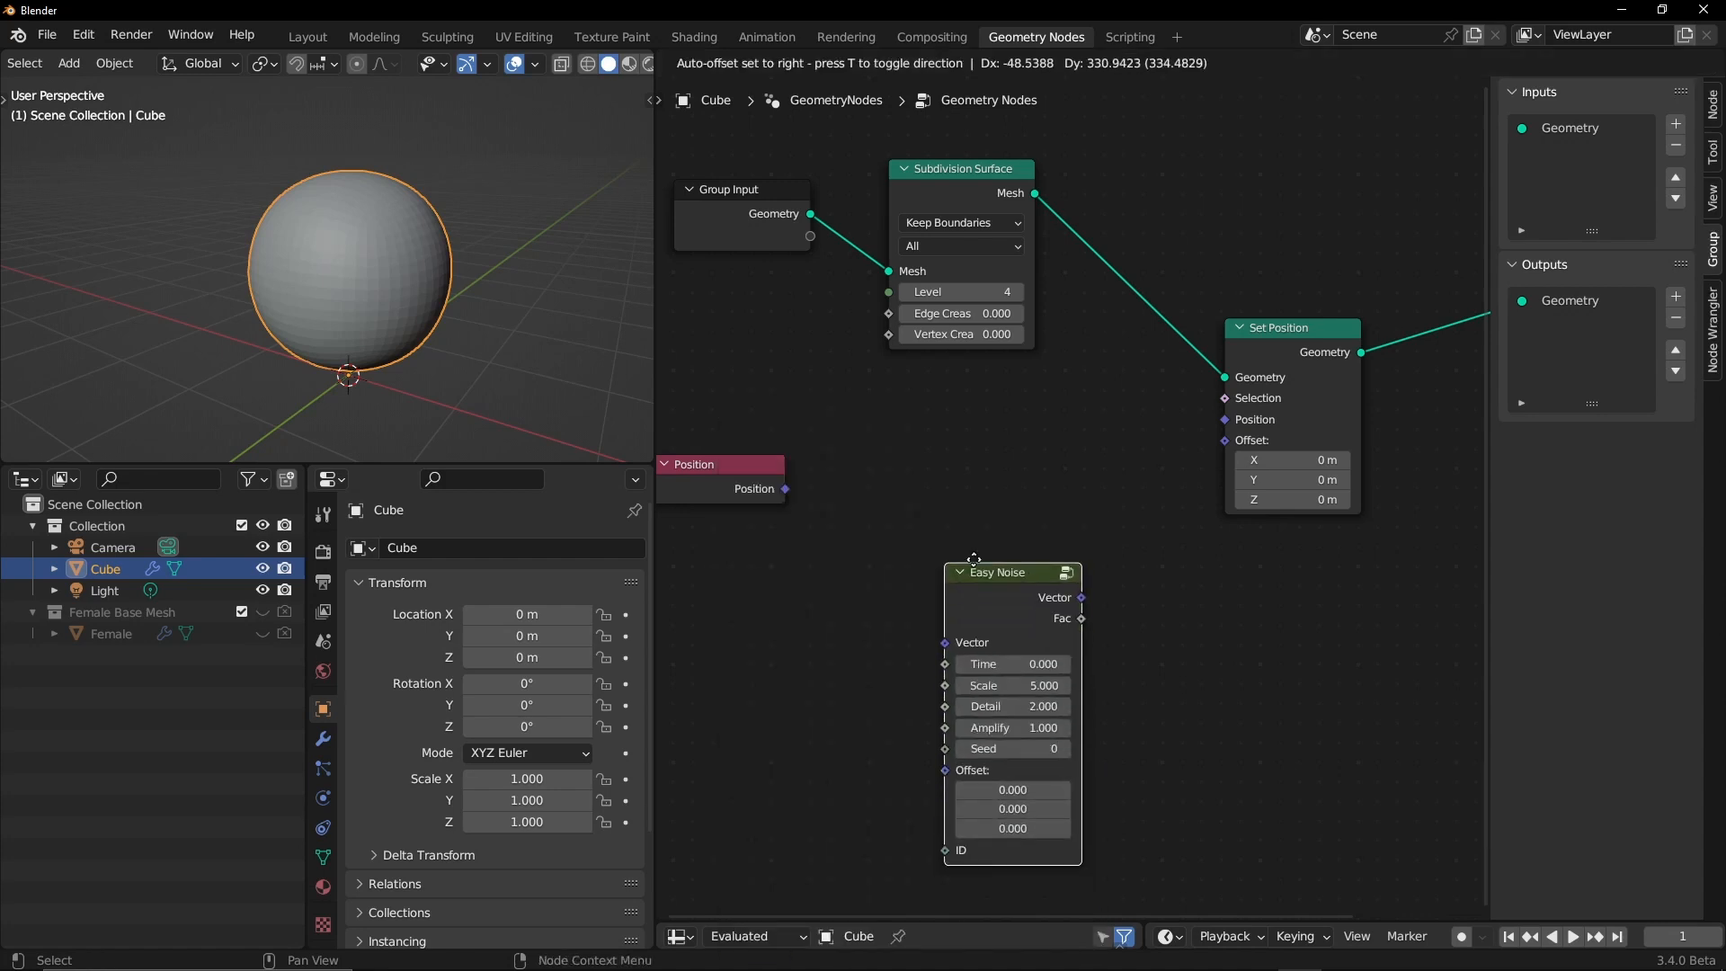
click(1093, 467)
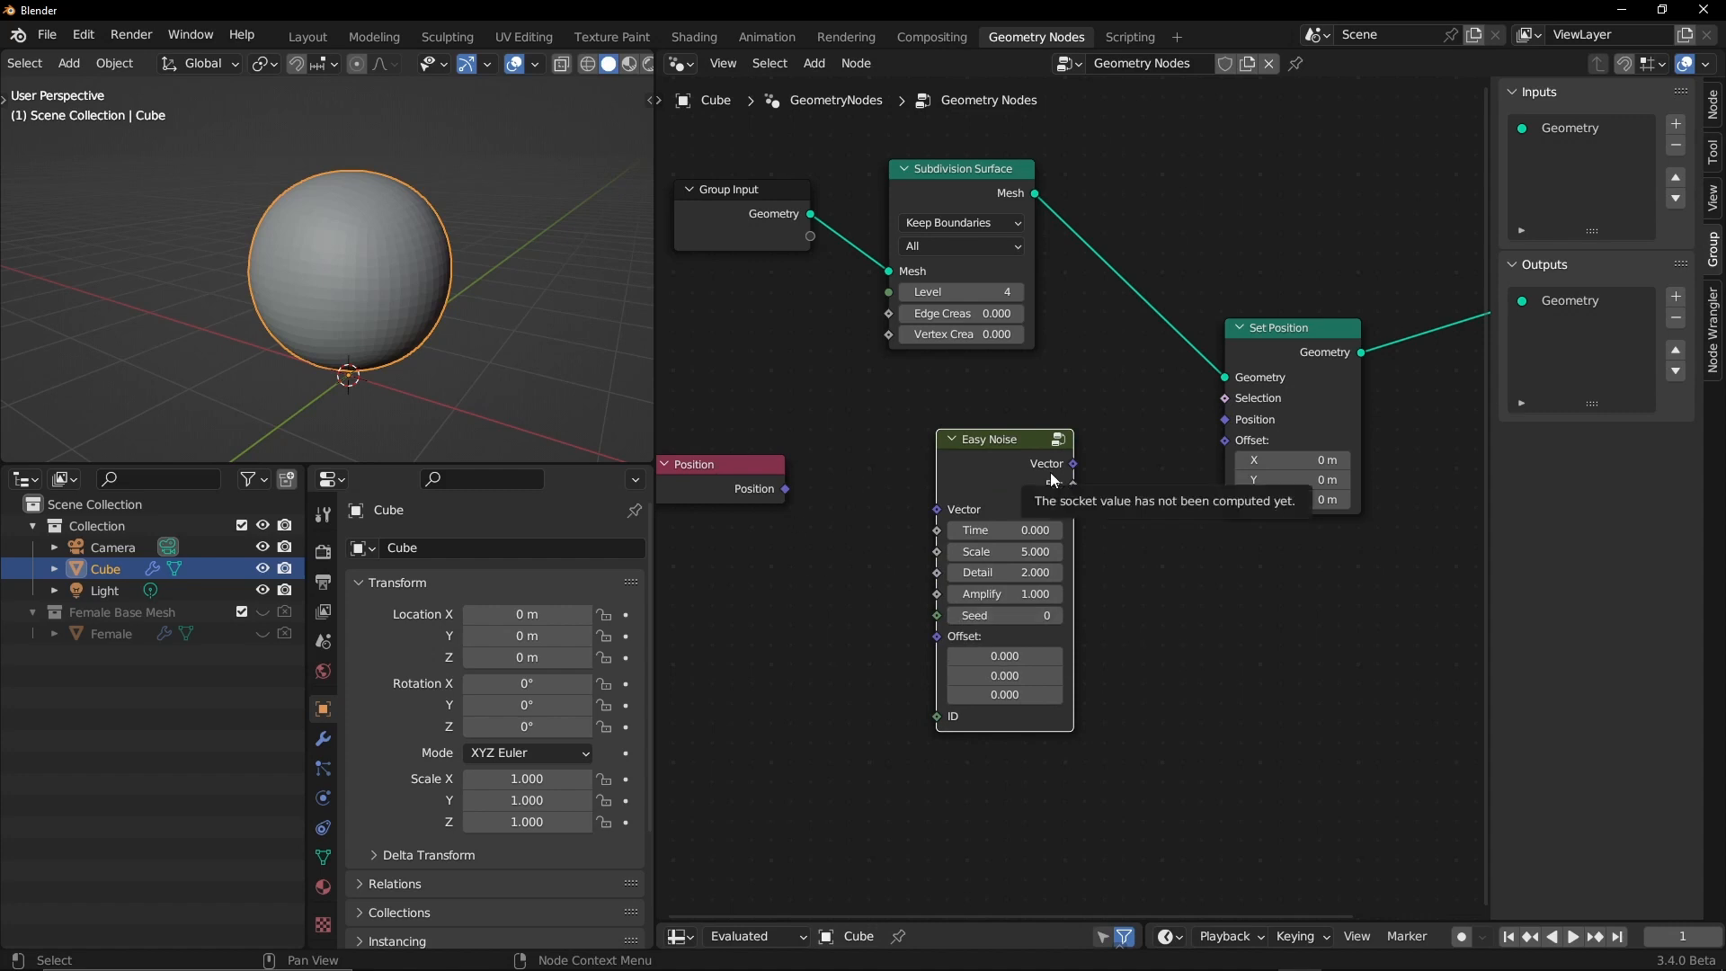
scroll(1007, 460, down, 1)
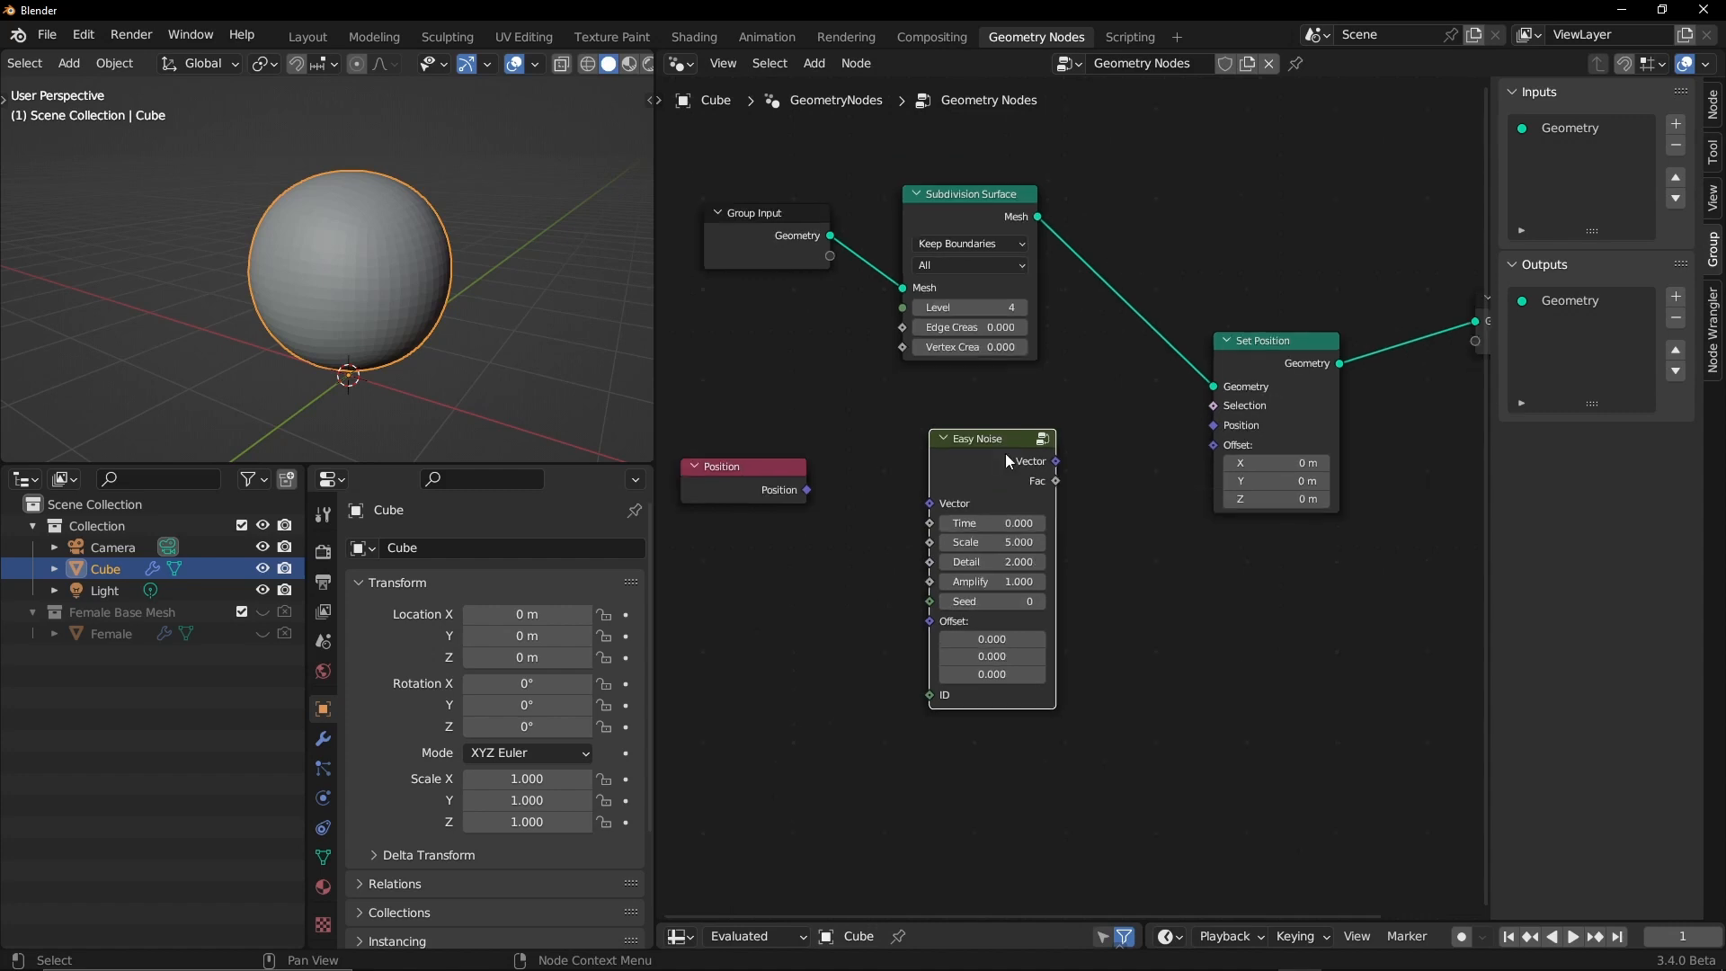